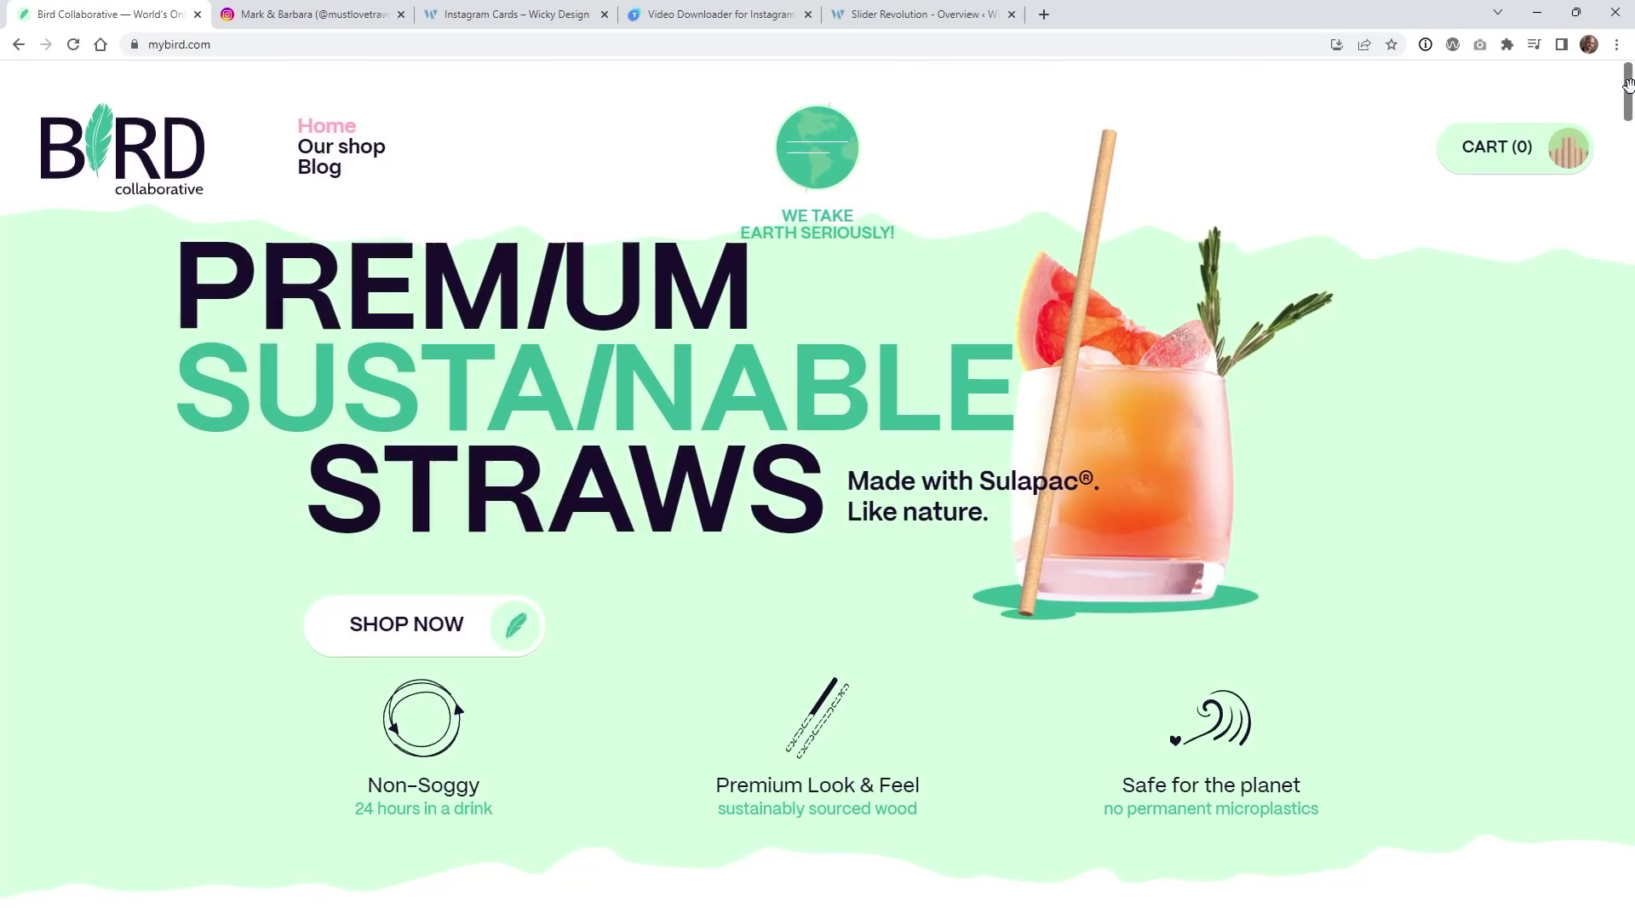
Examine the Instagram story cards on mybird.com and preview the video cards on the Instagram Cards demo page
{"action": "left_click_drag", "start_coordinate": [1628, 87], "coordinate": [1598, 756]}
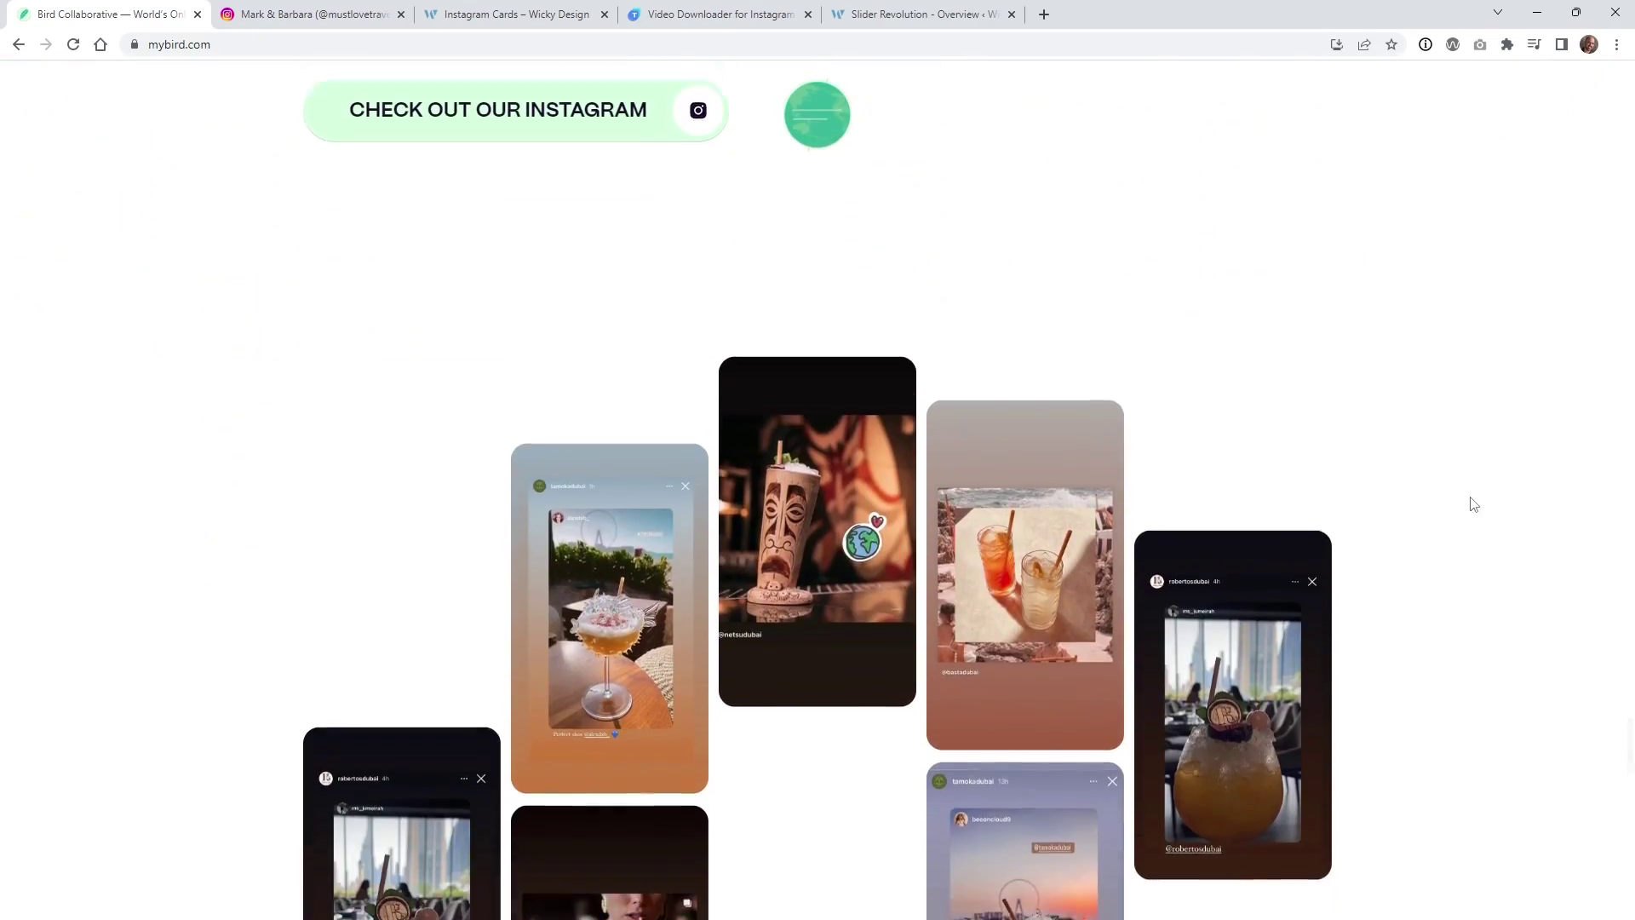
{"action": "scroll", "coordinate": [1471, 500], "scroll_direction": "down", "scroll_amount": 3}
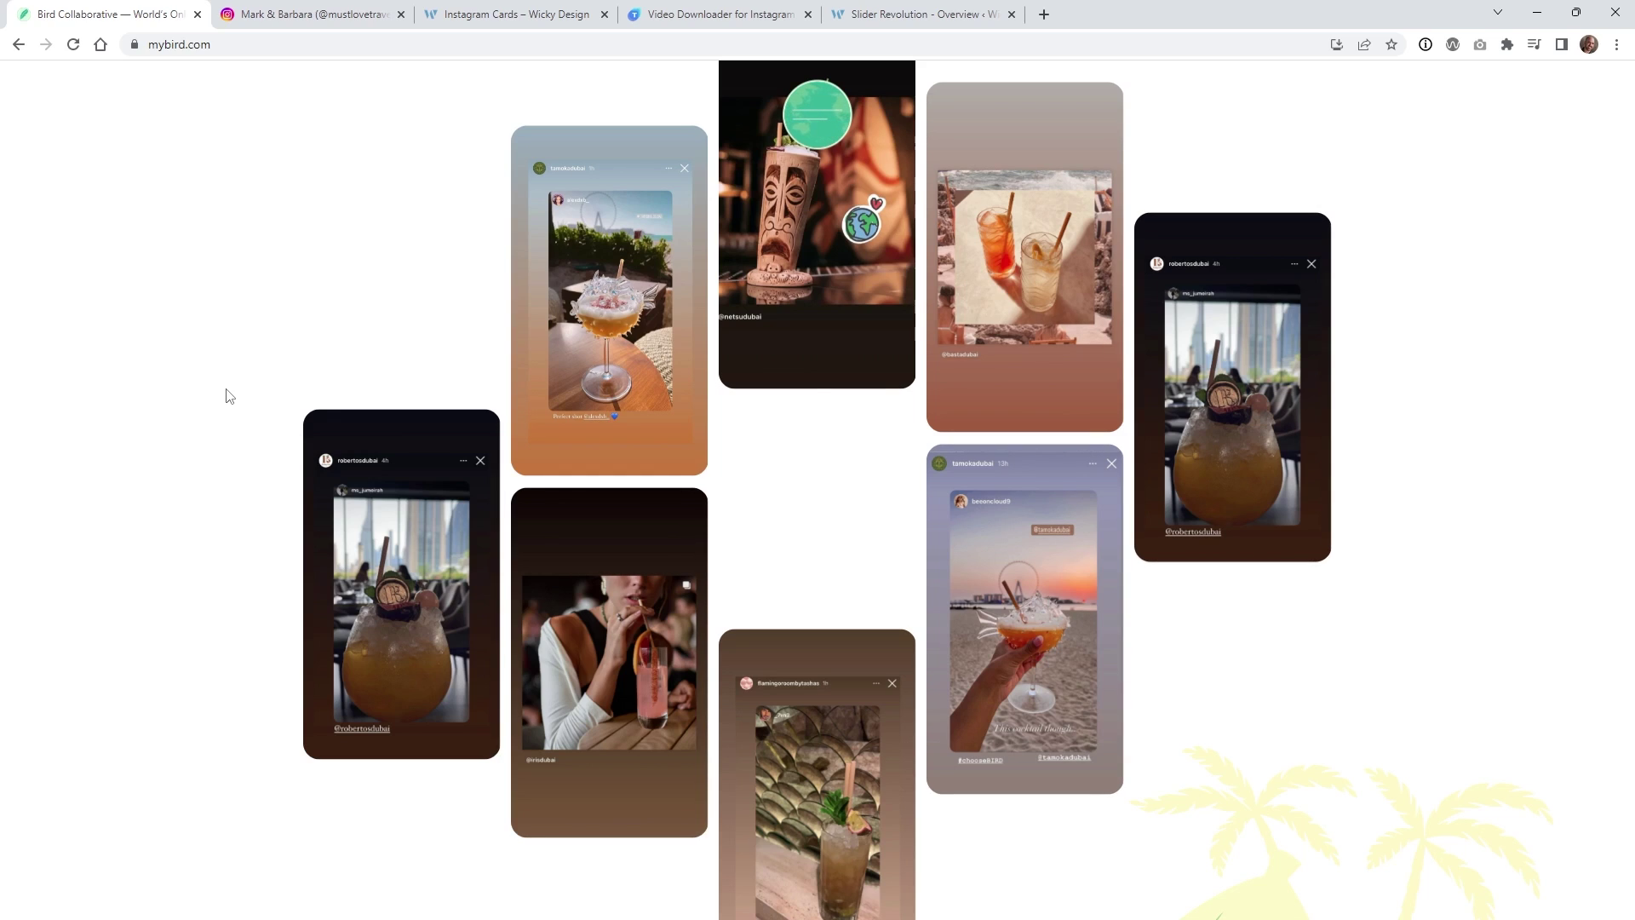
{"action": "left_click", "coordinate": [477, 11]}
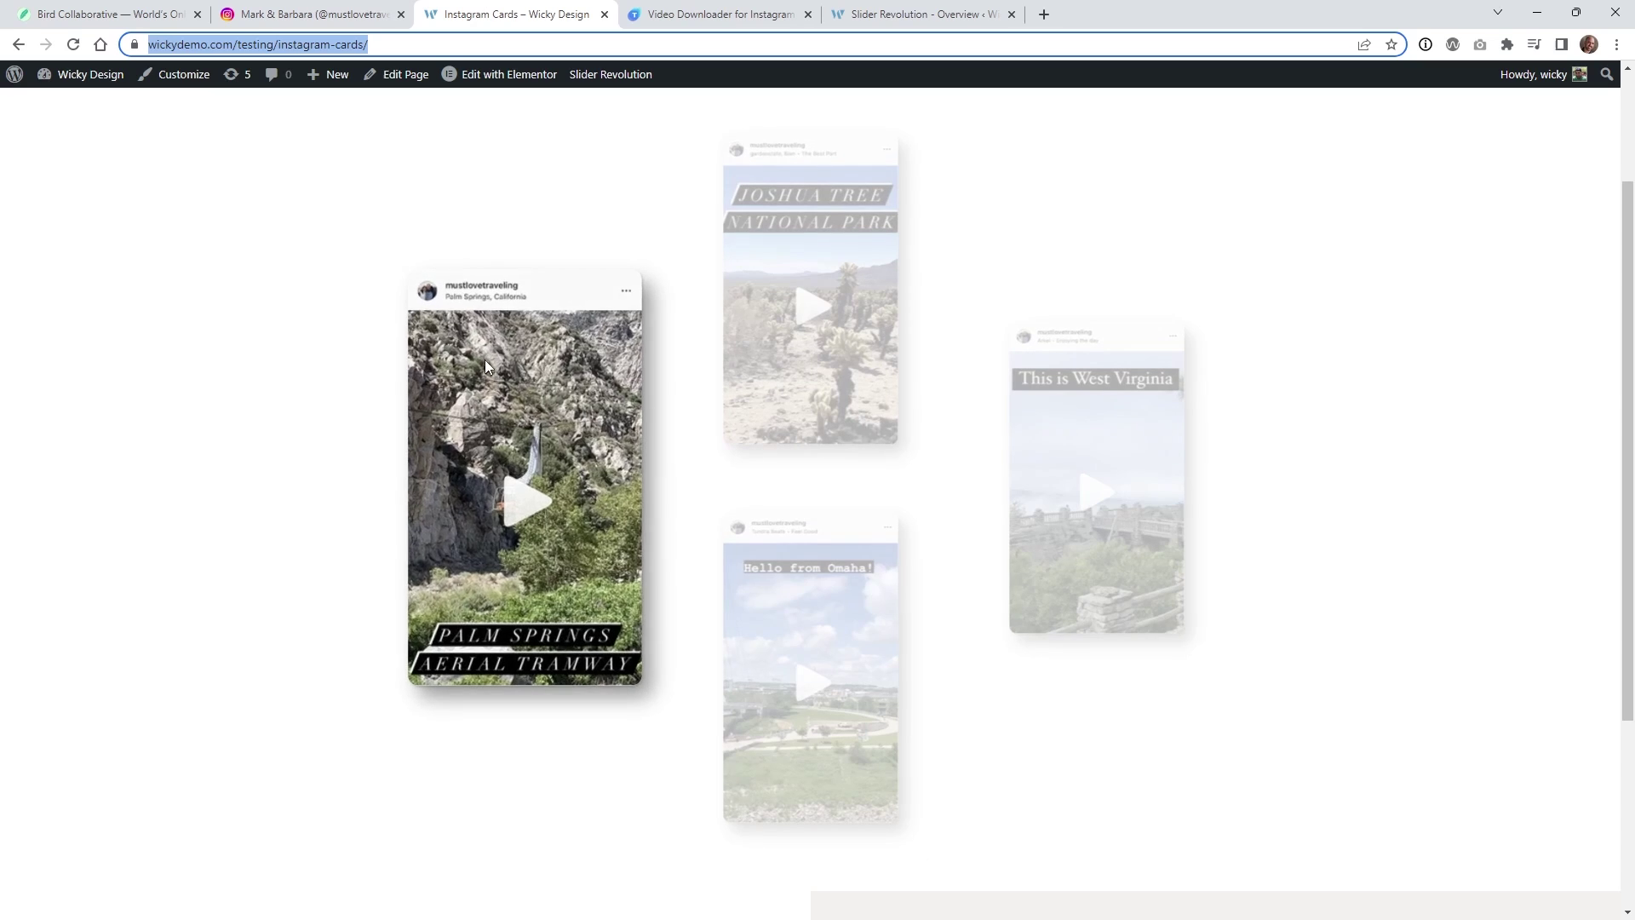
{"action": "mouse_move", "coordinate": [794, 277]}
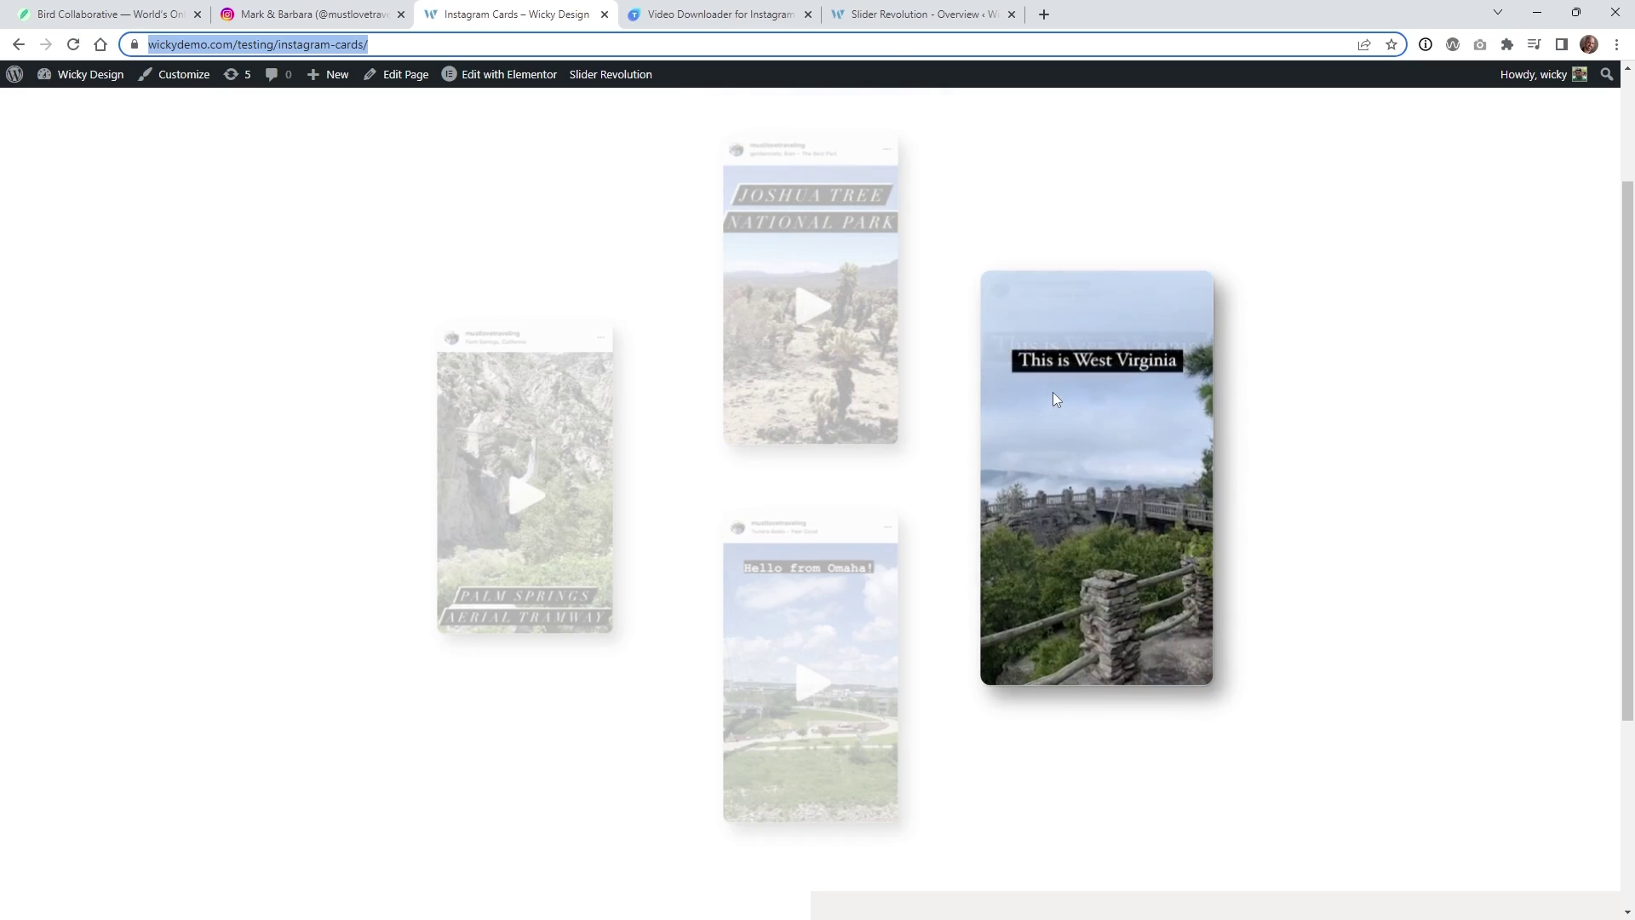
{"action": "mouse_move", "coordinate": [863, 584]}
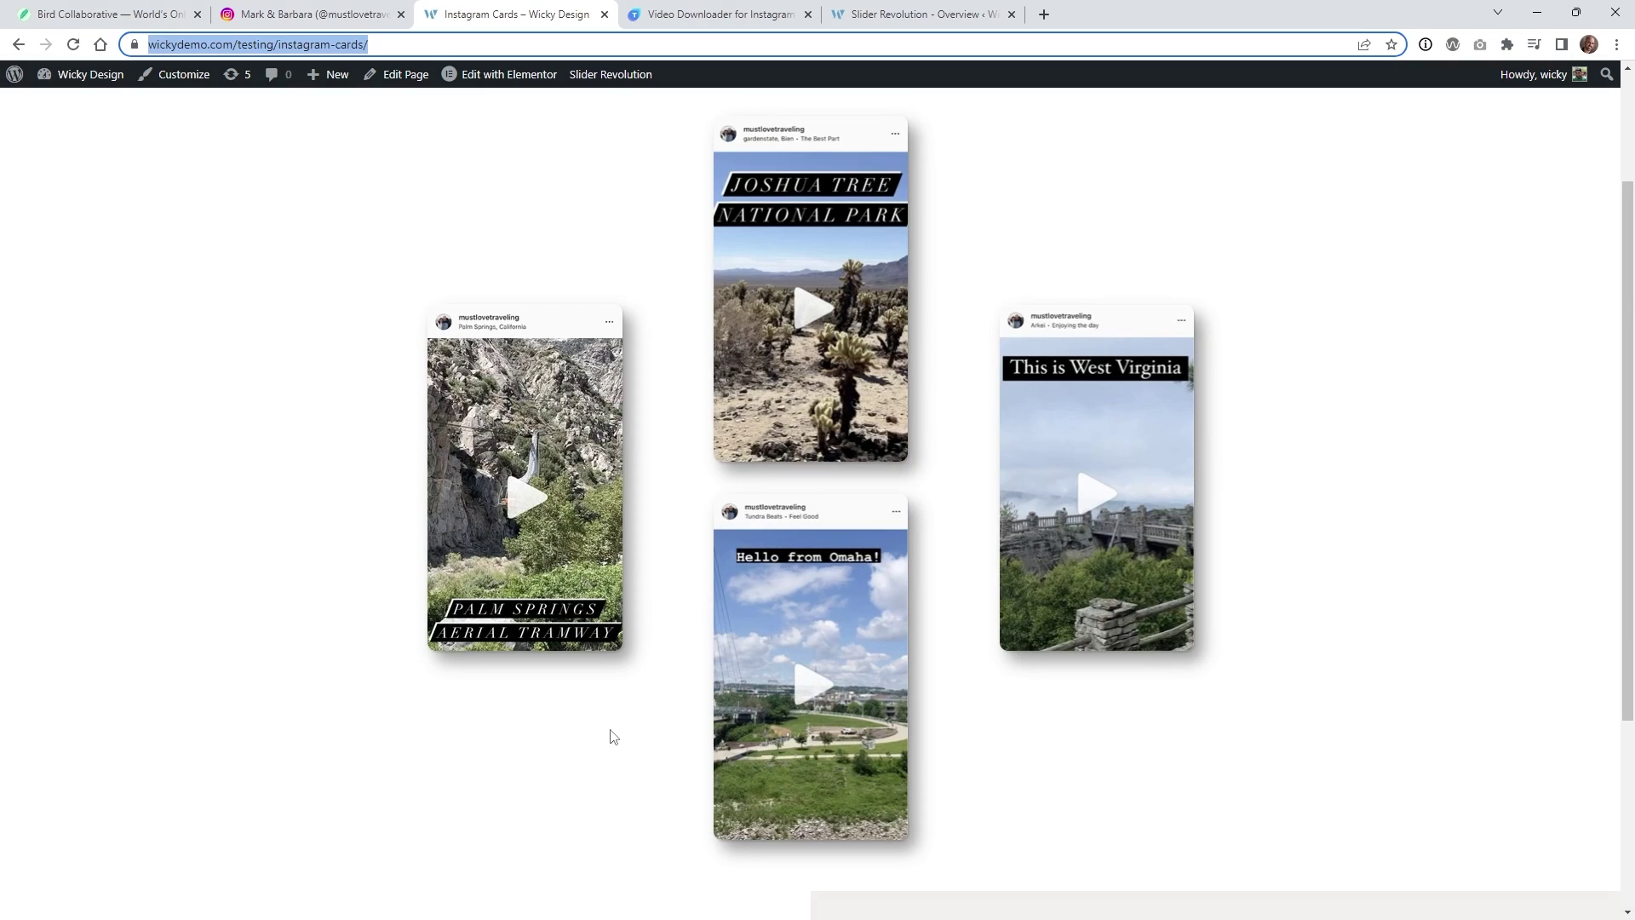
Return to the mybird.com page and examine how its story cards react and play
{"action": "left_click", "coordinate": [119, 8]}
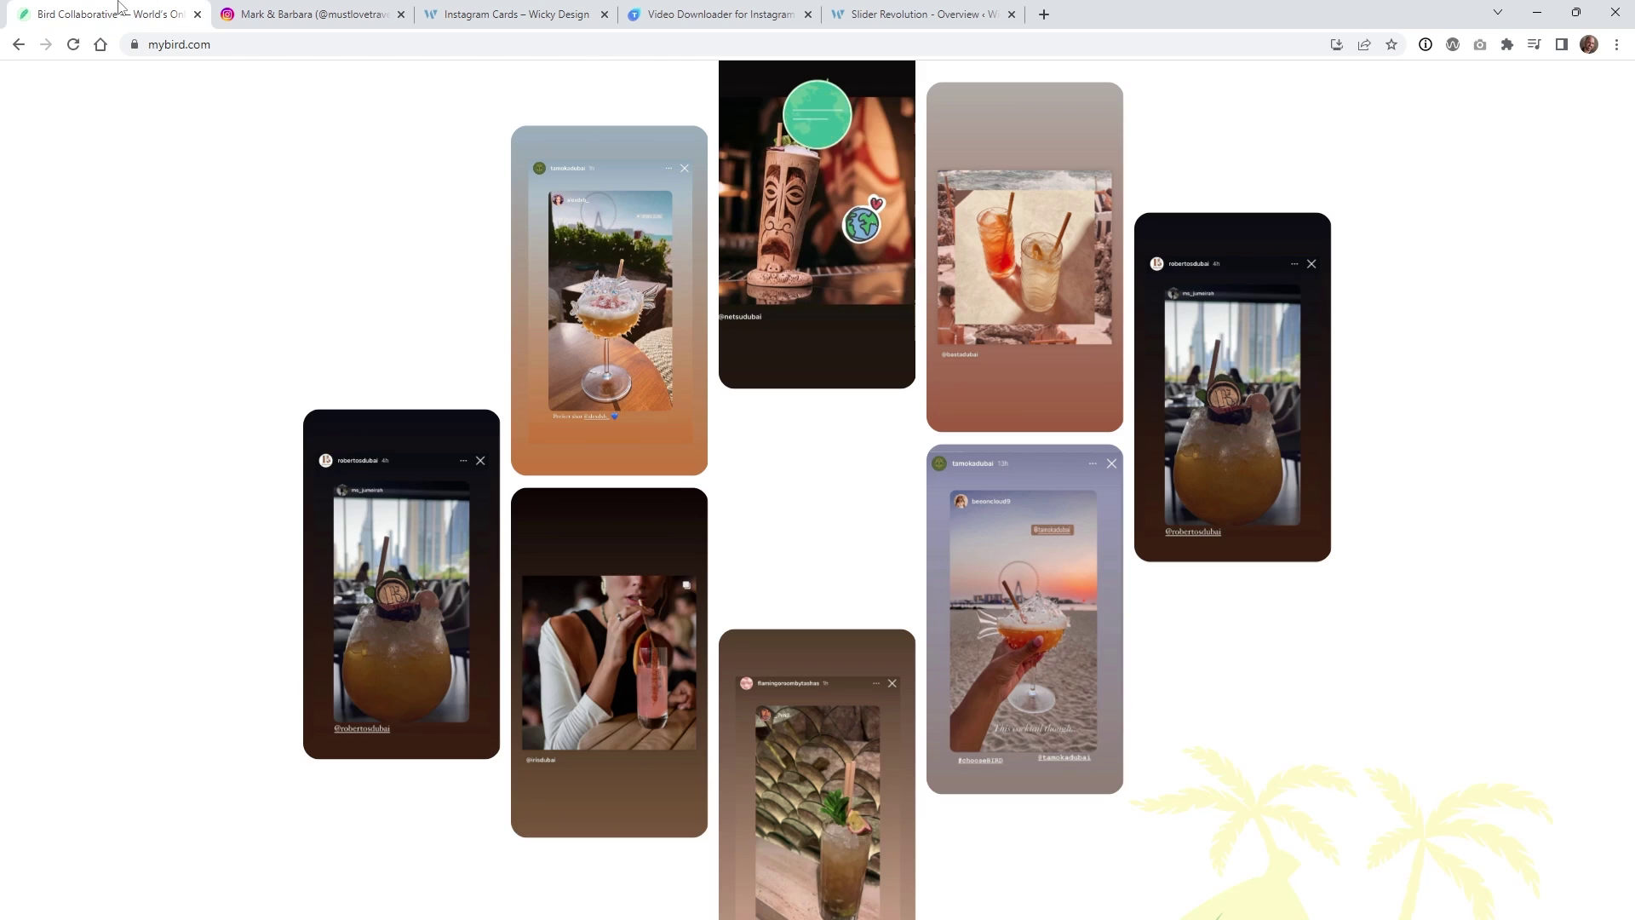
{"action": "mouse_move", "coordinate": [337, 540]}
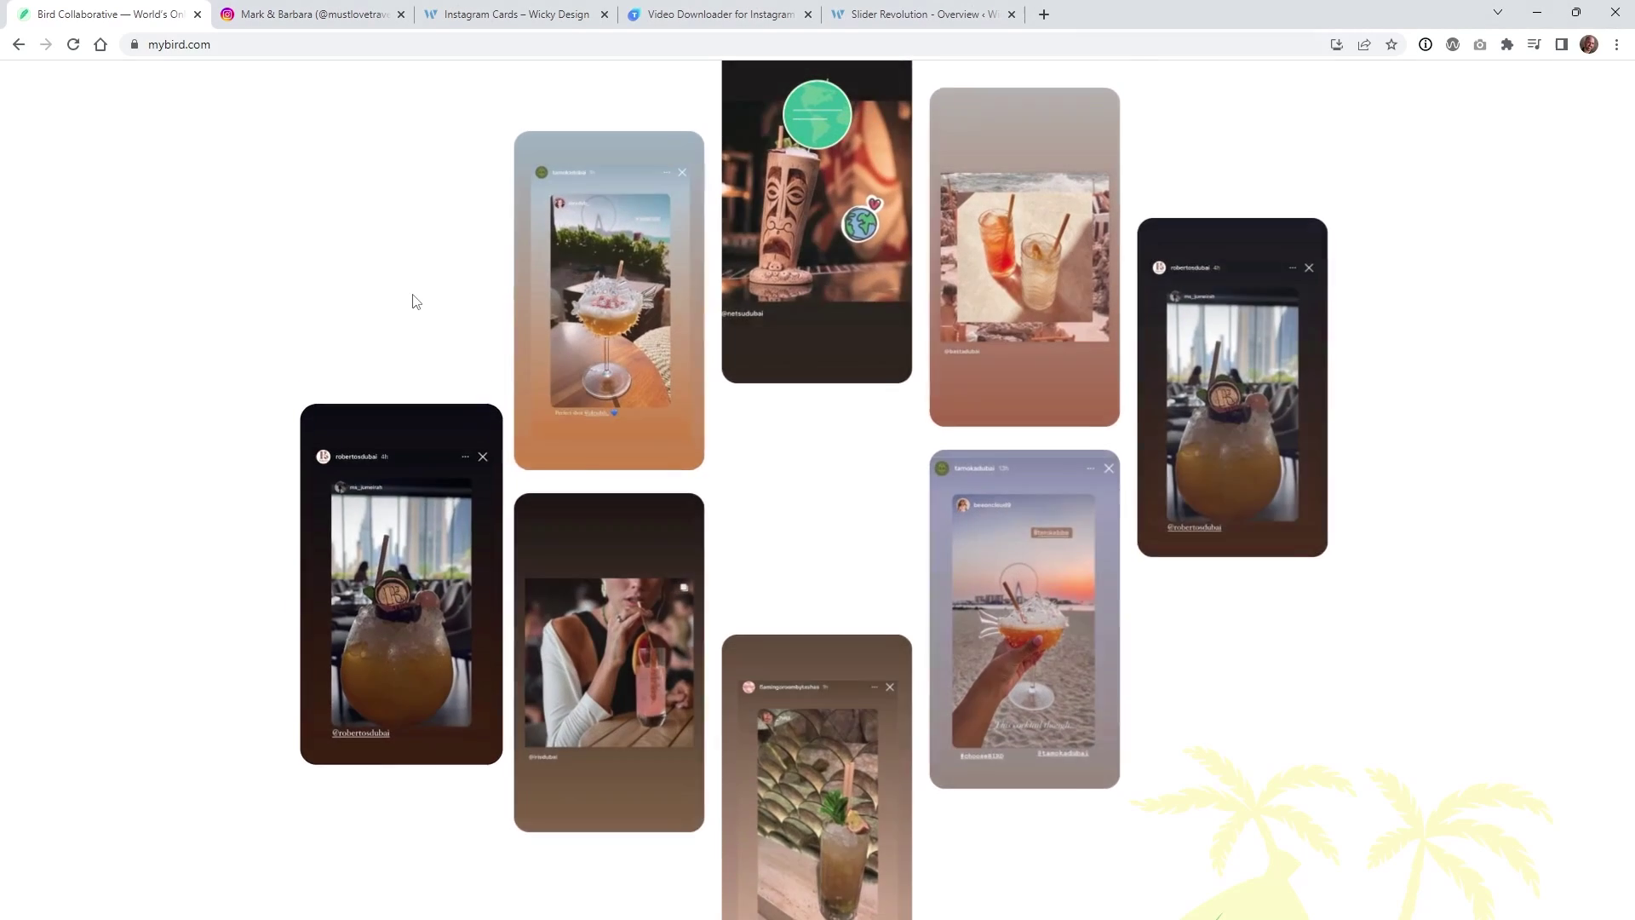
{"action": "mouse_move", "coordinate": [386, 494]}
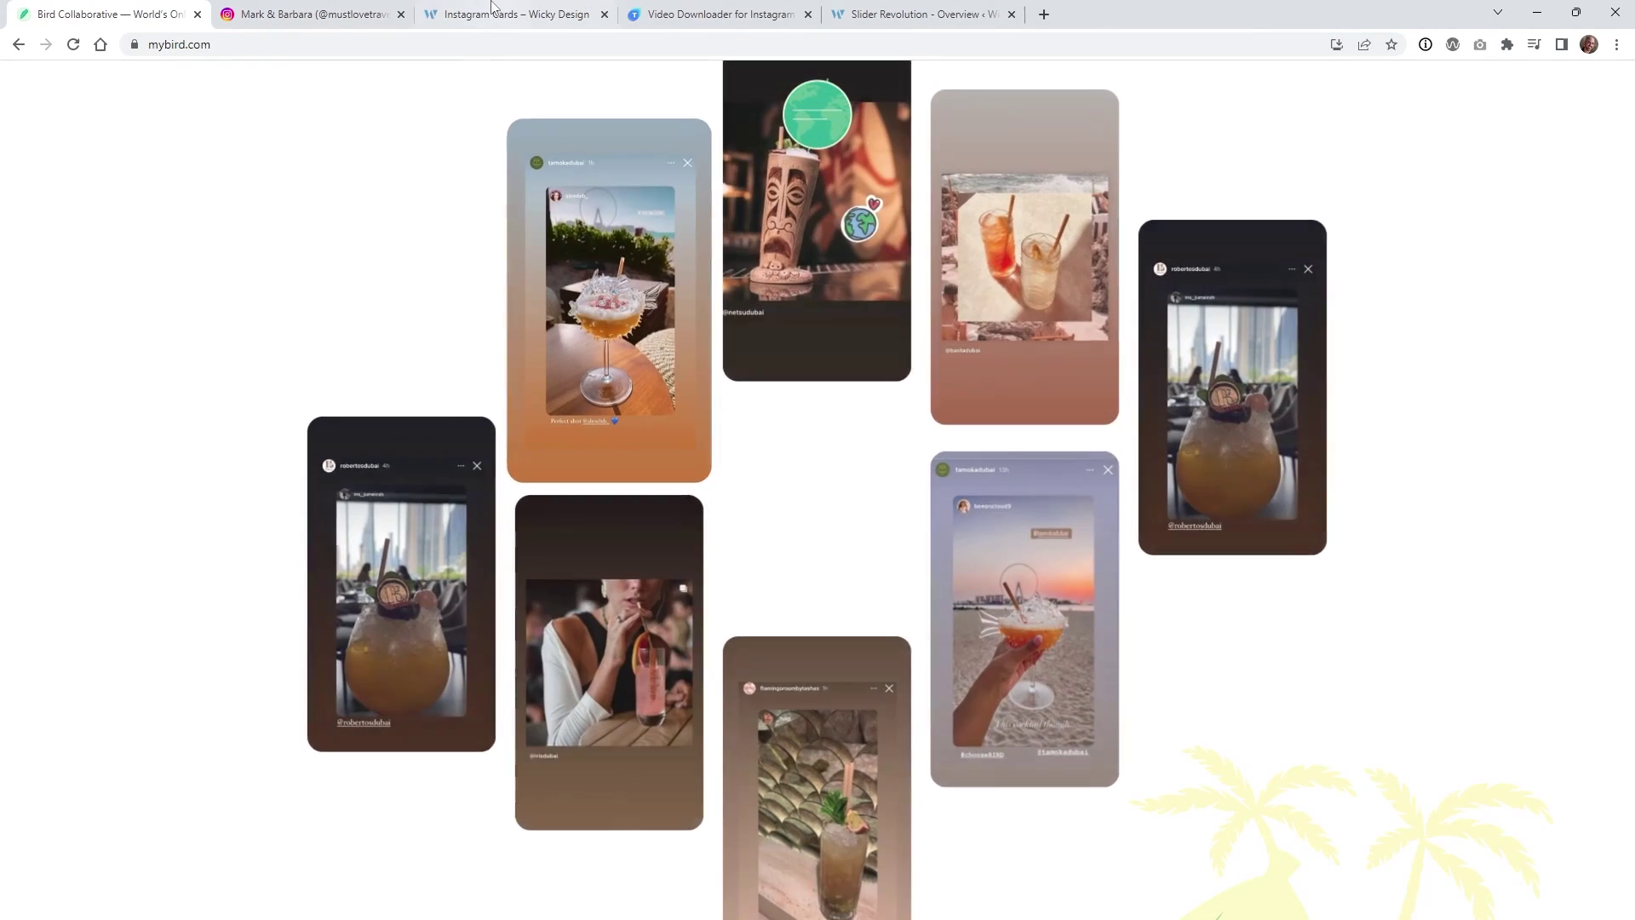
Compare the original West Virginia Instagram post with its card on the Instagram Cards demo page
{"action": "left_click", "coordinate": [492, 11]}
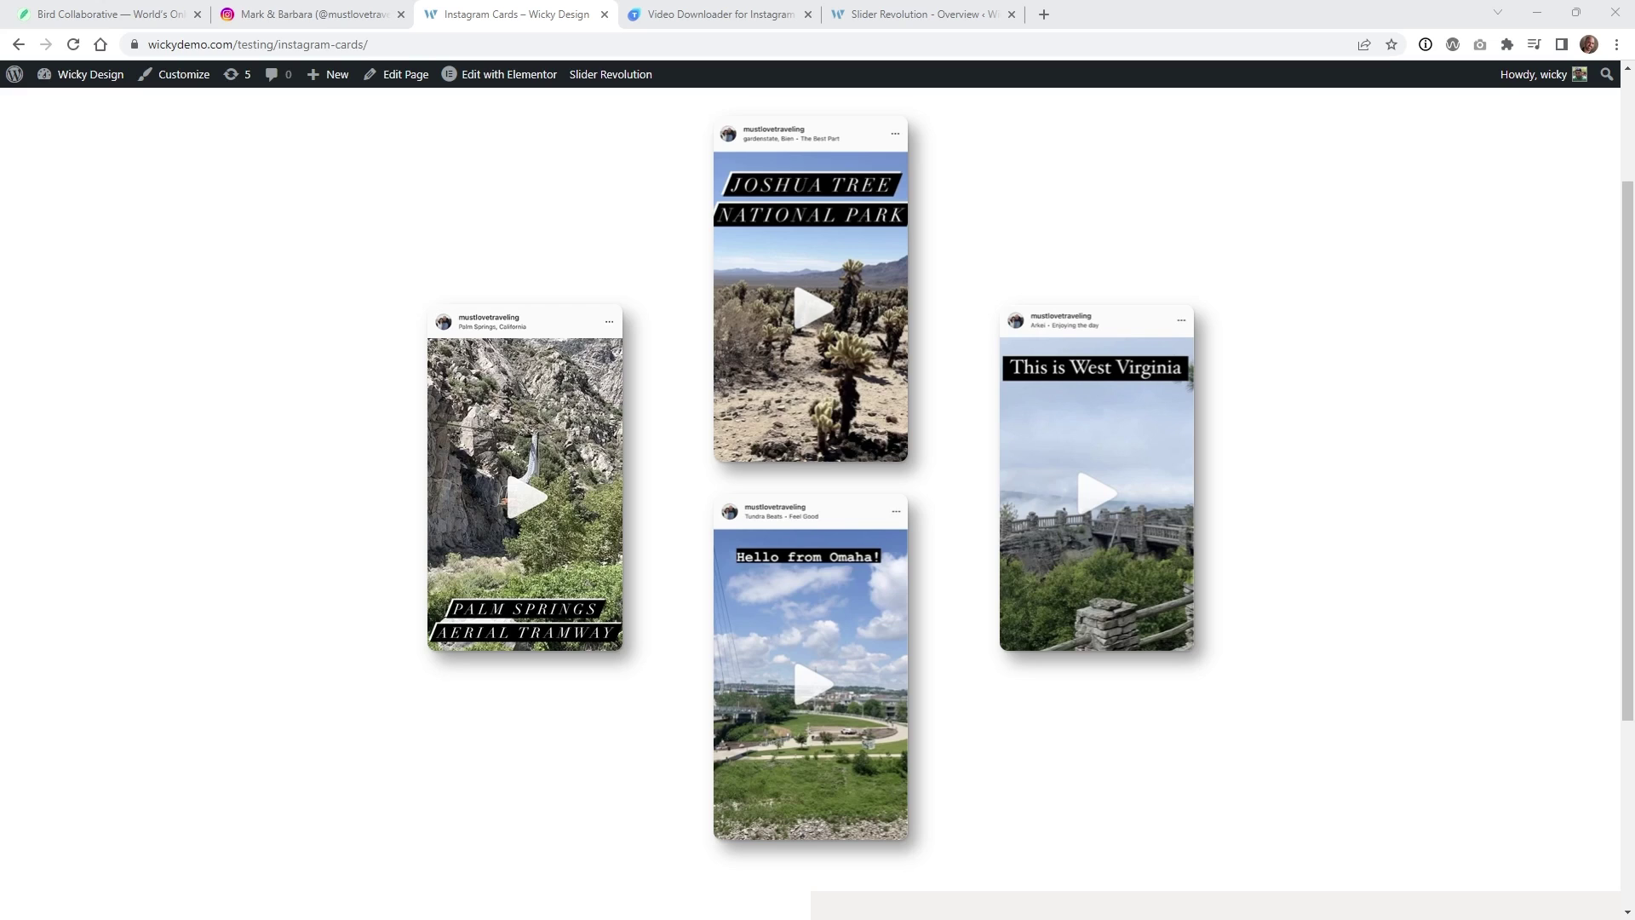
{"action": "left_click", "coordinate": [362, 7]}
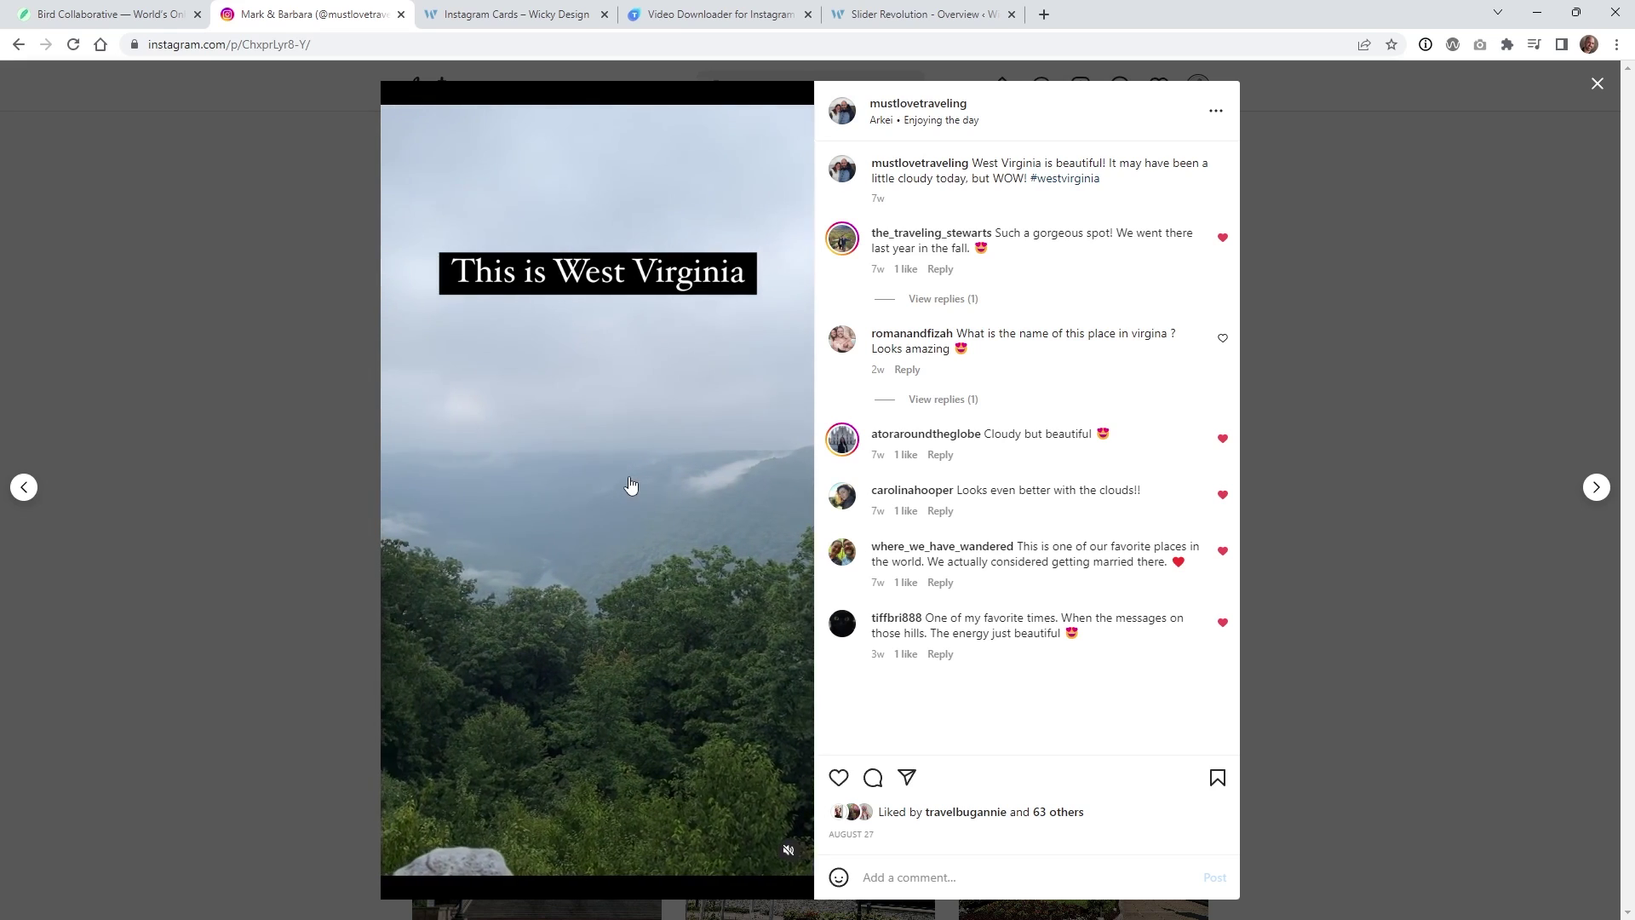
{"action": "left_click", "coordinate": [503, 9]}
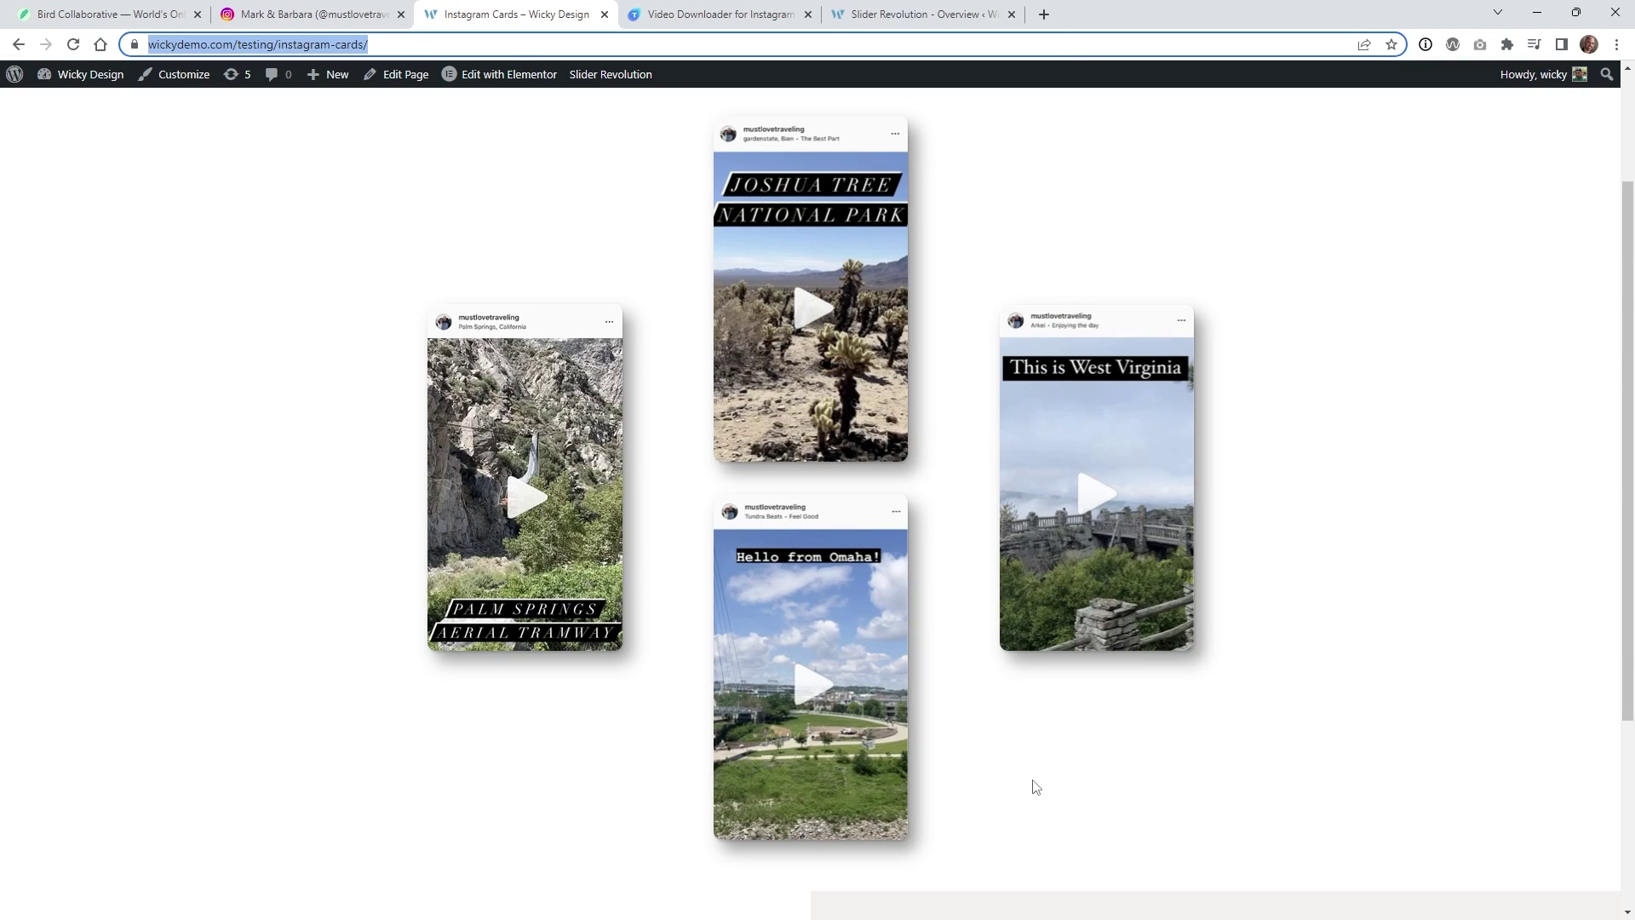
Copy the West Virginia Instagram post's address and submit it to Toolzu's Instagram Video Downloader
{"action": "left_click", "coordinate": [302, 14]}
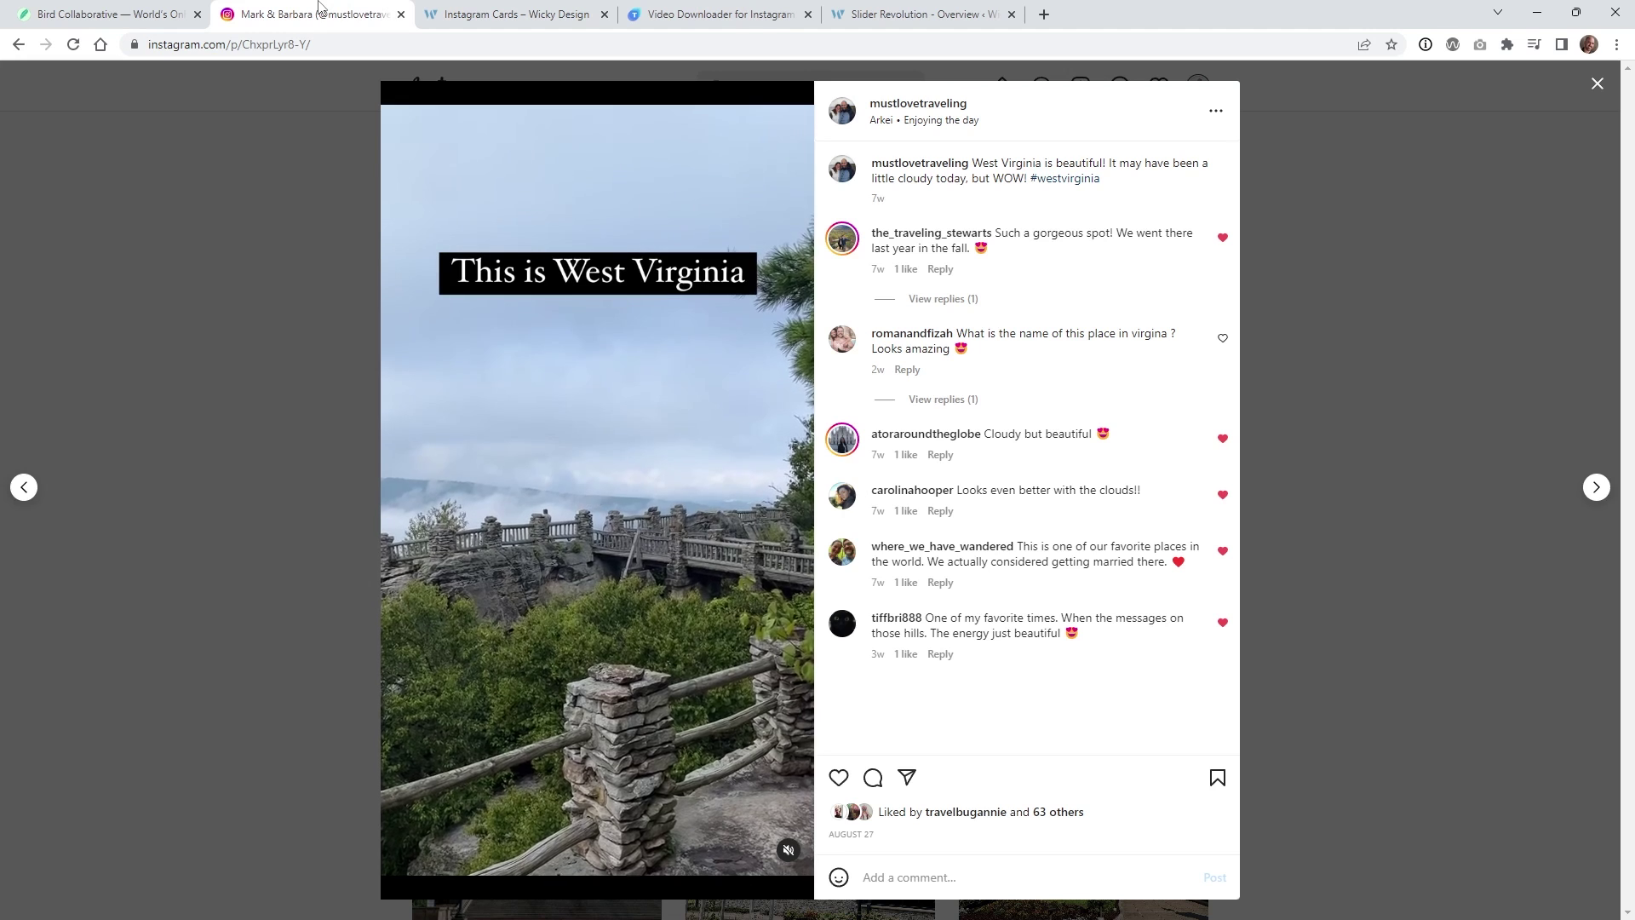
{"action": "left_click", "coordinate": [323, 44]}
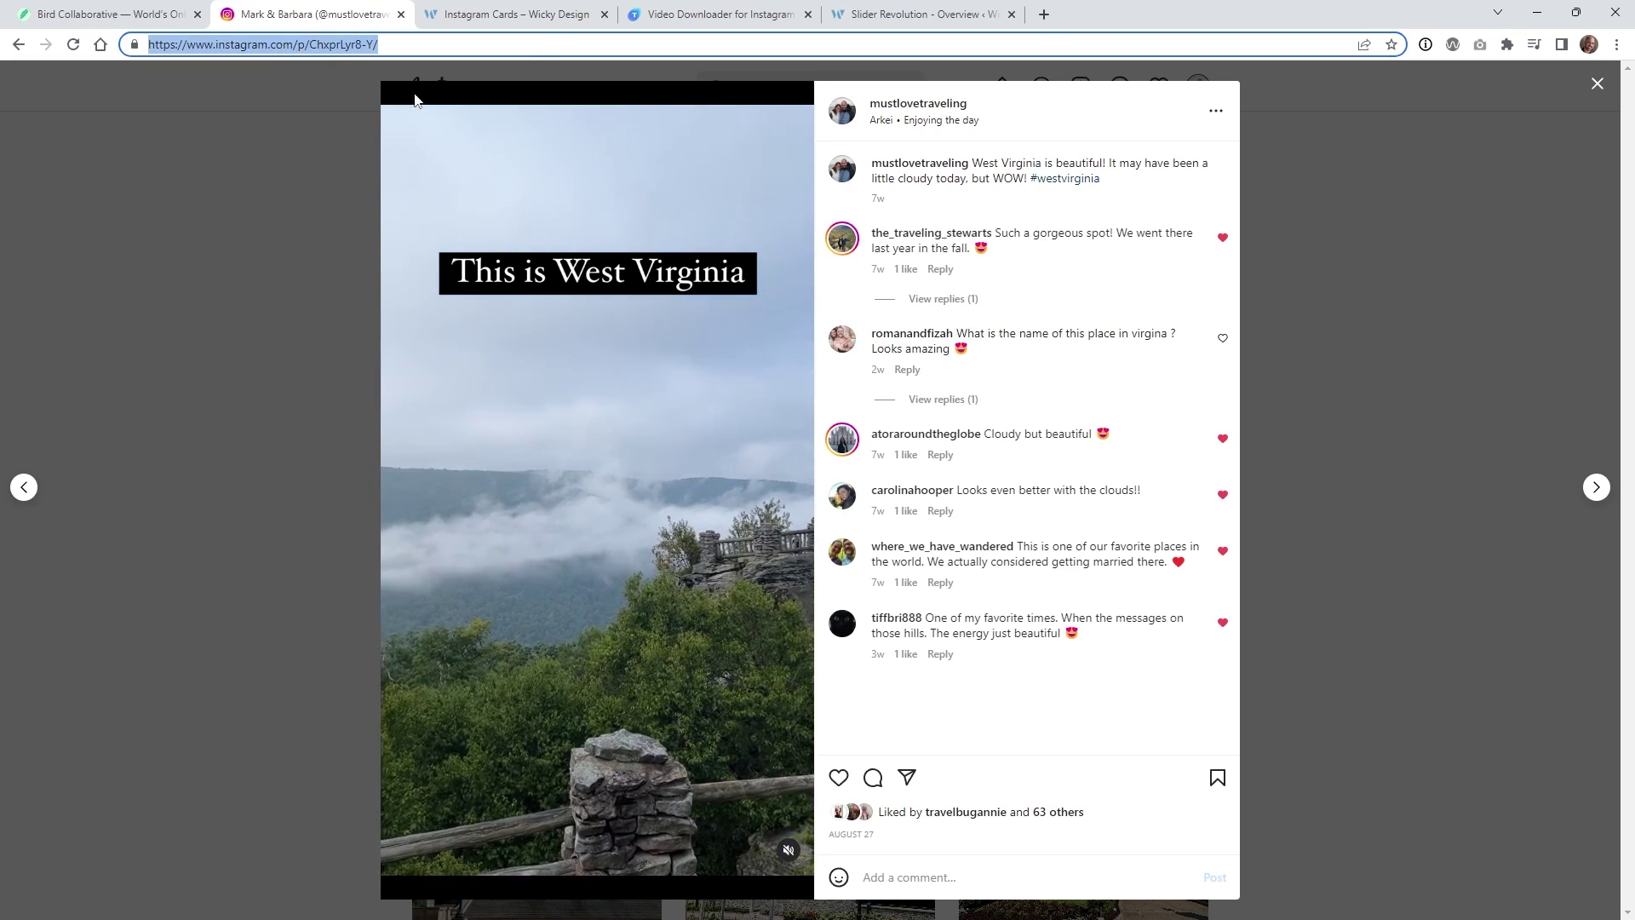
{"action": "left_click", "coordinate": [671, 11]}
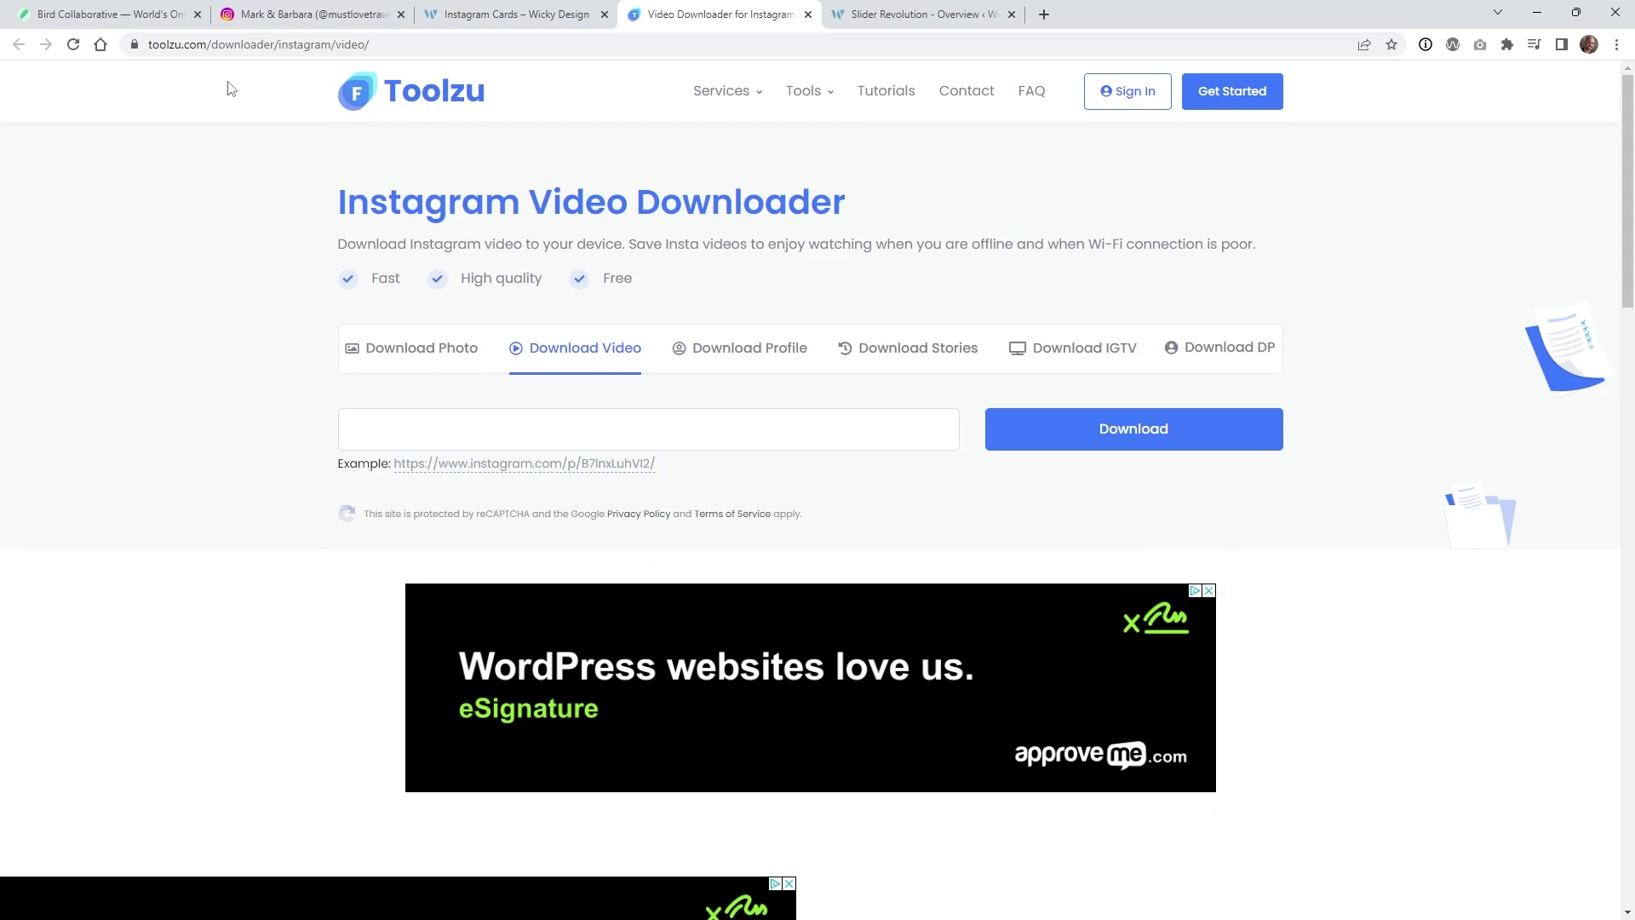
{"action": "left_click", "coordinate": [438, 421]}
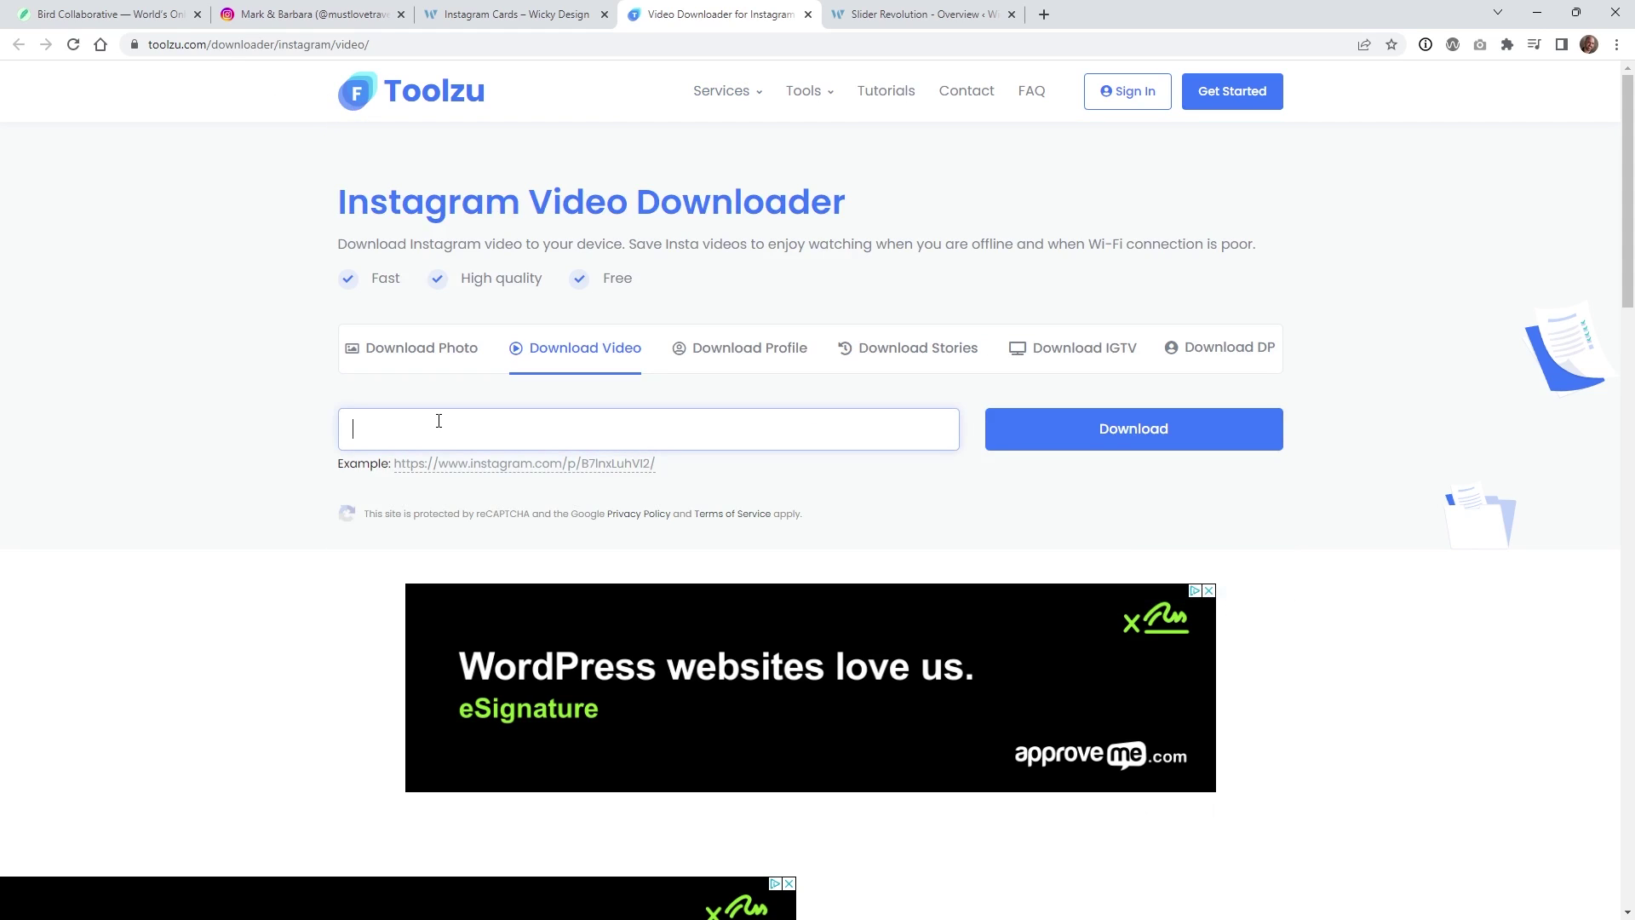
{"action": "type", "text": "https://www.instagram.com/p/ChxprLyr8-Y/"}
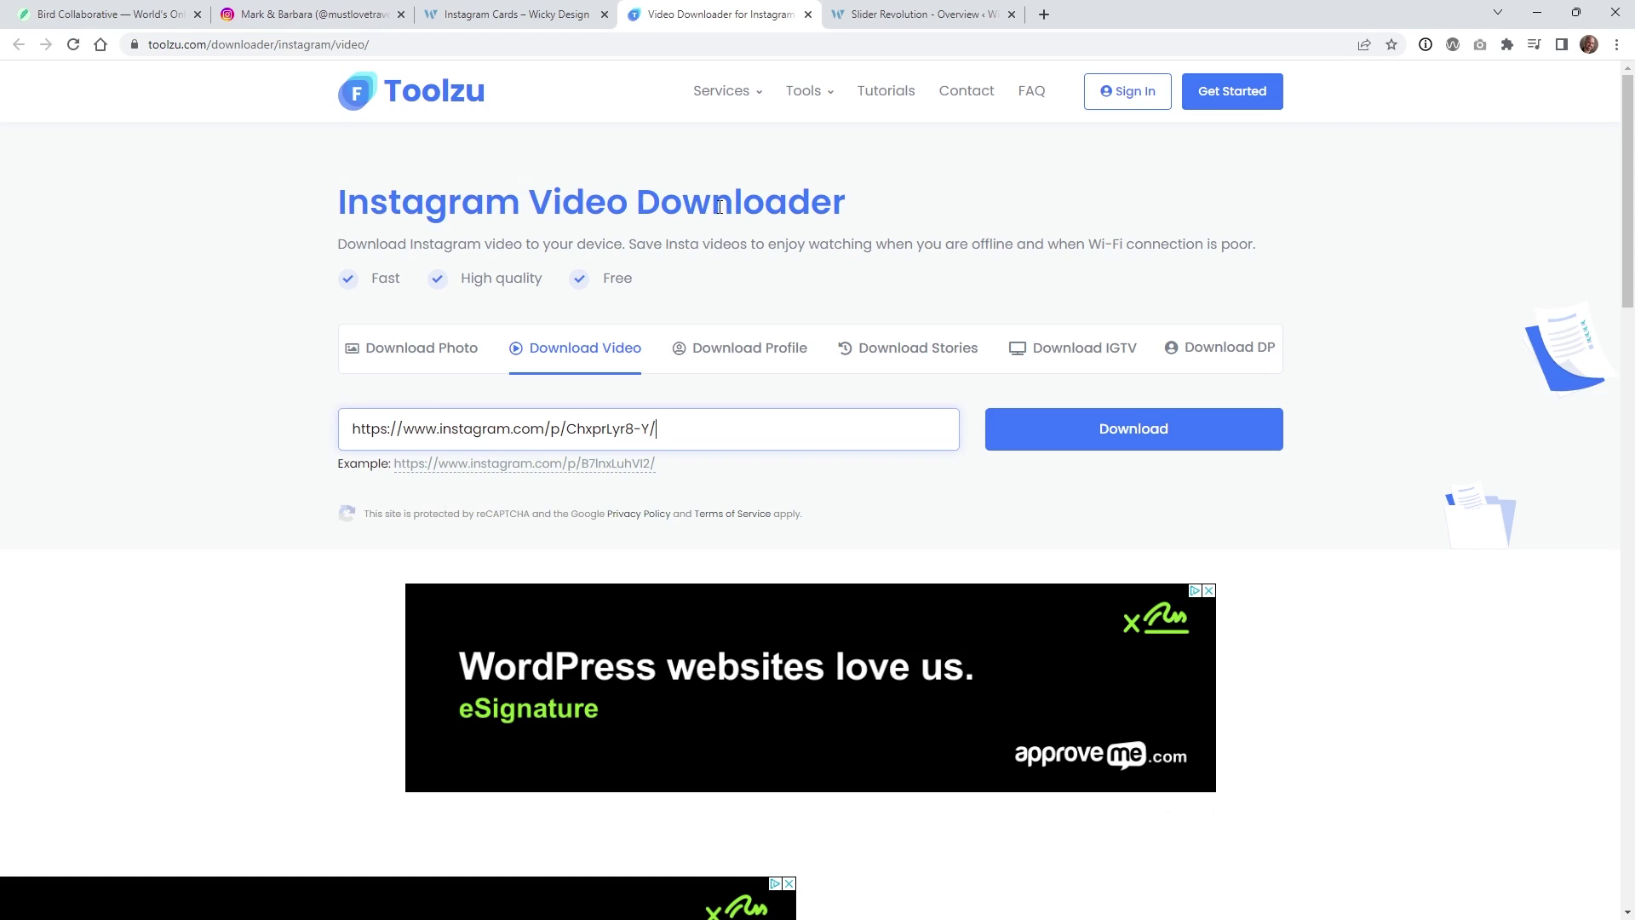
{"action": "left_click", "coordinate": [1115, 449]}
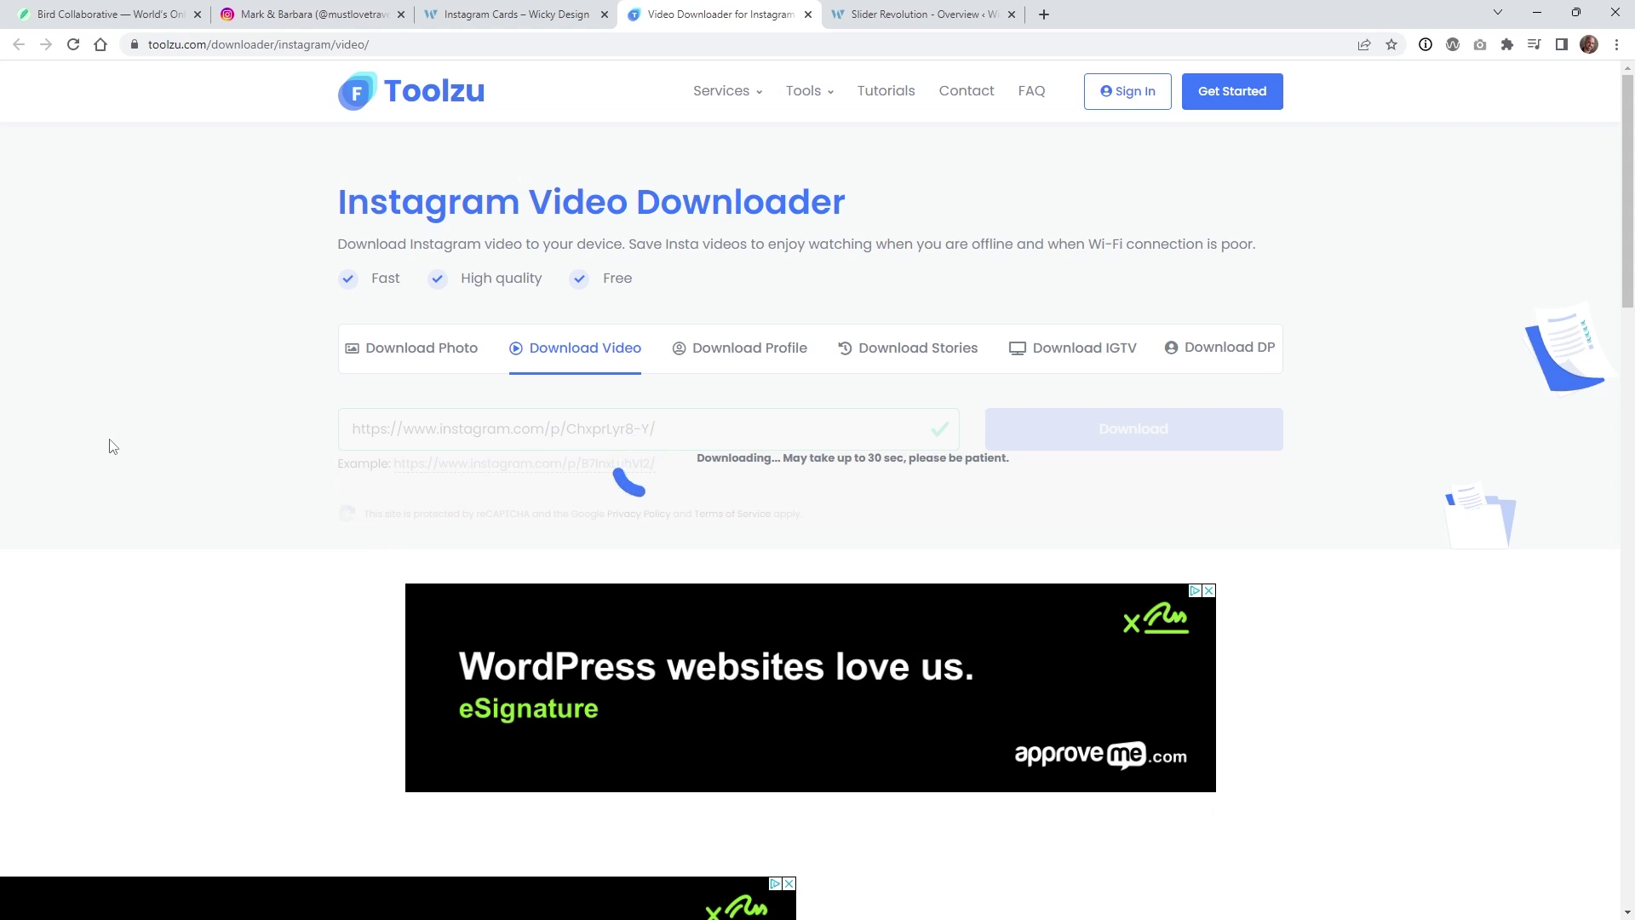
Check the original Instagram post, and preview the Palm Springs, Joshua Tree and West Virginia cards on the demo page
{"action": "left_click", "coordinate": [318, 7]}
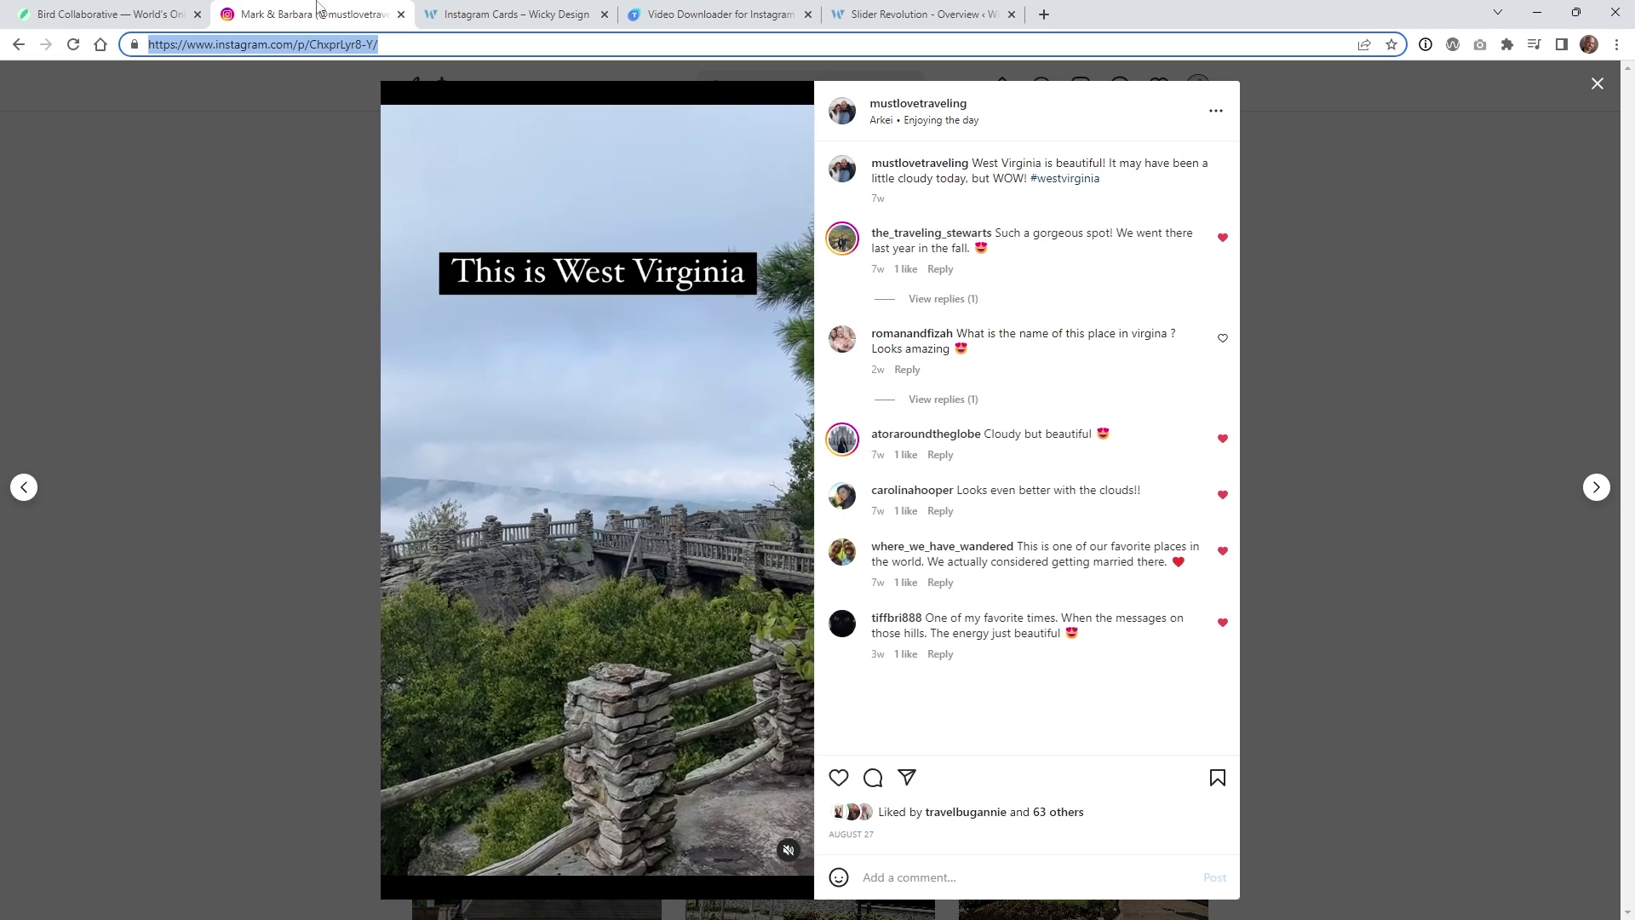
{"action": "left_click", "coordinate": [473, 10]}
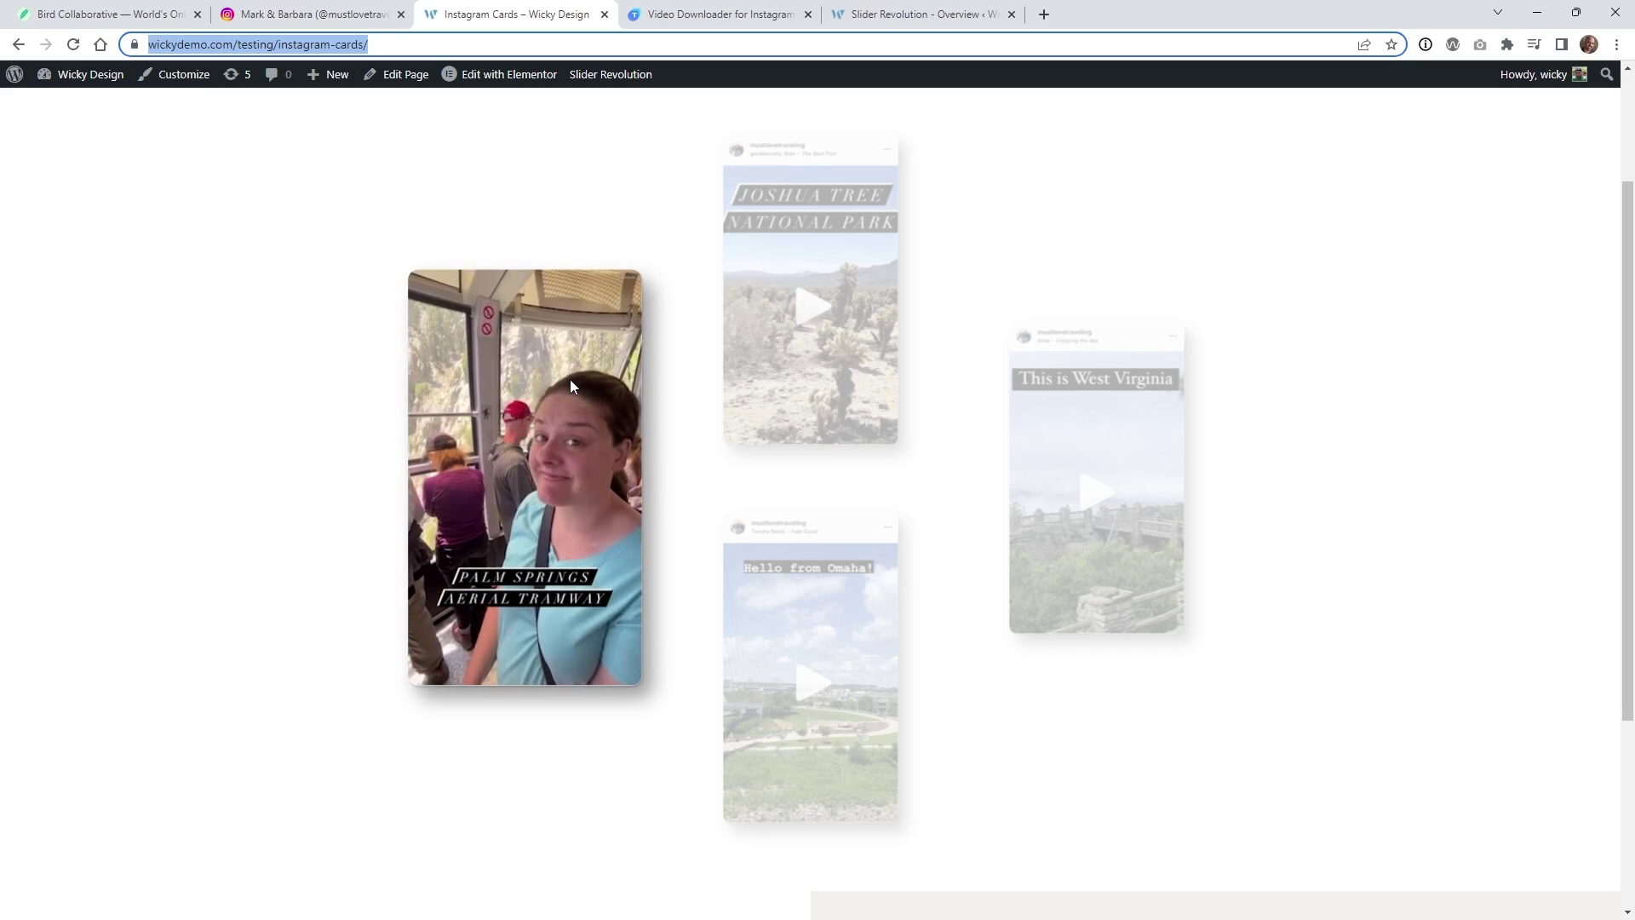
{"action": "mouse_move", "coordinate": [766, 317]}
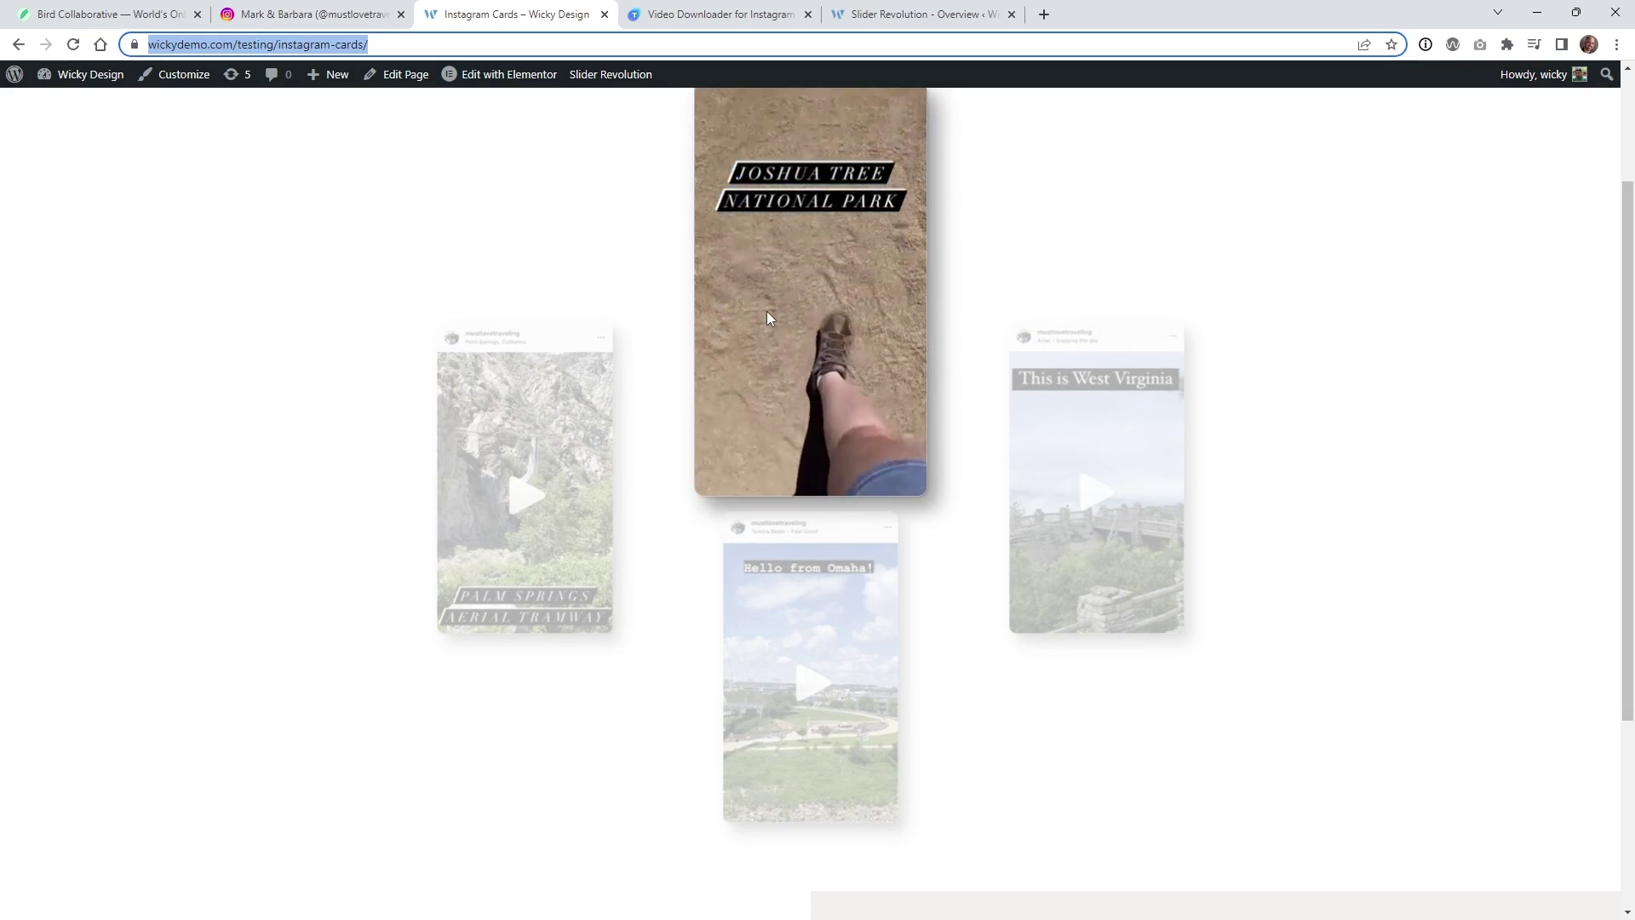
{"action": "mouse_move", "coordinate": [1091, 416]}
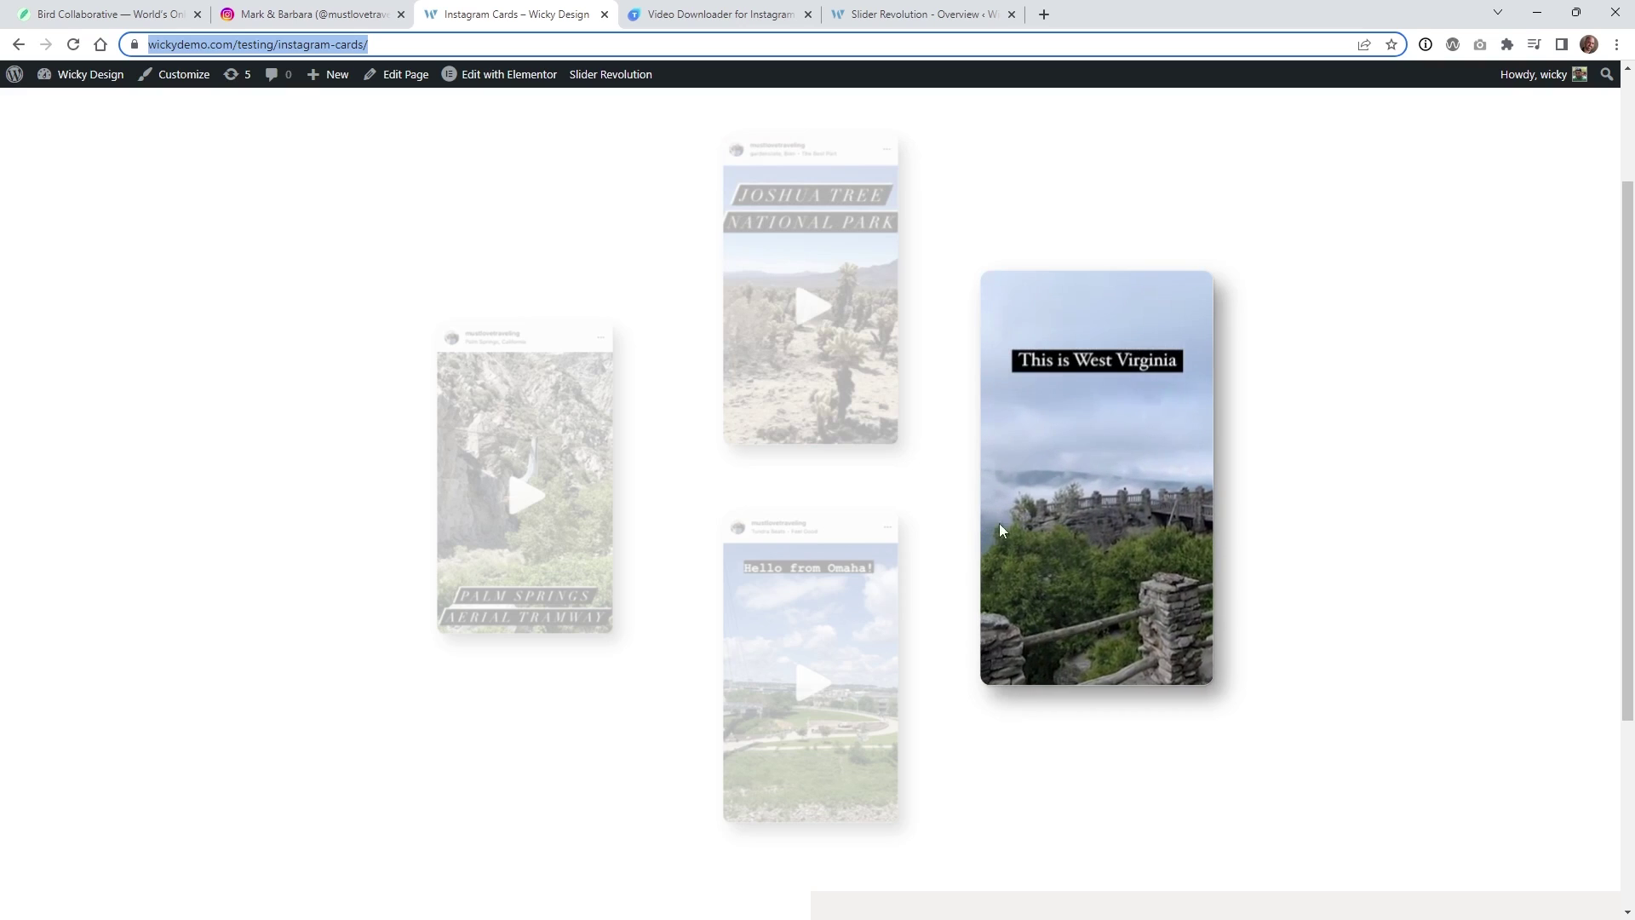
{"action": "mouse_move", "coordinate": [890, 570]}
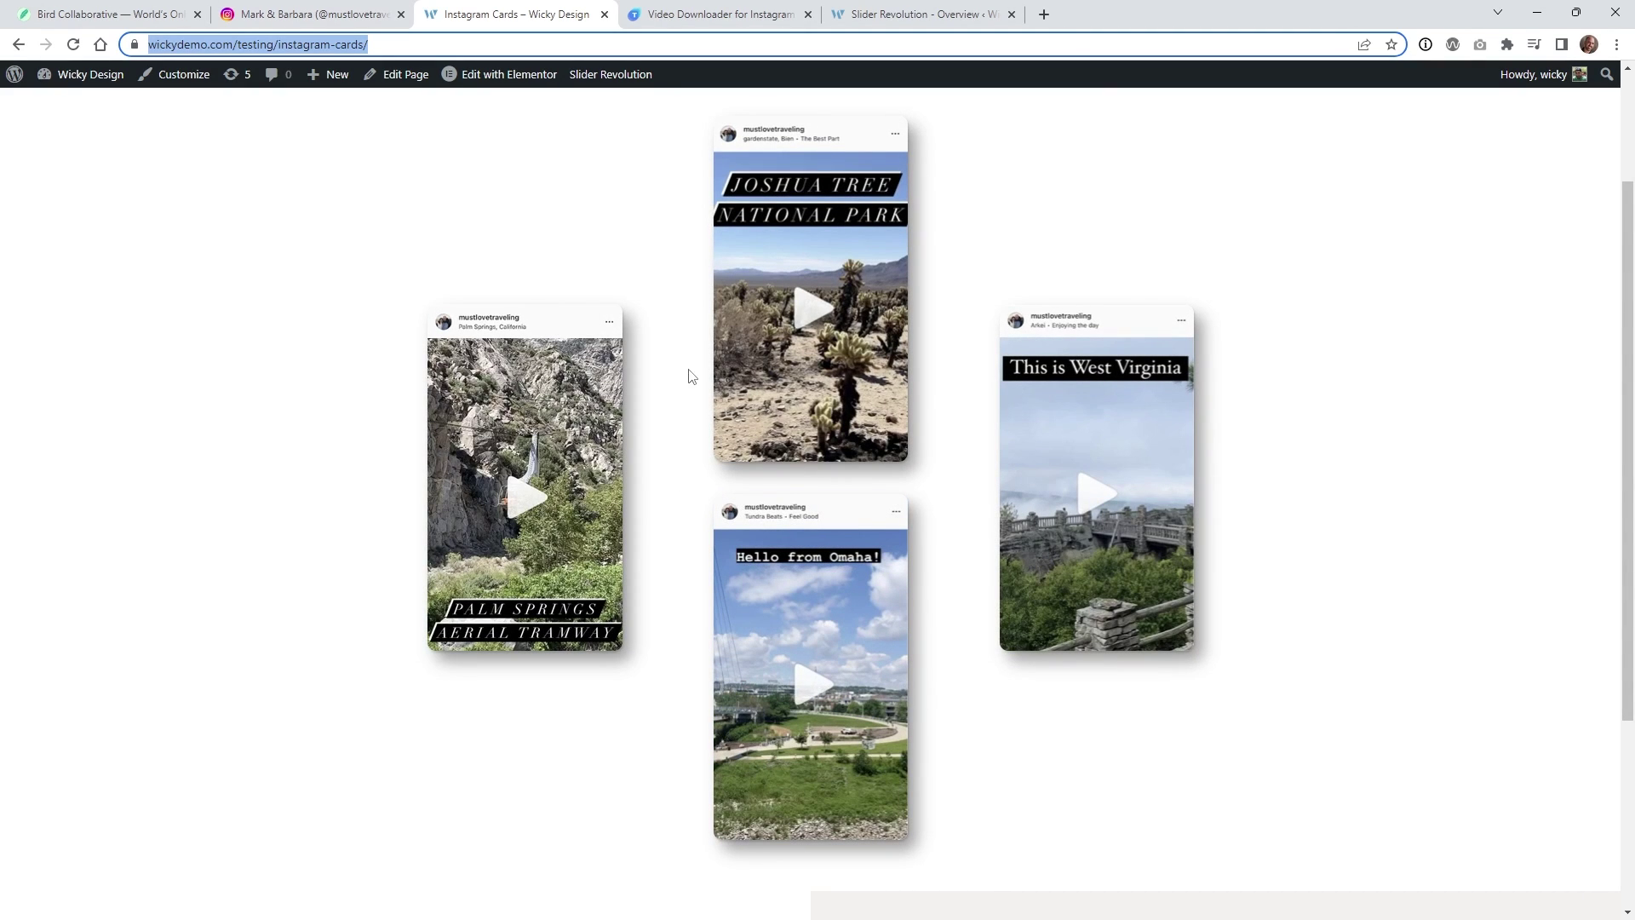
Download the West Virginia video as an MP4 from Toolzu and return to the Instagram Cards demo page
{"action": "left_click", "coordinate": [712, 10]}
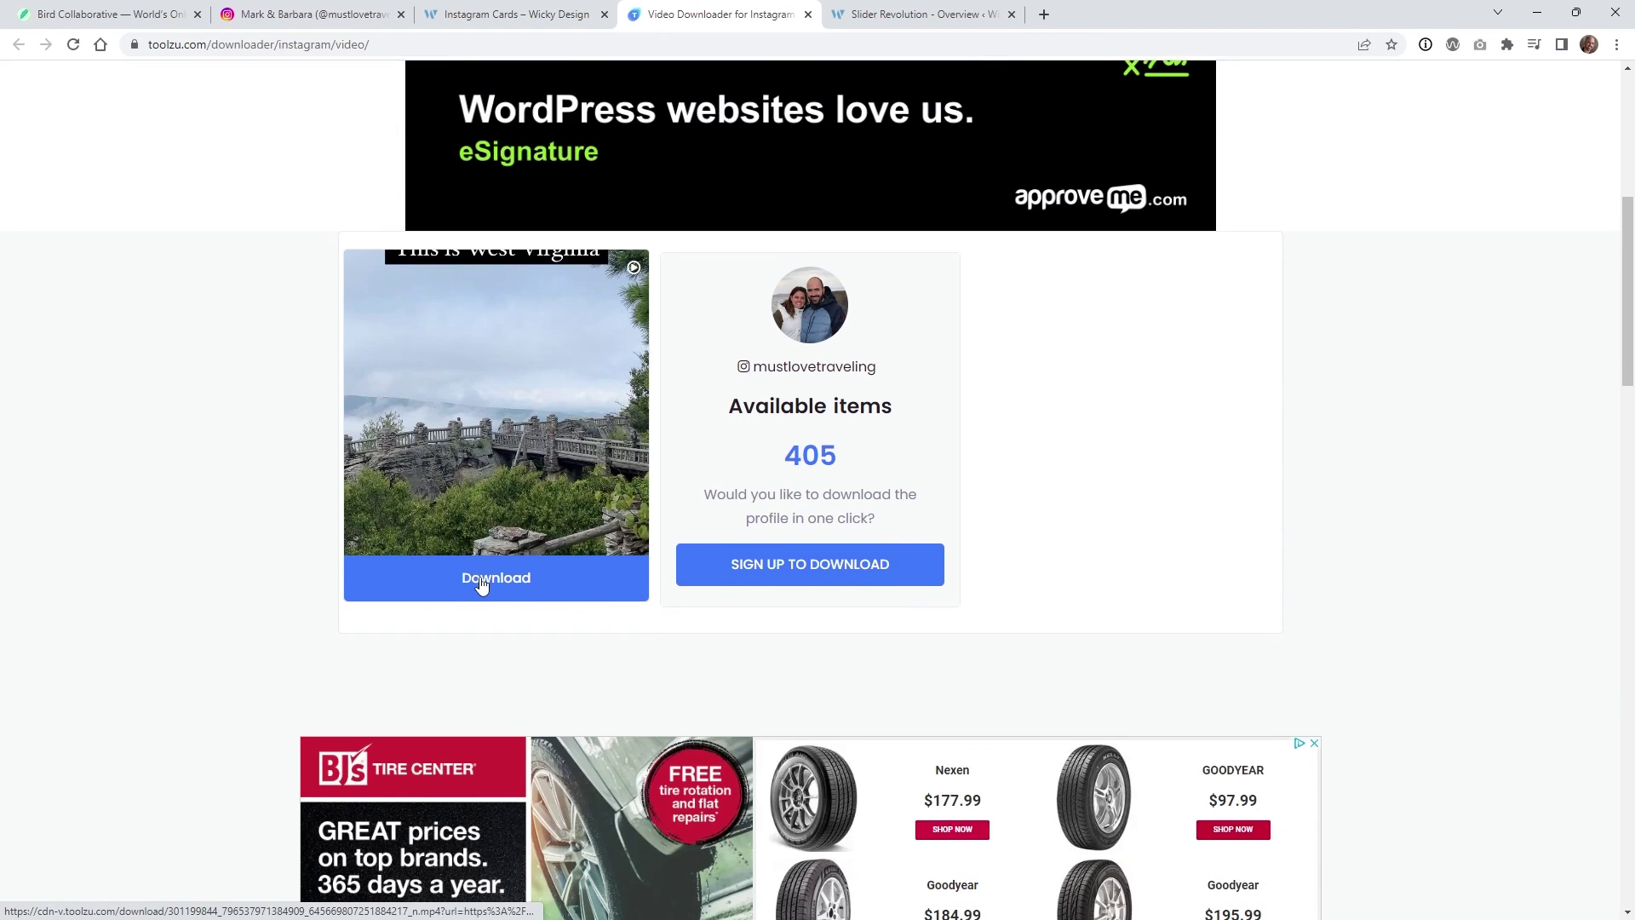
{"action": "scroll", "coordinate": [282, 569], "scroll_direction": "up", "scroll_amount": 2}
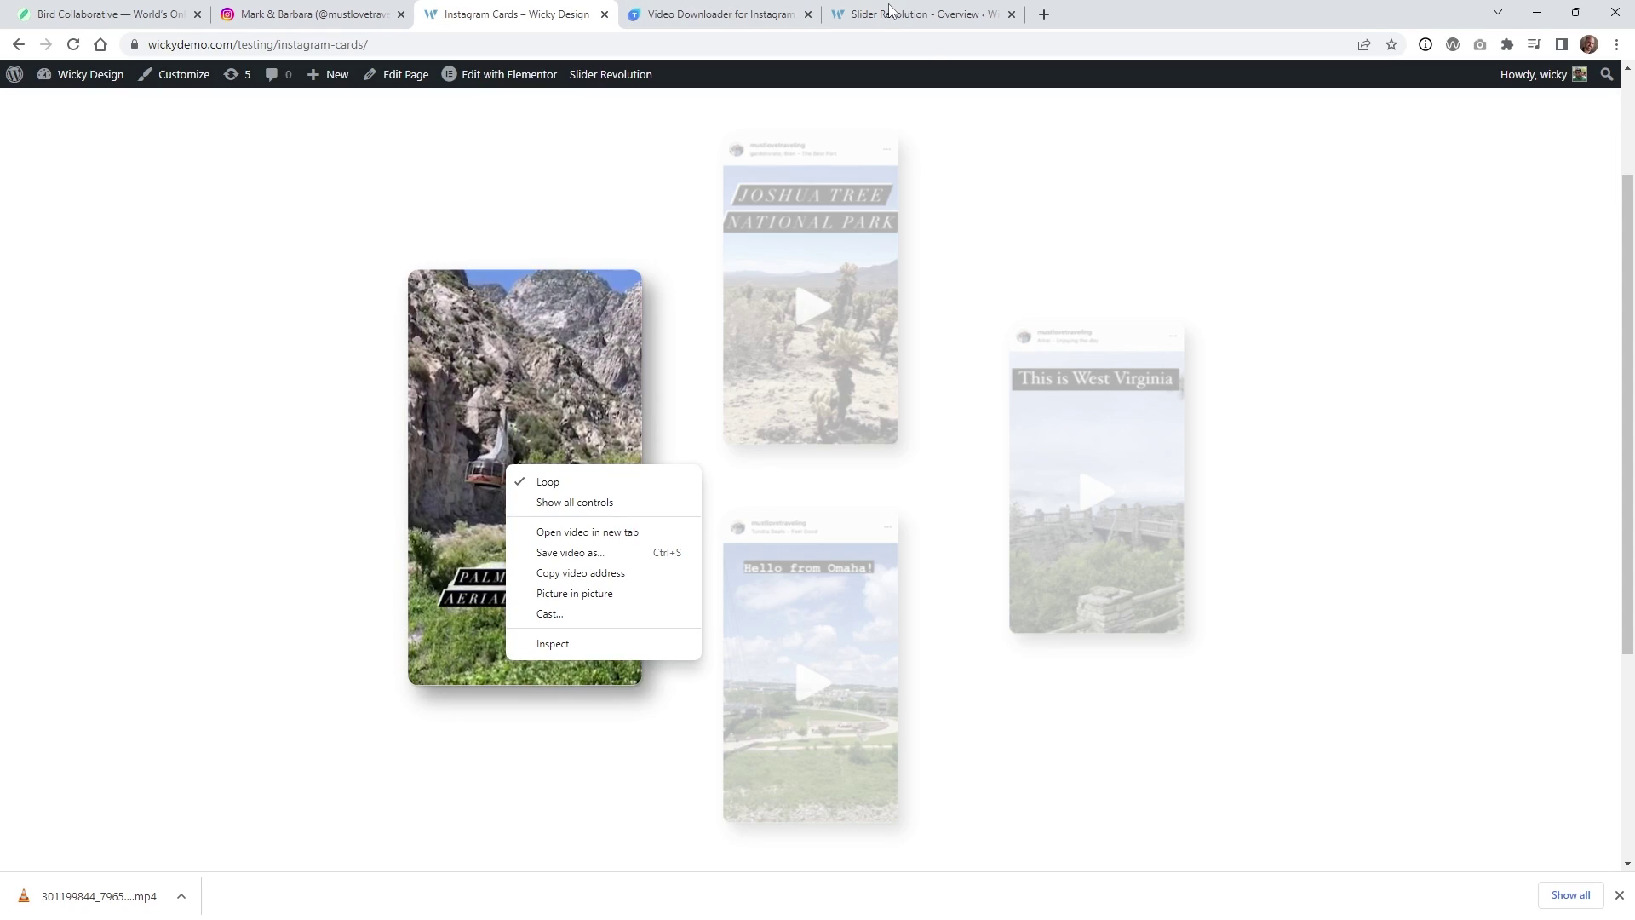
{"action": "left_click", "coordinate": [553, 168]}
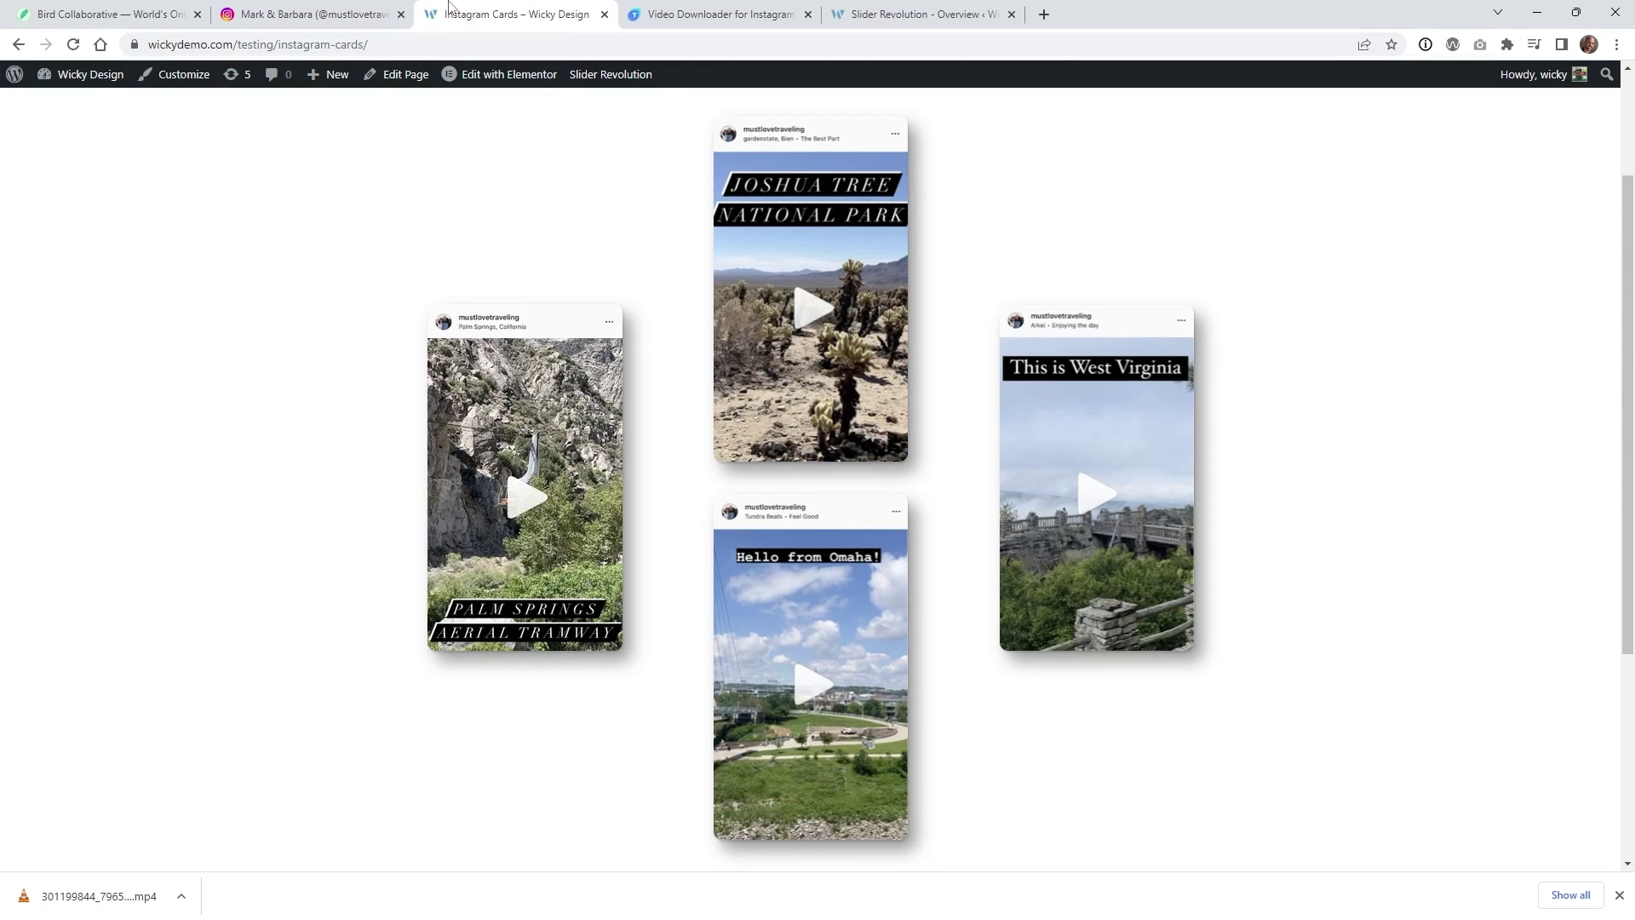
Close the Instagram post to view the profile's grid, and reopen the West Virginia reel
{"action": "left_click", "coordinate": [366, 13]}
{"action": "left_click", "coordinate": [351, 487]}
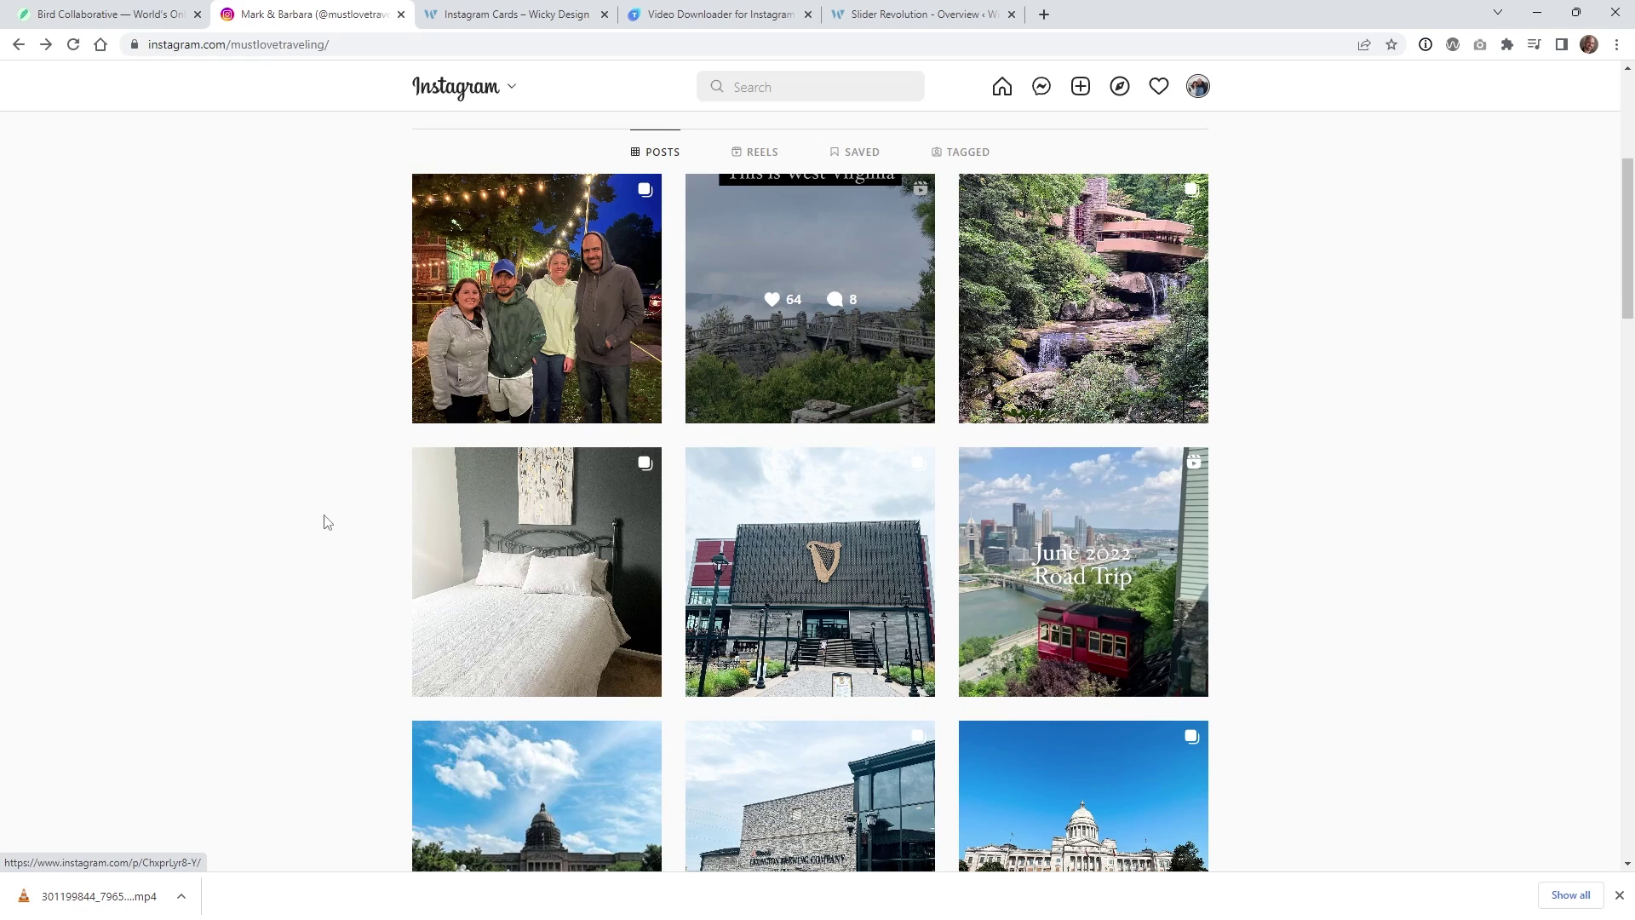
{"action": "left_click", "coordinate": [772, 417]}
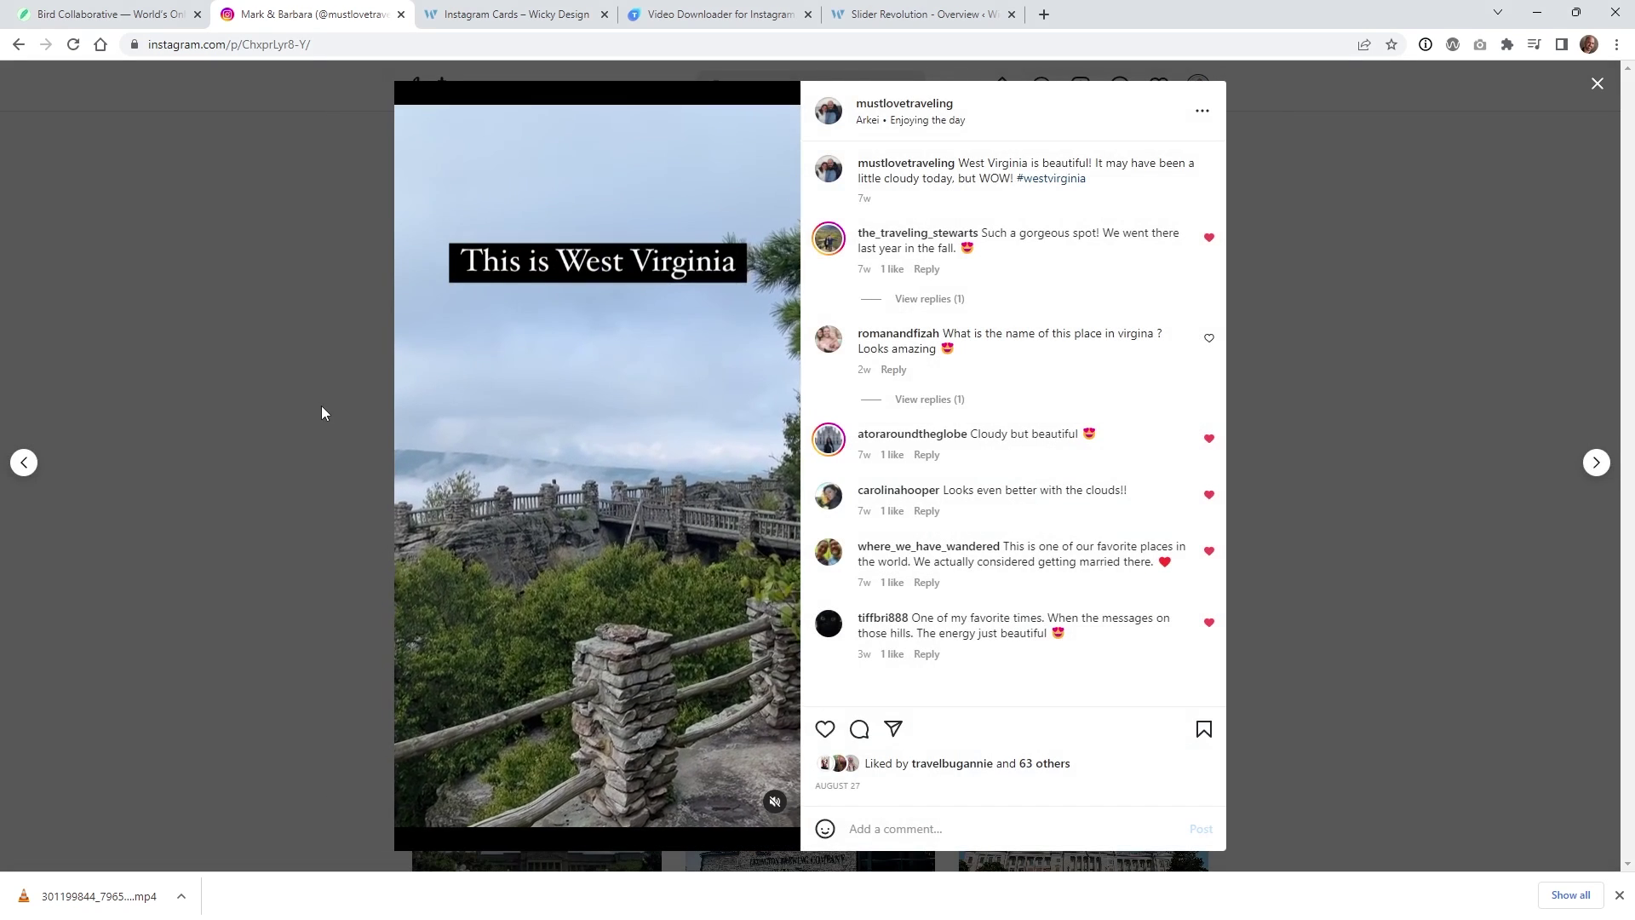
{"action": "left_click", "coordinate": [656, 17]}
Review the cards on the demo page, dismiss the browser's download bar, and compare them with mybird.com's story cards
{"action": "left_click", "coordinate": [515, 14]}
{"action": "mouse_move", "coordinate": [464, 309]}
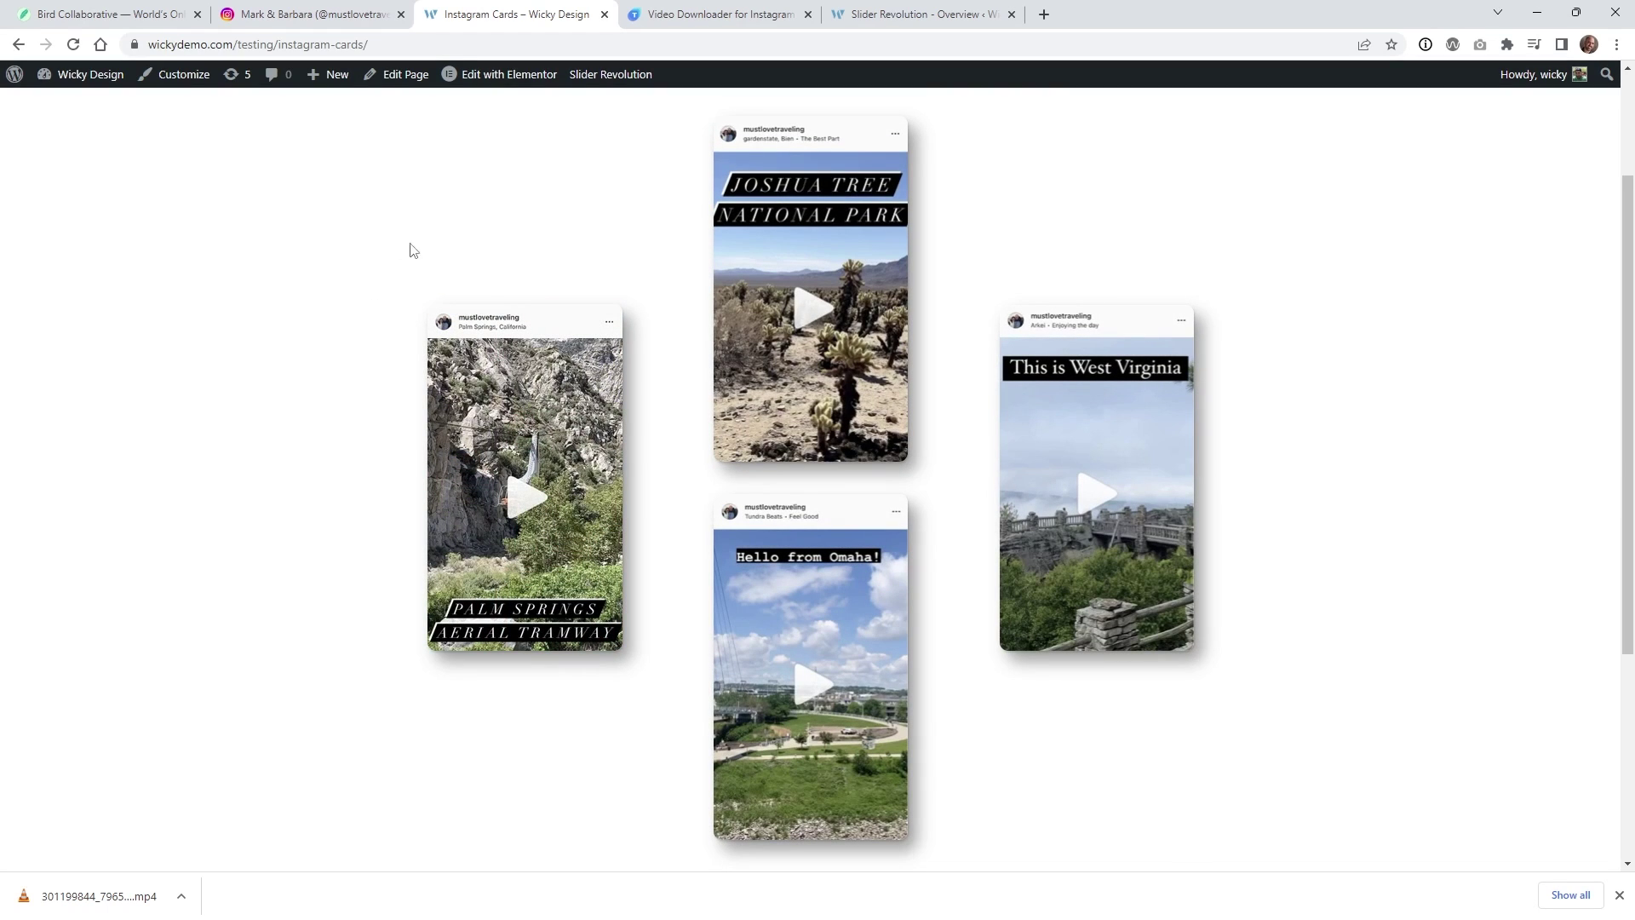
{"action": "mouse_move", "coordinate": [635, 324]}
{"action": "left_click", "coordinate": [1620, 895]}
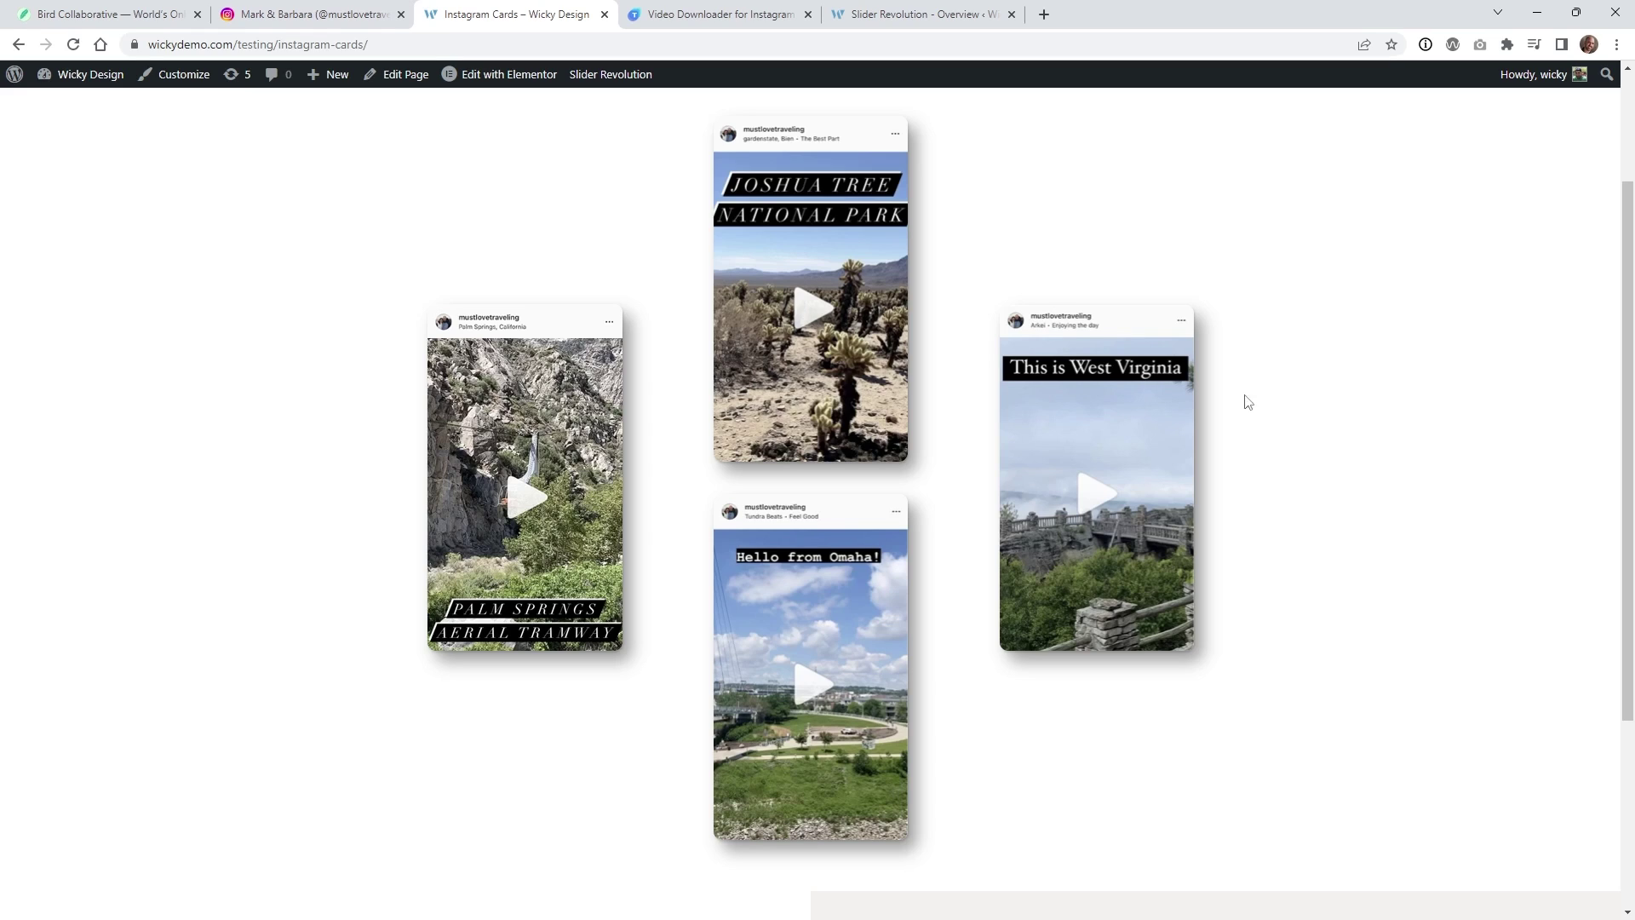
{"action": "left_click", "coordinate": [106, 14]}
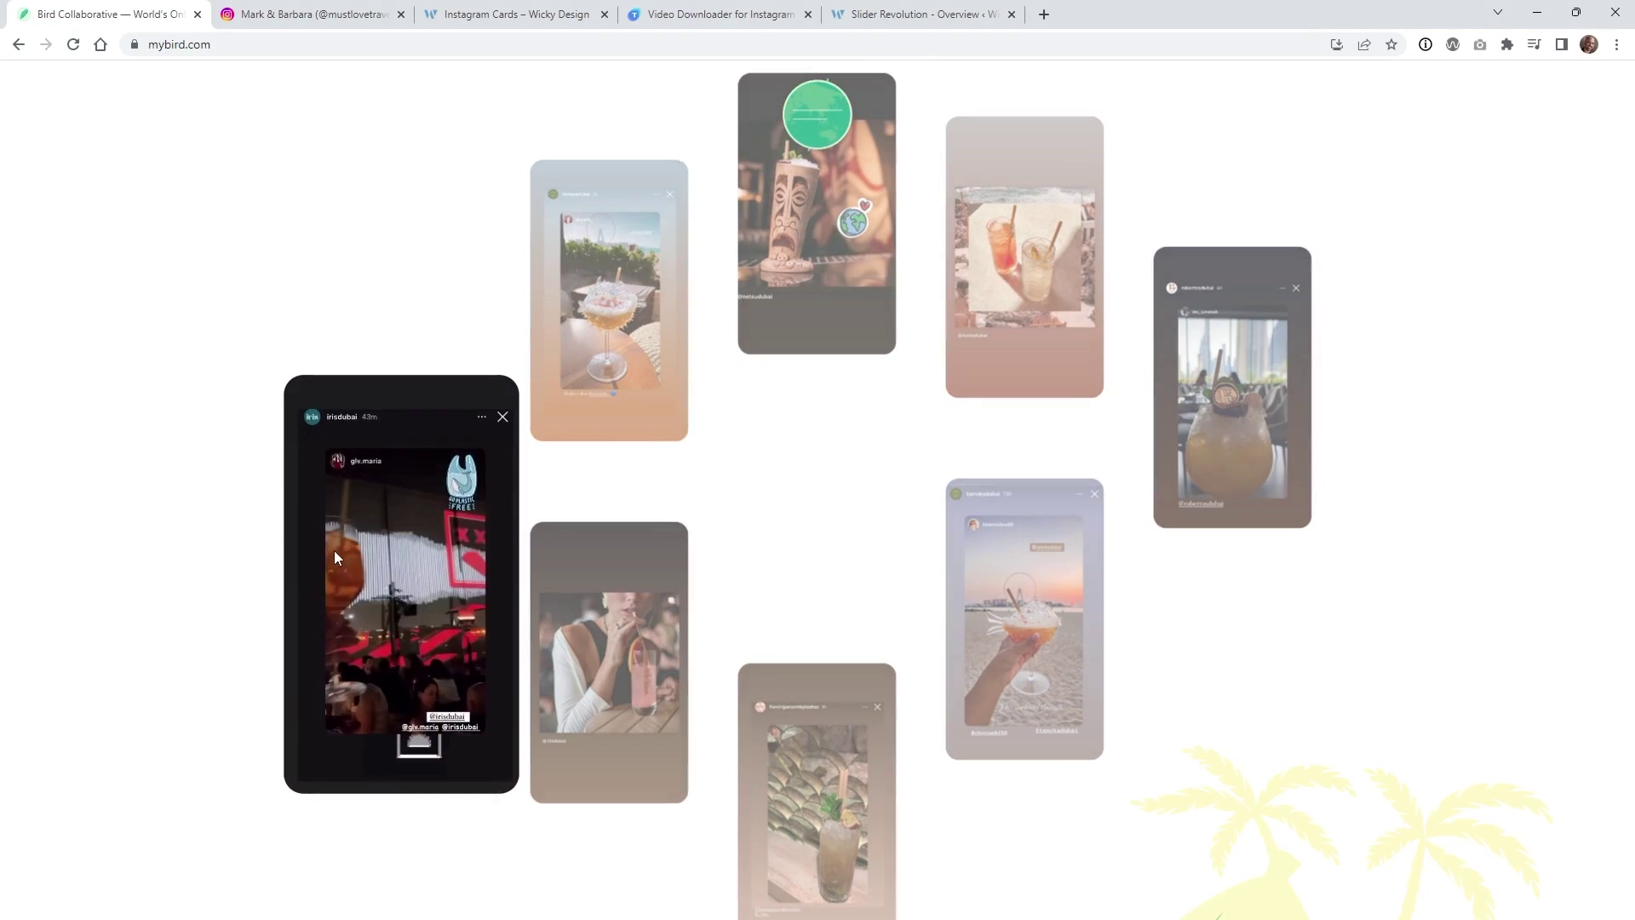
{"action": "mouse_move", "coordinate": [594, 339]}
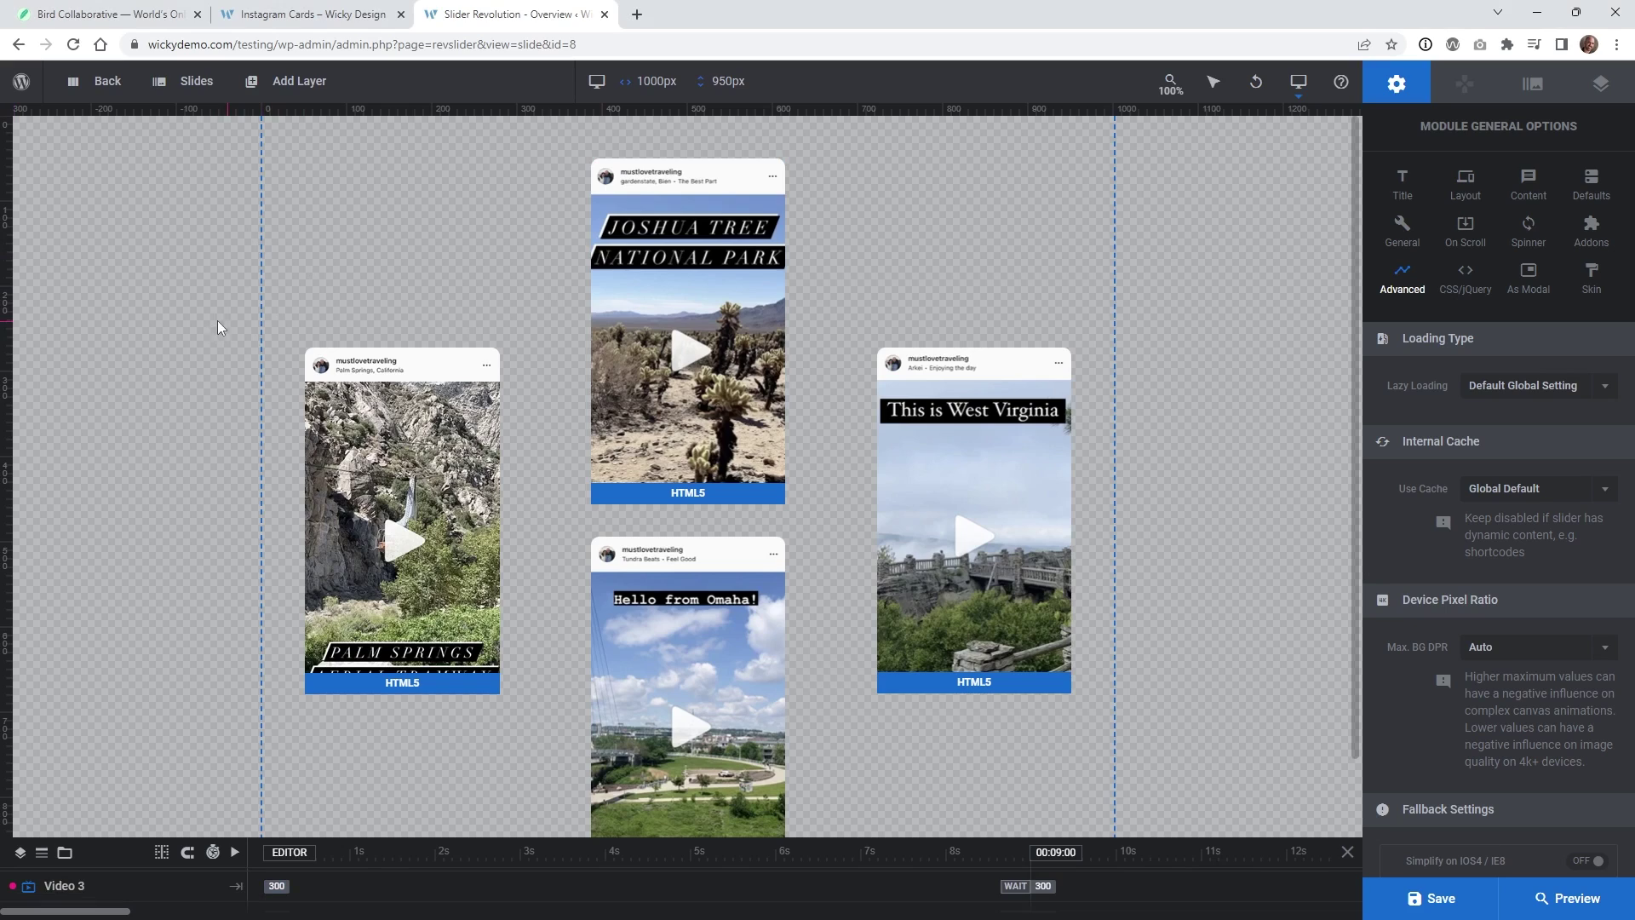
Inspect the Palm Springs, West Virginia and Omaha video layers in Slider Revolution, and open the Omaha layer's size and position settings
{"action": "left_click", "coordinate": [381, 399]}
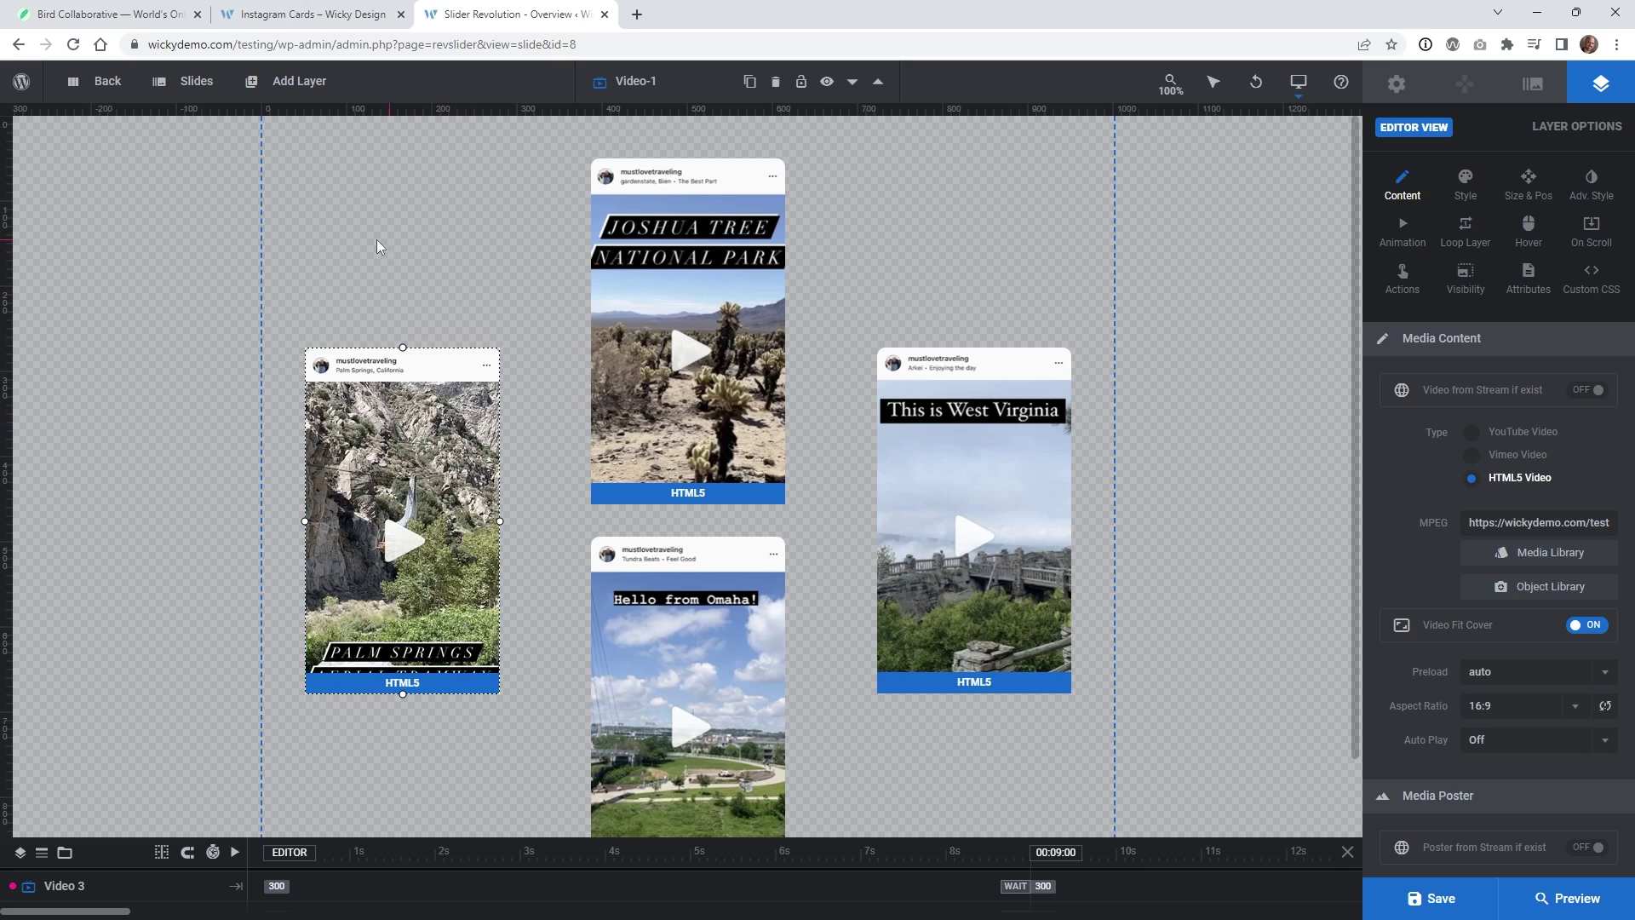
{"action": "mouse_move", "coordinate": [306, 79]}
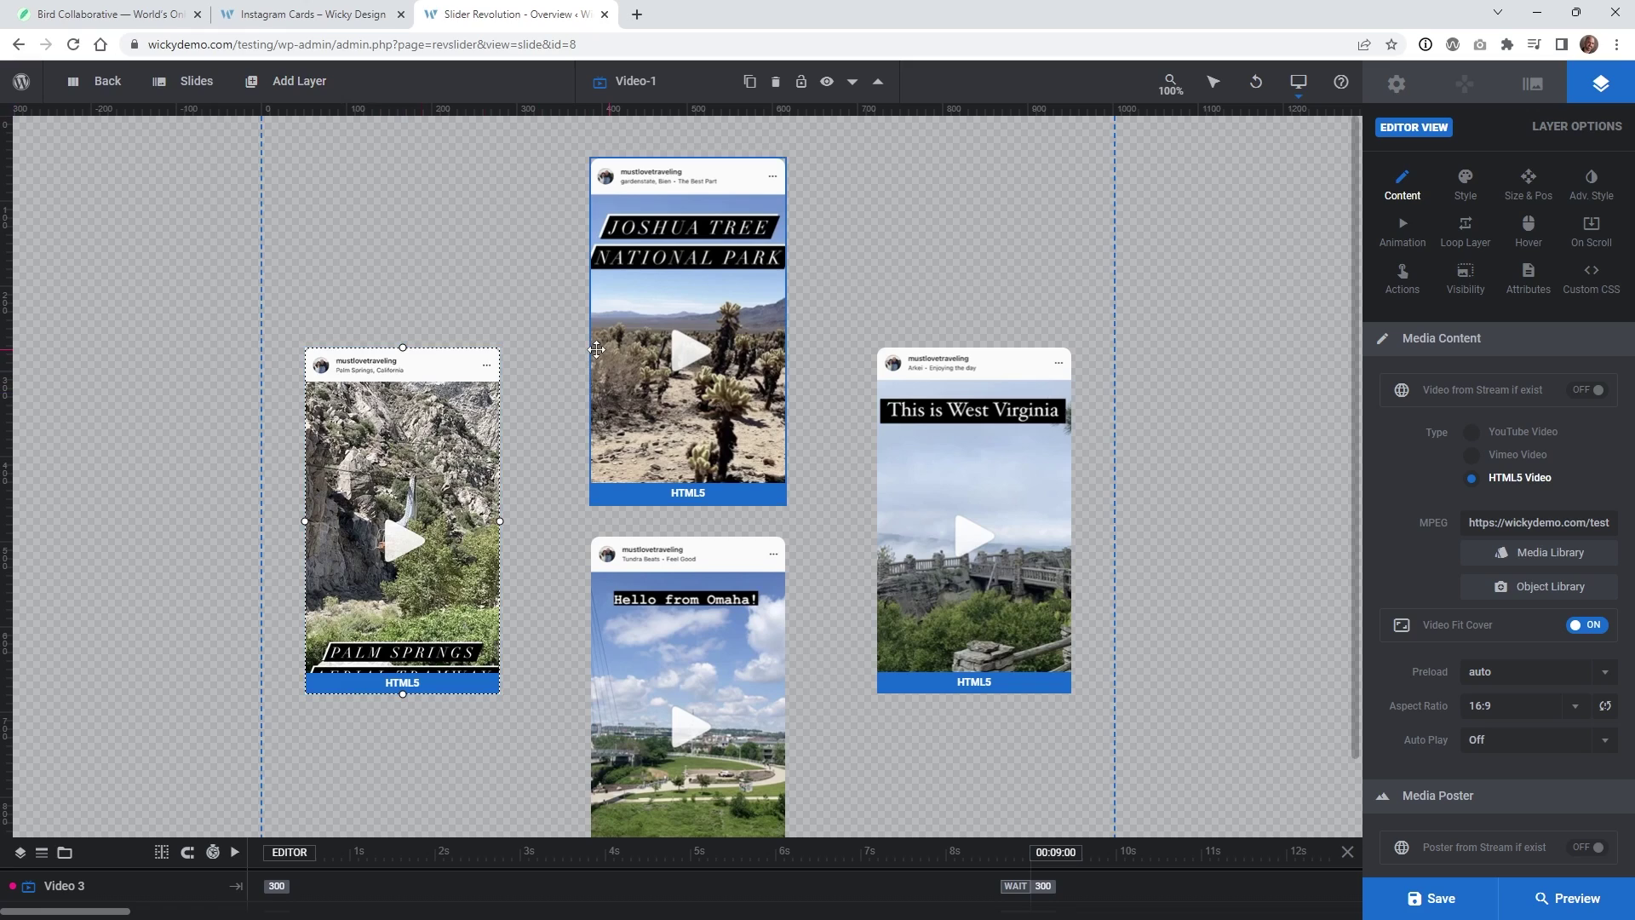
{"action": "left_click", "coordinate": [961, 465]}
{"action": "left_click", "coordinate": [758, 651]}
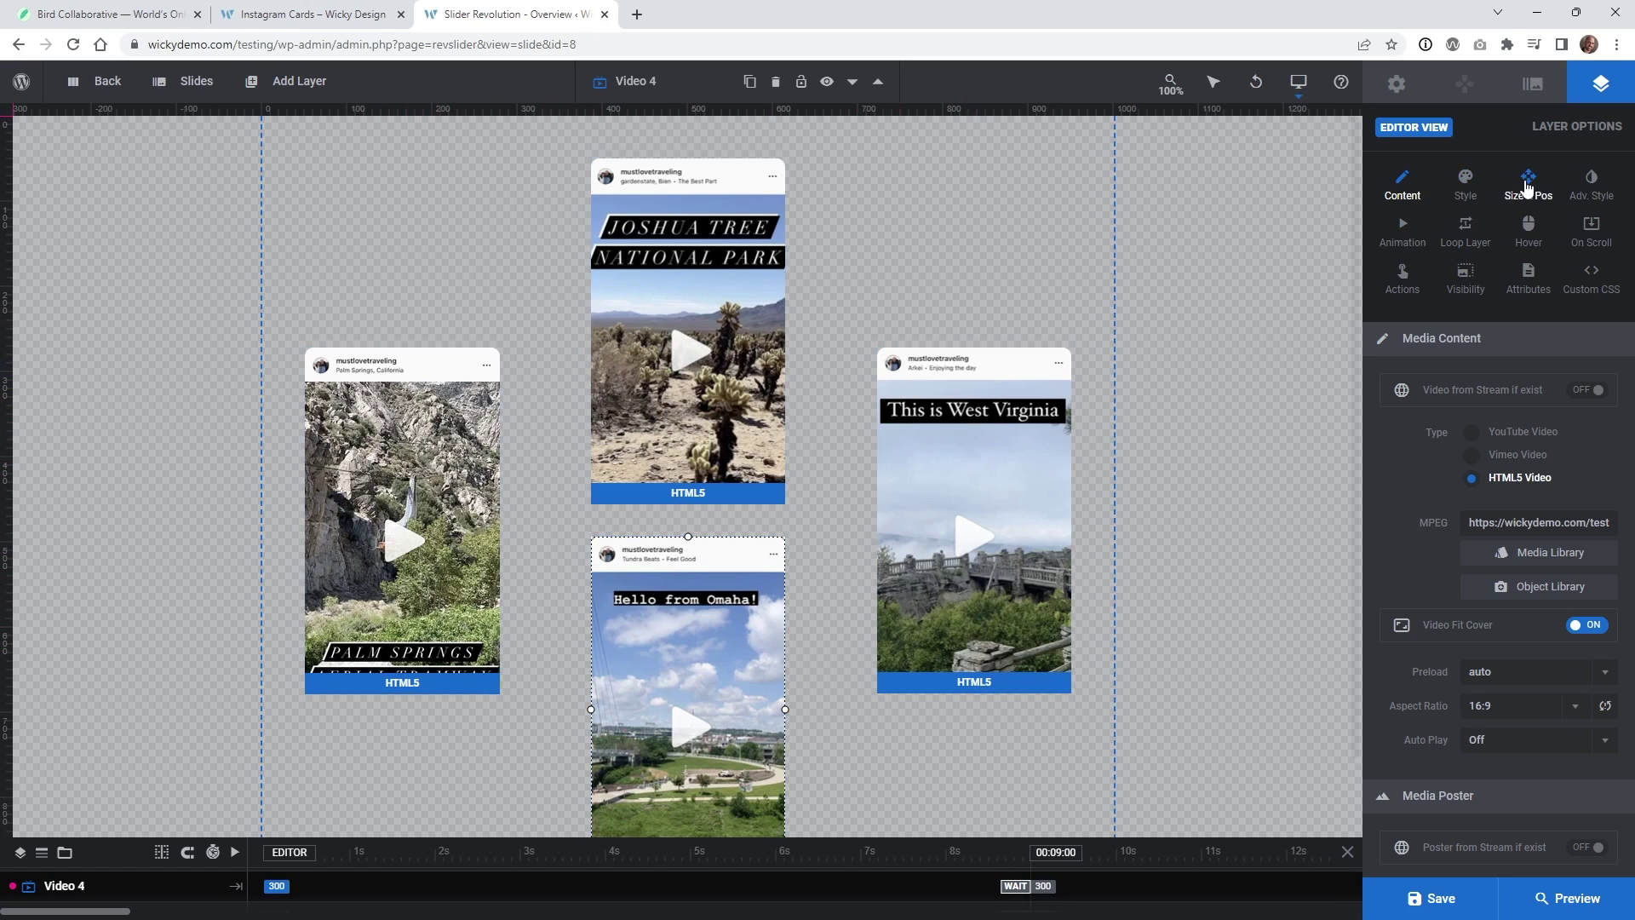
{"action": "left_click", "coordinate": [1529, 184]}
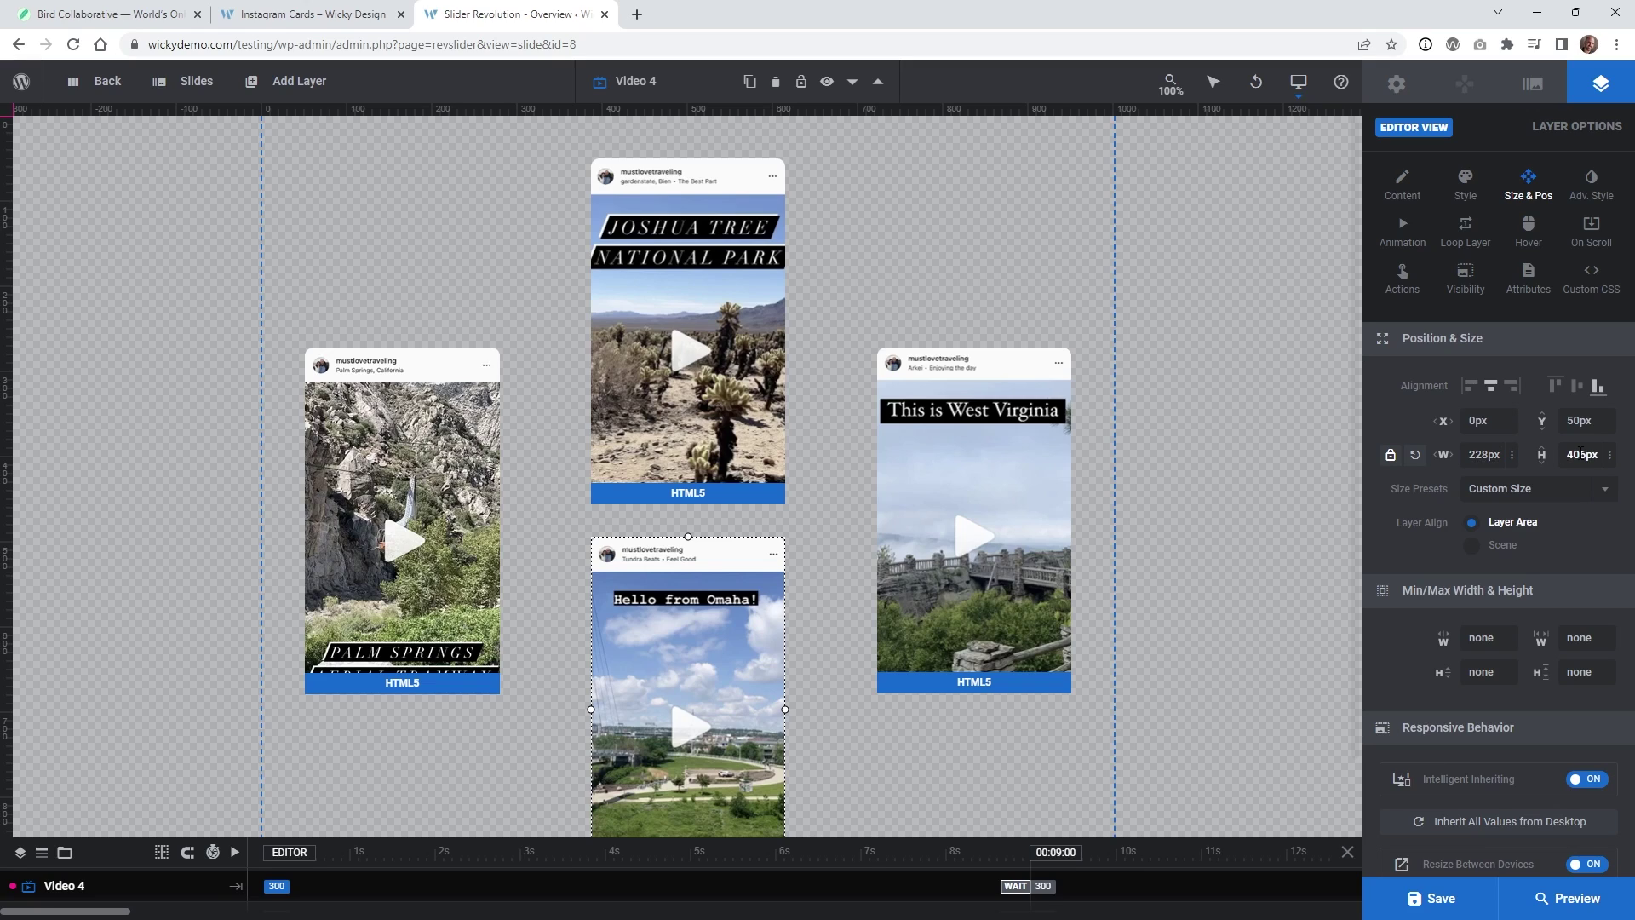
Review the size and position settings of the Joshua Tree and Palm Springs video layers
{"action": "left_click", "coordinate": [724, 383]}
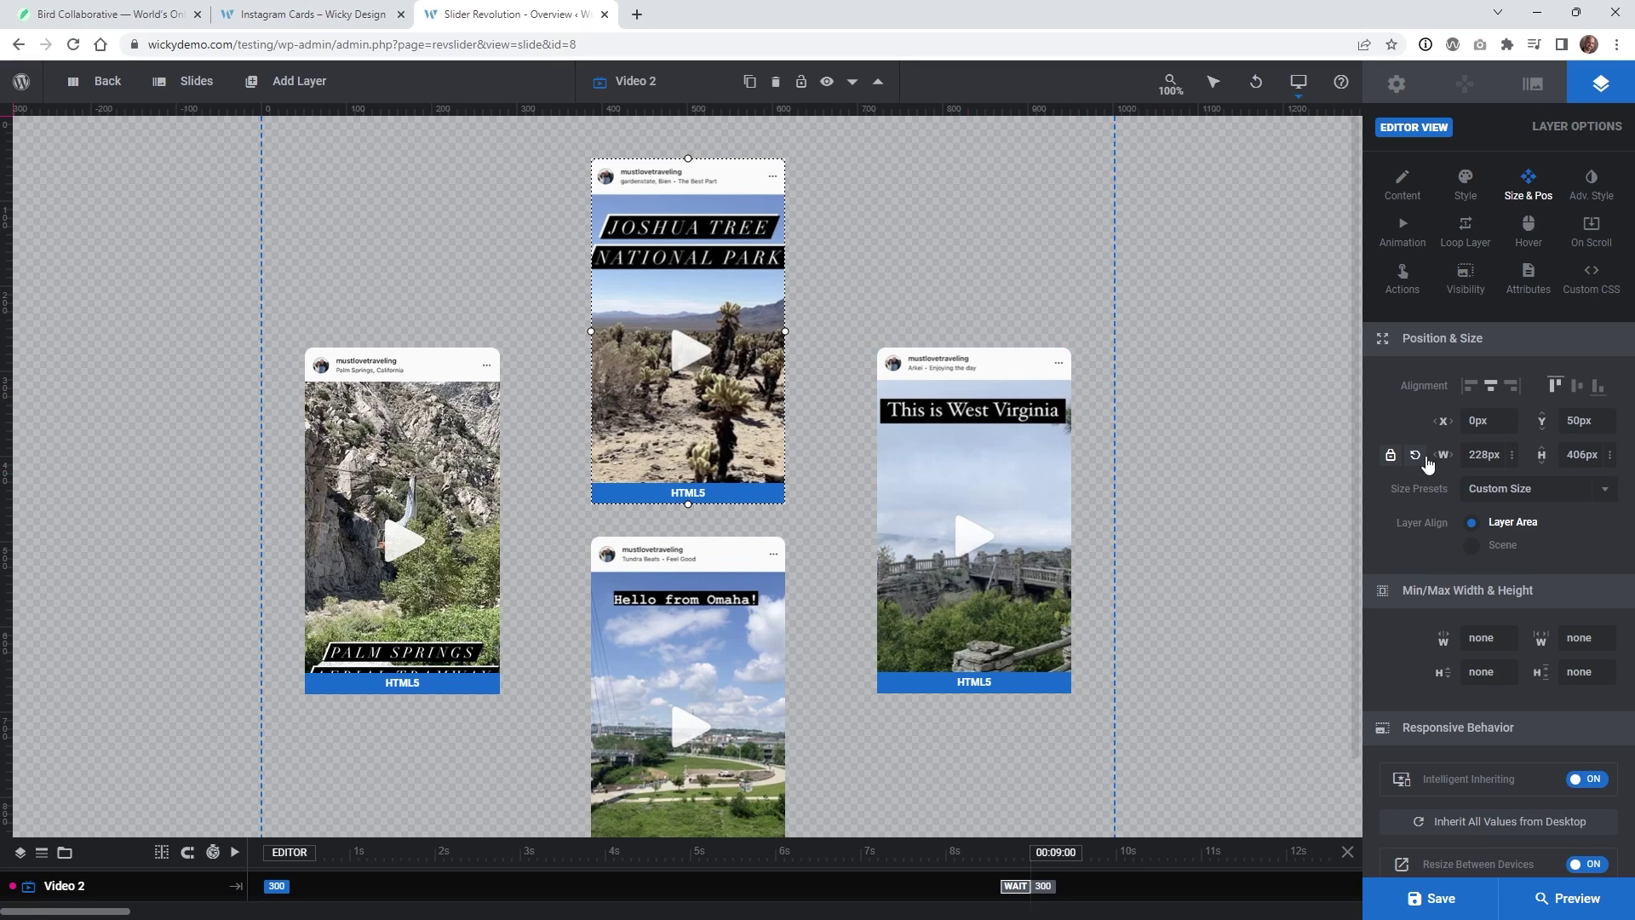
{"action": "left_click", "coordinate": [1497, 451]}
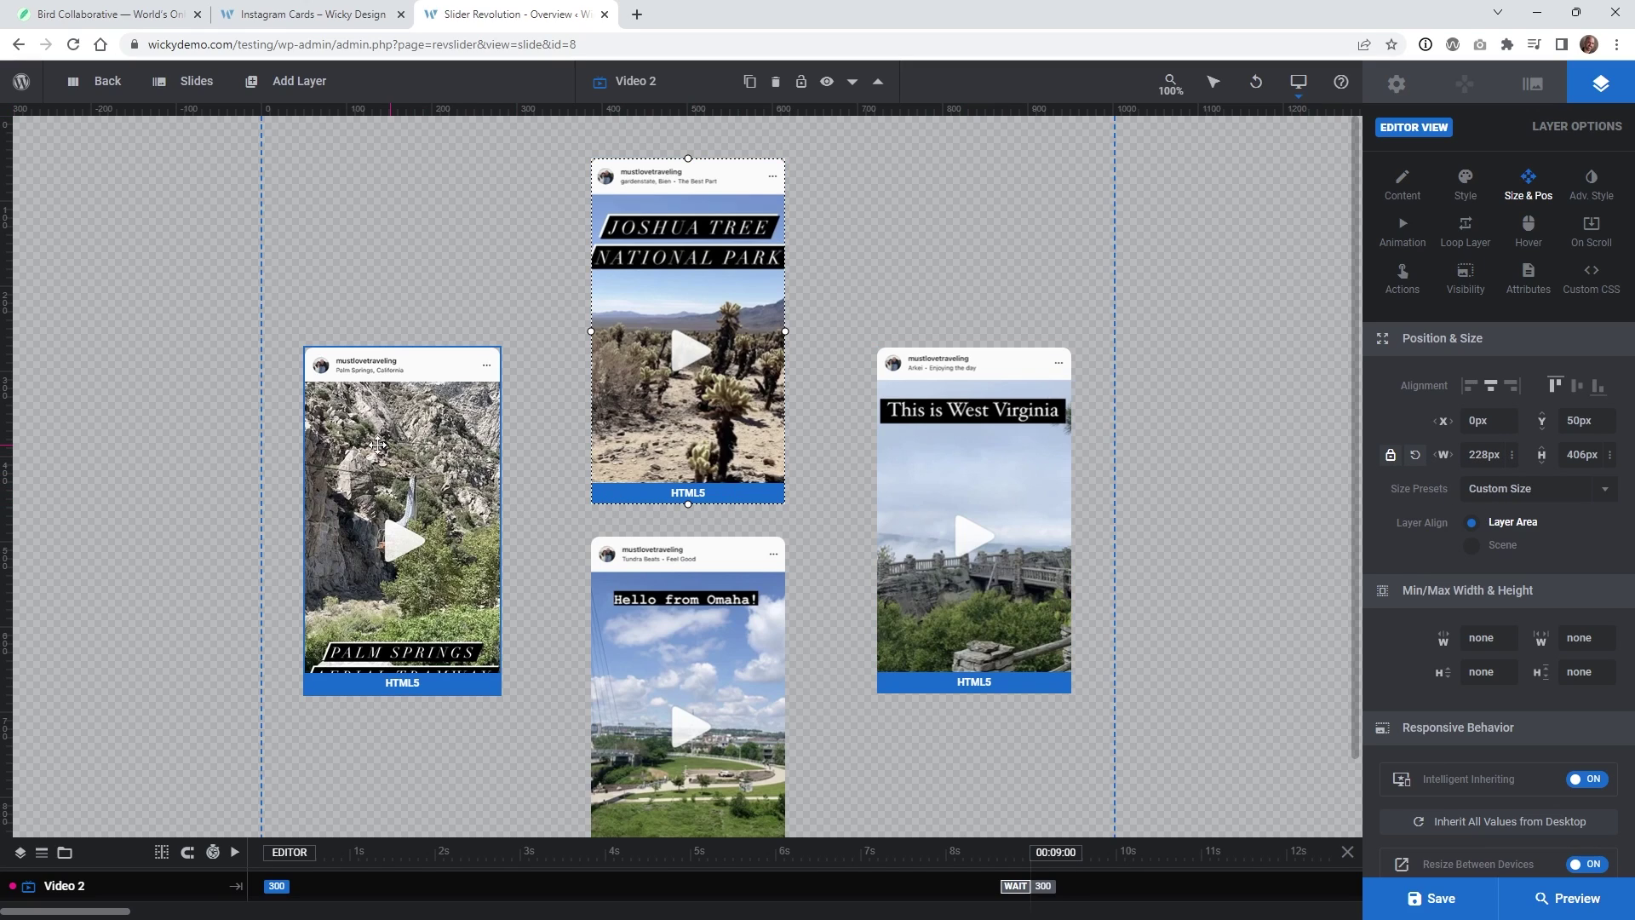
{"action": "left_click", "coordinate": [378, 445]}
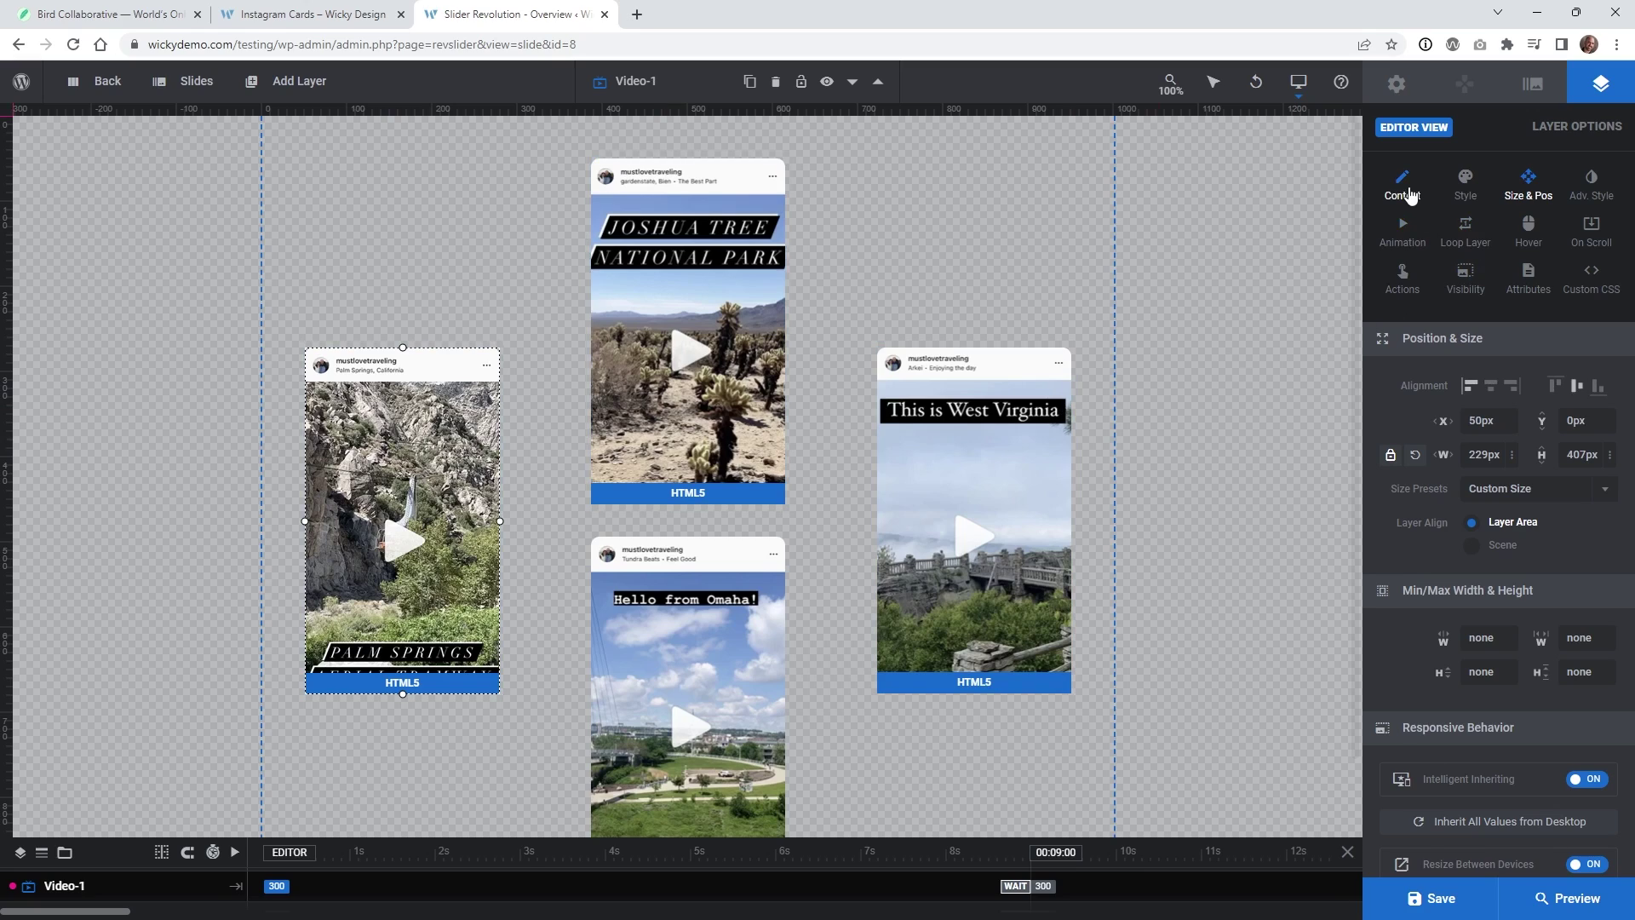
Check the file details of must-love-1.mp4 through must-love-4.mp4 in the Palm Springs layer's video library, and close it without inserting anything
{"action": "left_click", "coordinate": [1409, 195]}
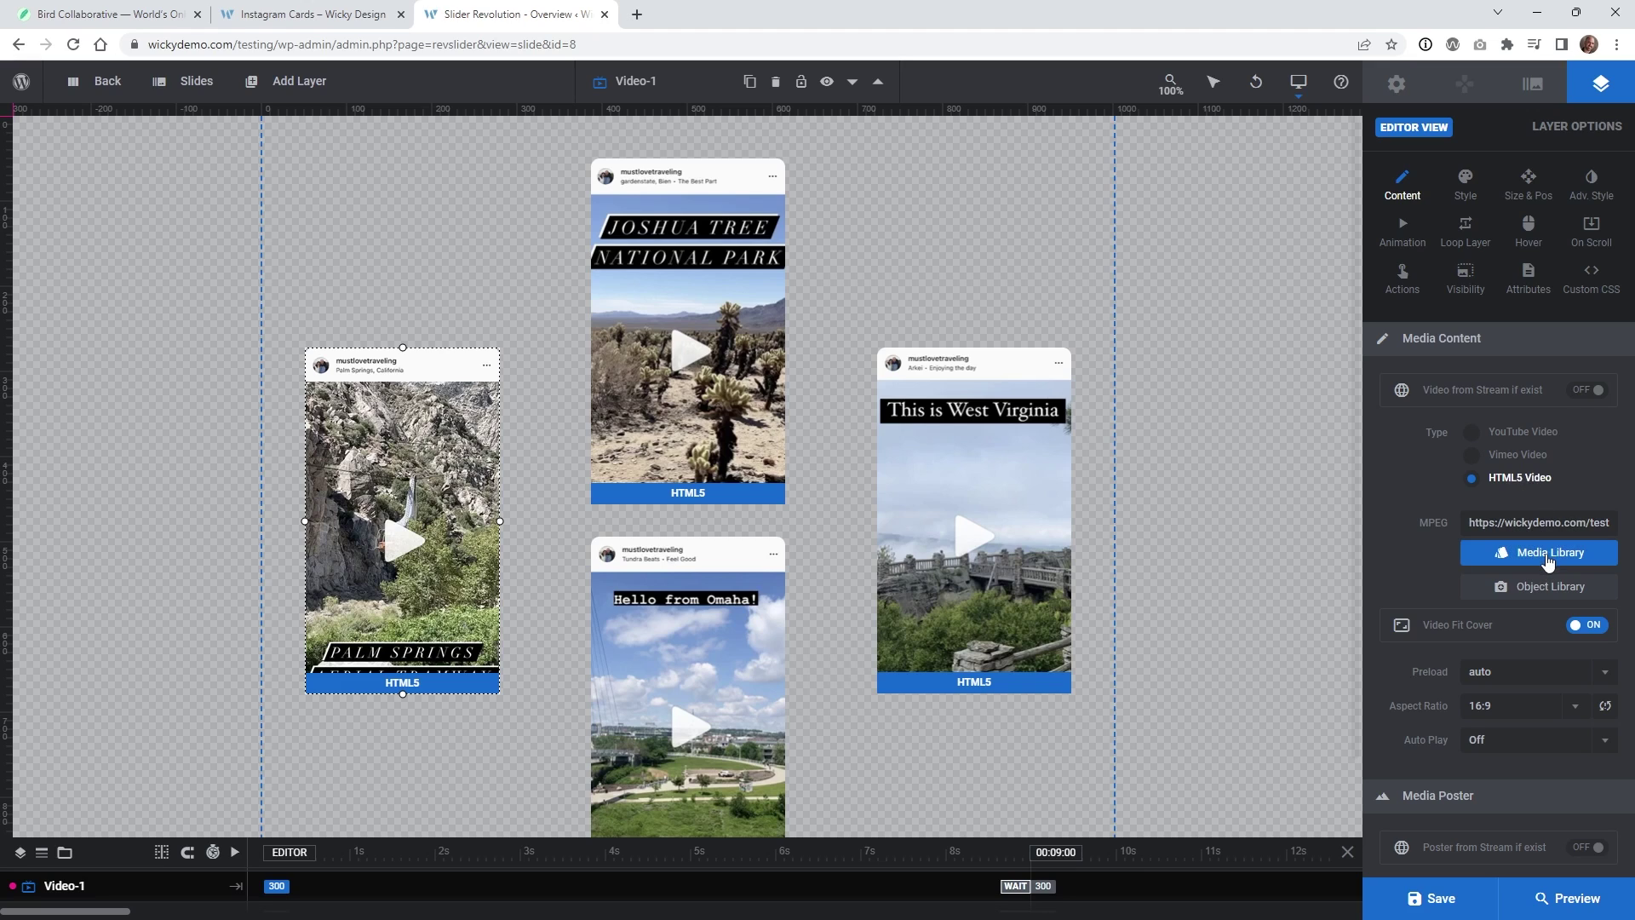
{"action": "left_click", "coordinate": [1548, 555]}
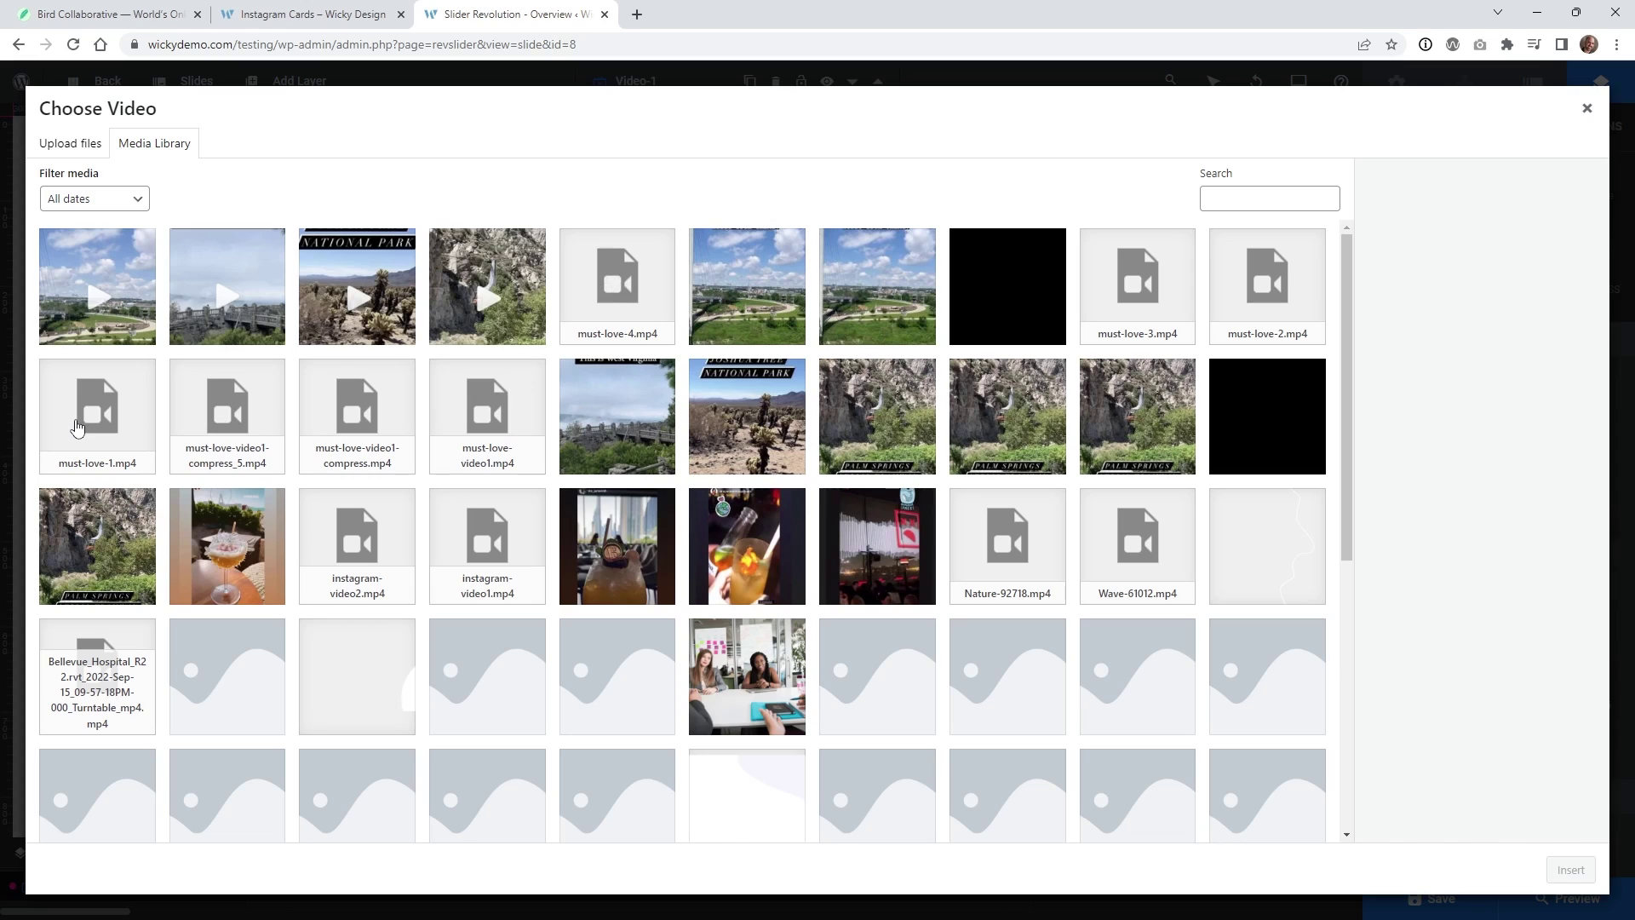
{"action": "left_click", "coordinate": [80, 441]}
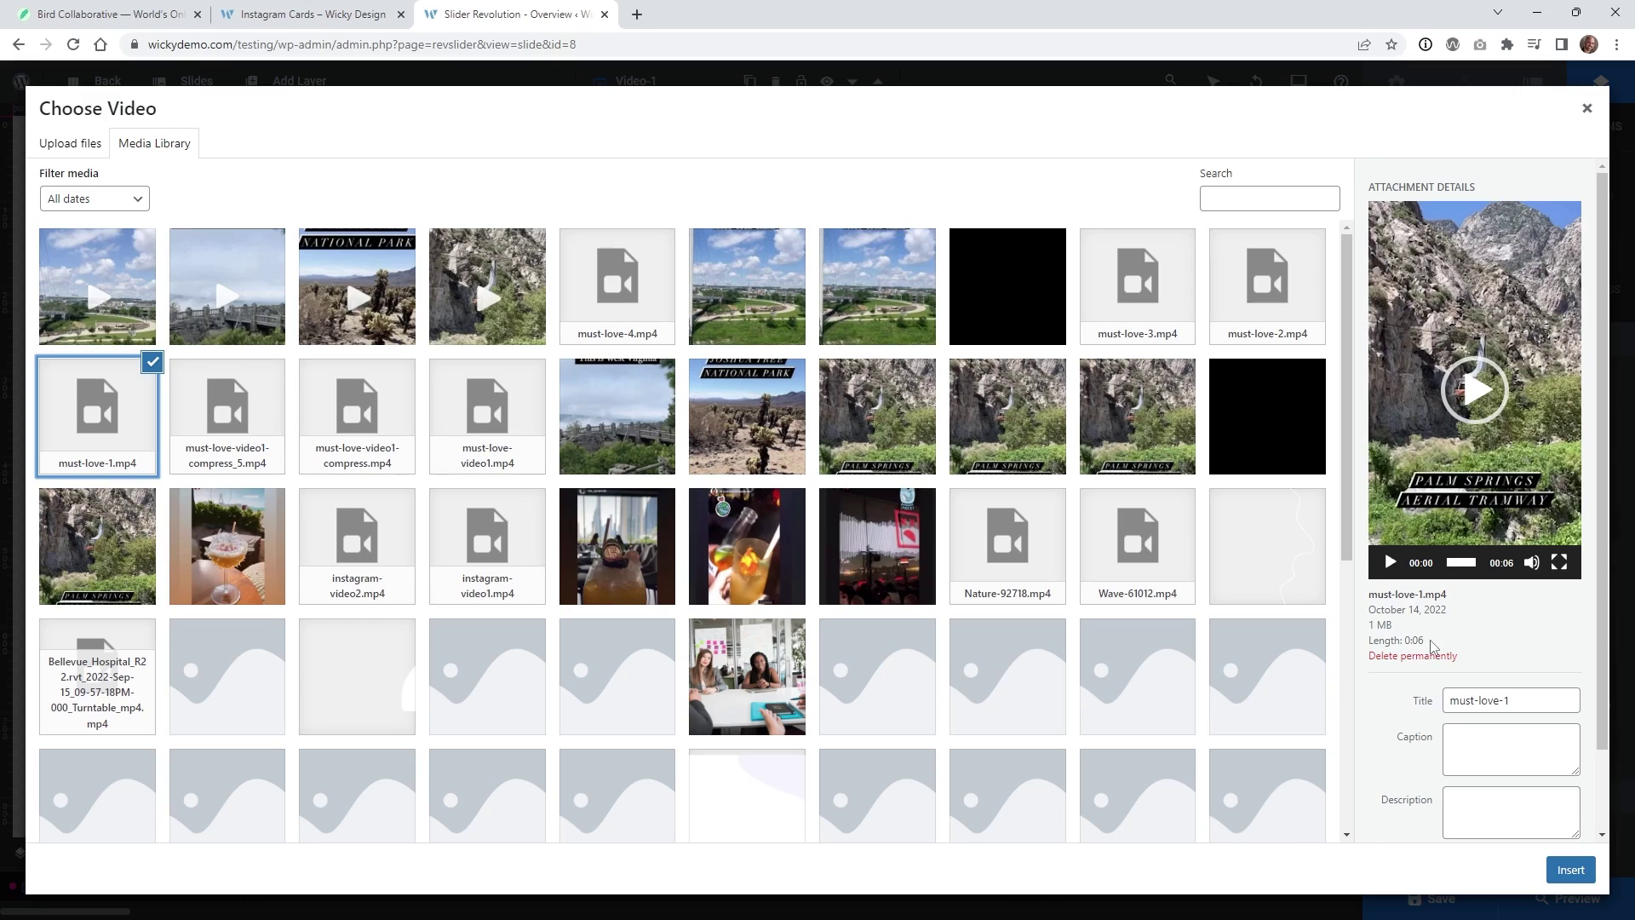
{"action": "left_click", "coordinate": [1280, 291]}
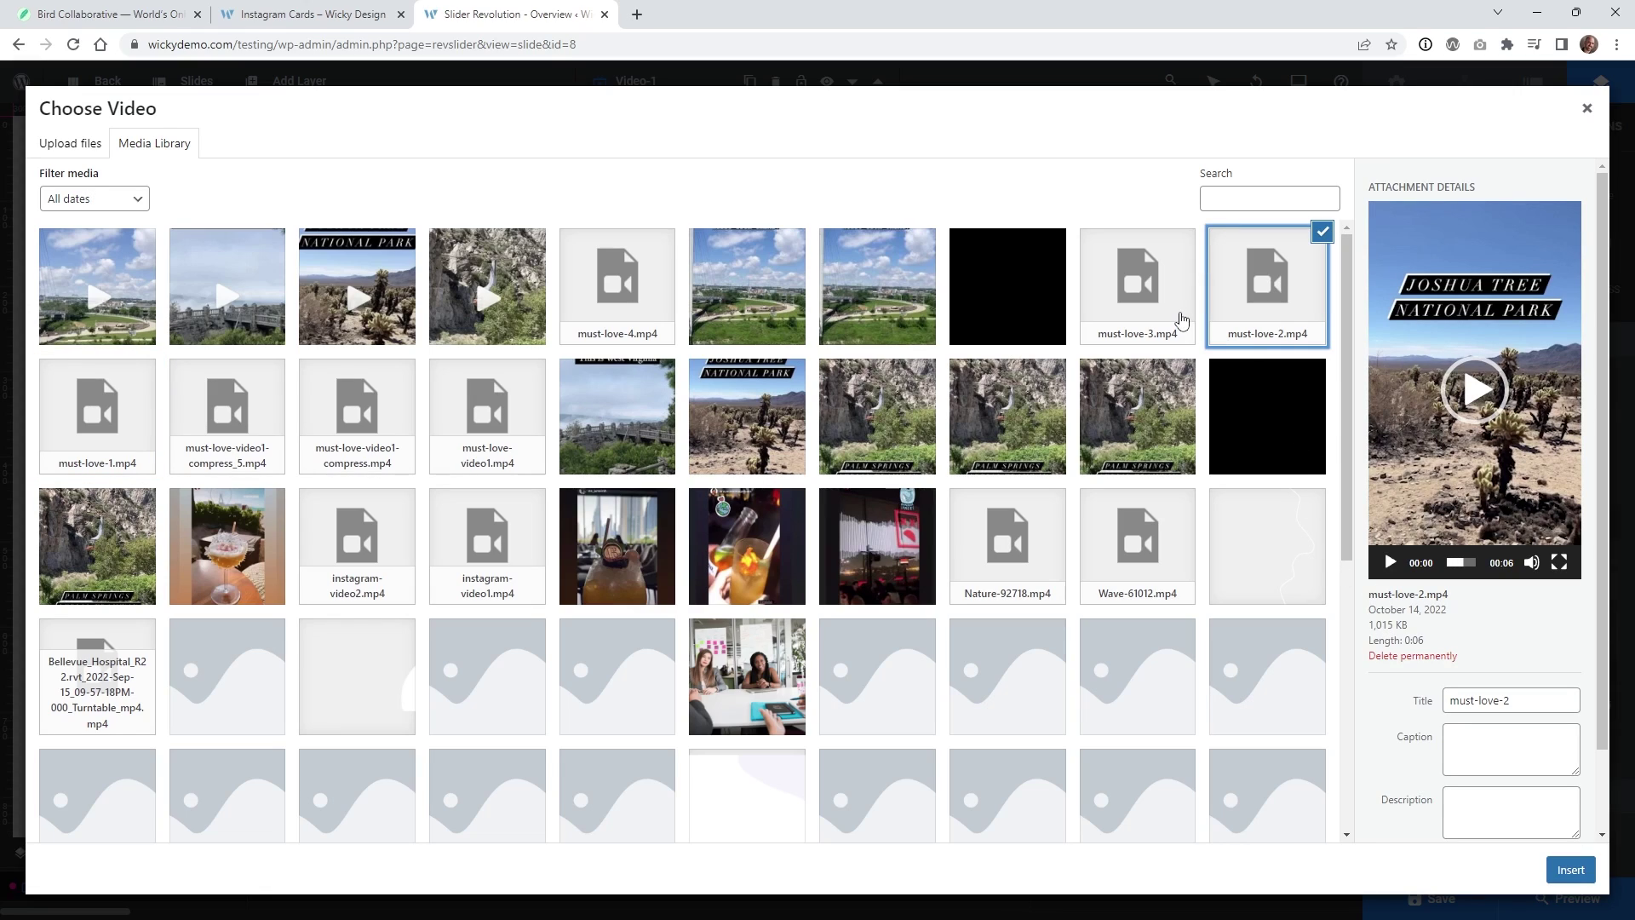
{"action": "left_click", "coordinate": [1182, 320]}
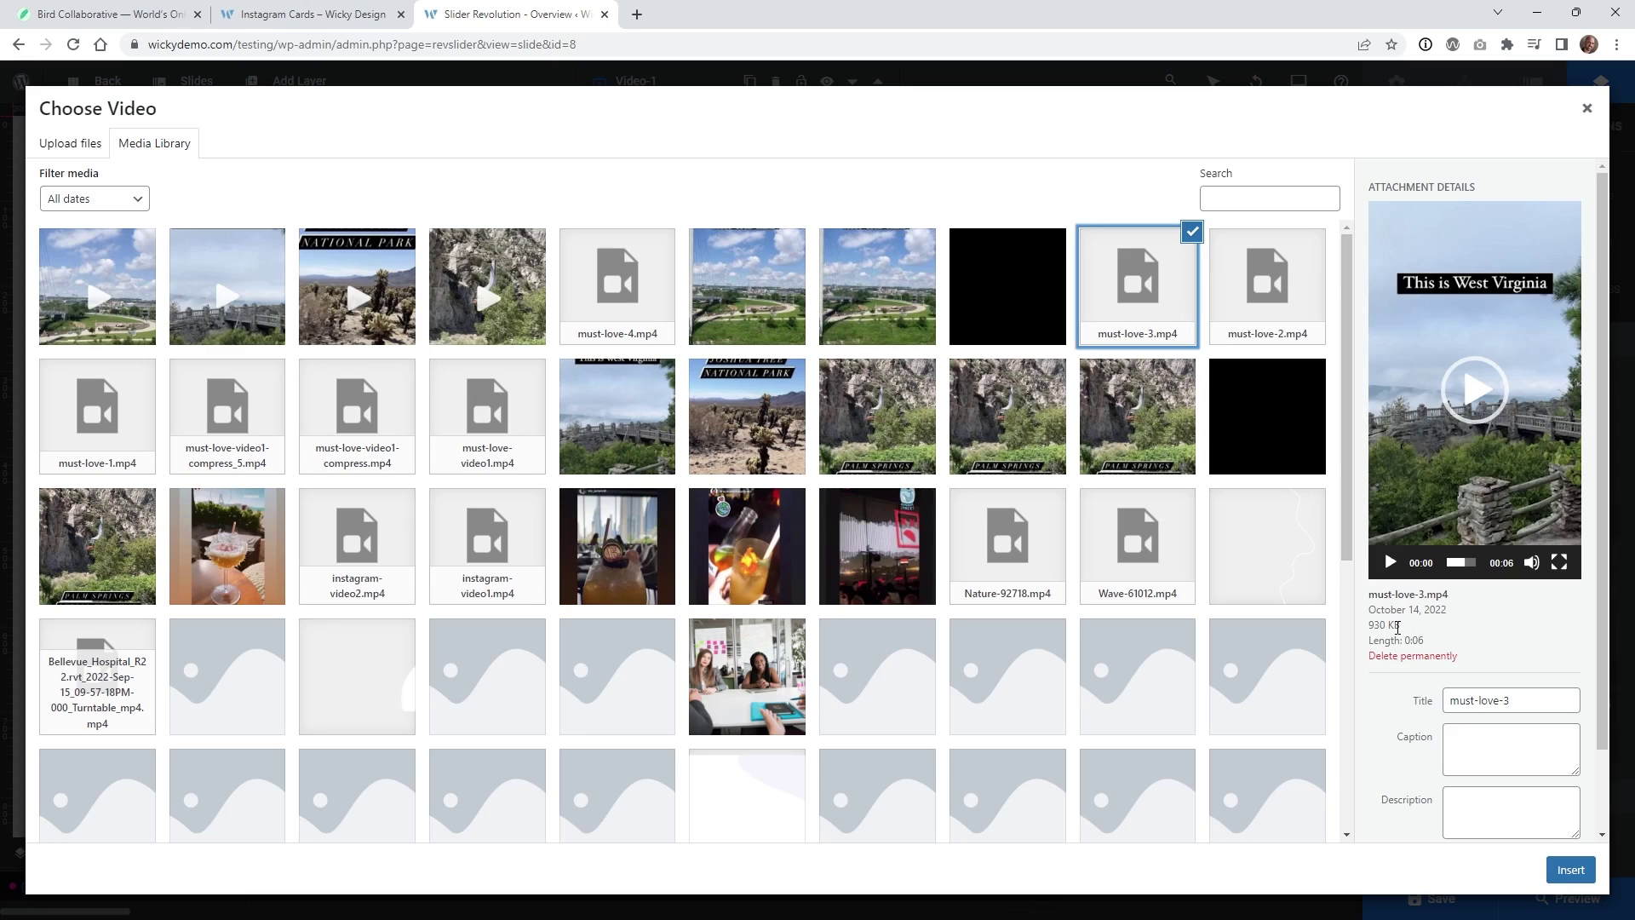
{"action": "left_click", "coordinate": [643, 302]}
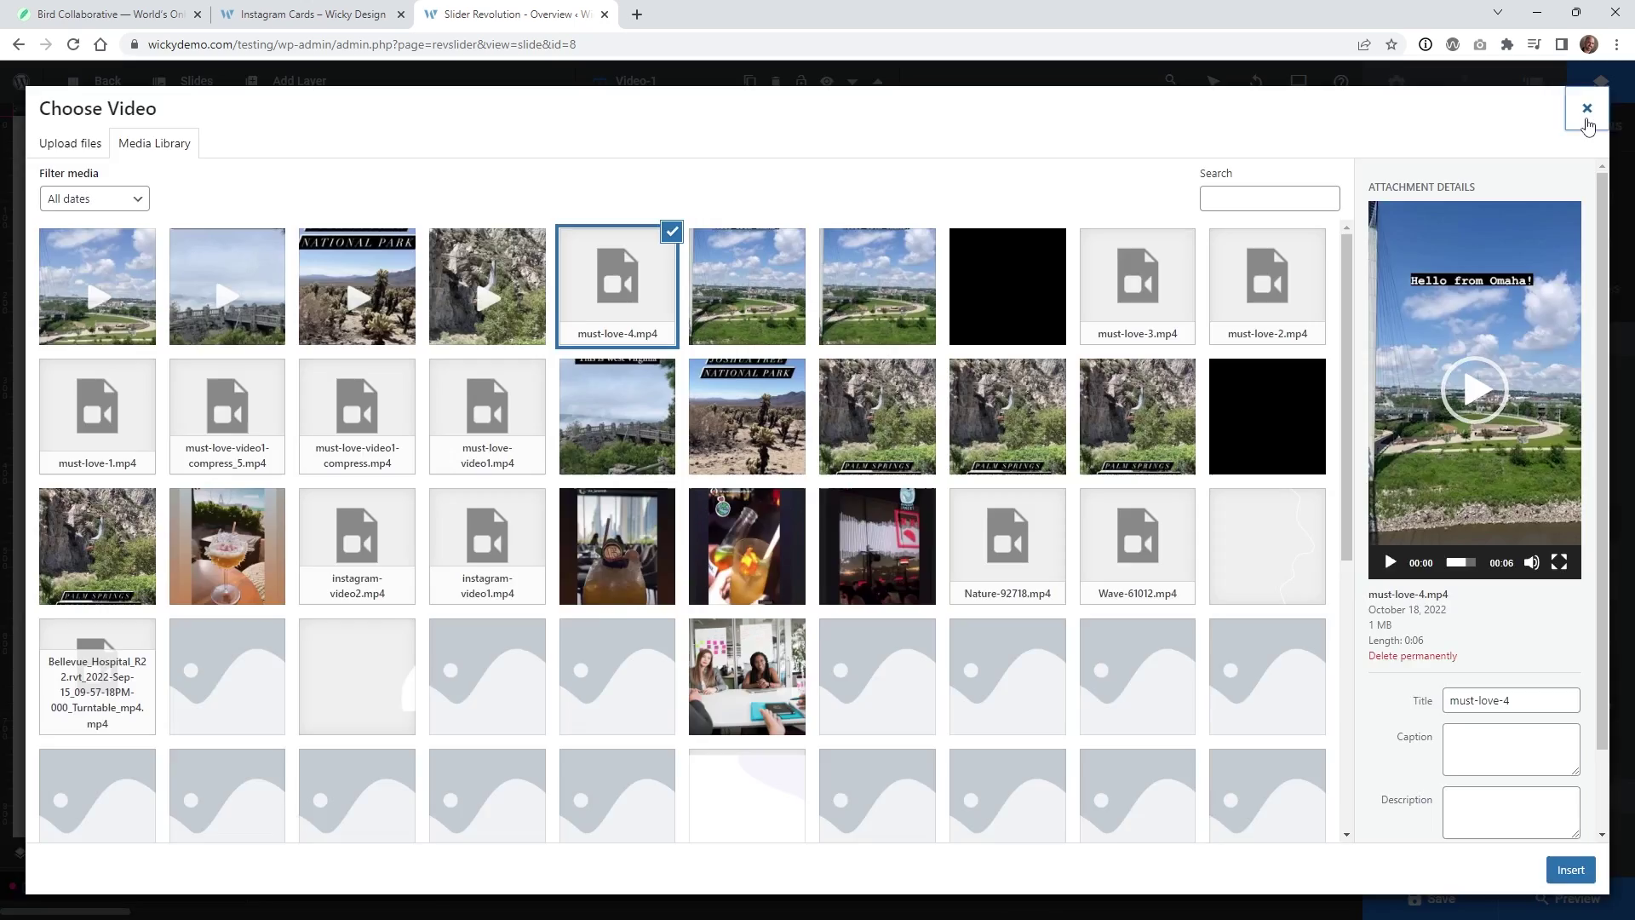
{"action": "left_click", "coordinate": [1585, 109]}
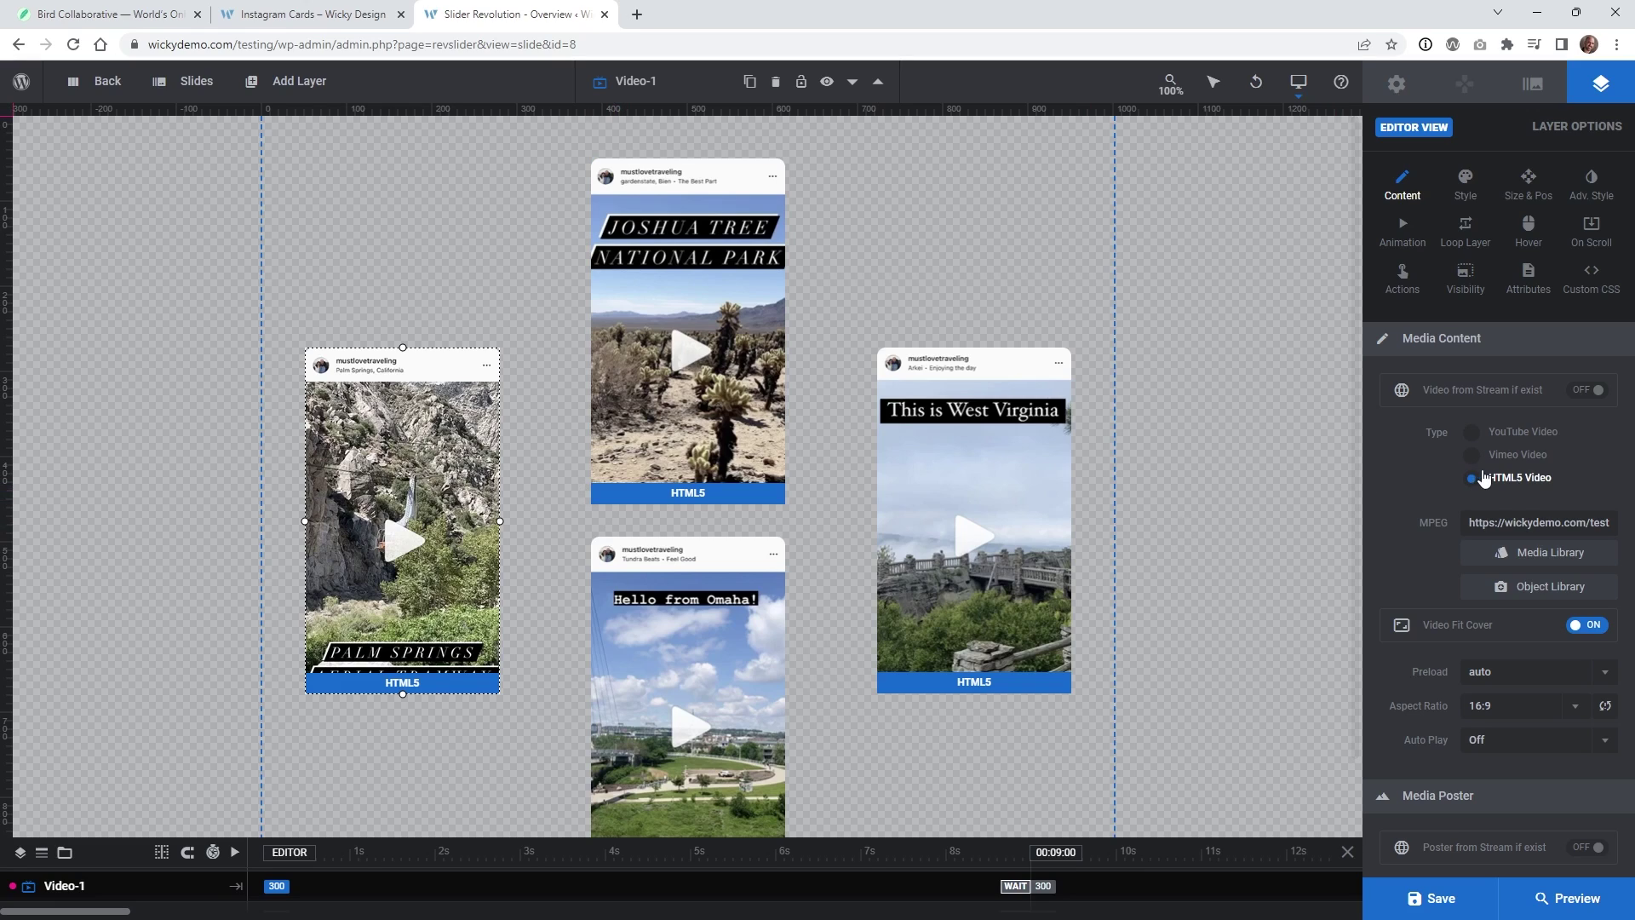
Inspect the content settings of the Joshua Tree and West Virginia layers, reading the West Virginia layer's MPEG path through to the file name
{"action": "left_click", "coordinate": [748, 409]}
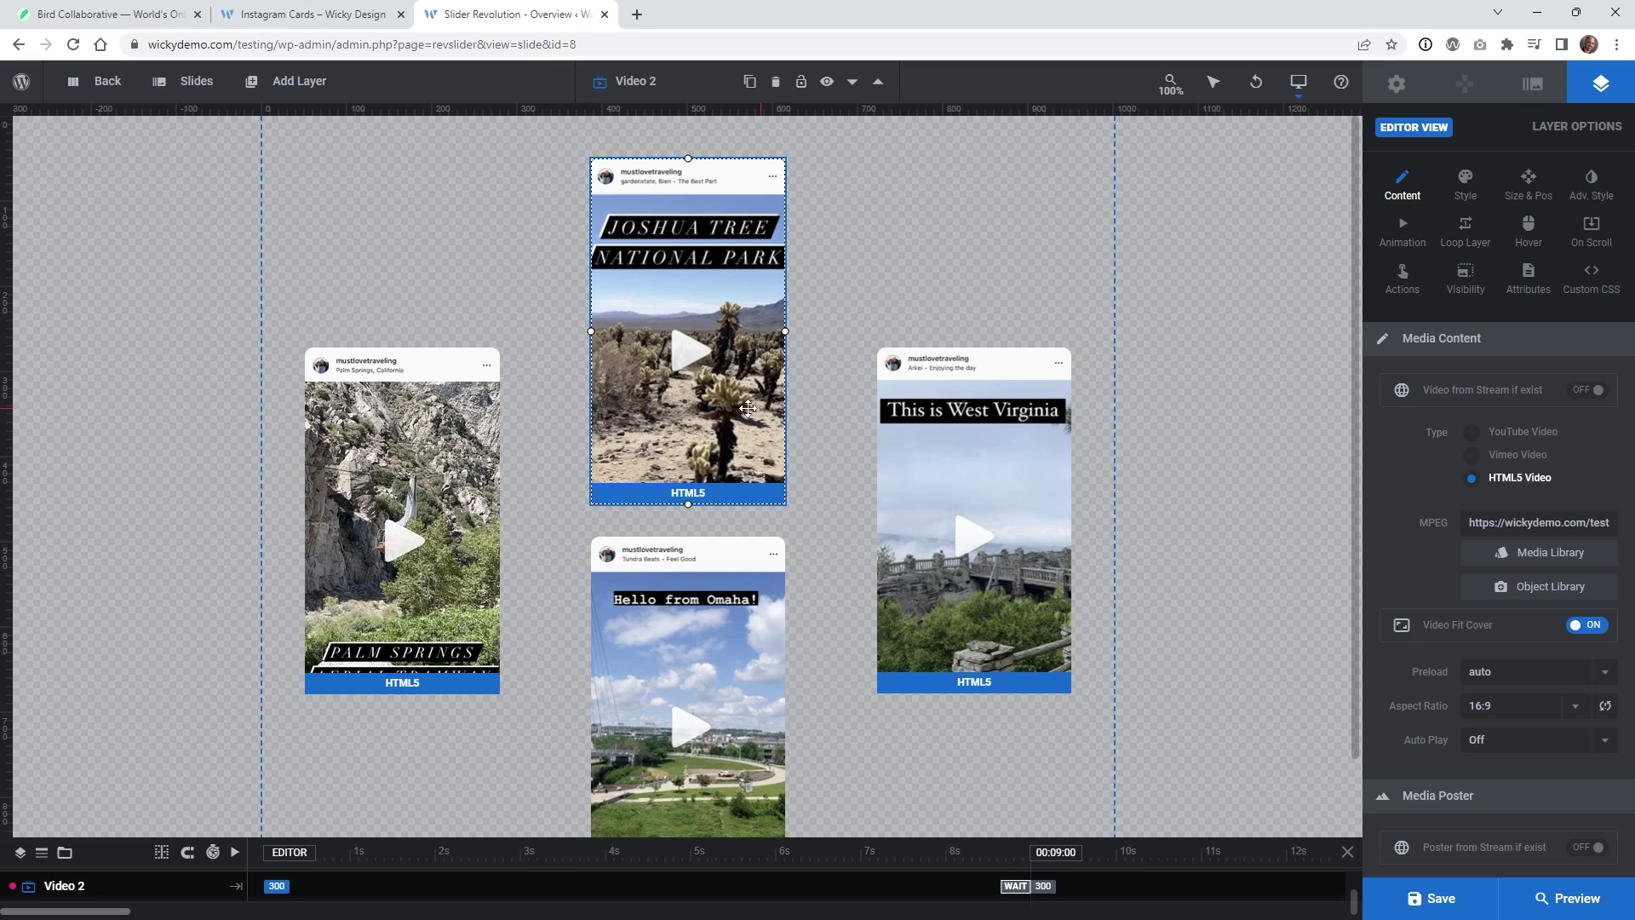
{"action": "left_click", "coordinate": [1020, 459]}
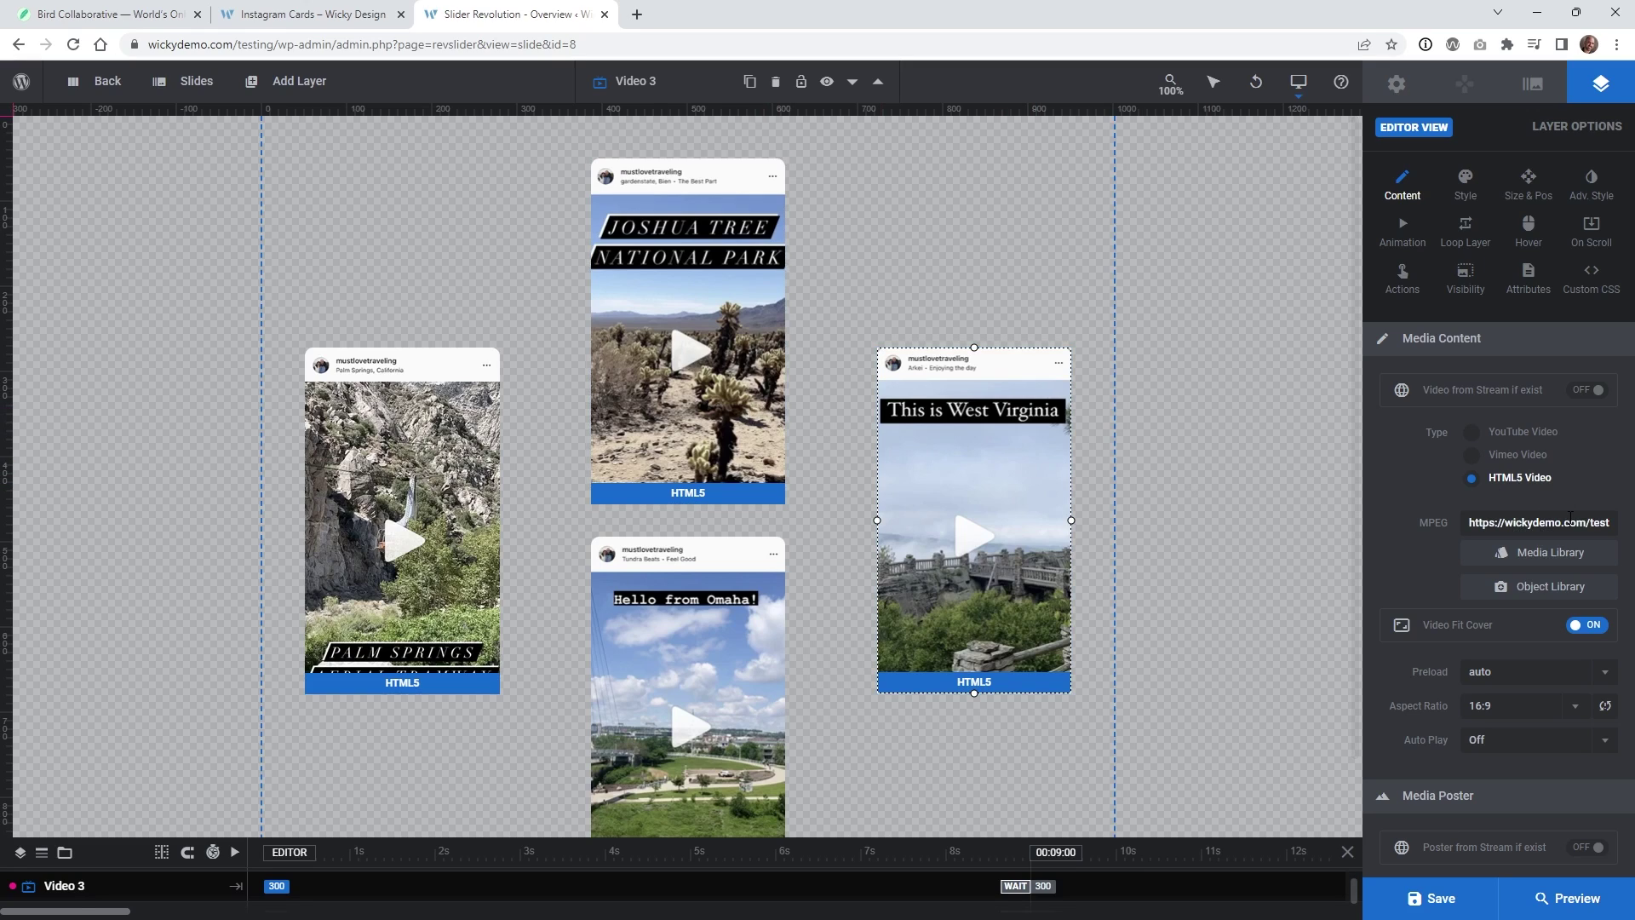
{"action": "left_click_drag", "start_coordinate": [1572, 523], "coordinate": [1605, 523]}
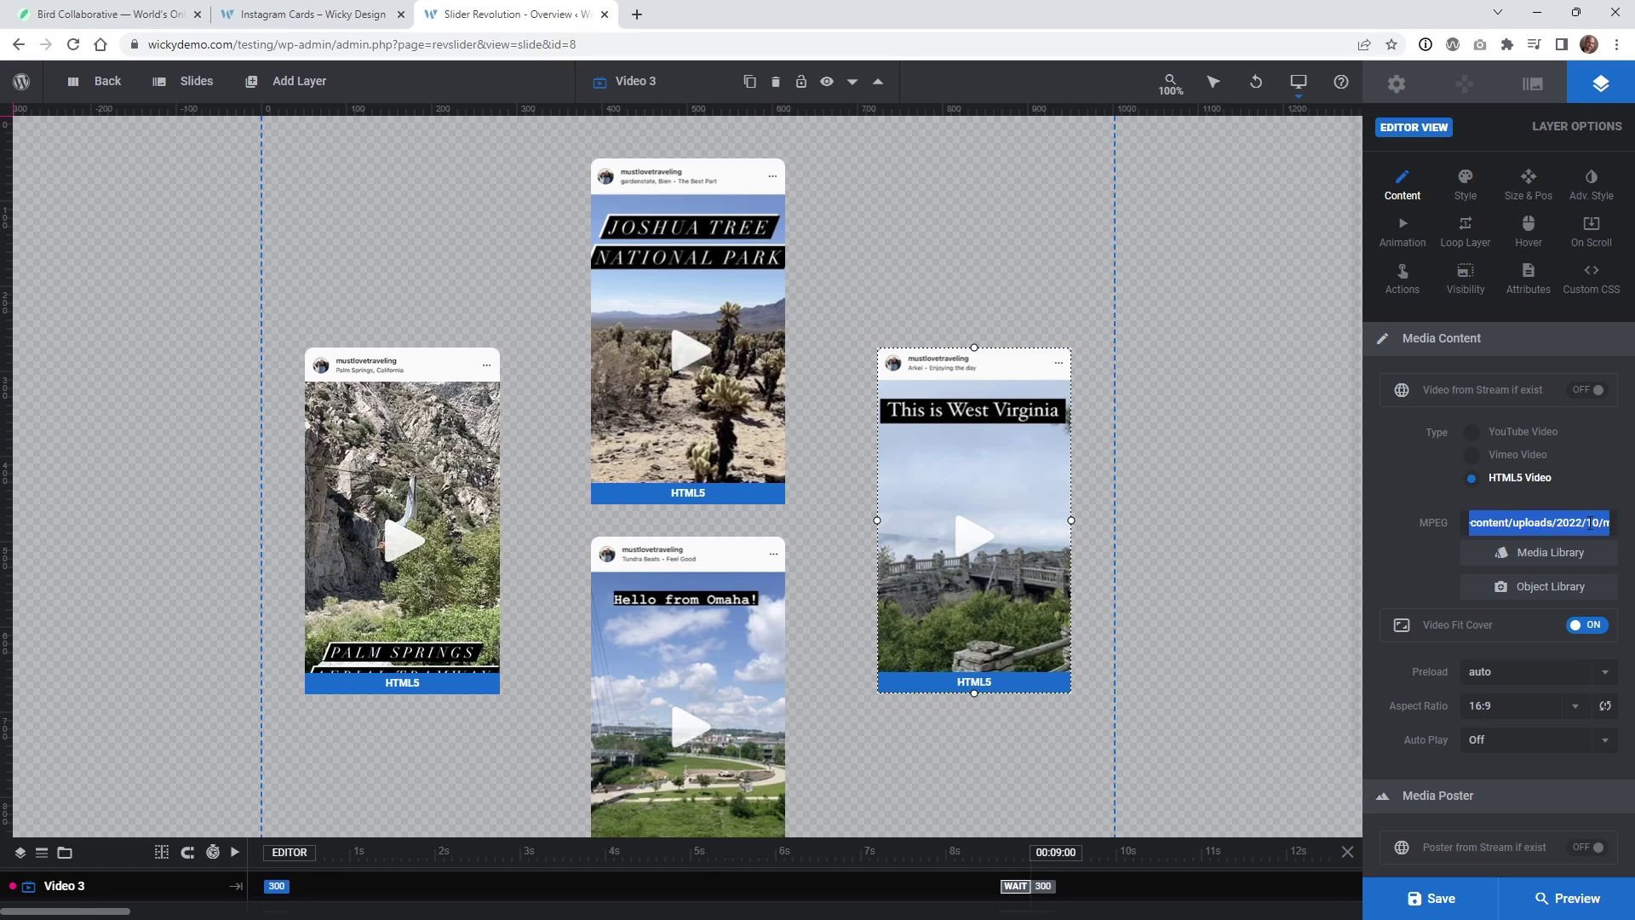
{"action": "left_click", "coordinate": [1604, 523]}
{"action": "key", "text": "Right"}
{"action": "key", "text": "Right"}
{"action": "key", "text": "Right"}
{"action": "key", "text": "Right"}
{"action": "key", "text": "Right"}
{"action": "key", "text": "Right"}
{"action": "key", "text": "Right"}
{"action": "key", "text": "Right"}
{"action": "key", "text": "Right"}
{"action": "key", "text": "Right"}
{"action": "key", "text": "Right"}
{"action": "key", "text": "Right"}
{"action": "key", "text": "Right"}
{"action": "key", "text": "Right"}
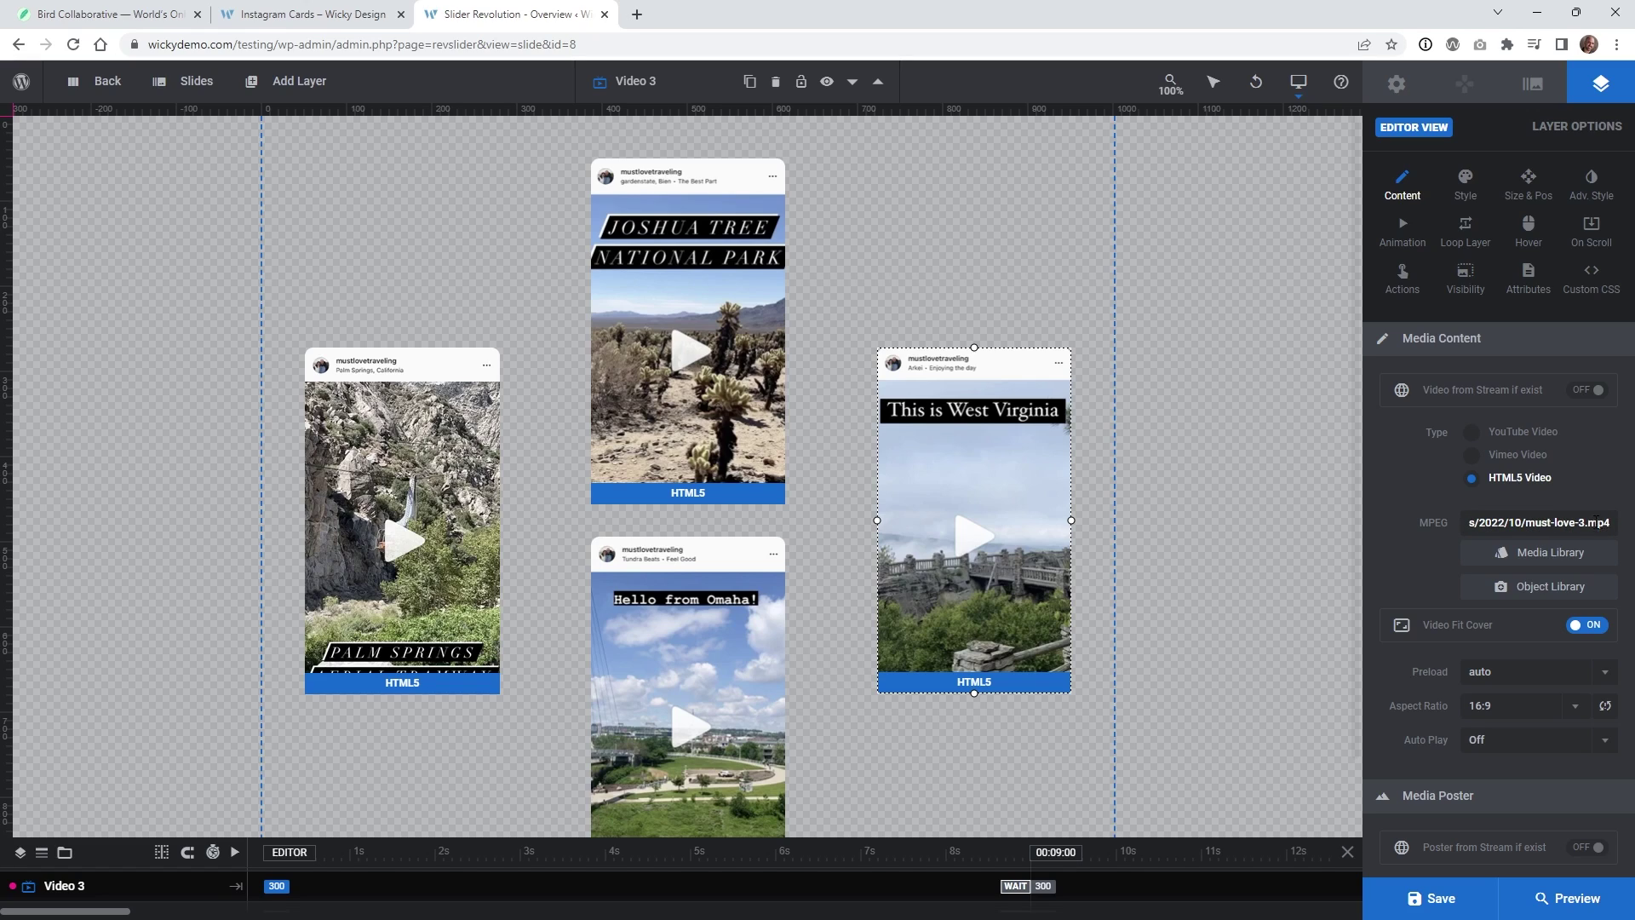
Open the media library for the West Virginia layer's poster image and view the details of must-love-3_8_layer.jpeg
{"action": "scroll", "coordinate": [1413, 528], "scroll_direction": "down", "scroll_amount": 1}
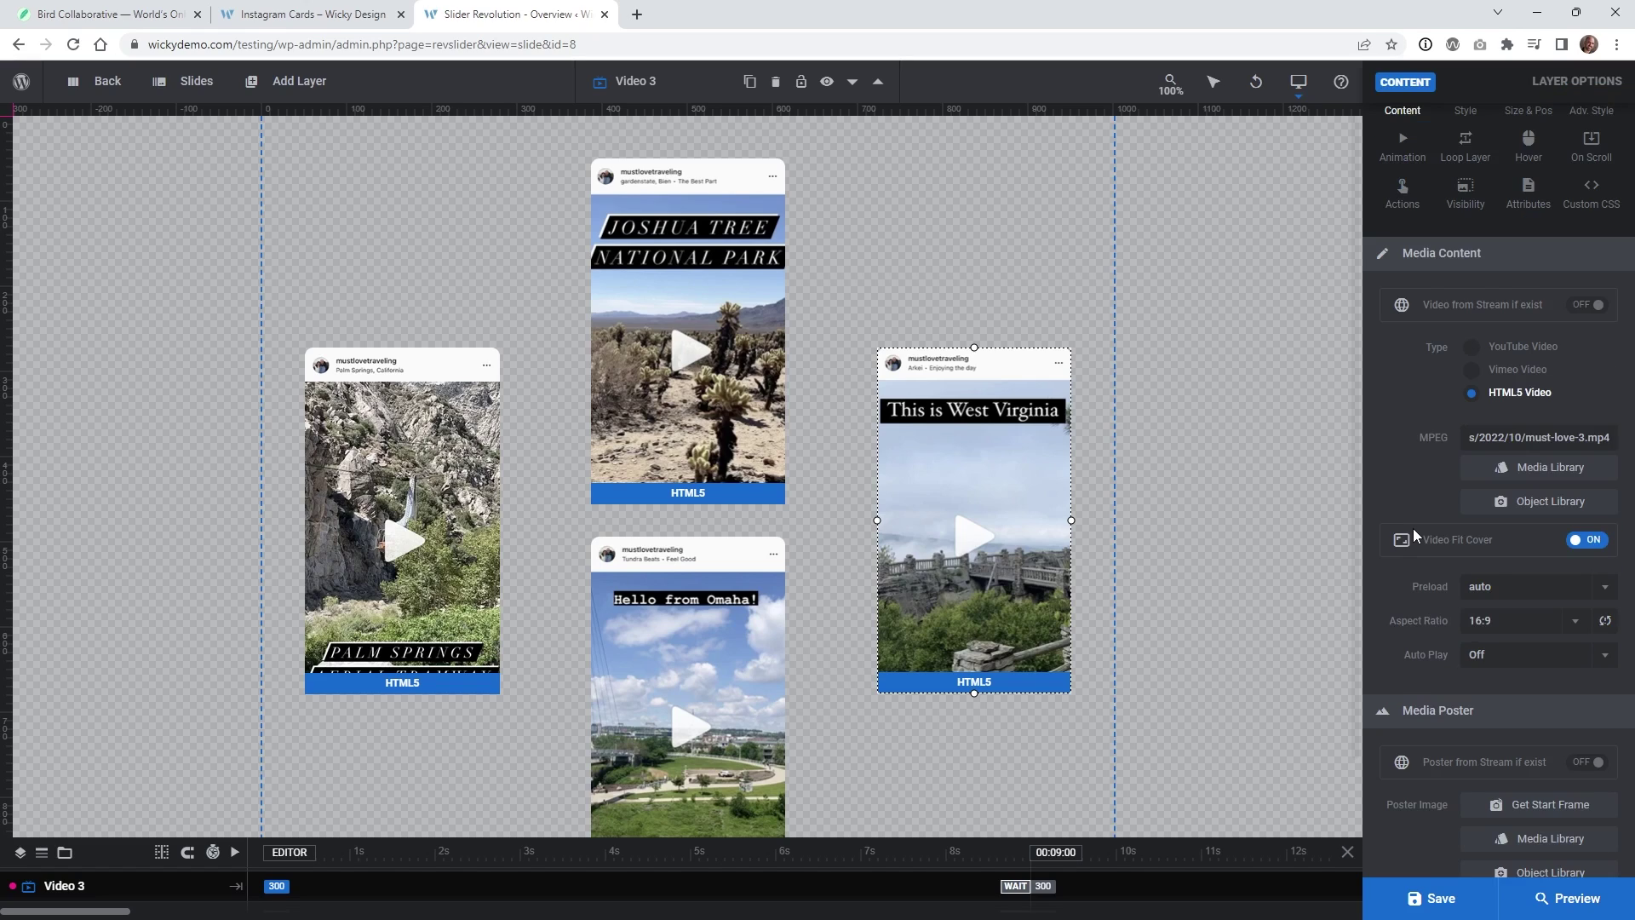
{"action": "scroll", "coordinate": [1413, 528], "scroll_direction": "down", "scroll_amount": 3}
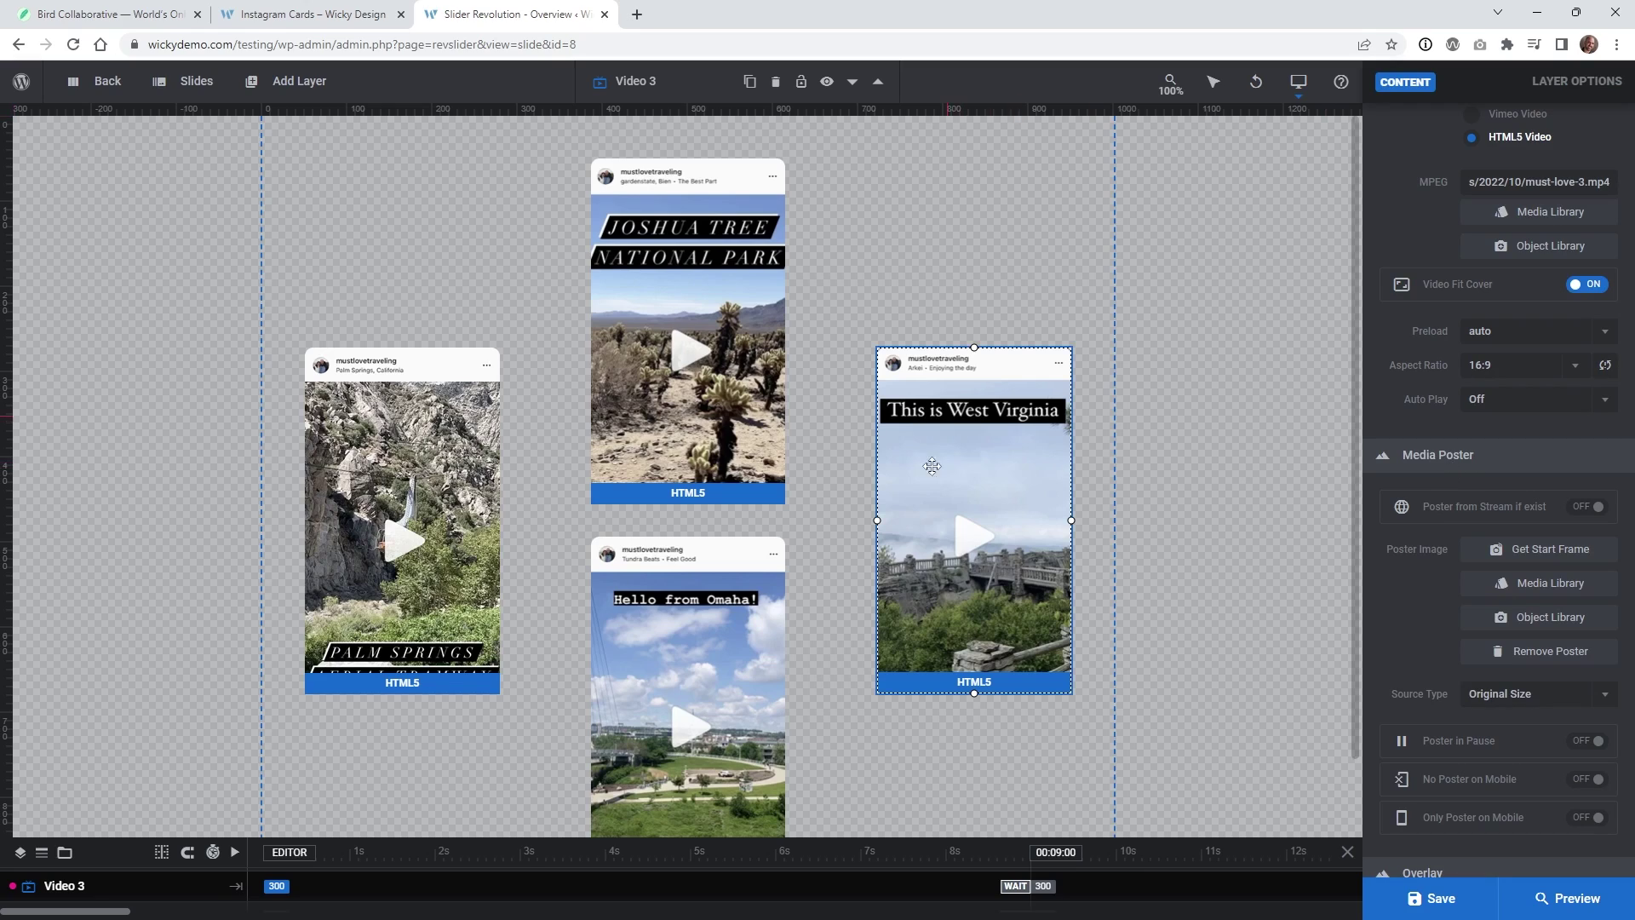
{"action": "left_click", "coordinate": [1553, 598]}
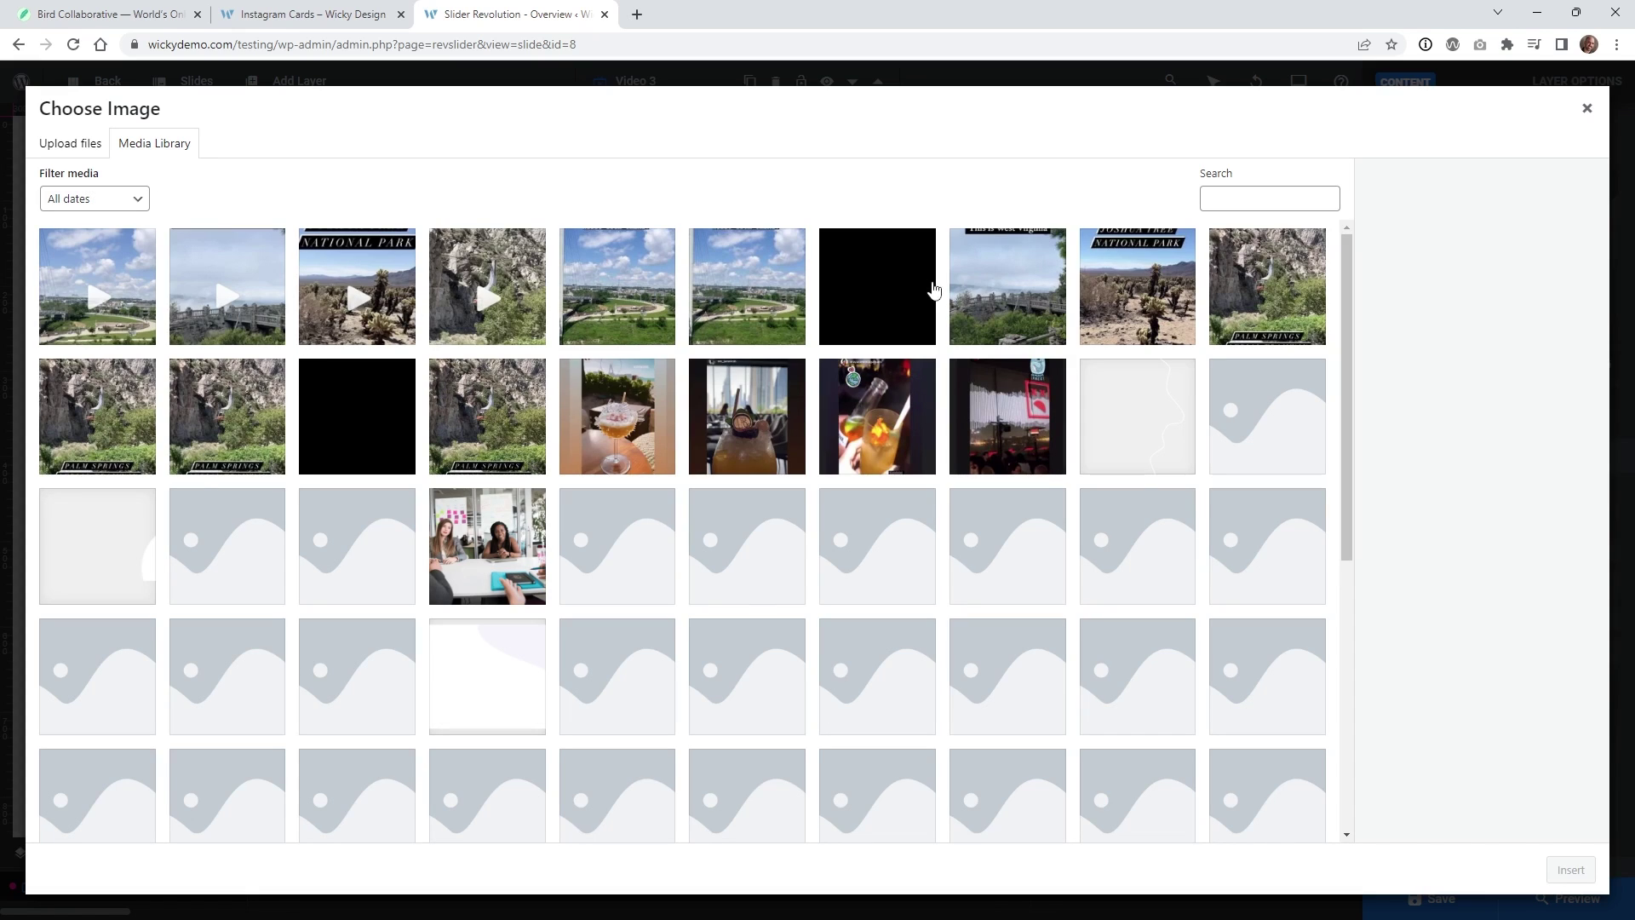
{"action": "left_click", "coordinate": [1034, 292]}
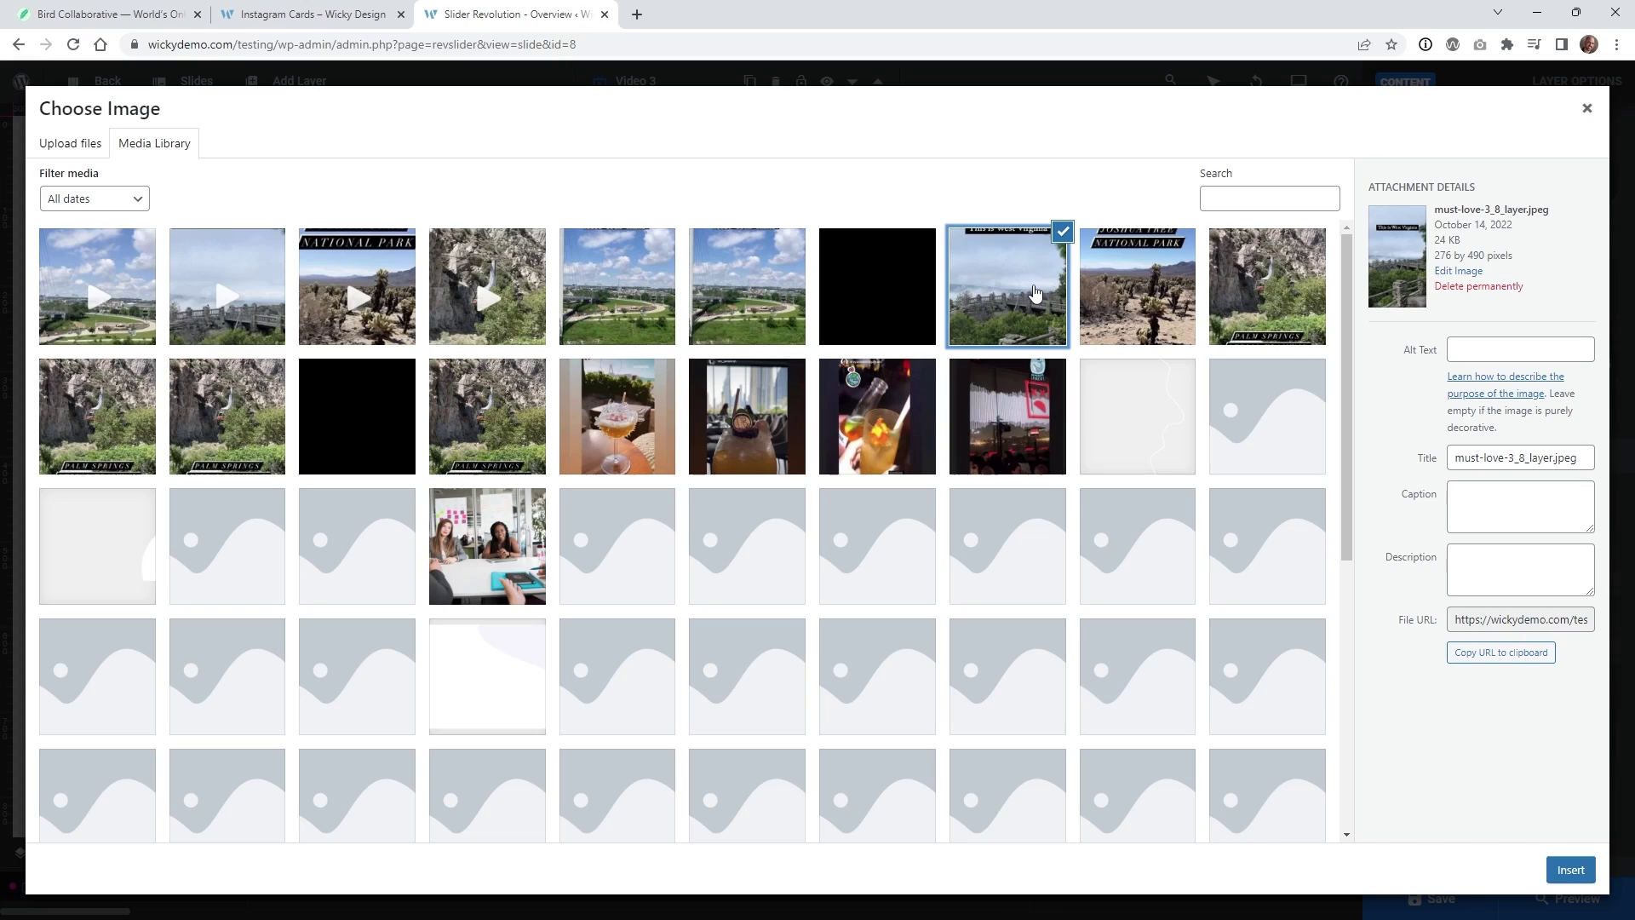
Check the dimensions and file sizes of the poster images with play icons, and close the image library without inserting one
{"action": "left_click", "coordinate": [94, 281]}
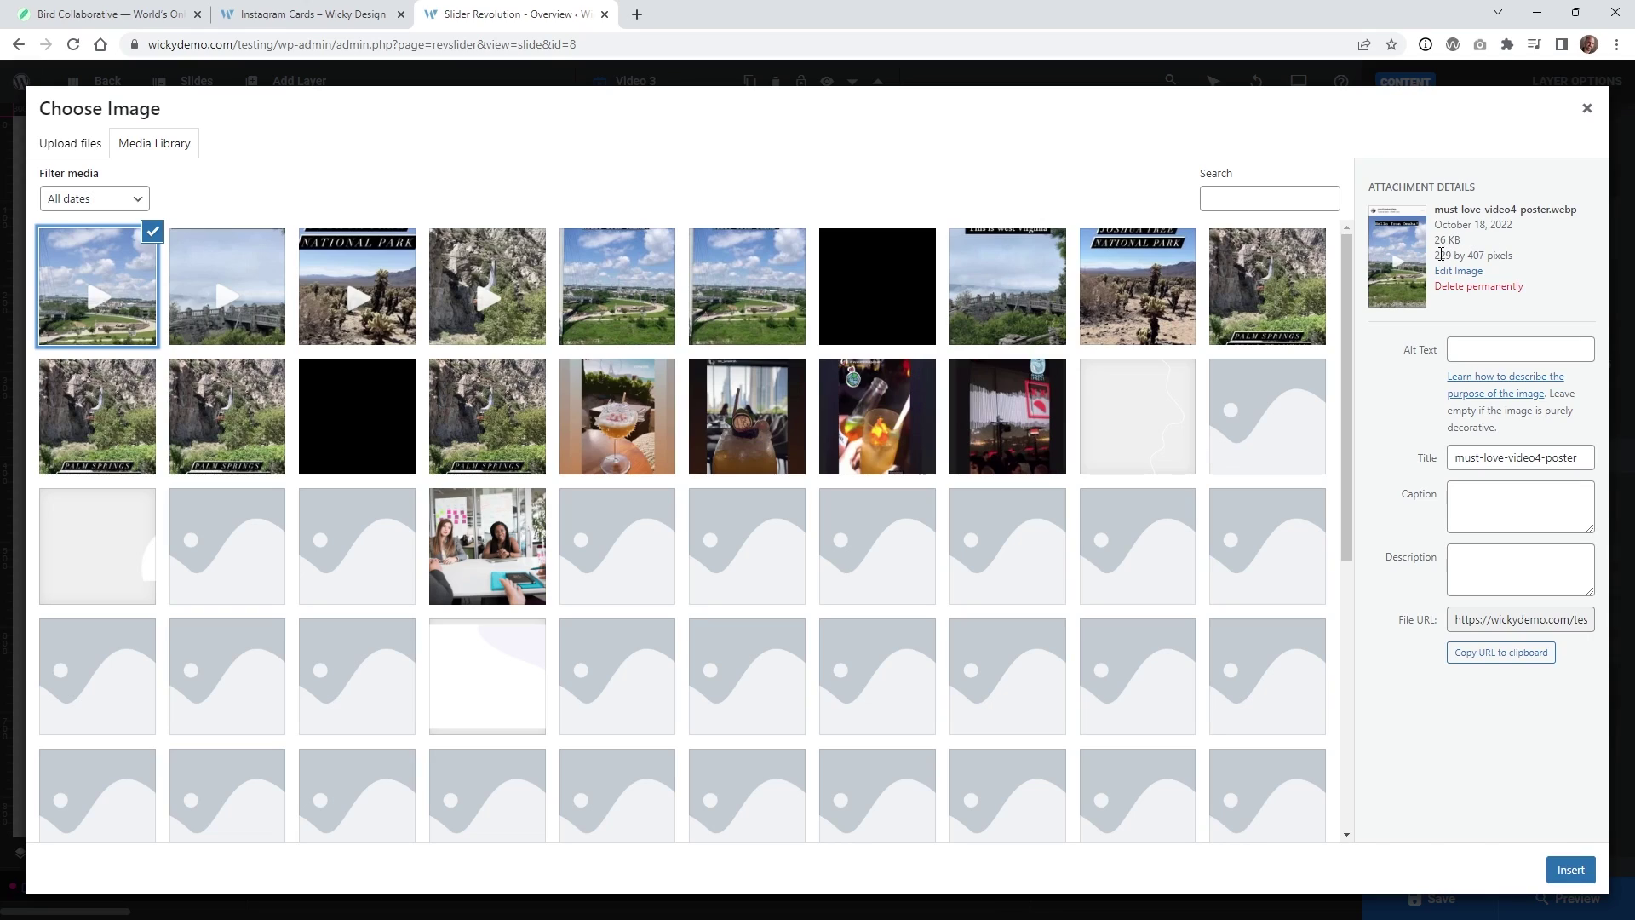
{"action": "left_click_drag", "start_coordinate": [1441, 254], "coordinate": [1454, 257]}
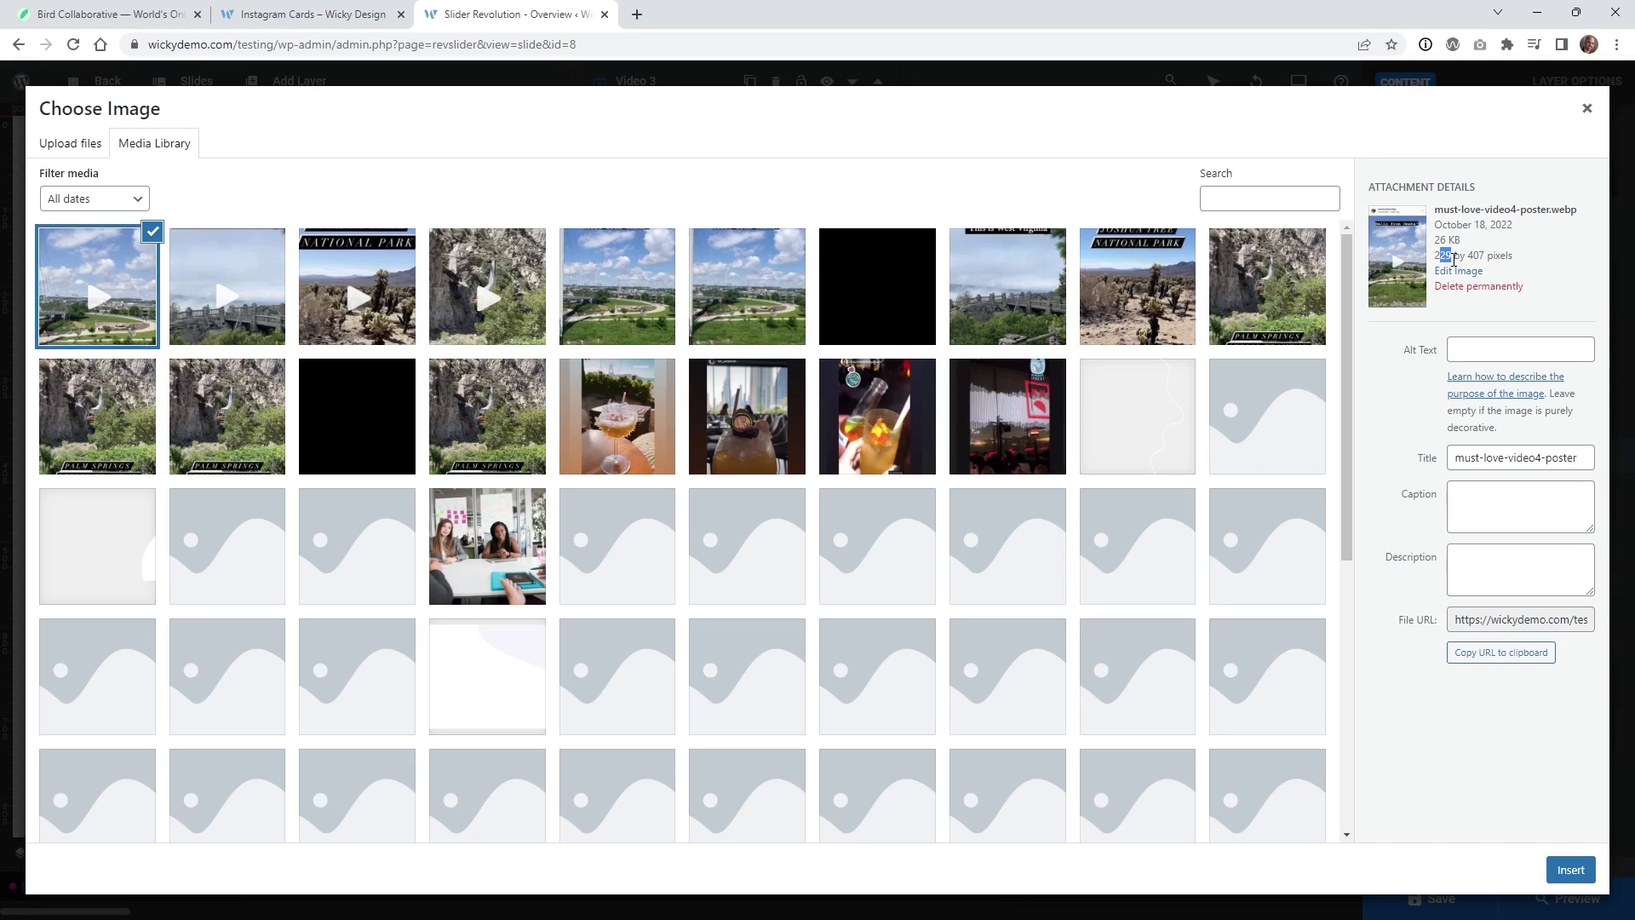
{"action": "left_click", "coordinate": [1448, 240]}
{"action": "left_click", "coordinate": [261, 283]}
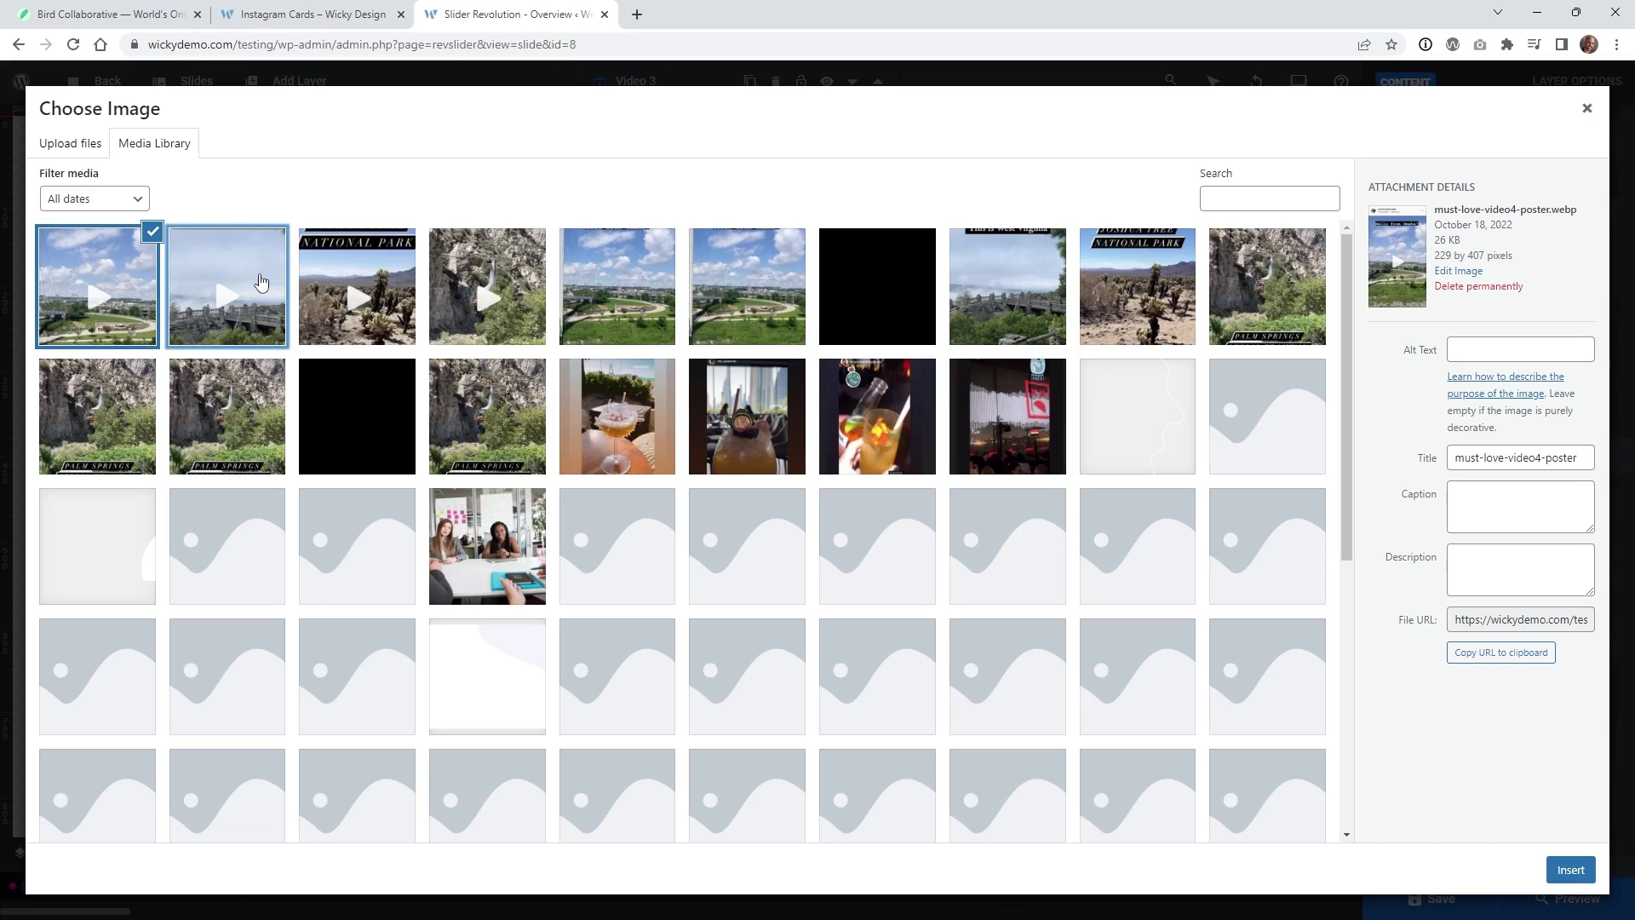
{"action": "left_click", "coordinate": [356, 283]}
{"action": "left_click", "coordinate": [464, 281]}
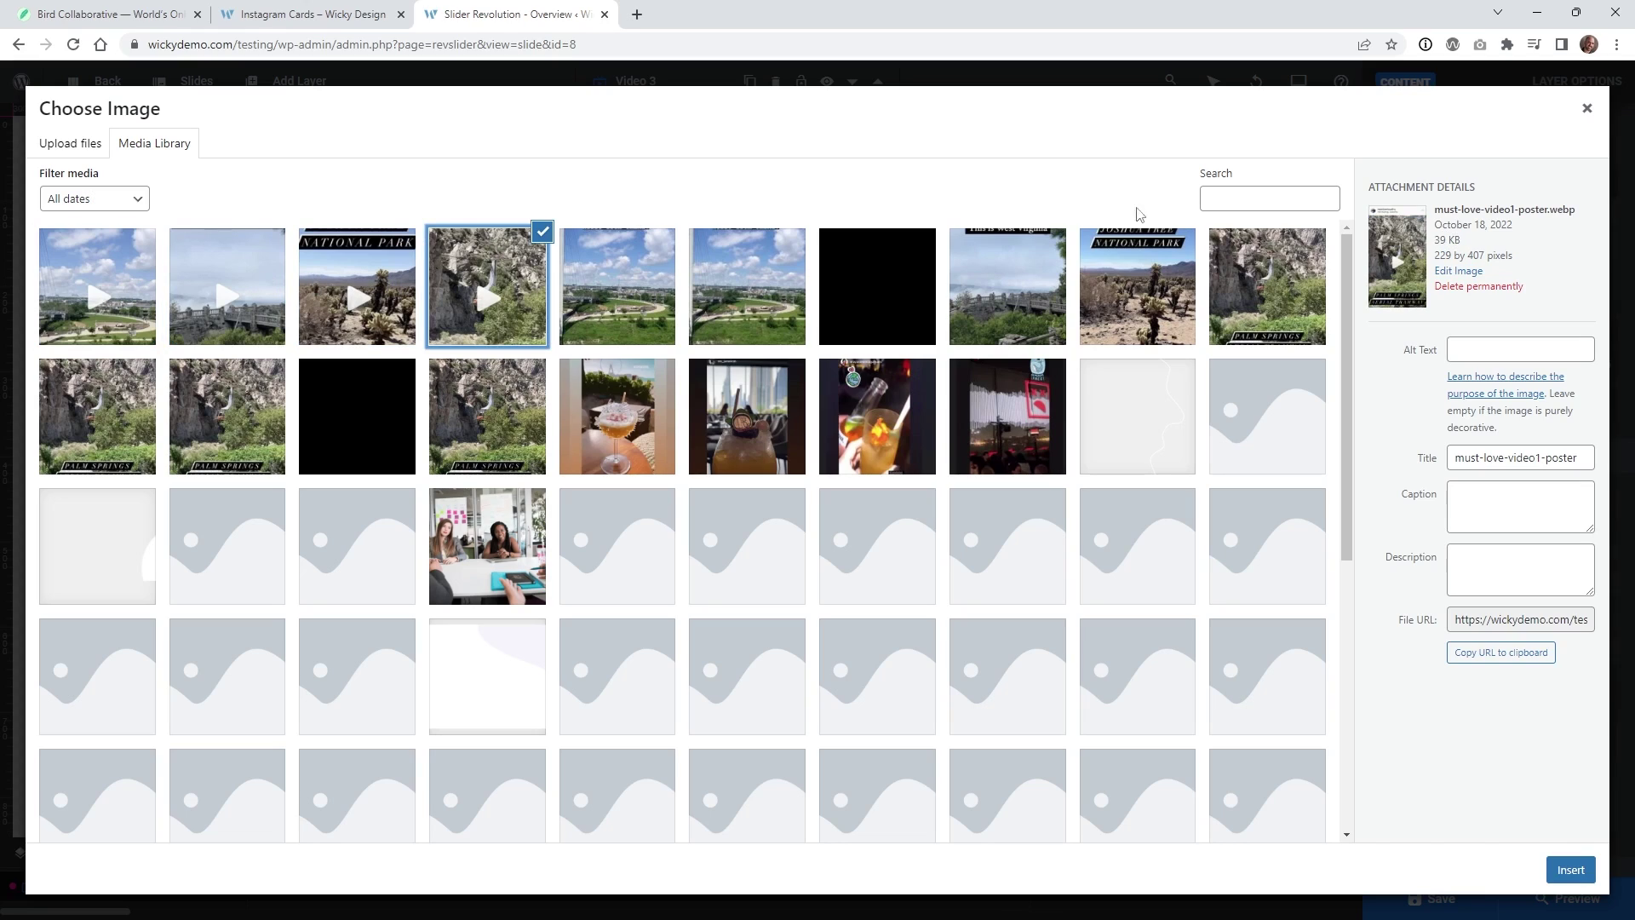
{"action": "left_click", "coordinate": [1588, 109]}
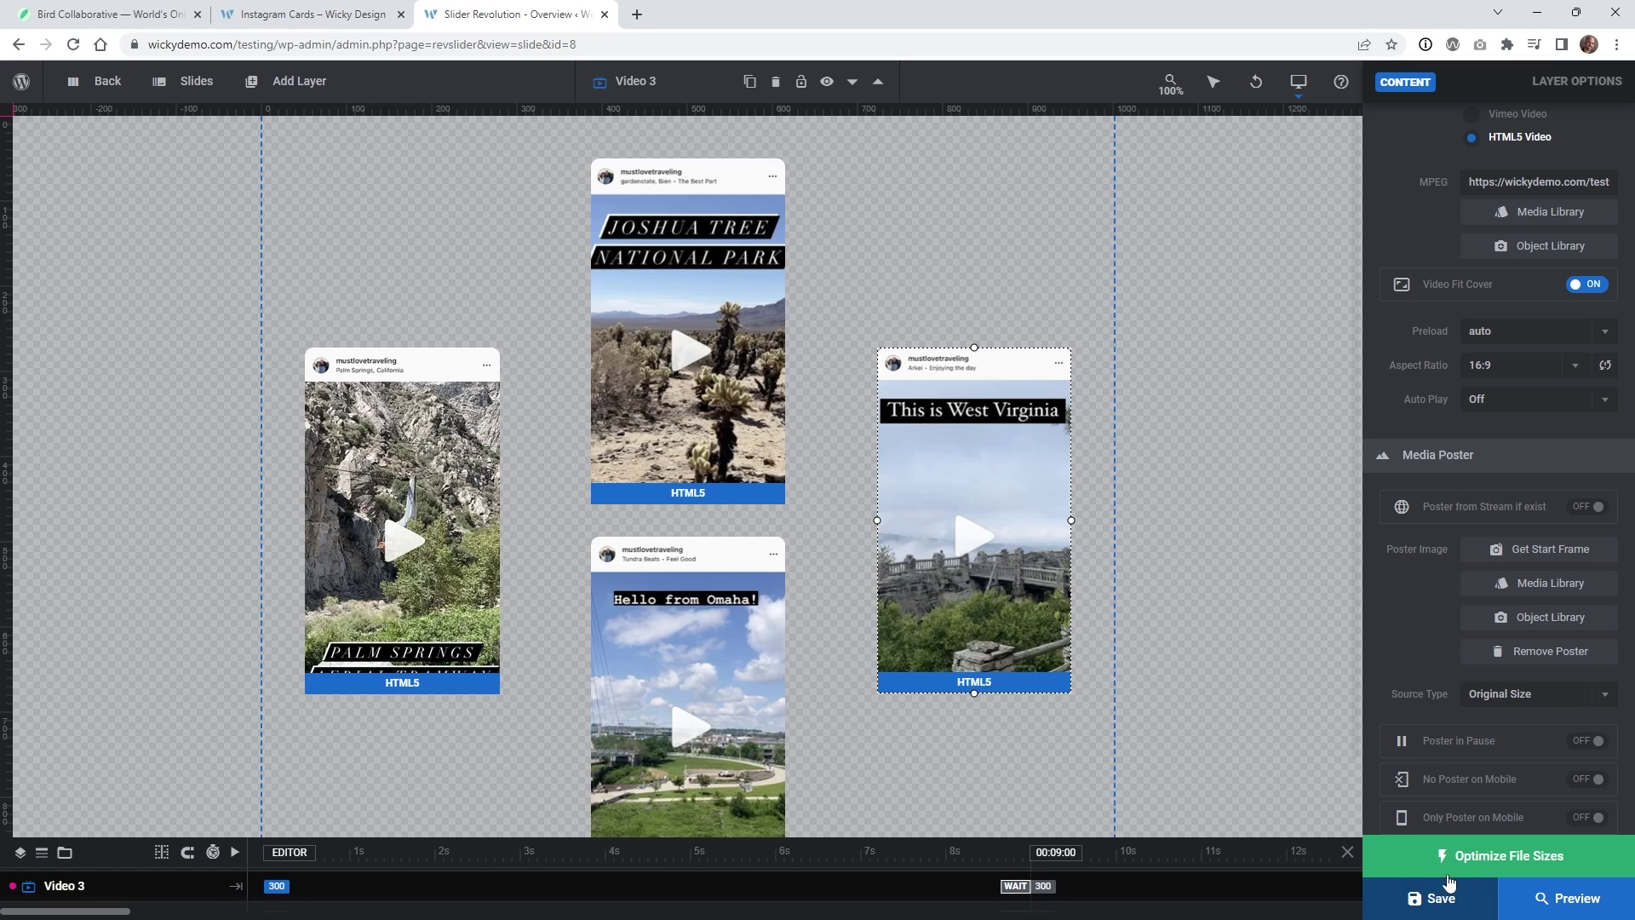
Open the File Size Optimizer and preview the suggested smaller dimensions for Video 3, restoring its original size
{"action": "left_click", "coordinate": [1439, 903]}
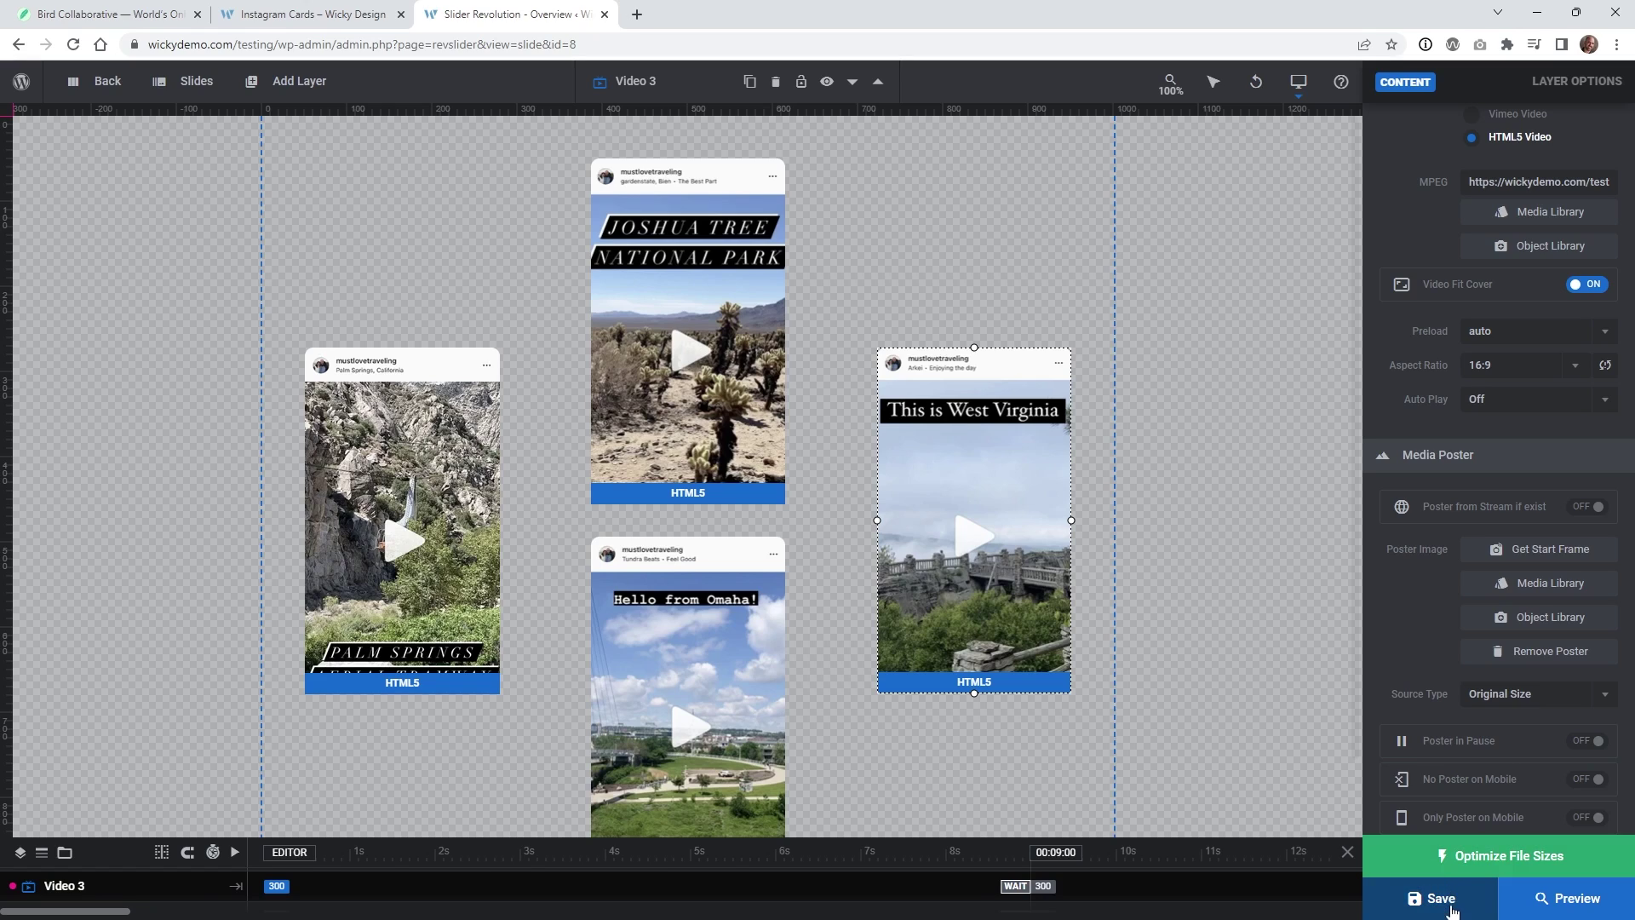
{"action": "left_click", "coordinate": [1497, 863]}
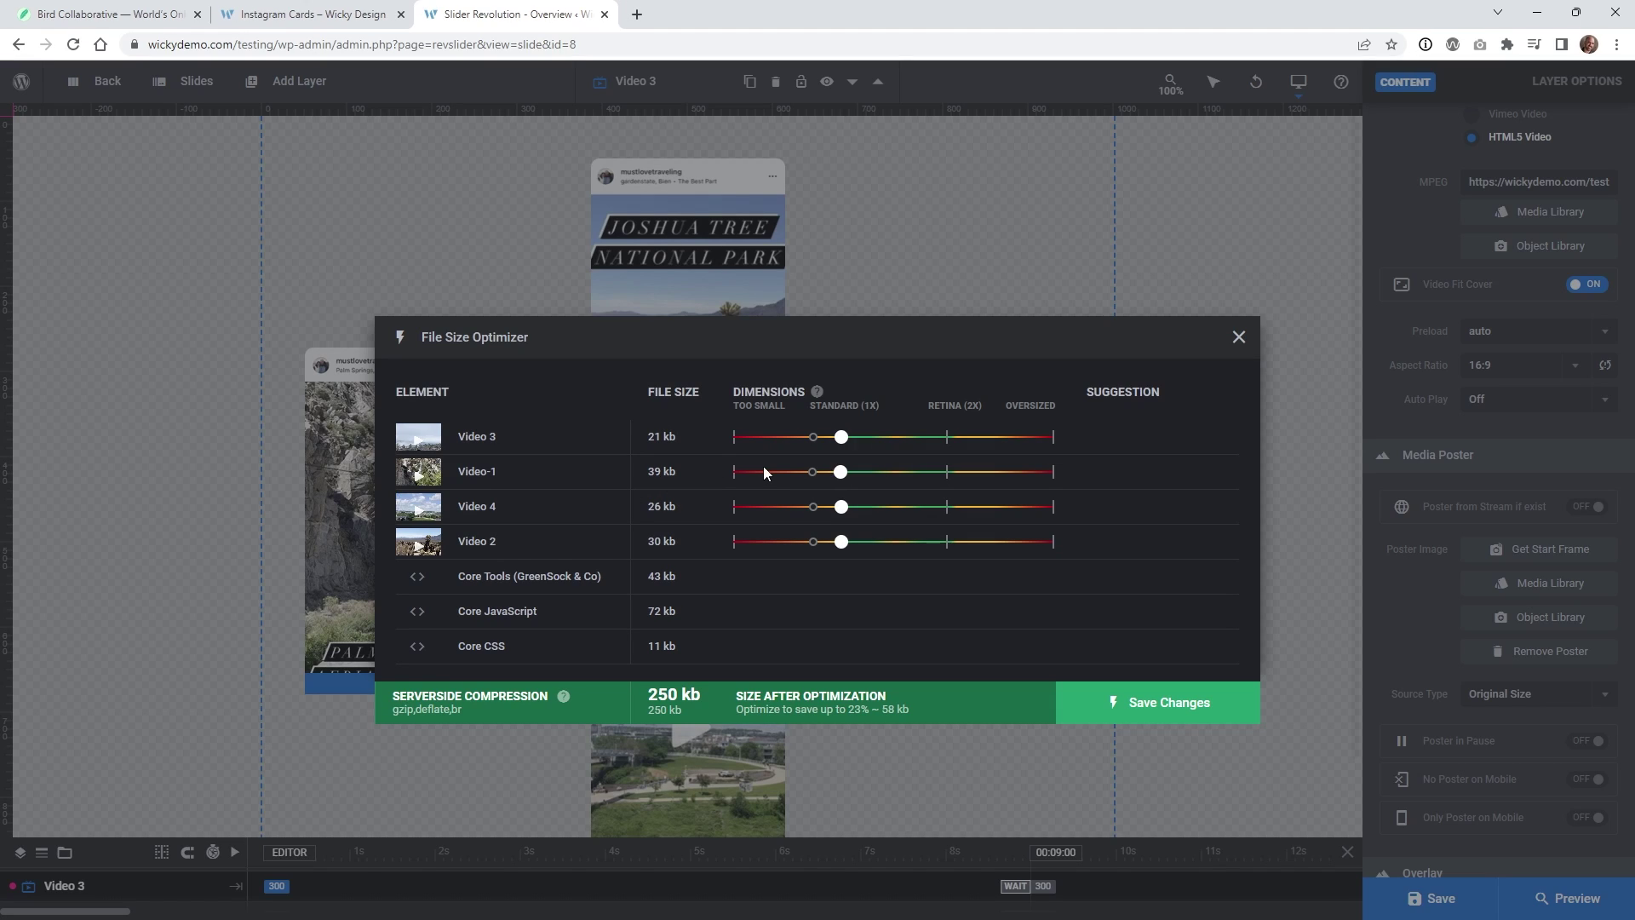
{"action": "left_click", "coordinate": [813, 438]}
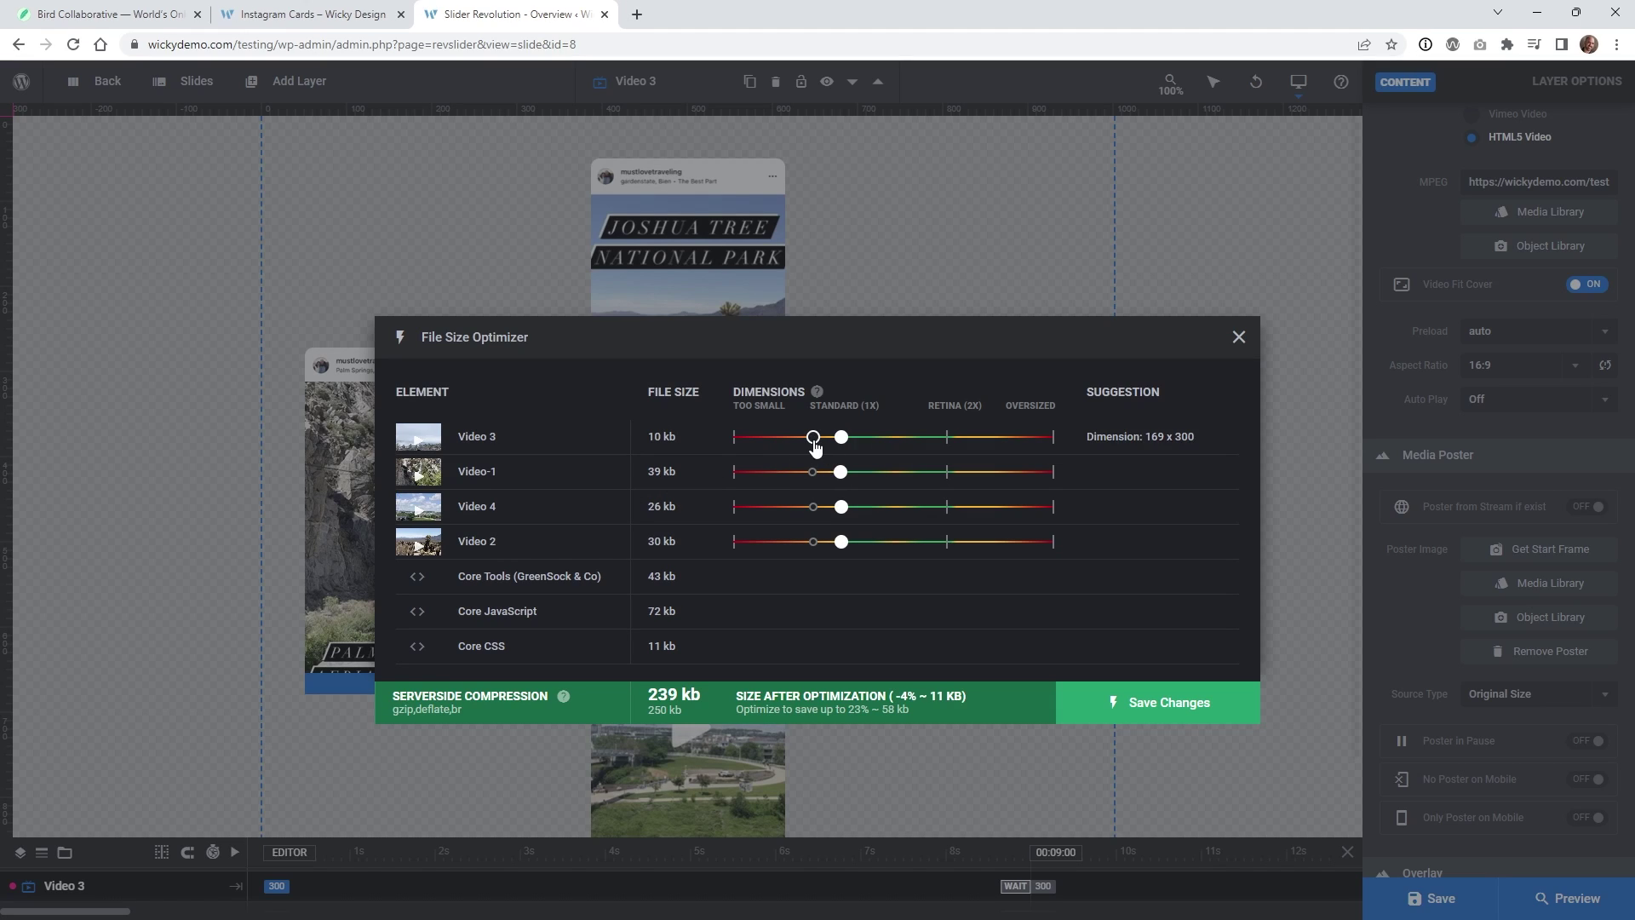
{"action": "left_click", "coordinate": [814, 439]}
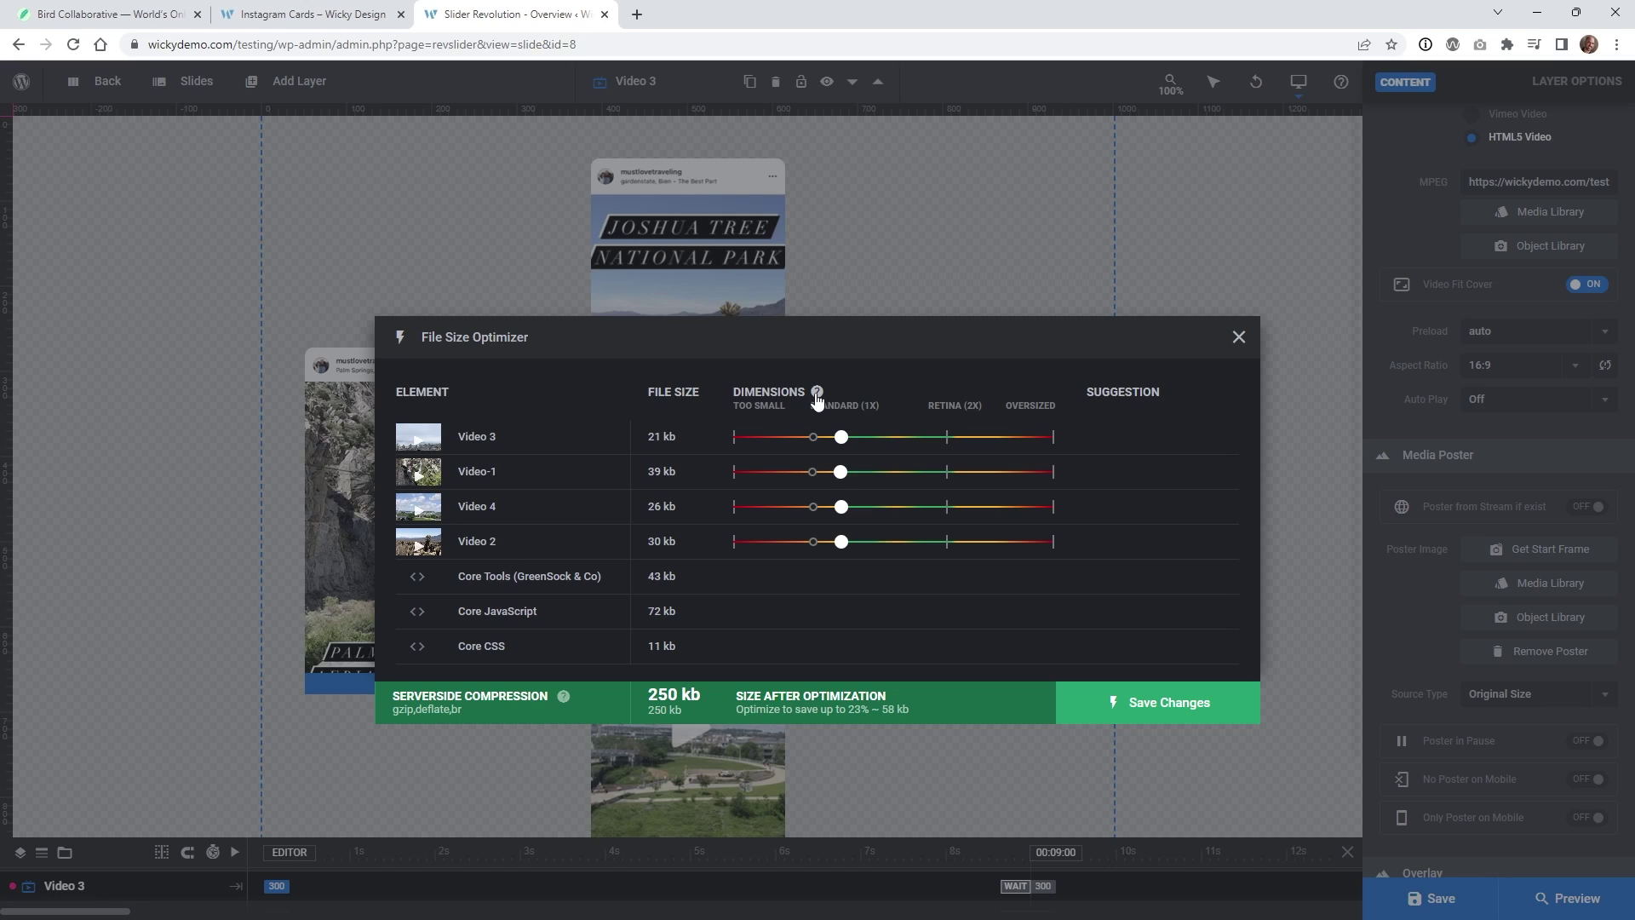
Compare the original and optimized poster sizes in the File Size Optimizer, and close it without saving changes
{"action": "left_click", "coordinate": [813, 437]}
{"action": "left_click", "coordinate": [813, 437]}
{"action": "left_click", "coordinate": [812, 471]}
{"action": "left_click", "coordinate": [814, 472]}
{"action": "left_click", "coordinate": [813, 436]}
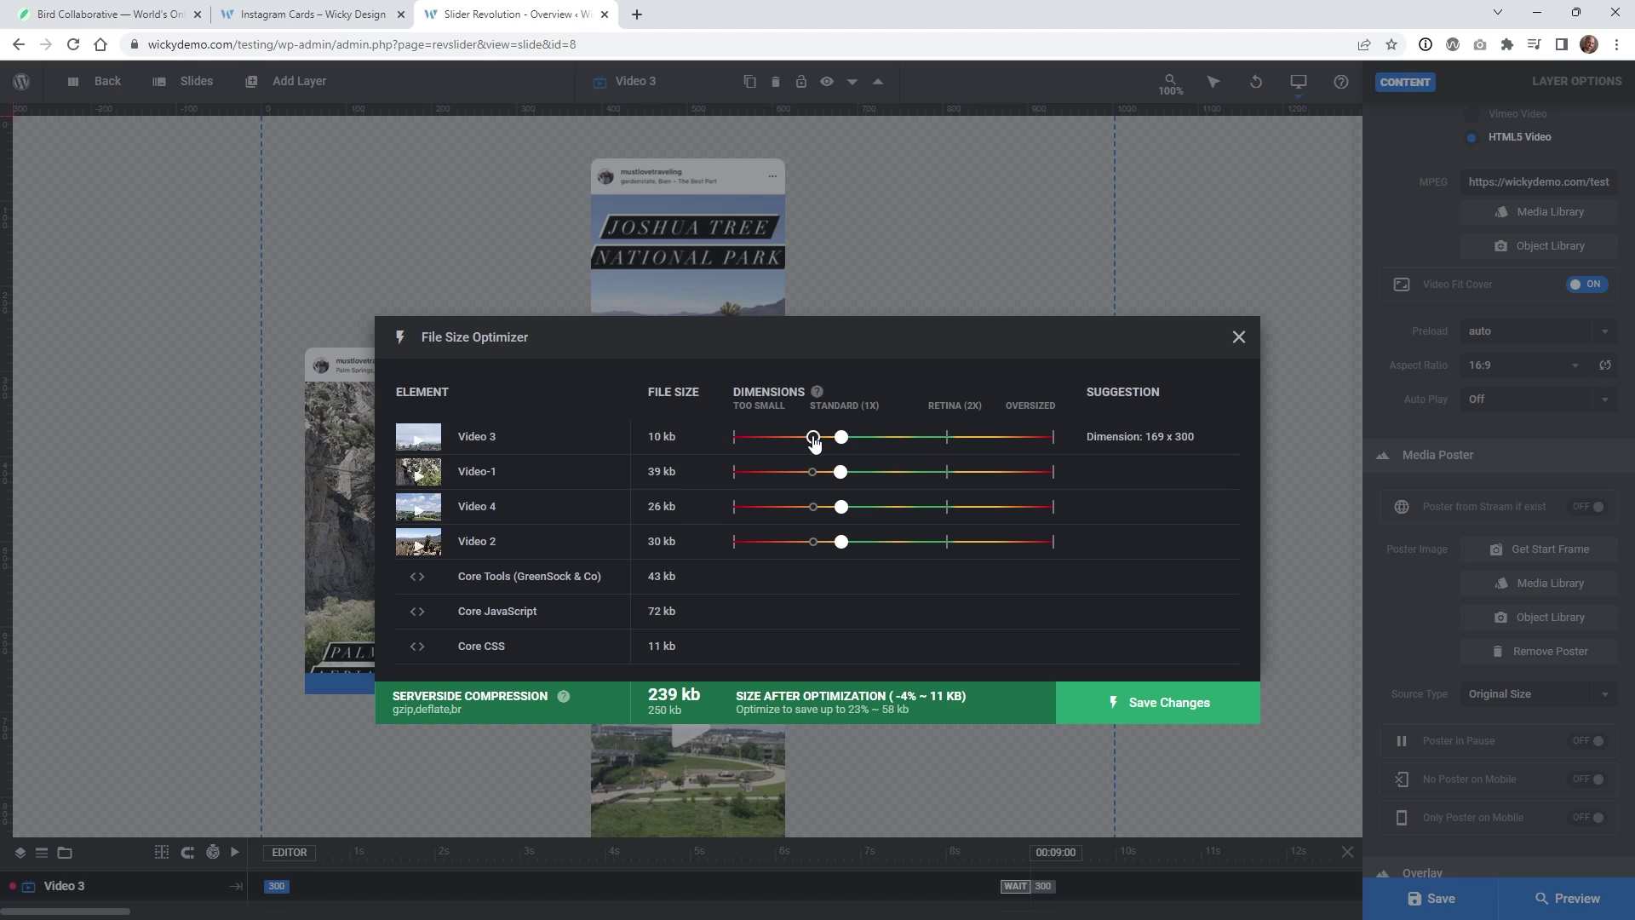
{"action": "left_click", "coordinate": [813, 437]}
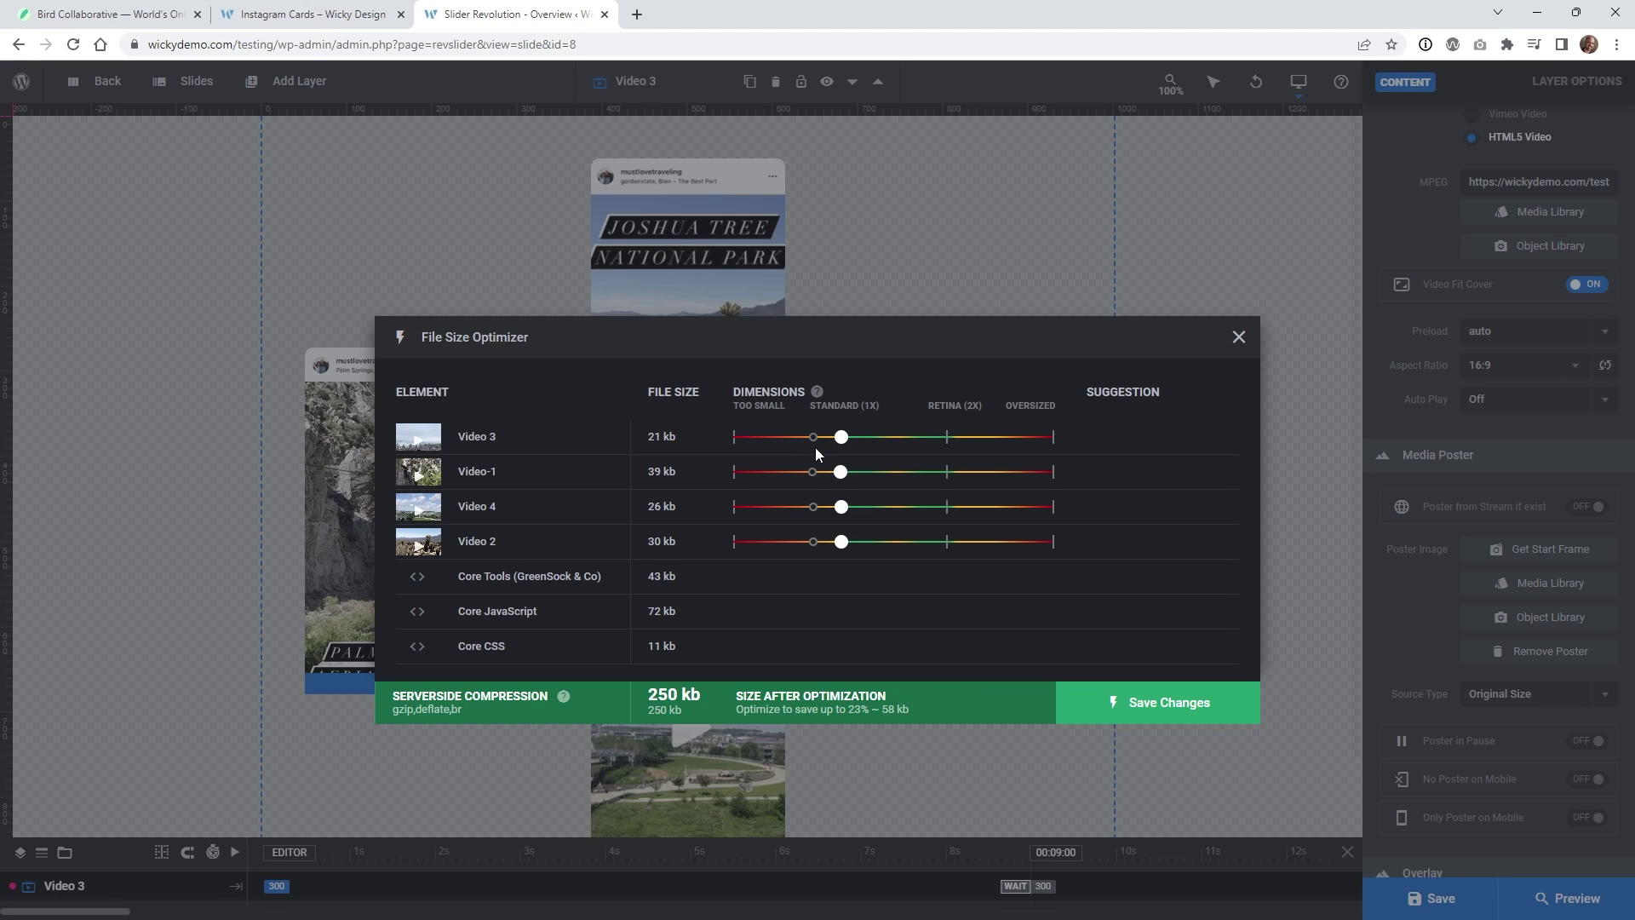
{"action": "left_click", "coordinate": [813, 507]}
{"action": "left_click", "coordinate": [1238, 337]}
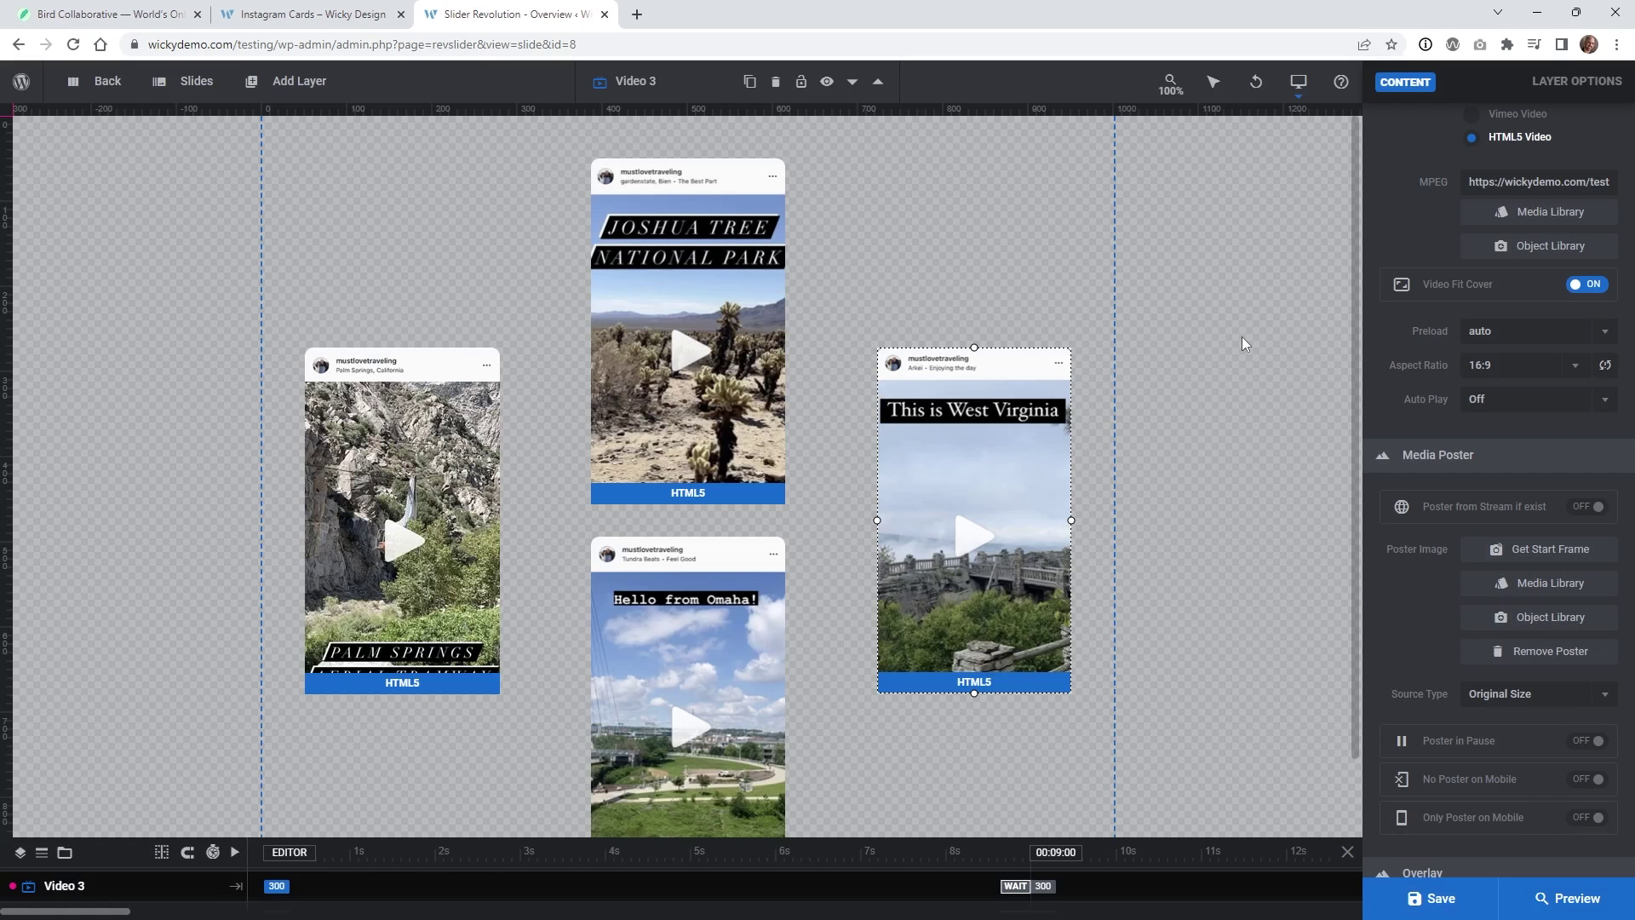
Open the attributes of the Palm Springs video layer and highlight its class name
{"action": "left_click", "coordinate": [401, 498]}
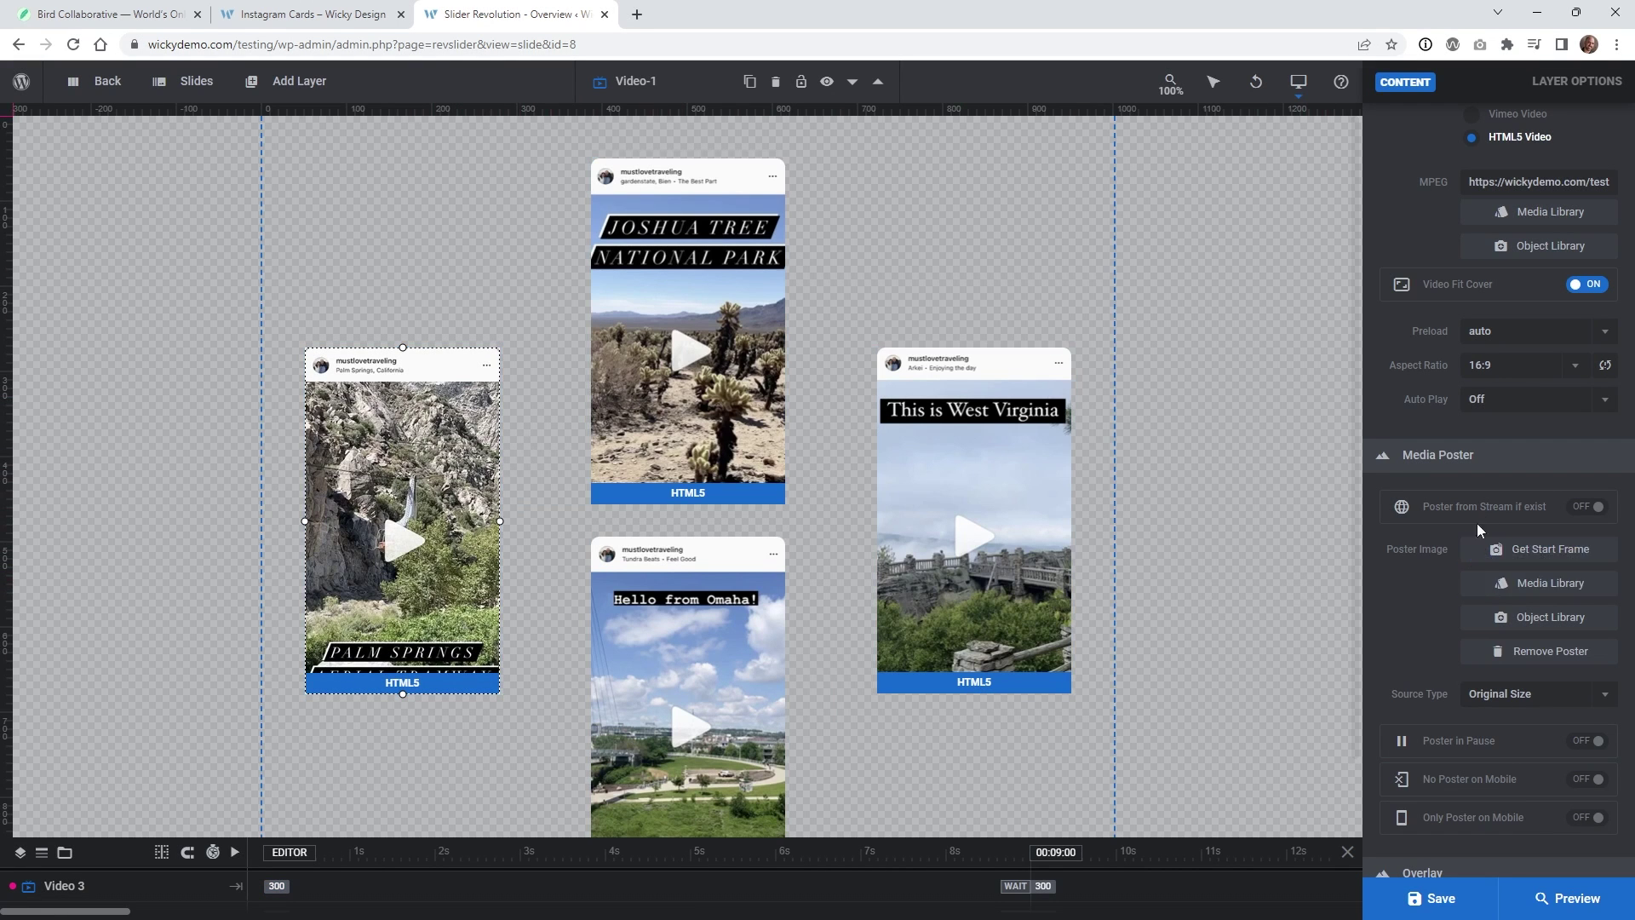
{"action": "scroll", "coordinate": [1431, 607], "scroll_direction": "down", "scroll_amount": 3}
{"action": "scroll", "coordinate": [1430, 610], "scroll_direction": "up", "scroll_amount": 7}
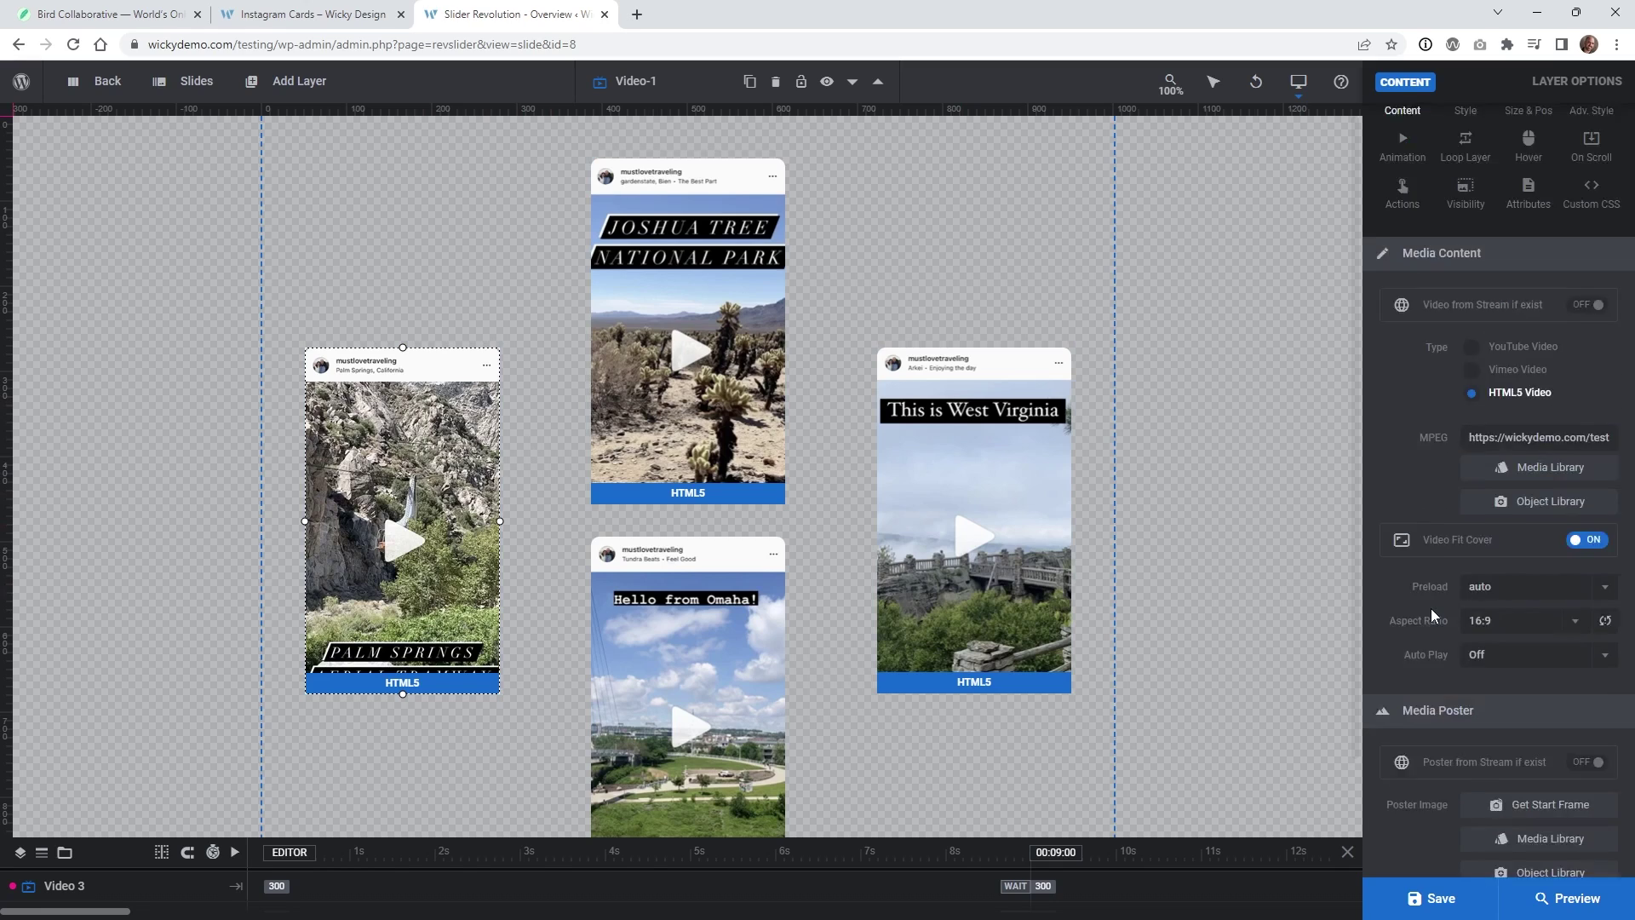
{"action": "left_click", "coordinate": [1528, 279]}
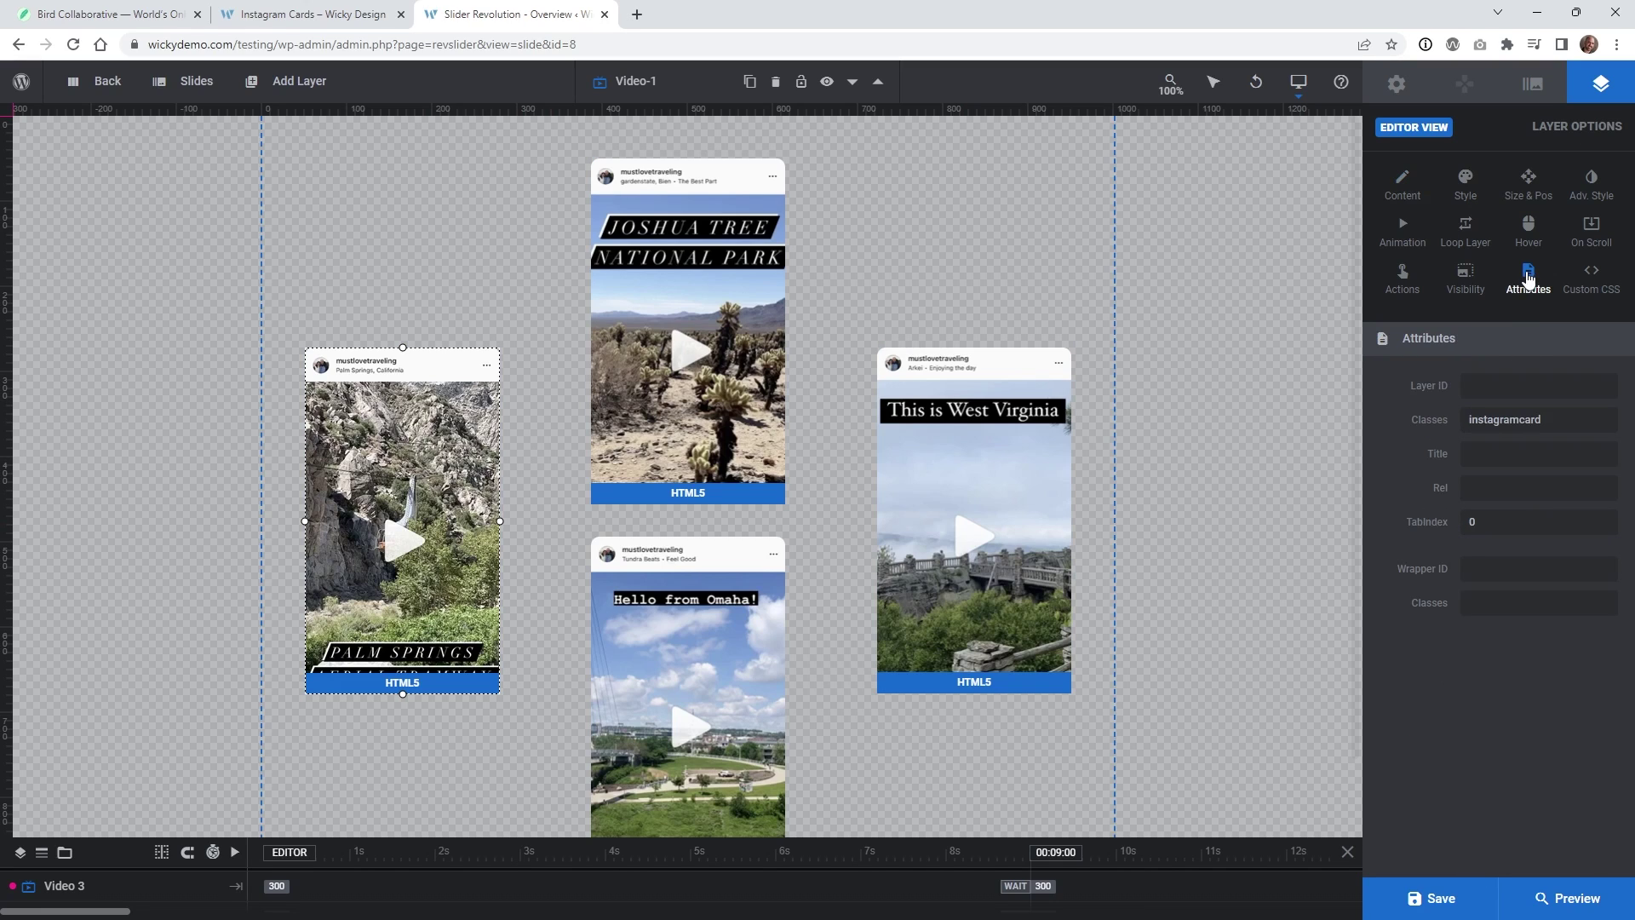
{"action": "double_click", "coordinate": [1515, 421]}
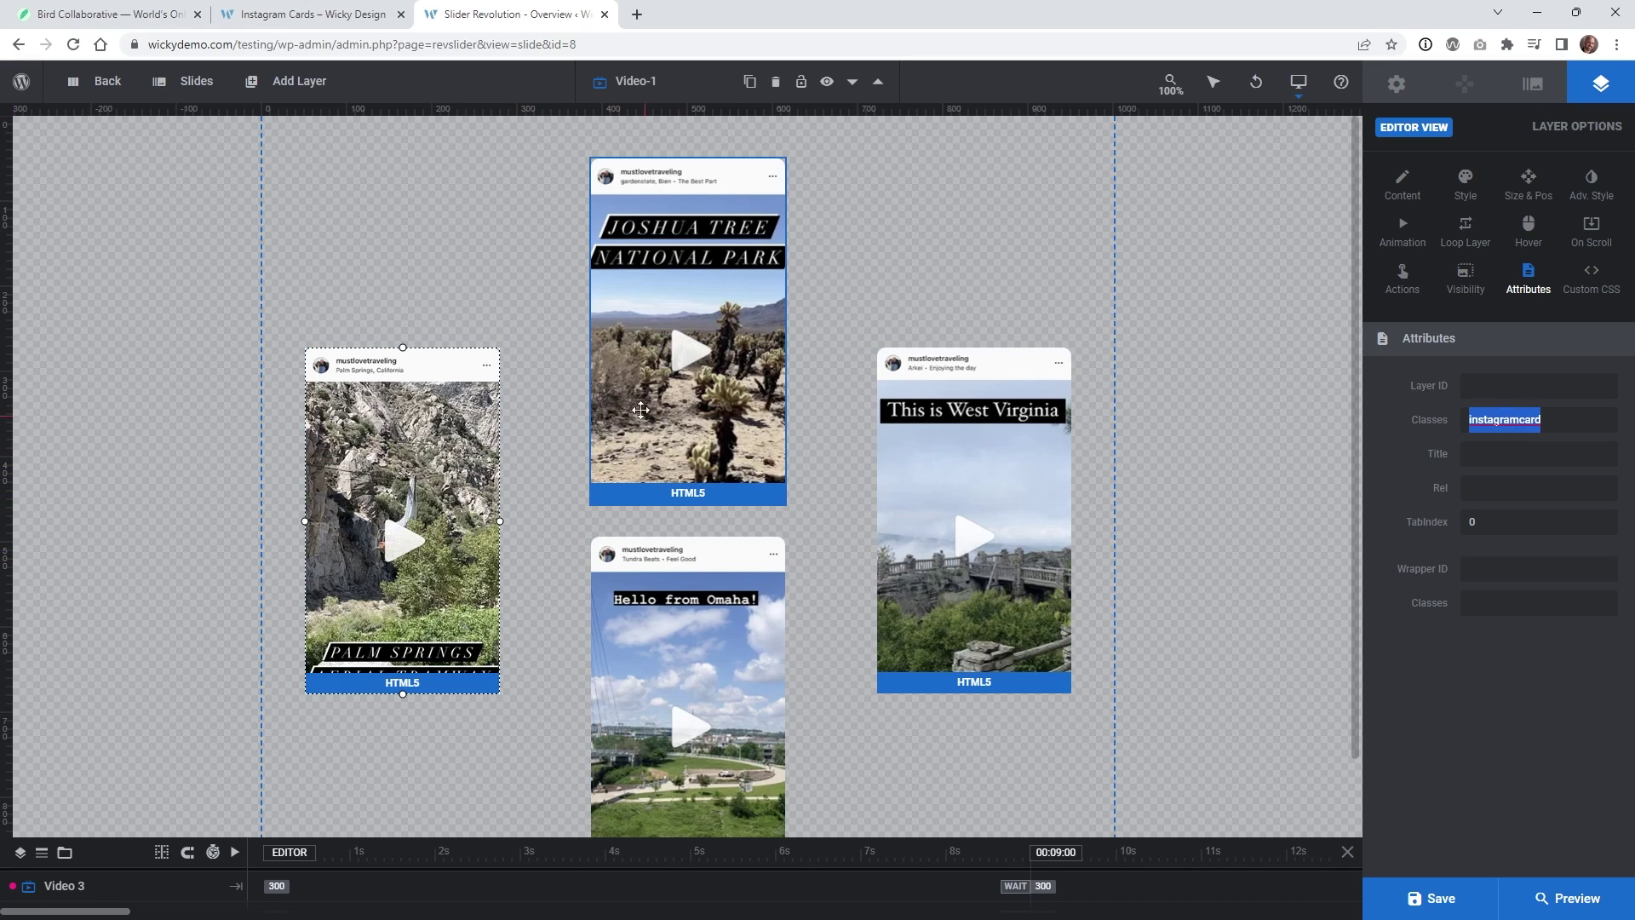
Check the class attribute of the other video layers, and highlight the one on the Joshua Tree layer
{"action": "left_click", "coordinate": [894, 536]}
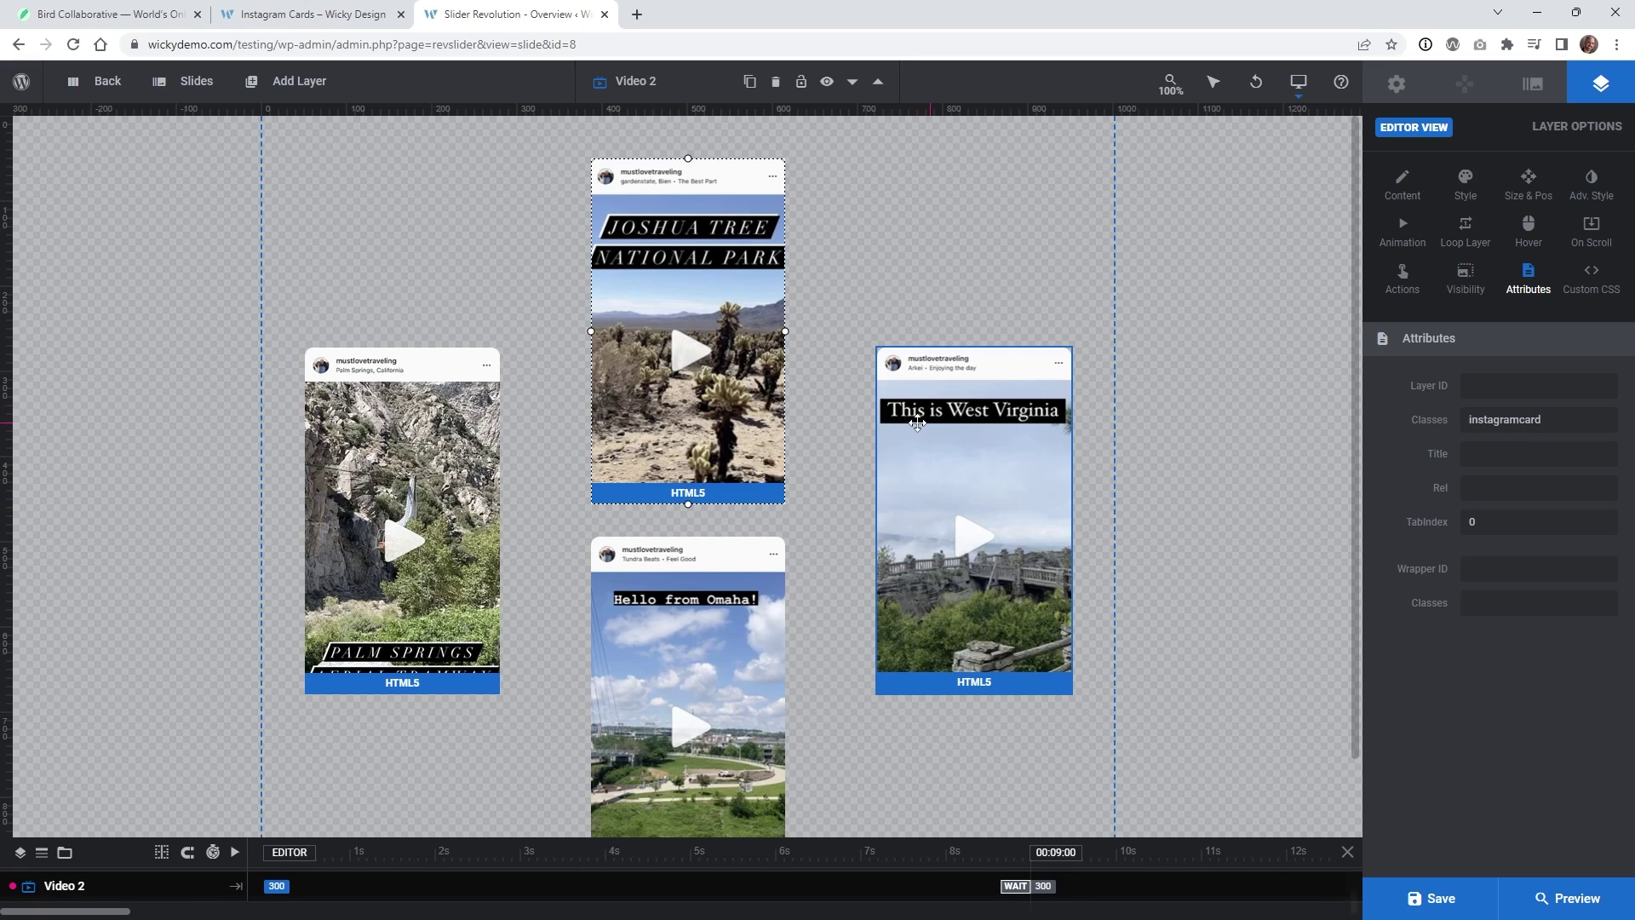
{"action": "left_click", "coordinate": [732, 605]}
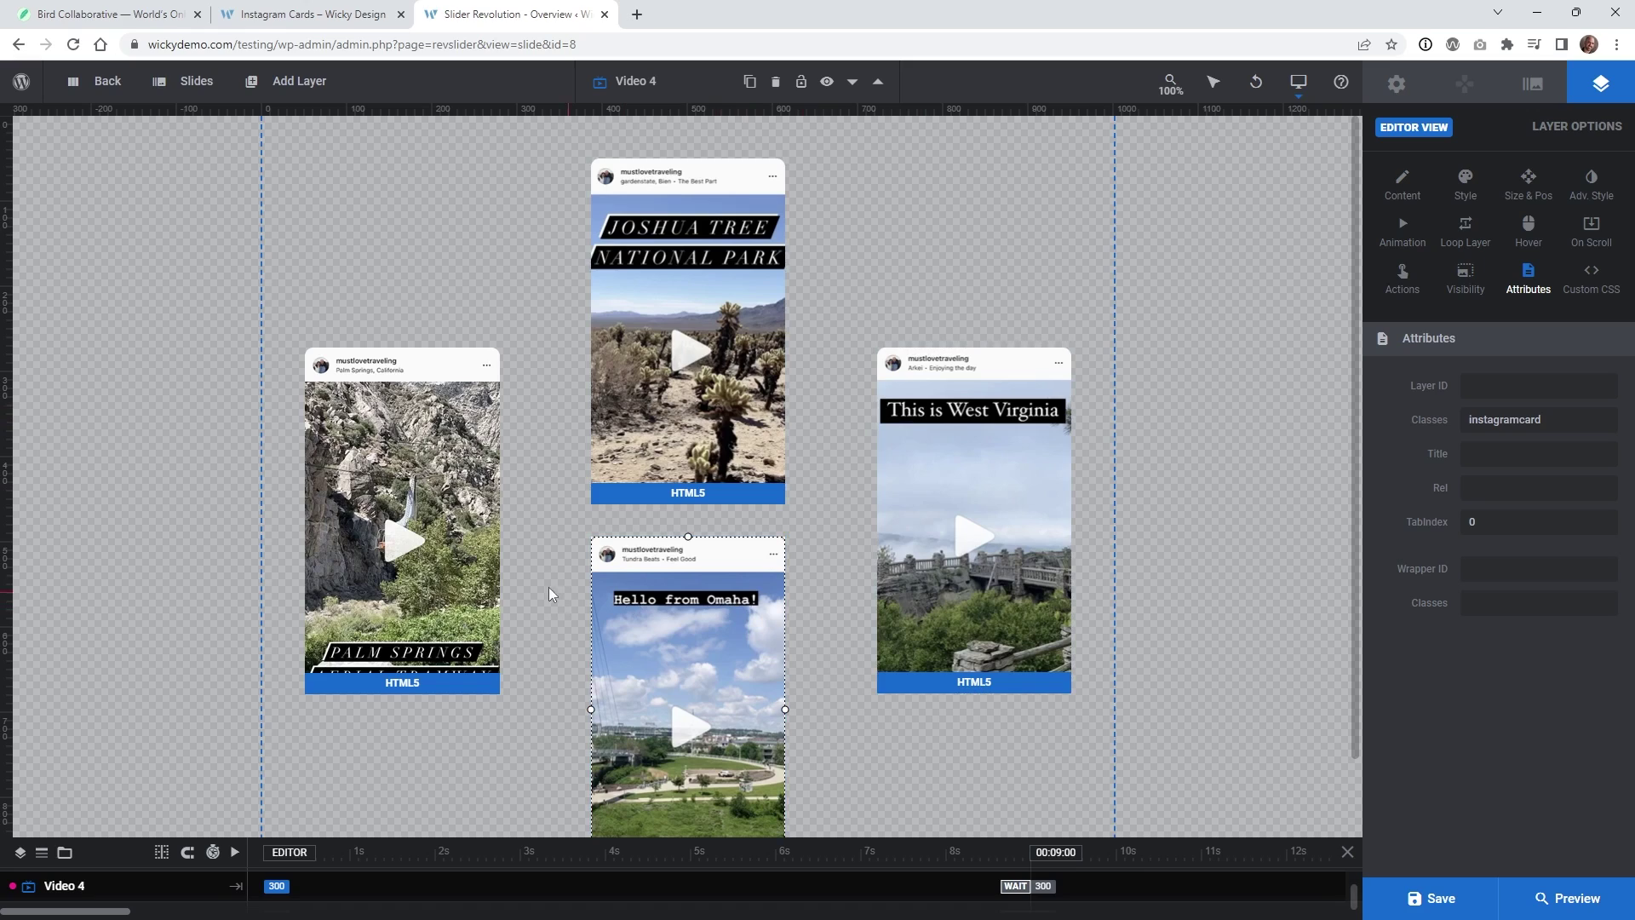
{"action": "left_click", "coordinate": [665, 424]}
{"action": "left_click", "coordinate": [1531, 419]}
{"action": "left_click_drag", "start_coordinate": [1540, 419], "coordinate": [1465, 417]}
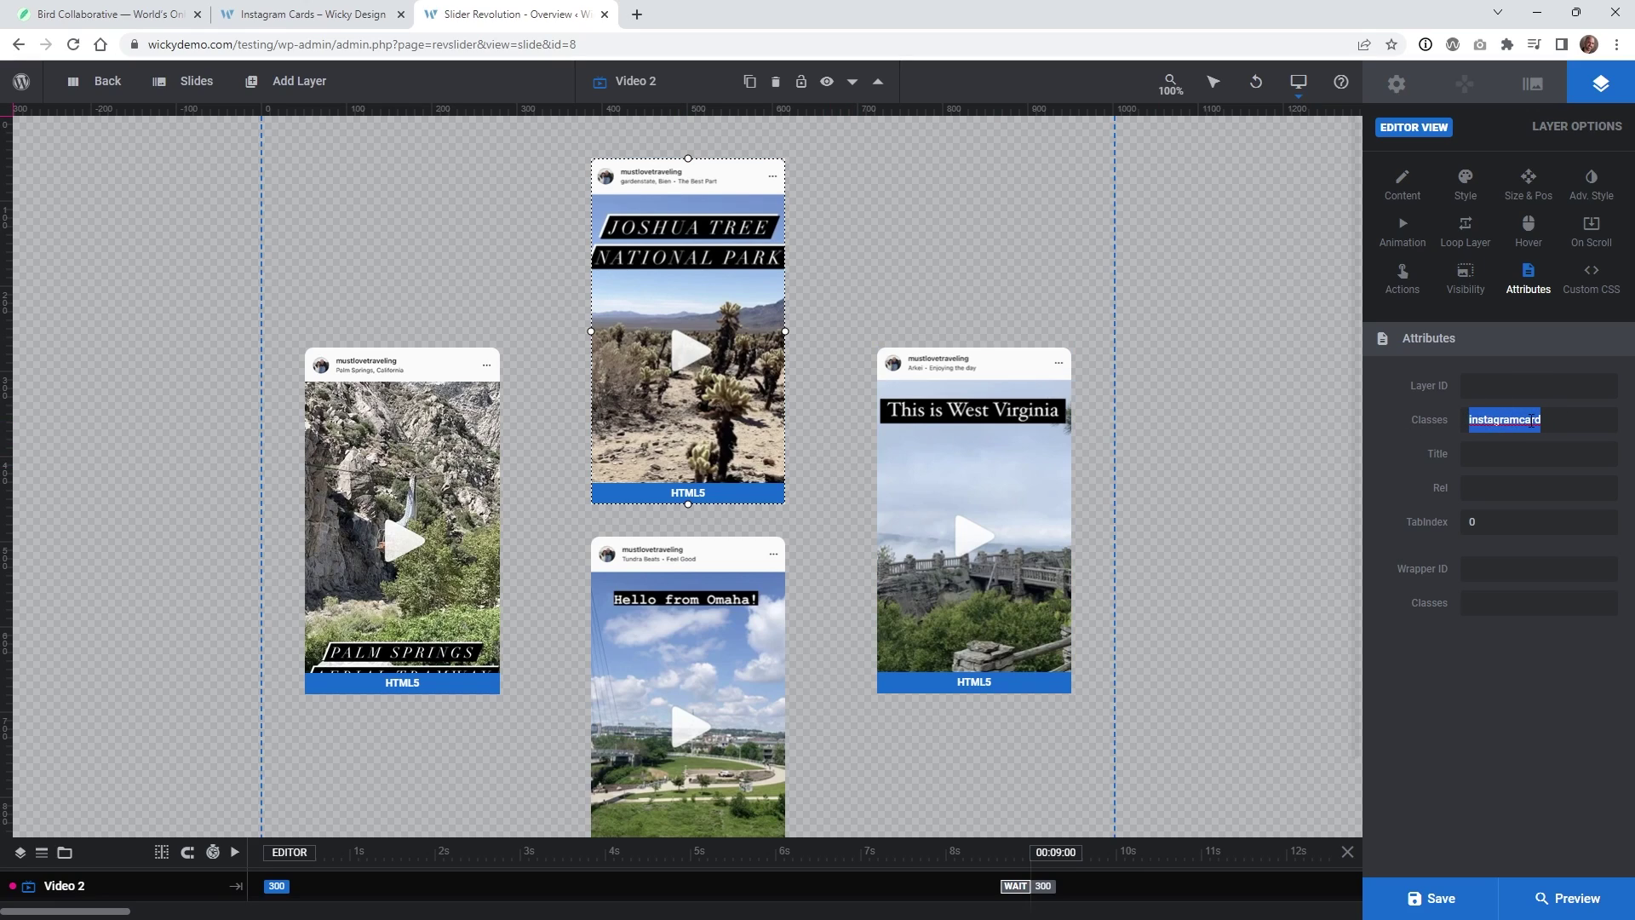
Open the module's custom CSS editor and review the complete set of card rules
{"action": "left_click", "coordinate": [1397, 83]}
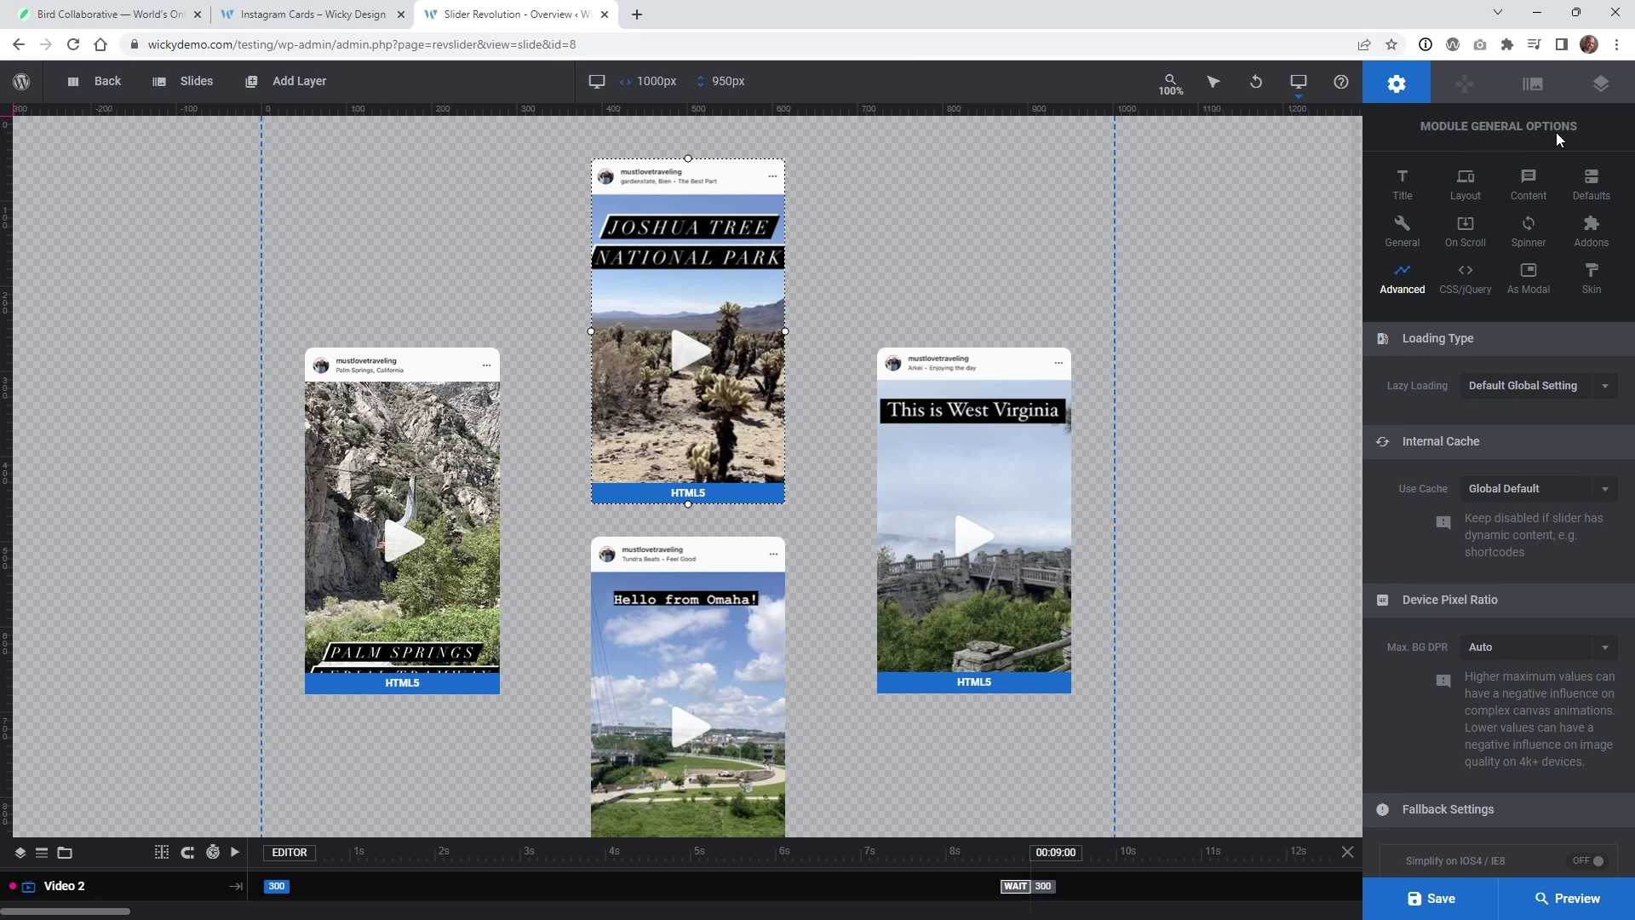
{"action": "left_click", "coordinate": [1464, 276]}
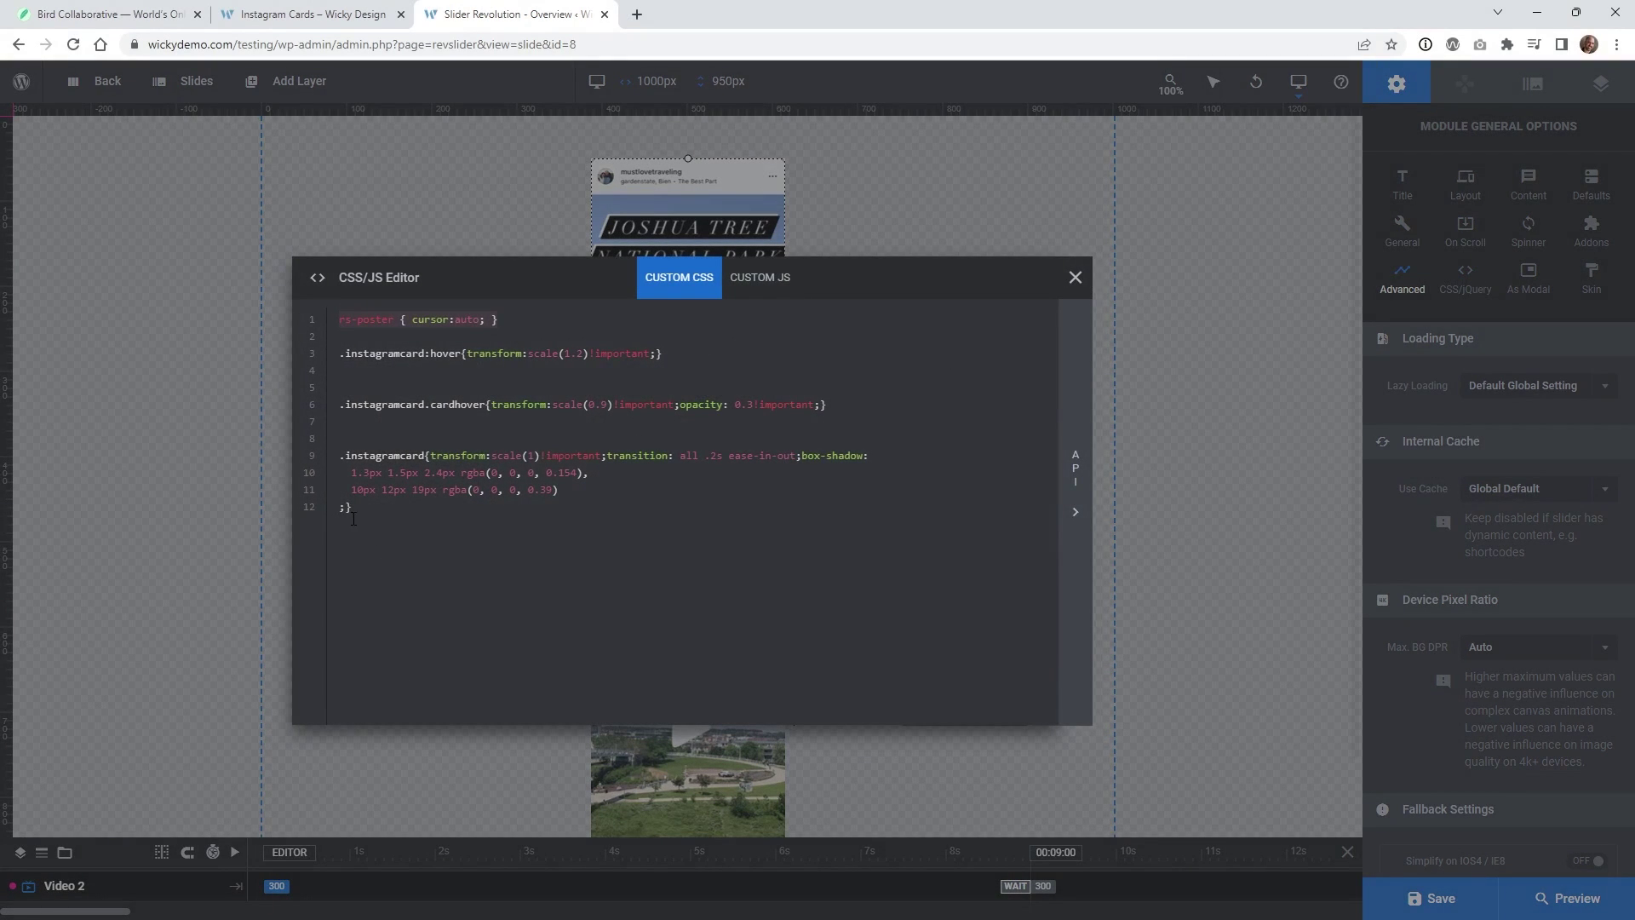
{"action": "left_click_drag", "start_coordinate": [353, 519], "coordinate": [313, 320]}
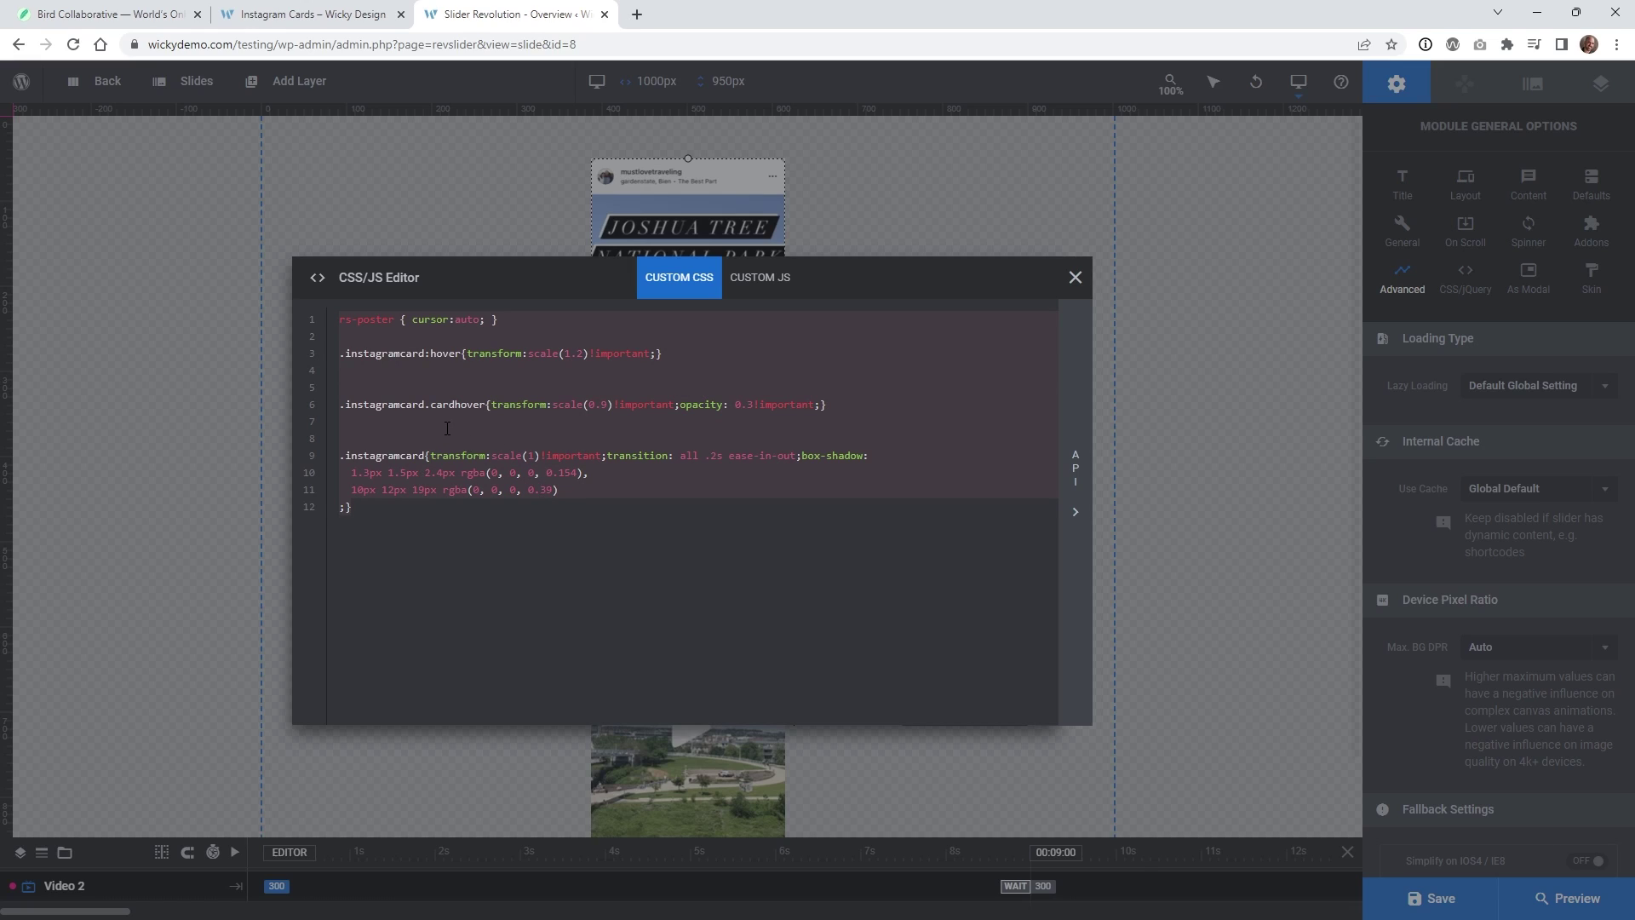
{"action": "left_click", "coordinate": [439, 387]}
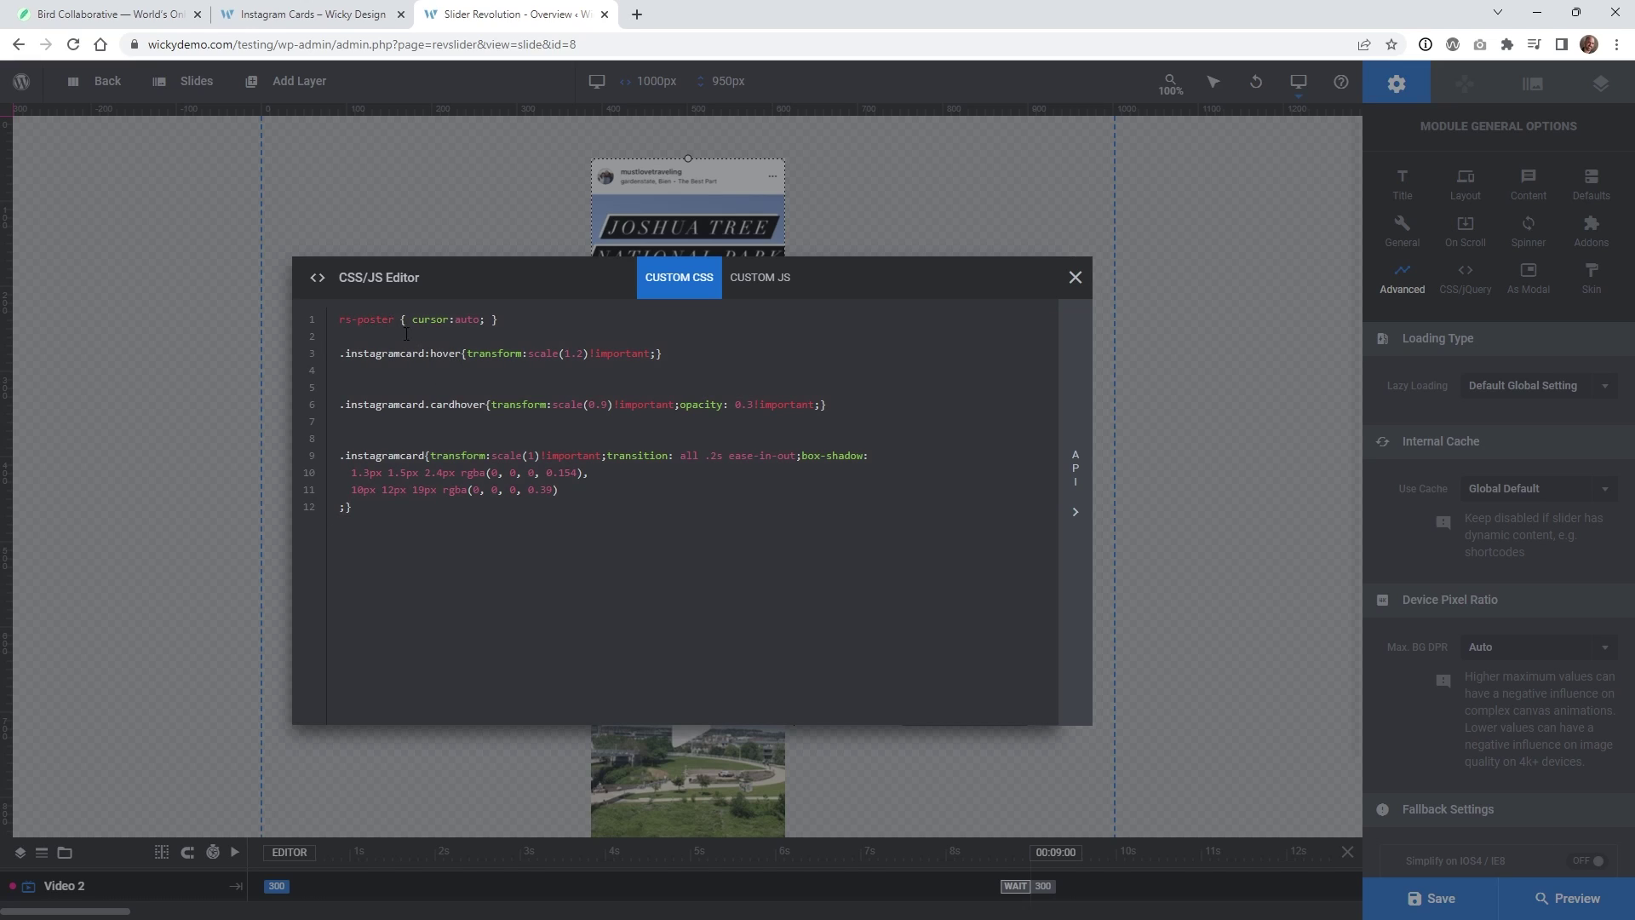
Delete the rs-poster cursor rule from the custom CSS and close the editor
{"action": "triple_click", "coordinate": [498, 322]}
{"action": "key", "text": "BackSpace"}
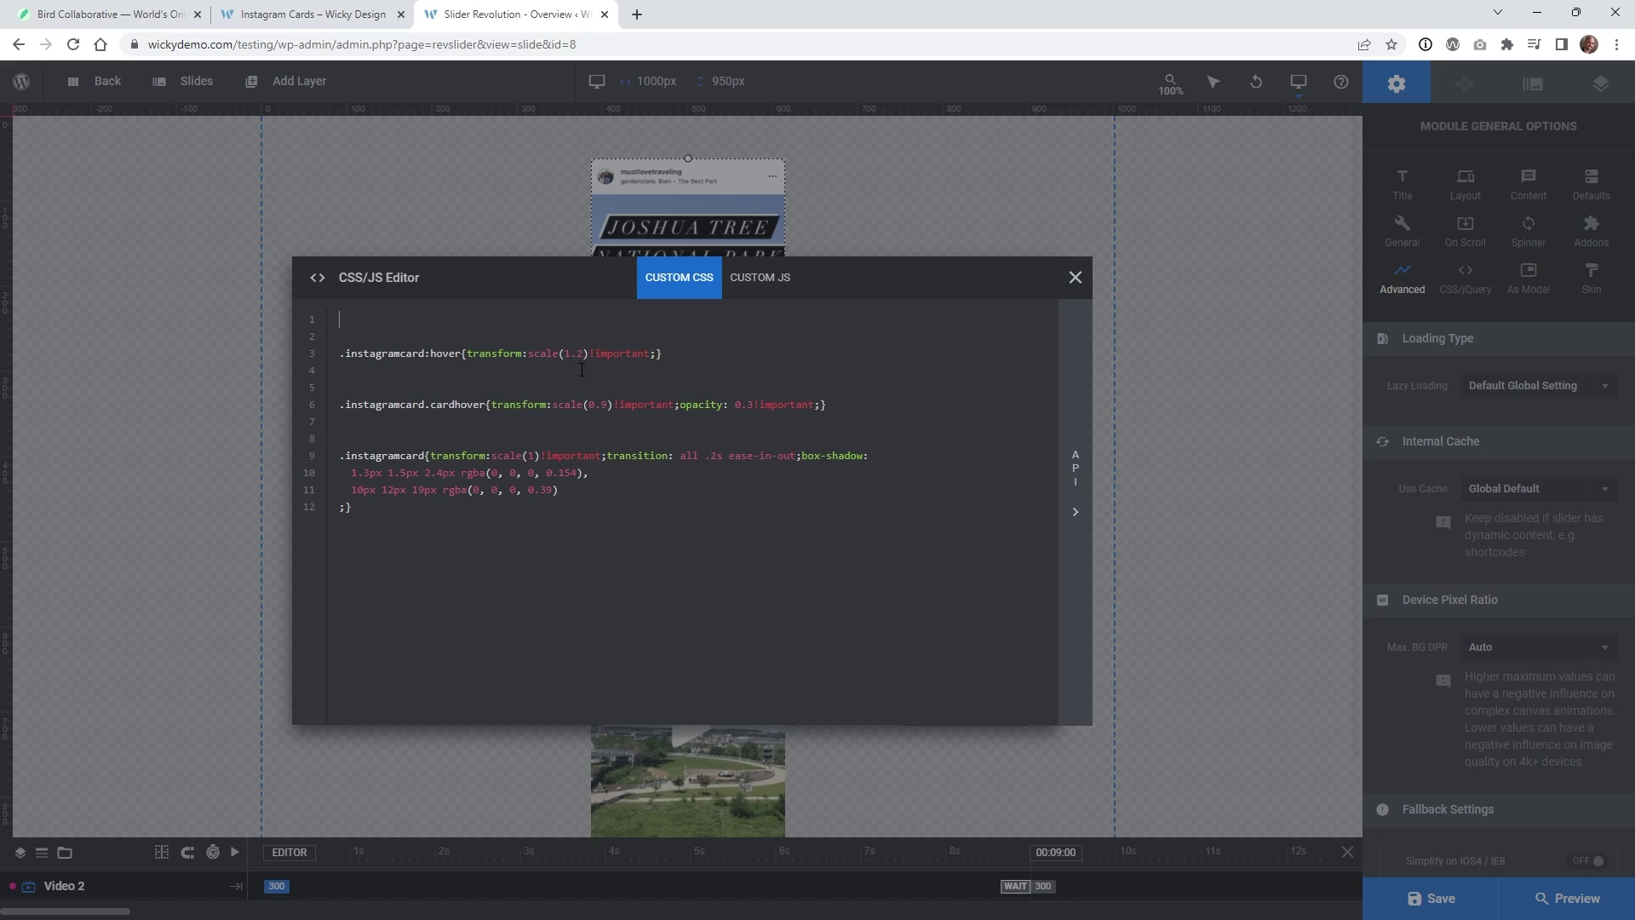
{"action": "left_click", "coordinate": [1075, 278]}
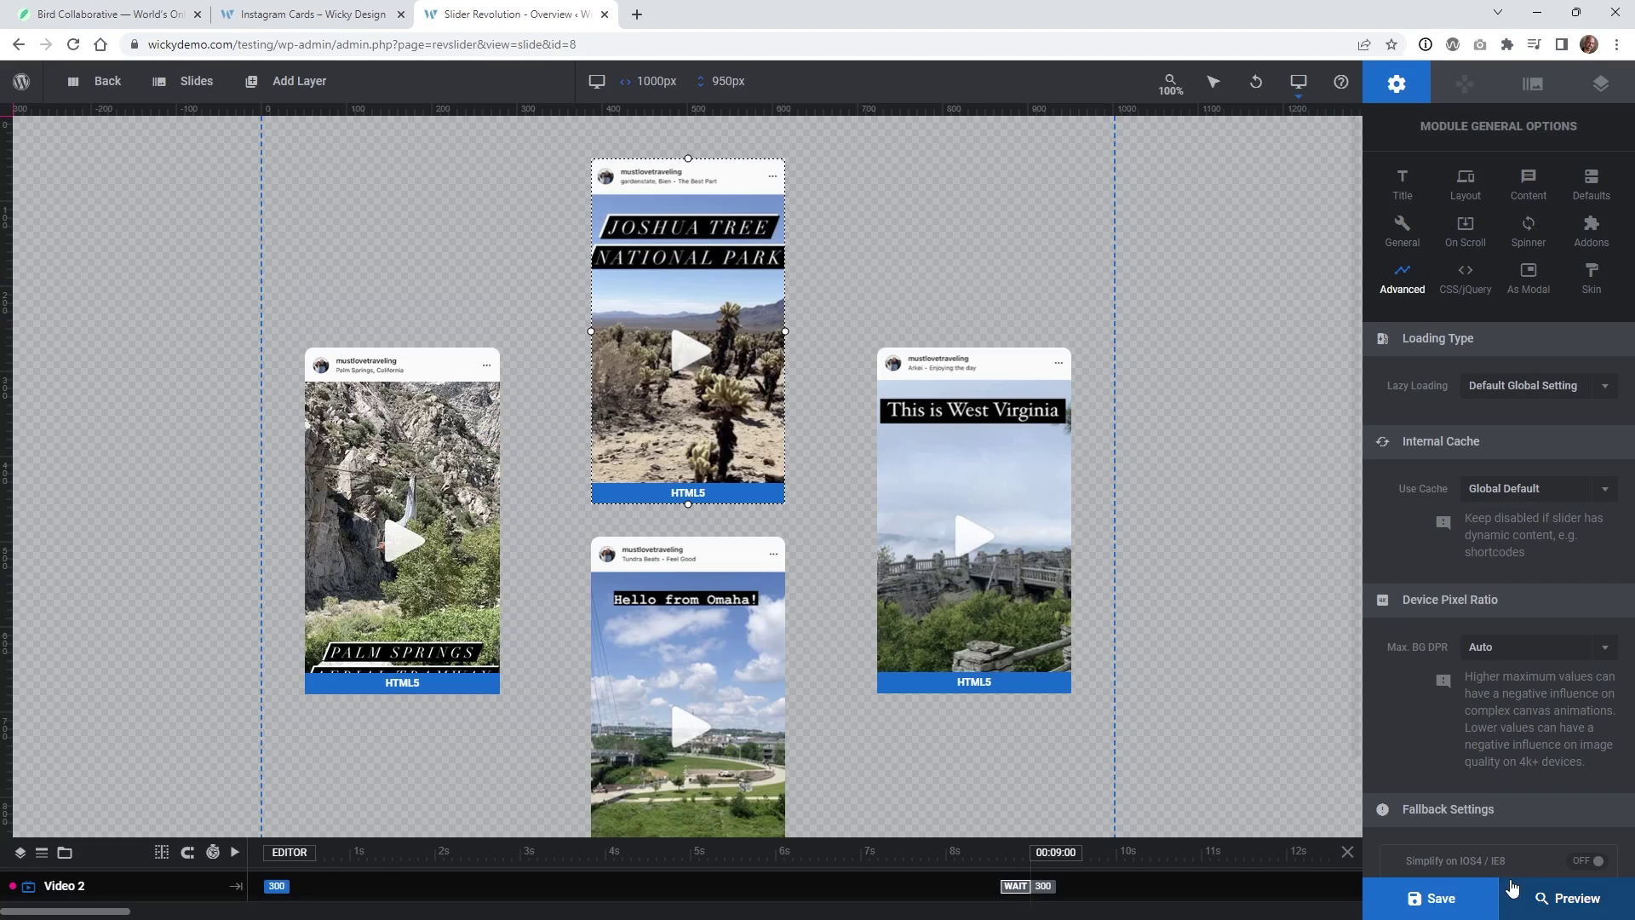
Preview the module, test the hover behaviour and cursor on the Omaha card, and close the preview
{"action": "left_click", "coordinate": [1567, 897]}
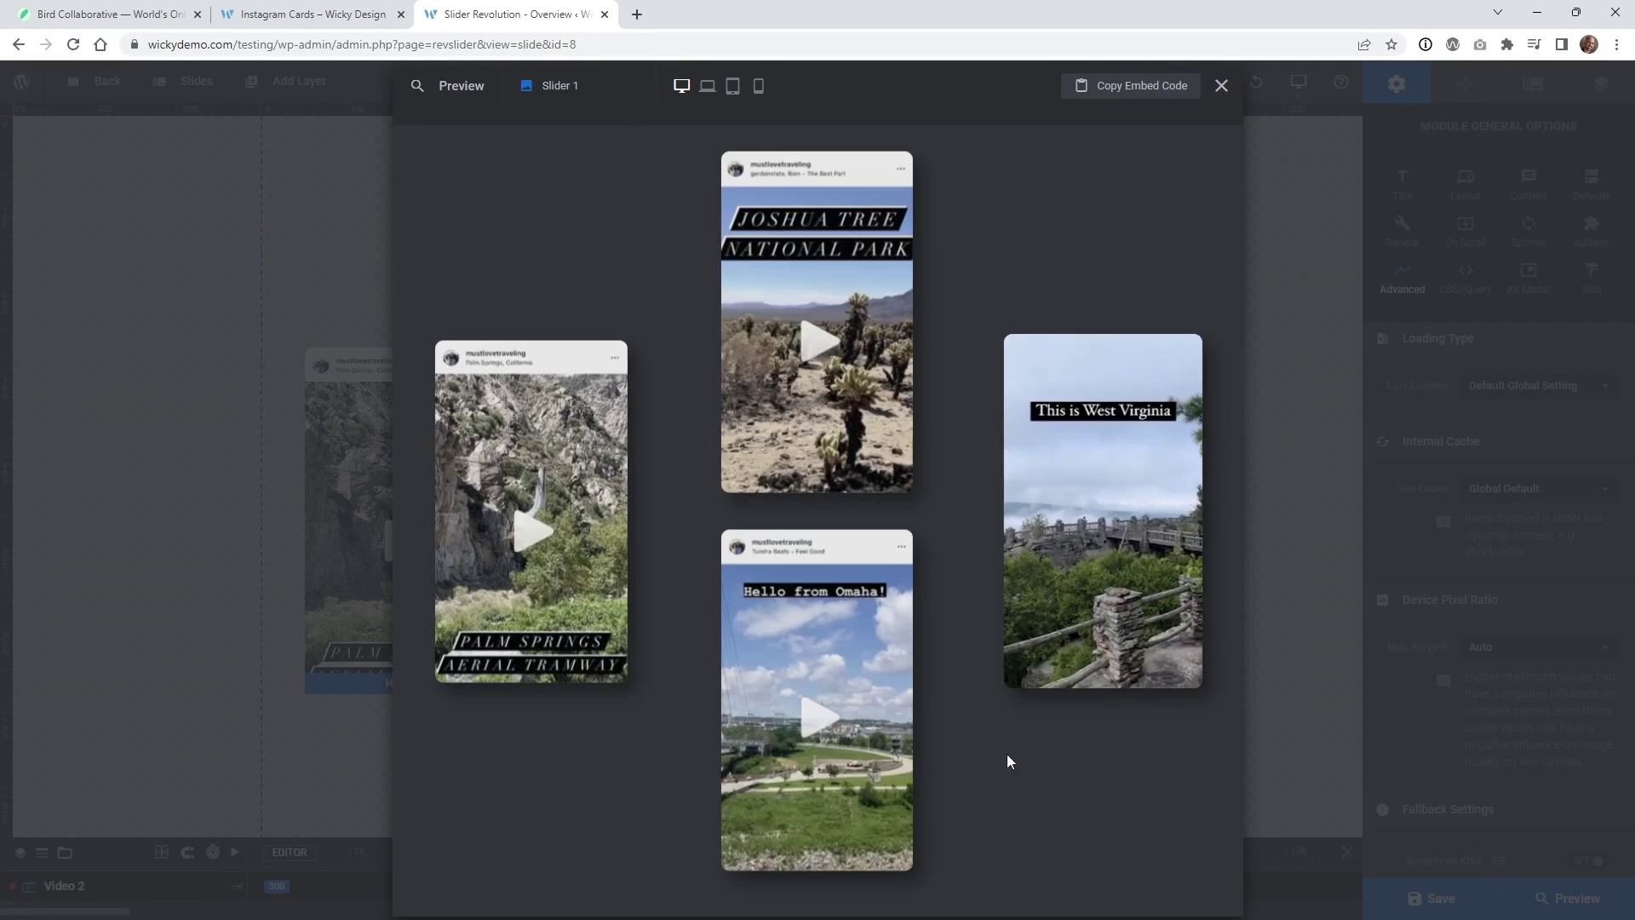
{"action": "left_click", "coordinate": [908, 751]}
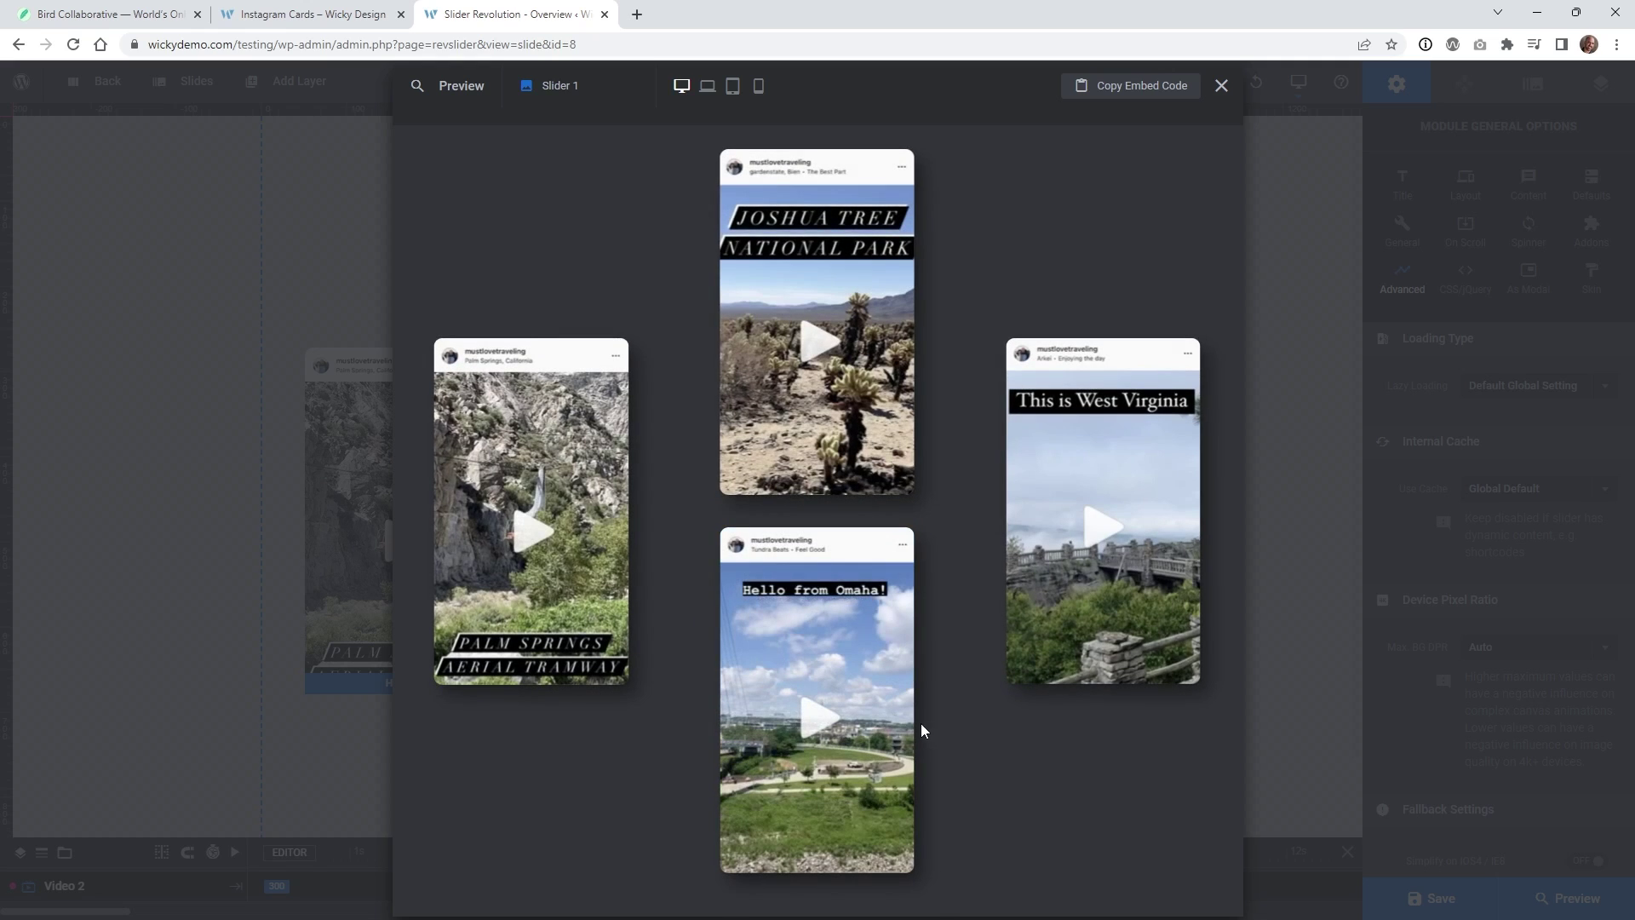
{"action": "mouse_move", "coordinate": [912, 730]}
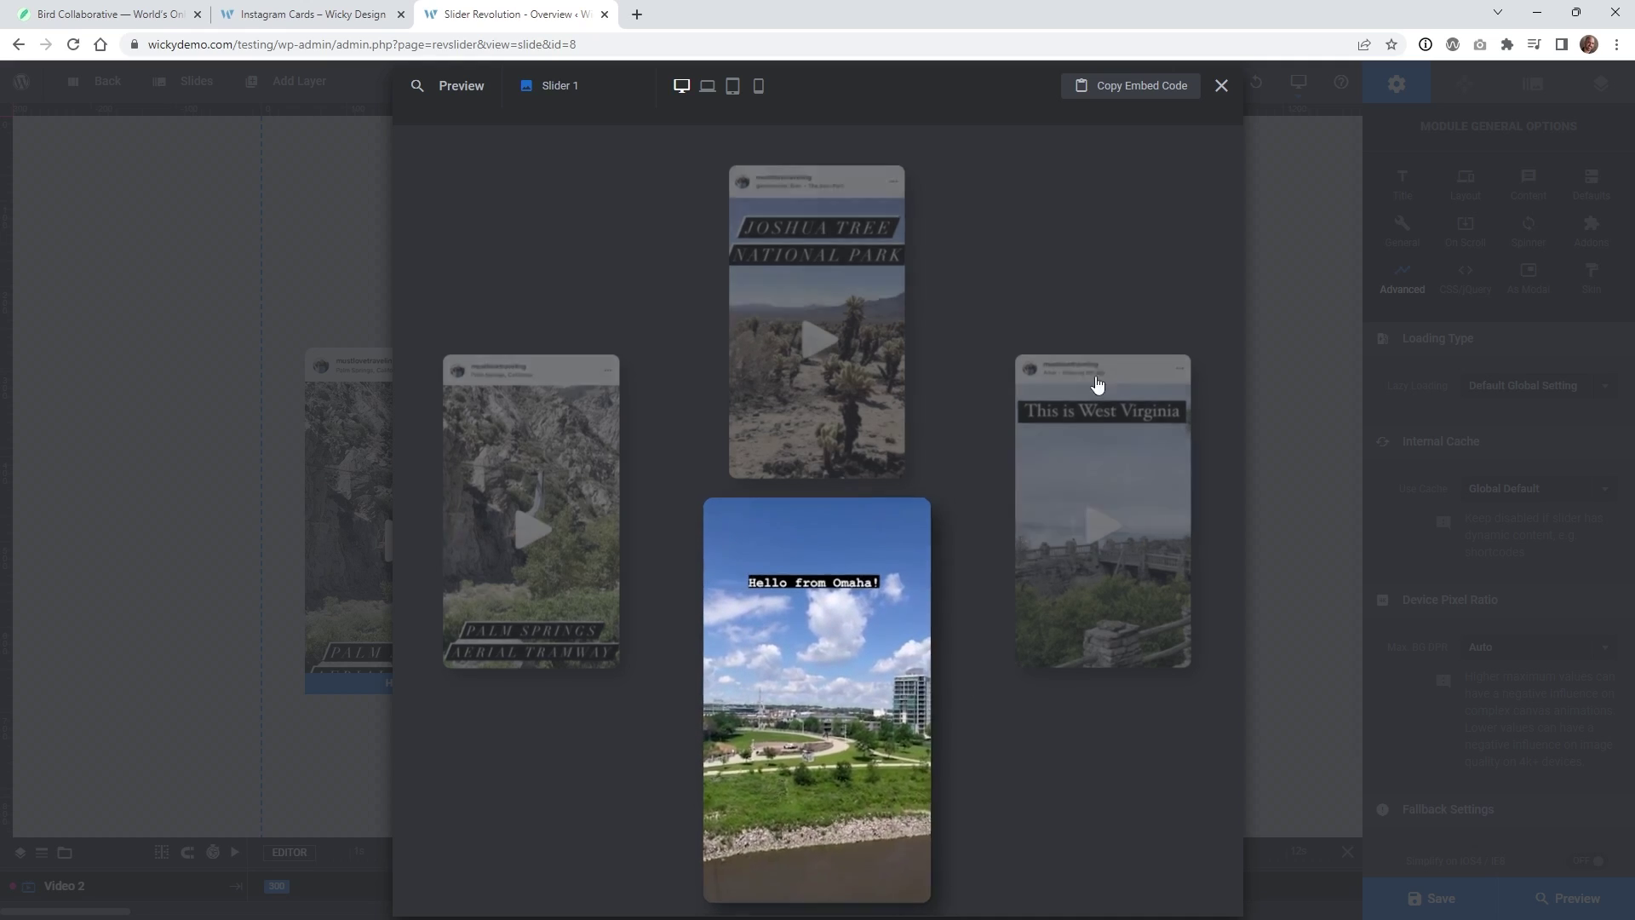
{"action": "left_click", "coordinate": [1221, 86]}
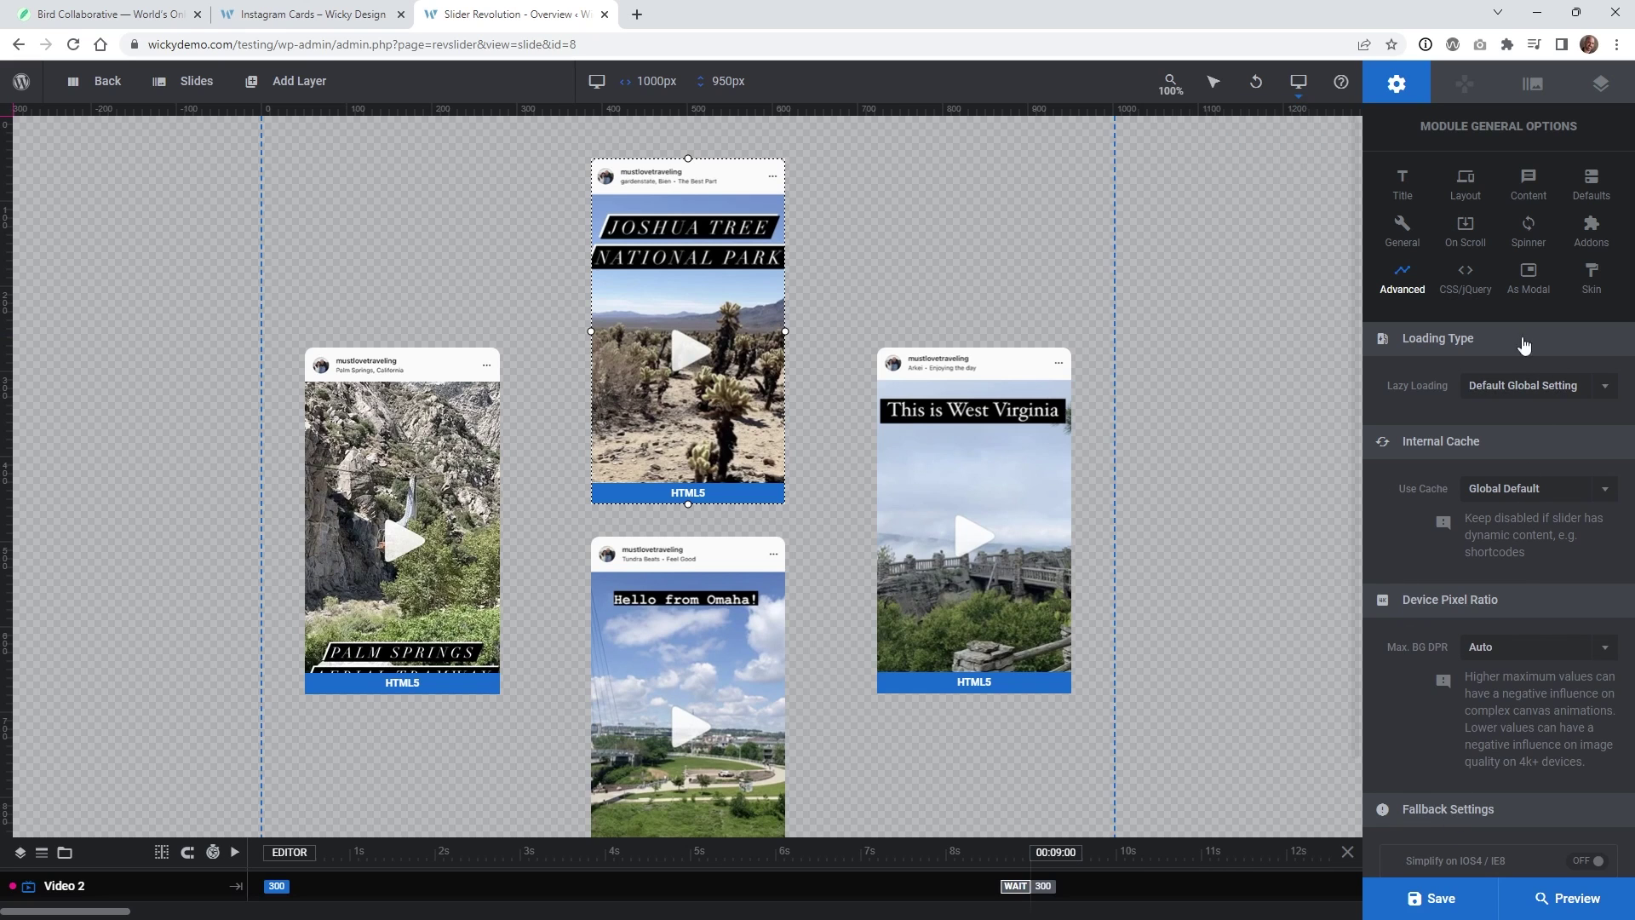
Restore the rule "rs-poster { cursor:auto; }" on the first line of the custom CSS and preview the module
{"action": "left_click", "coordinate": [1465, 276]}
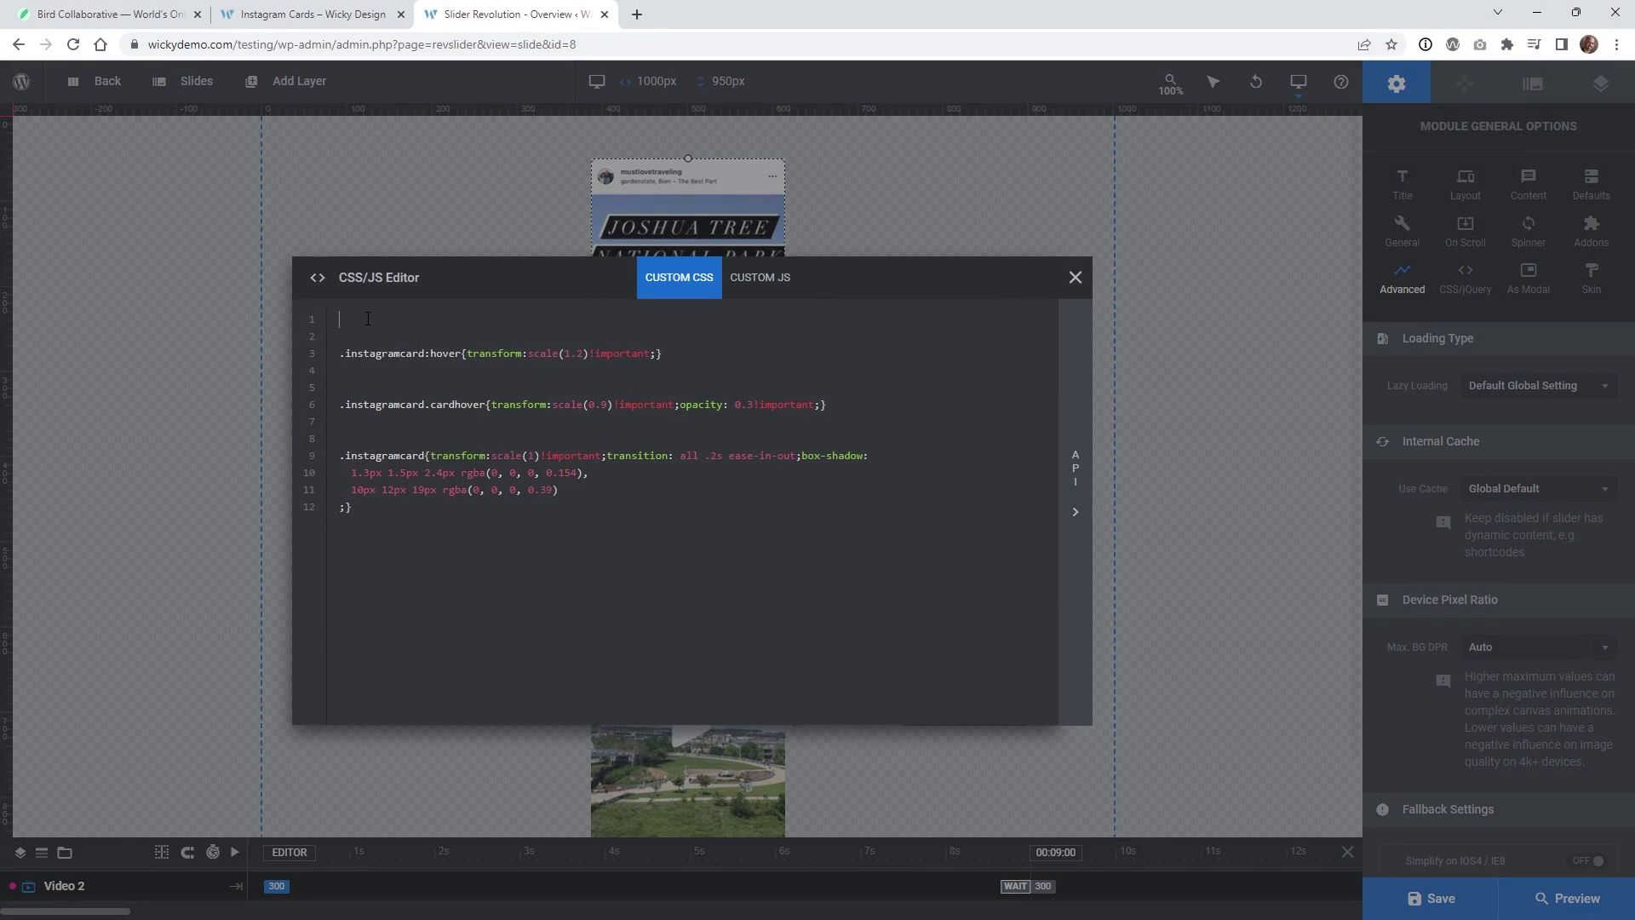
{"action": "type", "text": "rs-pointer { cursor:auto; }"}
{"action": "left_click", "coordinate": [1074, 277]}
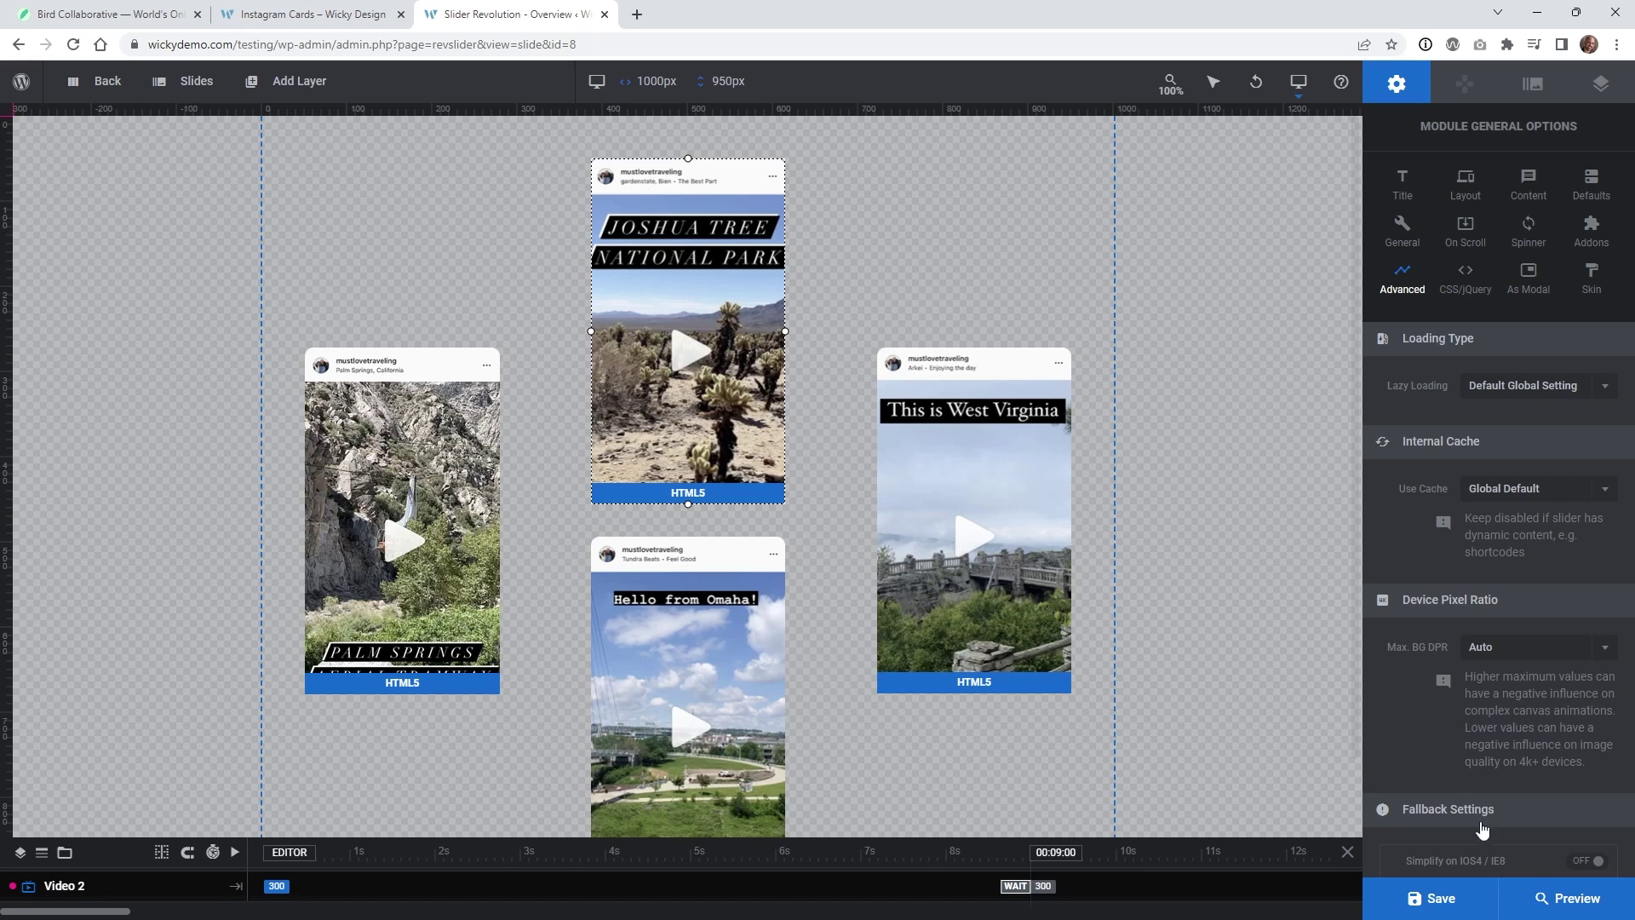
{"action": "left_click", "coordinate": [1554, 904]}
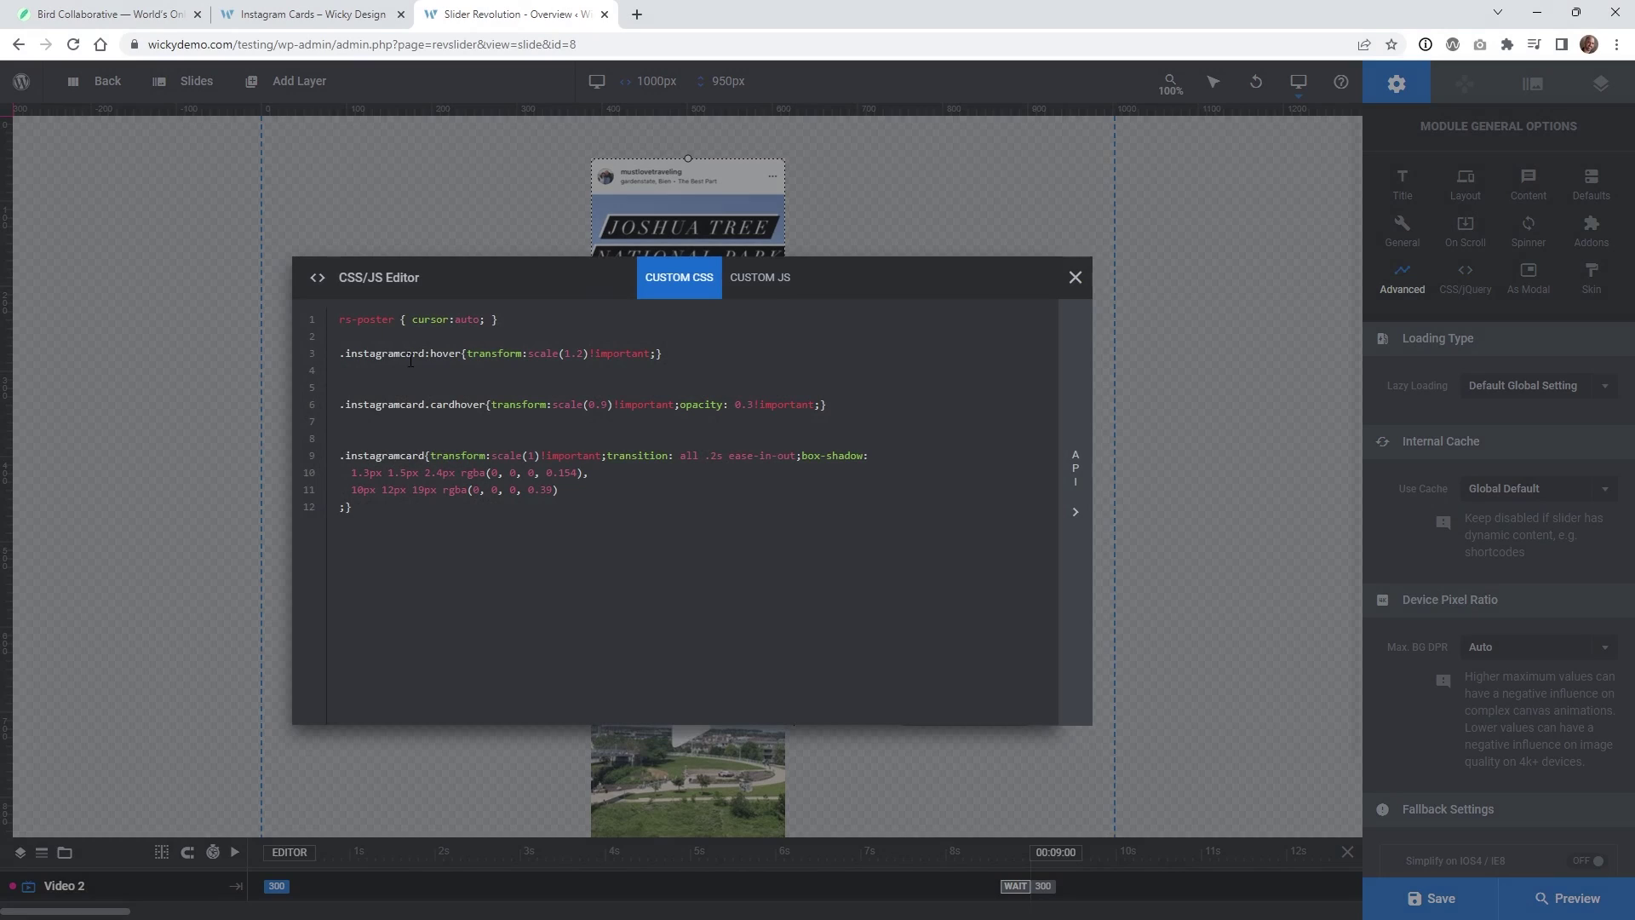
Examine the .instagramcard rule in the custom CSS, including its scale, transition and box-shadow declarations
{"action": "left_click_drag", "start_coordinate": [354, 500], "coordinate": [339, 456]}
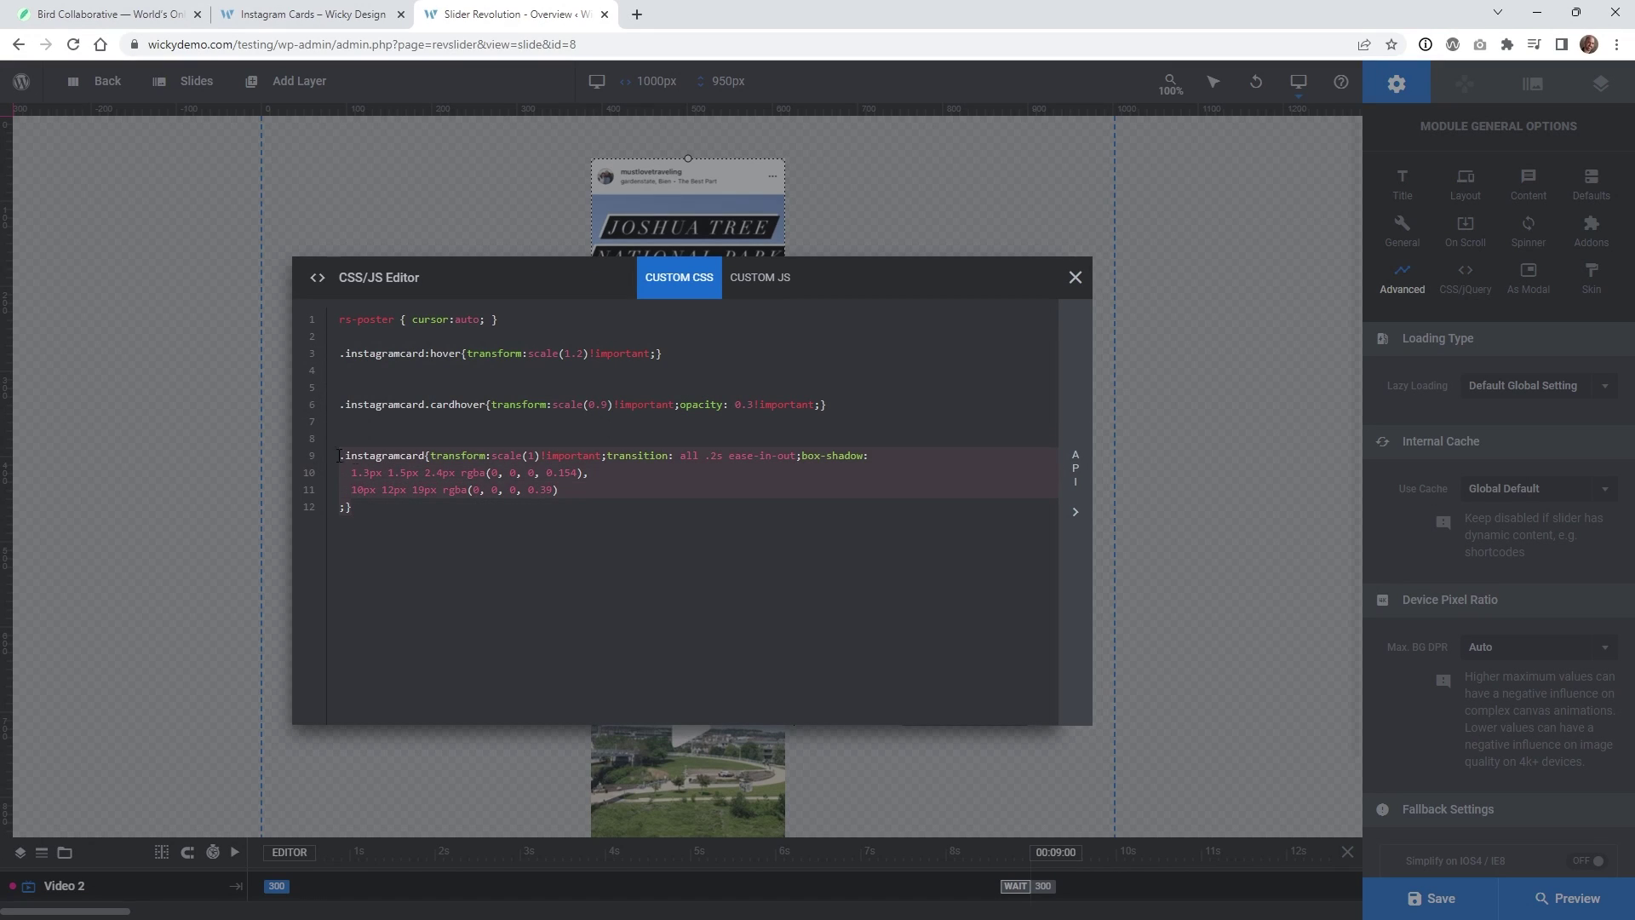
{"action": "left_click", "coordinate": [386, 456]}
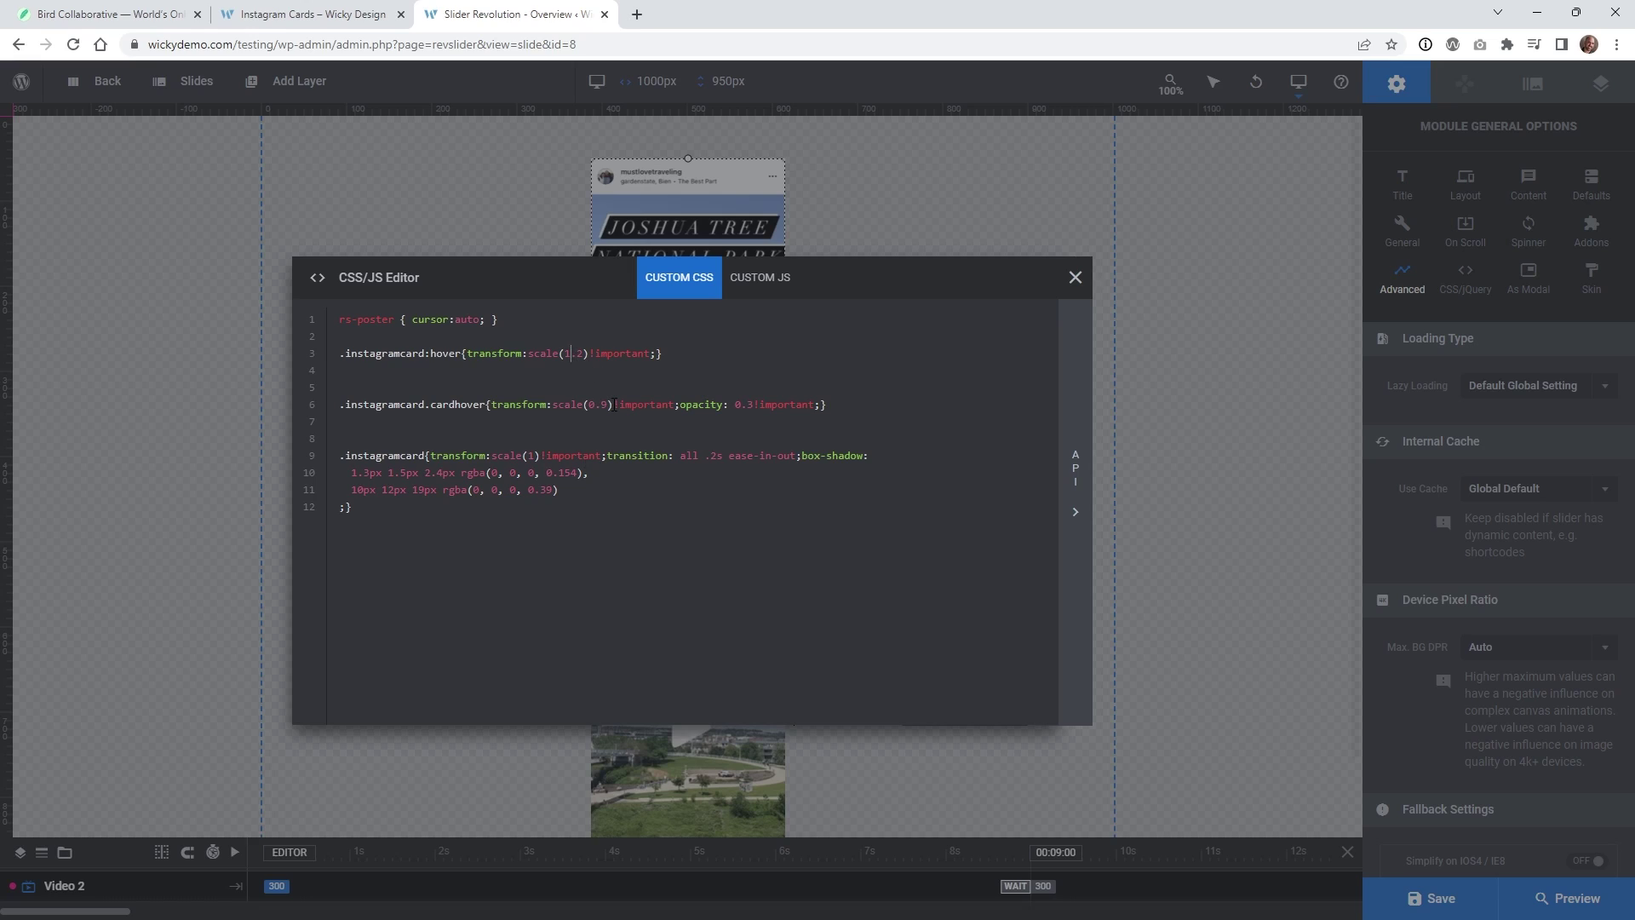
{"action": "left_click", "coordinate": [523, 459]}
{"action": "left_click_drag", "start_coordinate": [600, 458], "coordinate": [541, 457]}
{"action": "left_click", "coordinate": [589, 490]}
{"action": "left_click_drag", "start_coordinate": [813, 463], "coordinate": [768, 517]}
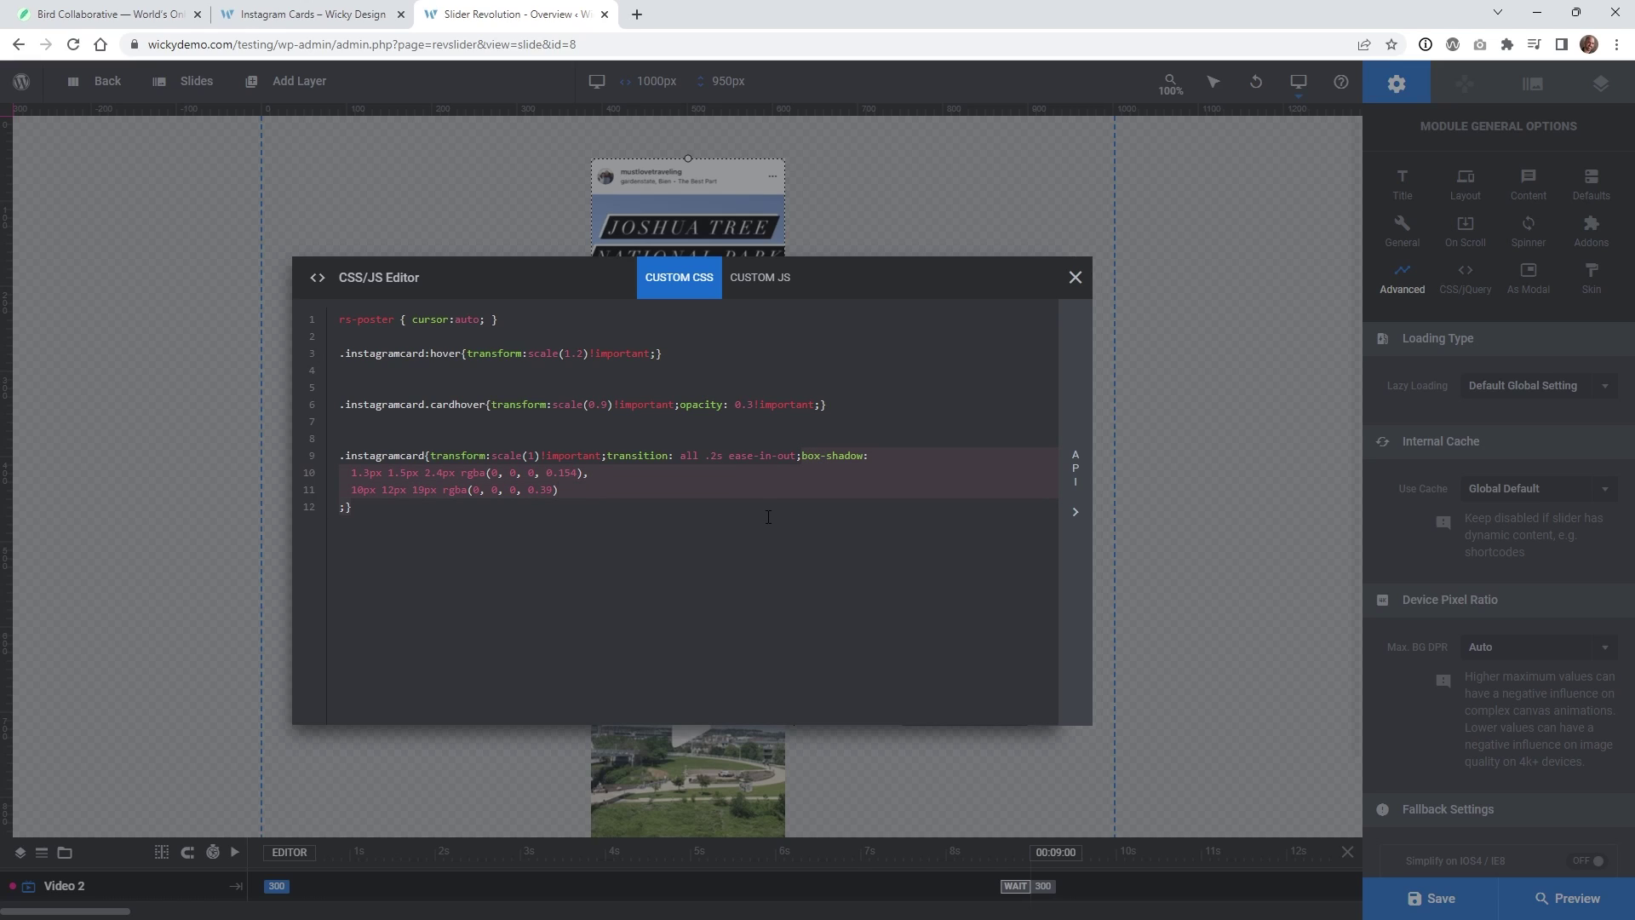
{"action": "left_click", "coordinate": [573, 528]}
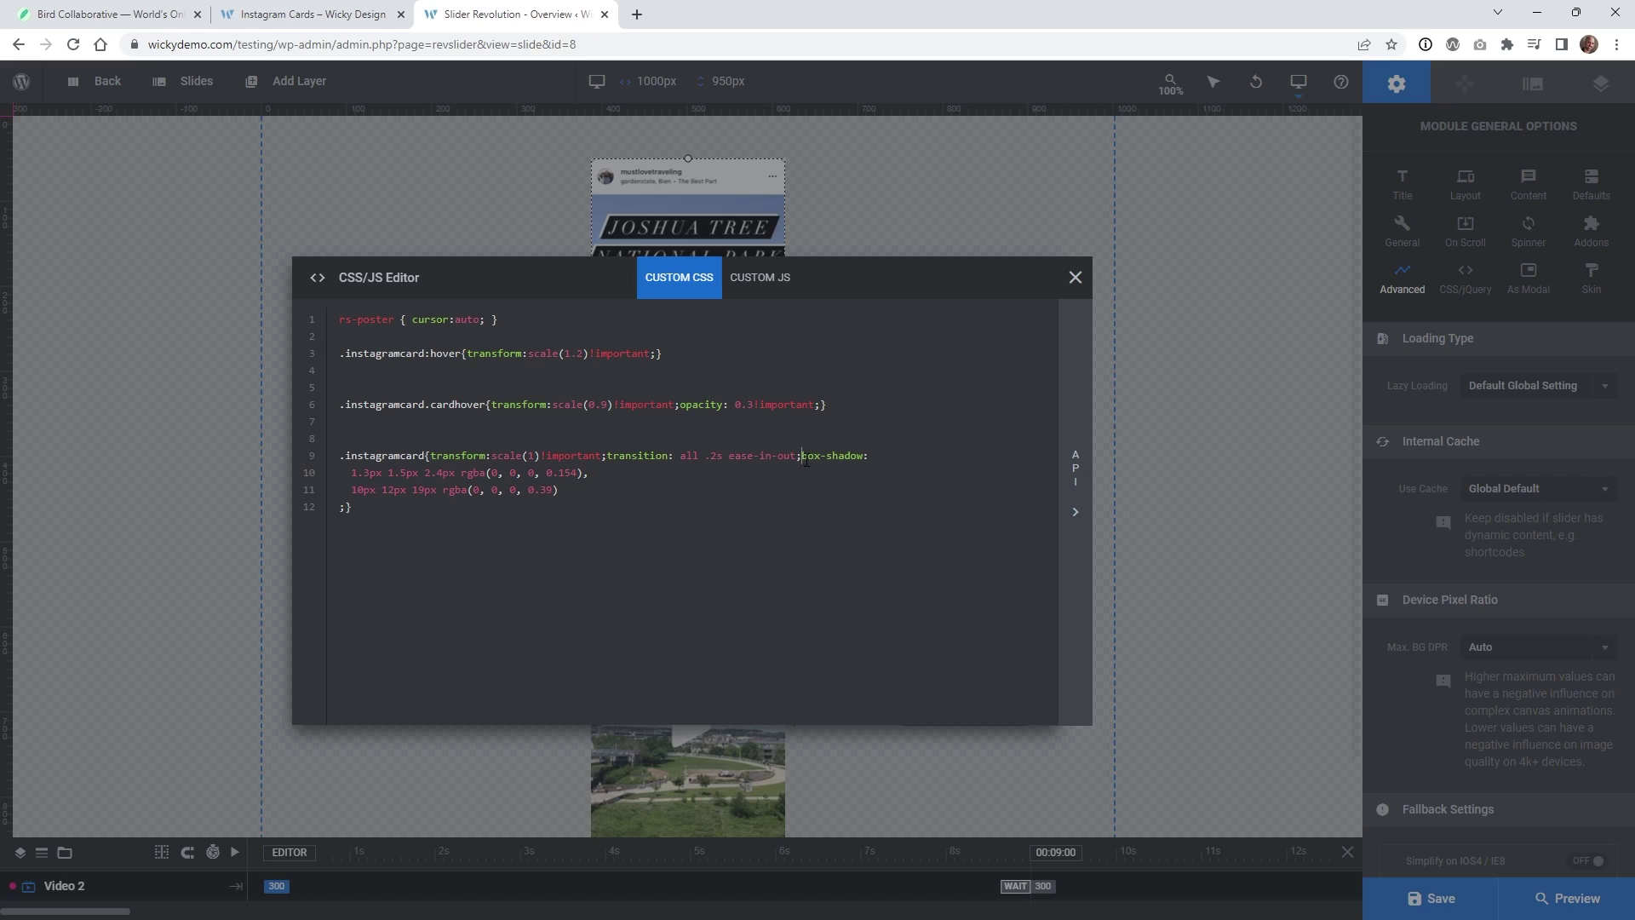
{"action": "left_click_drag", "start_coordinate": [801, 458], "coordinate": [816, 504]}
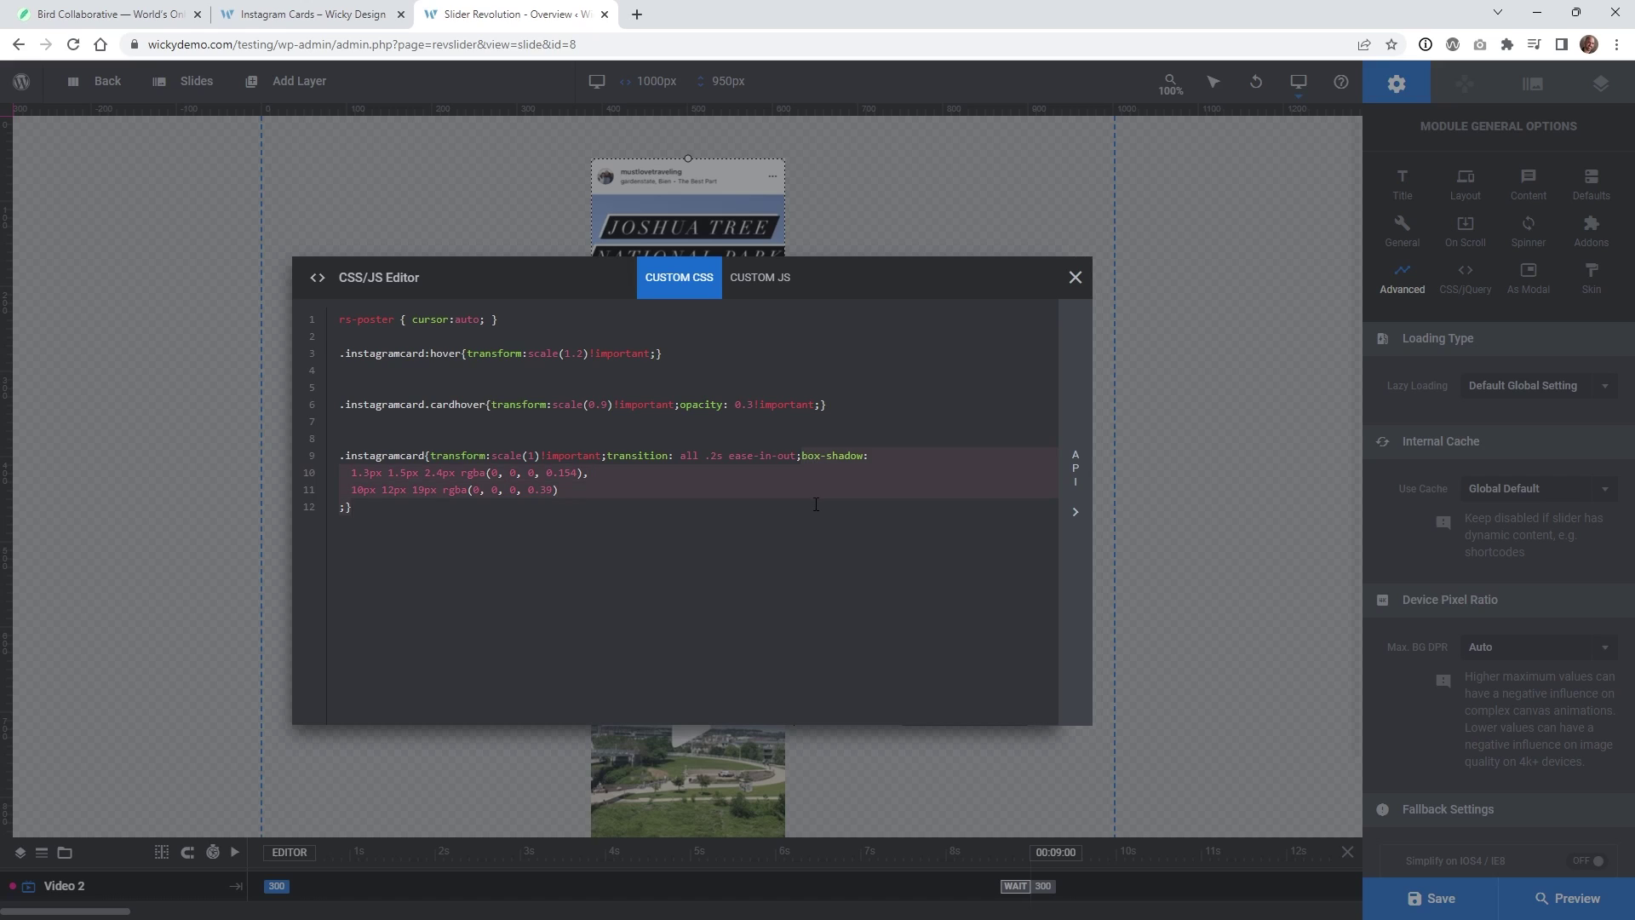
Open shadows.brumm.af in a new tab and generate a box-shadow with 119px horizontal distance and 45px blur strength, selecting its code
{"action": "left_click", "coordinate": [636, 13]}
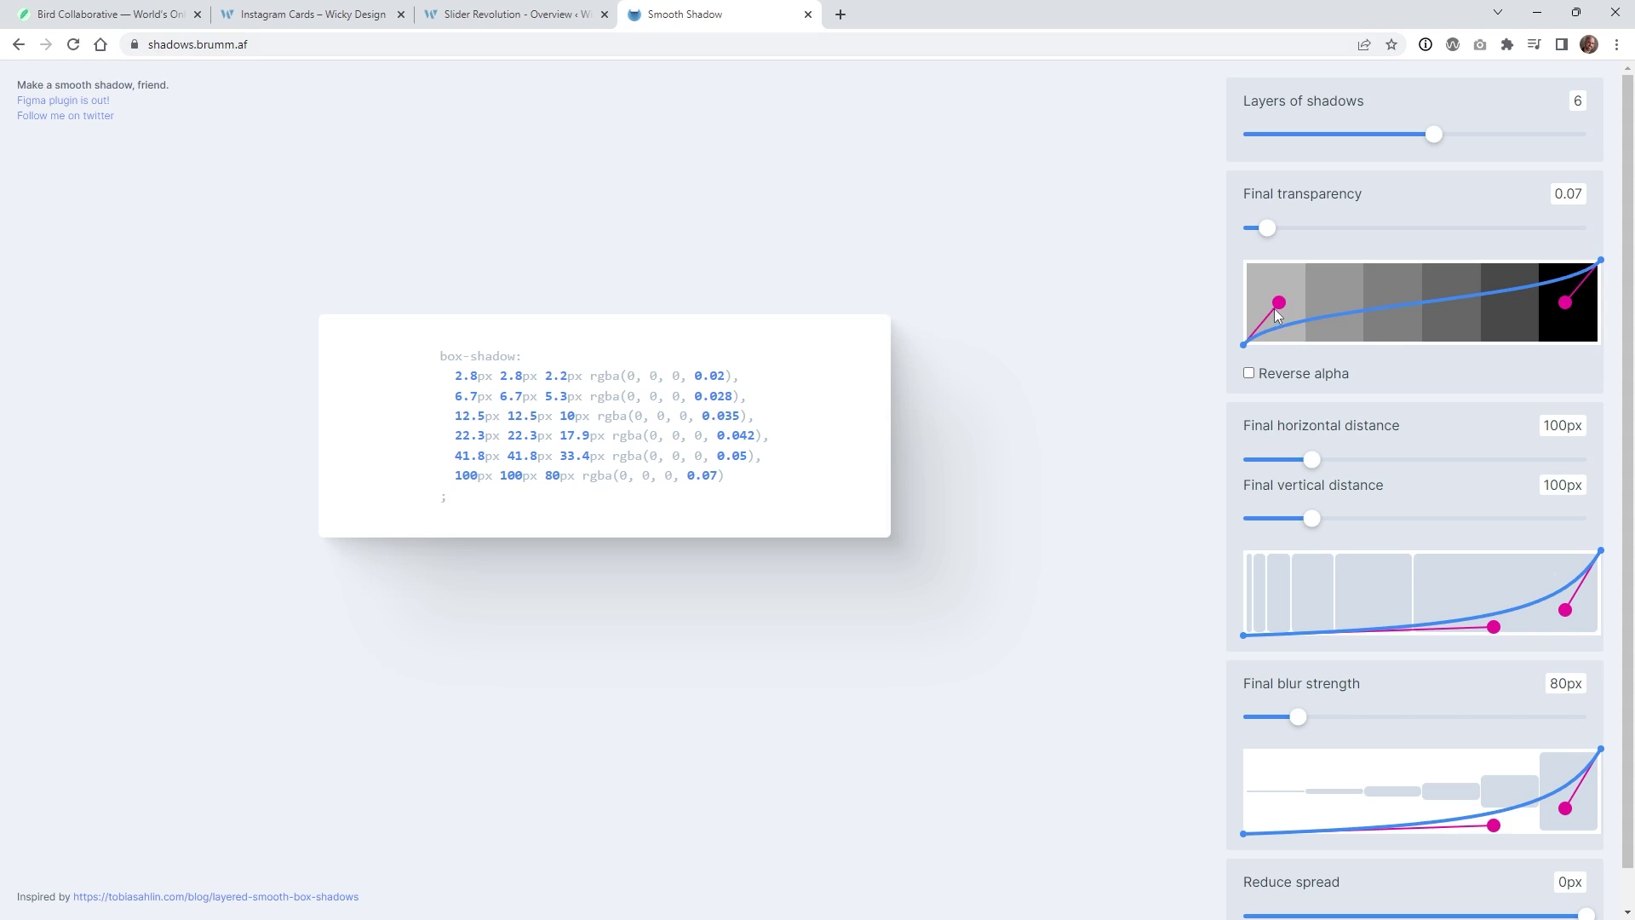
{"action": "mouse_move", "coordinate": [1313, 458]}
{"action": "left_mouse_down"}
{"action": "mouse_move", "coordinate": [1343, 459]}
{"action": "mouse_move", "coordinate": [1324, 460]}
{"action": "left_mouse_up"}
{"action": "scroll", "coordinate": [1372, 553], "scroll_direction": "down", "scroll_amount": 1}
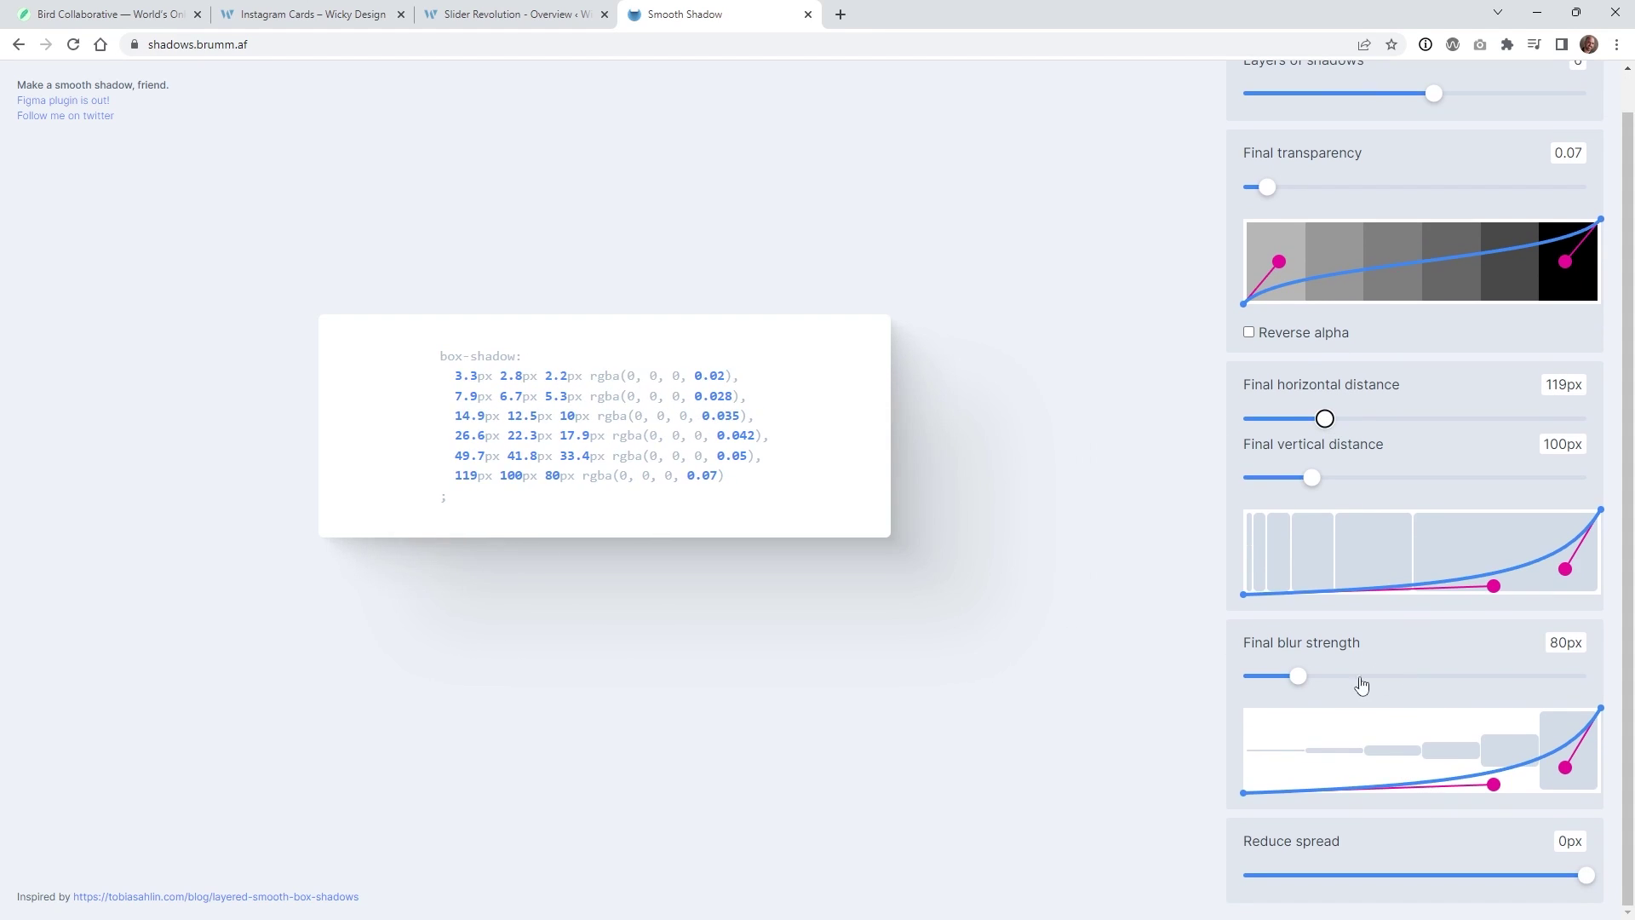
{"action": "mouse_move", "coordinate": [1301, 670]}
{"action": "left_mouse_down"}
{"action": "mouse_move", "coordinate": [1453, 674]}
{"action": "mouse_move", "coordinate": [1240, 697]}
{"action": "mouse_move", "coordinate": [1275, 686]}
{"action": "left_mouse_up"}
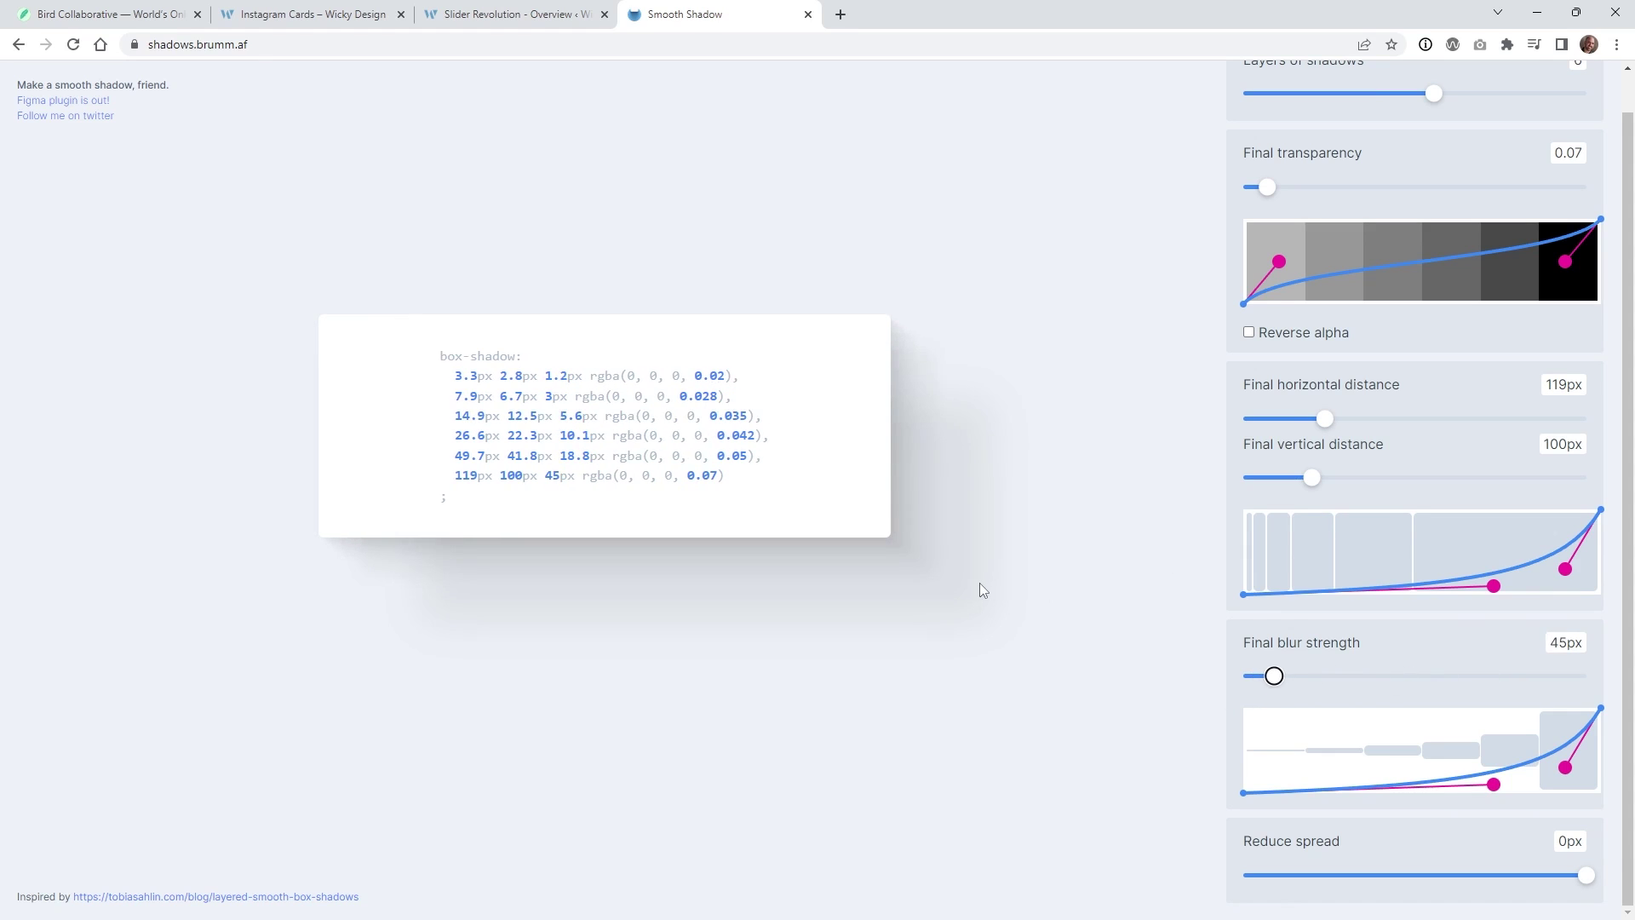
{"action": "scroll", "coordinate": [1235, 298], "scroll_direction": "up", "scroll_amount": 1}
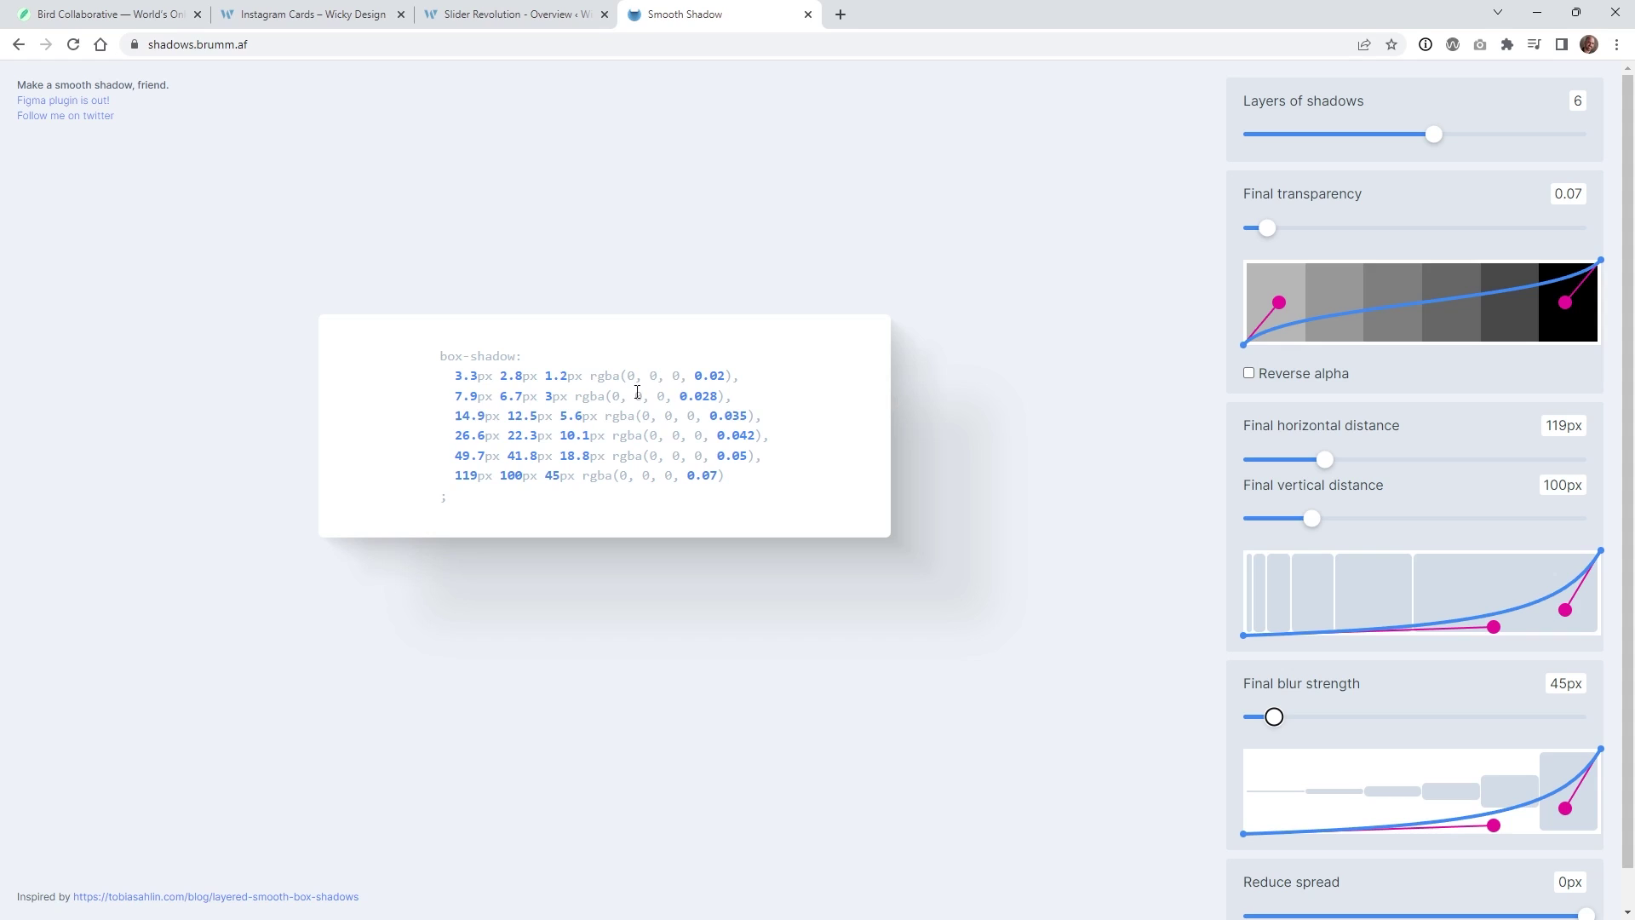
{"action": "left_click_drag", "start_coordinate": [553, 396], "coordinate": [715, 496]}
{"action": "key", "text": "ctrl+a"}
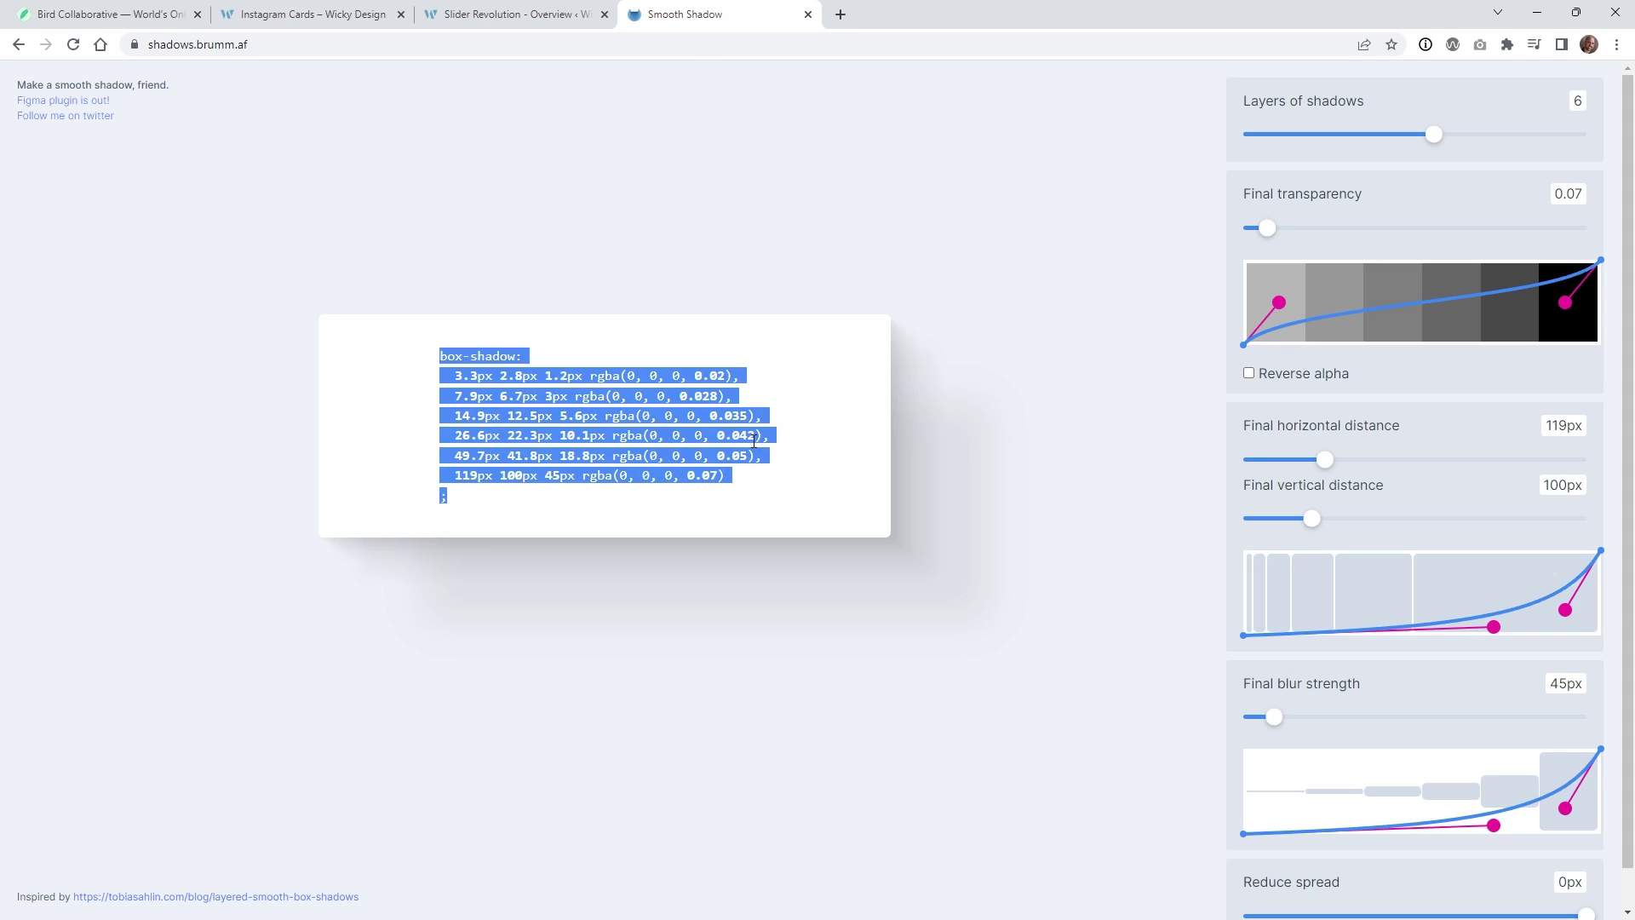
Return to Slider Revolution, close the CSS editor and check the cards' shadows in the module preview
{"action": "left_click", "coordinate": [511, 15]}
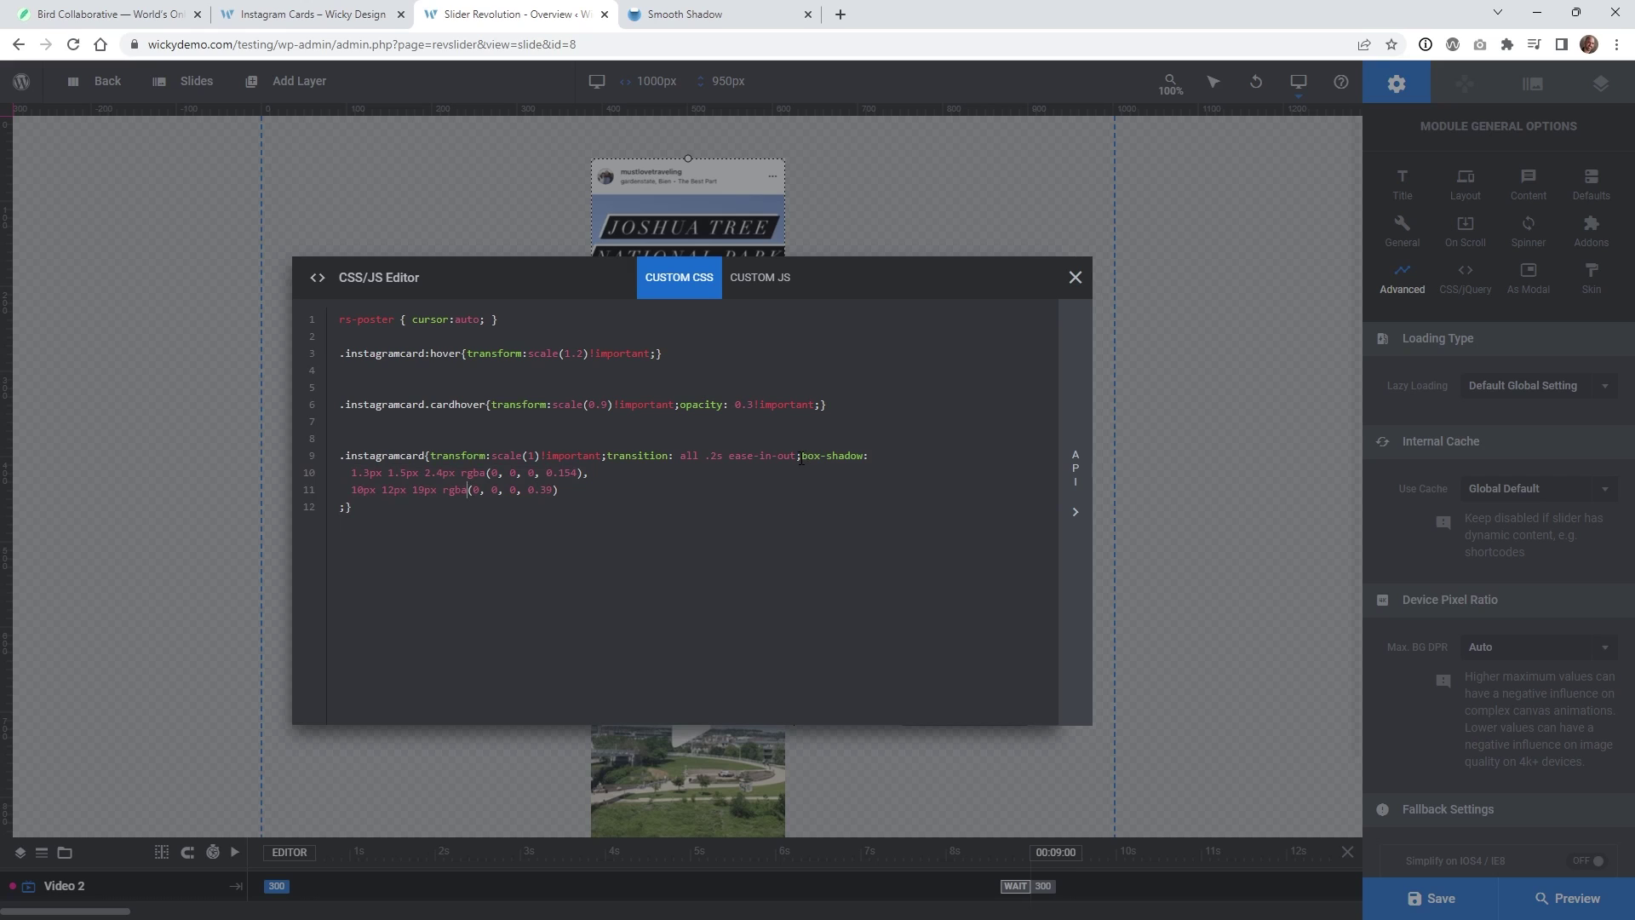
{"action": "left_click", "coordinate": [1075, 277]}
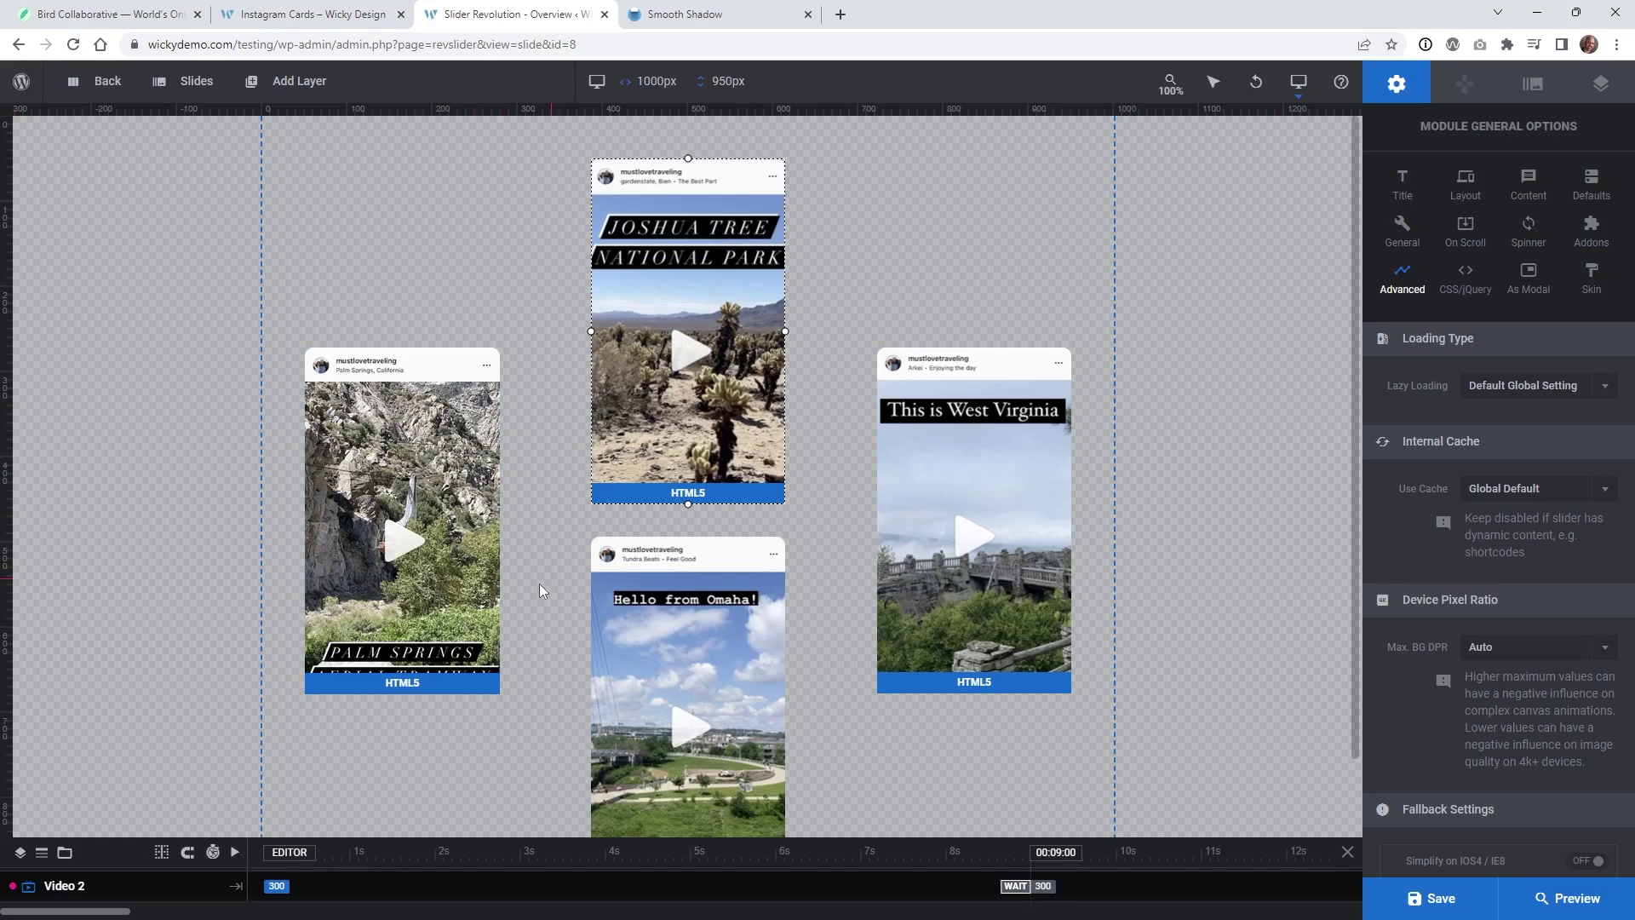
{"action": "left_click", "coordinate": [1556, 900]}
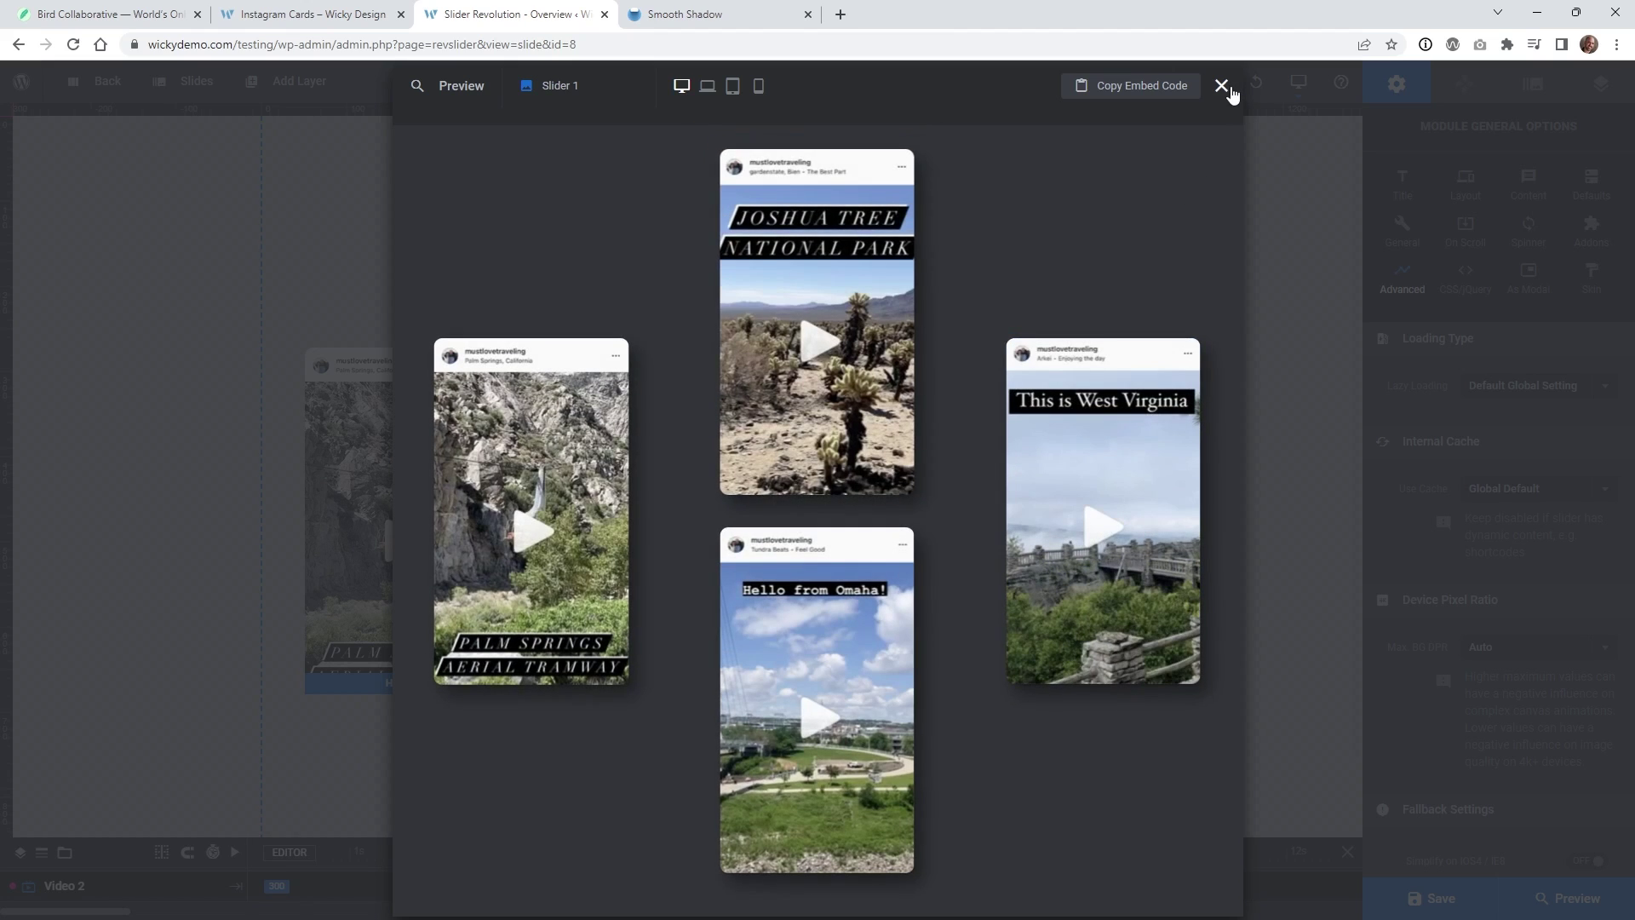
{"action": "left_click", "coordinate": [1221, 86]}
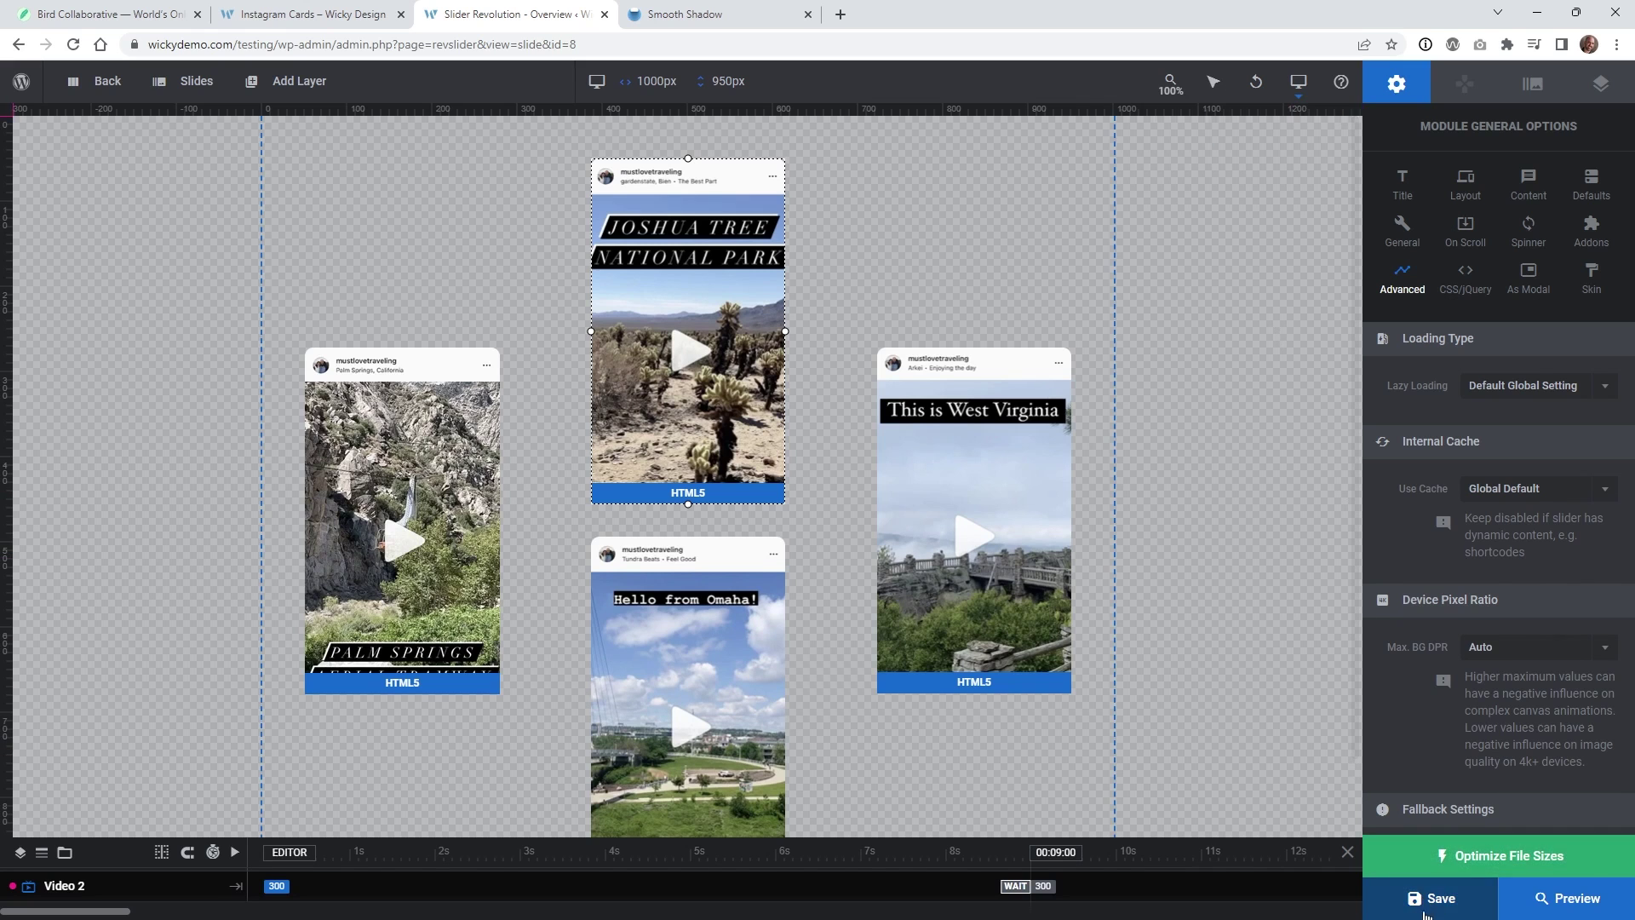
{"action": "scroll", "coordinate": [1439, 731], "scroll_direction": "down", "scroll_amount": 2}
{"action": "scroll", "coordinate": [1439, 728], "scroll_direction": "up", "scroll_amount": 2}
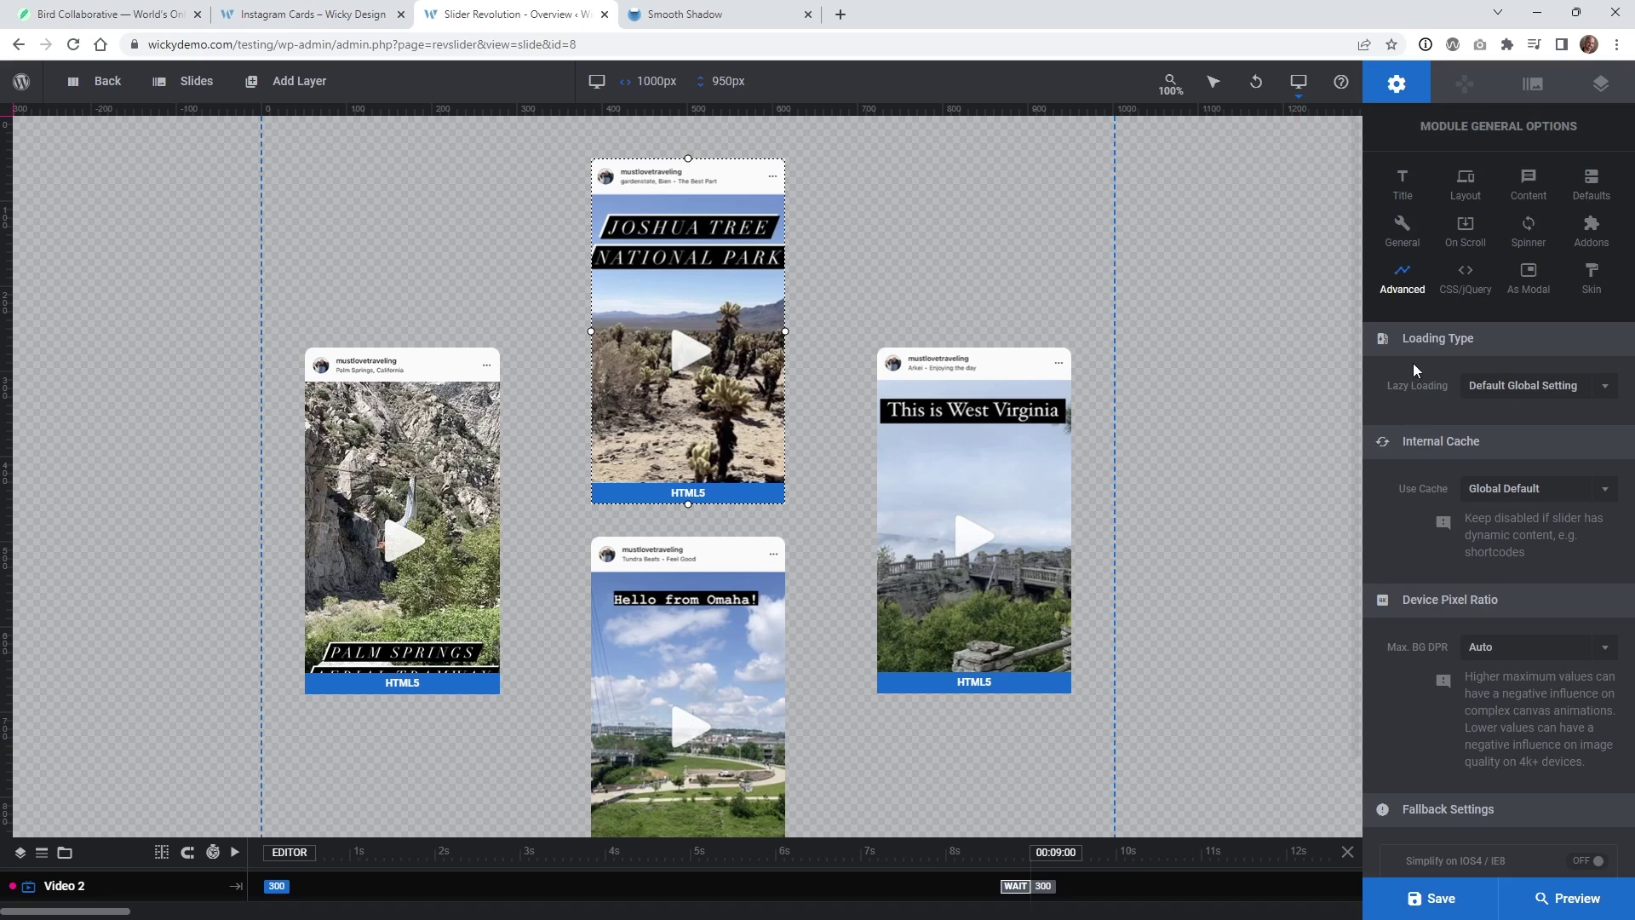
Check how the Palm Springs card behaves on hover in the published Instagram Cards page, and return to the Slider Revolution editor
{"action": "left_click", "coordinate": [317, 8]}
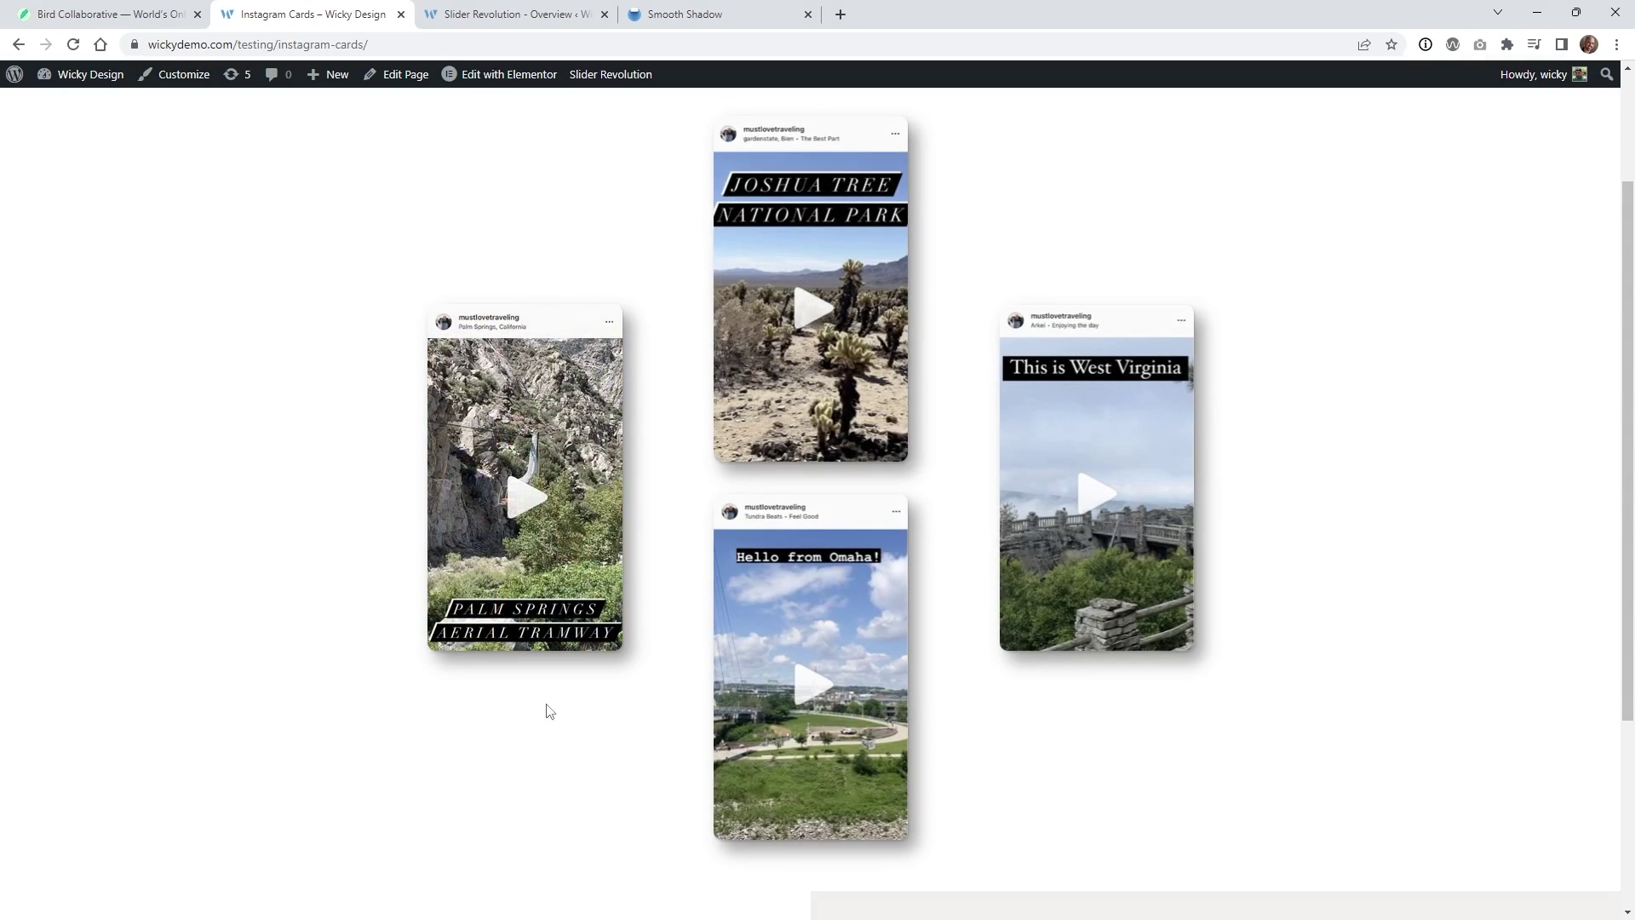
{"action": "mouse_move", "coordinate": [550, 637]}
{"action": "left_click", "coordinate": [522, 10]}
Review Video-1's first action, checking its interaction options, choosing Start Media as the action type and inspecting the available target layers
{"action": "left_click", "coordinate": [557, 334]}
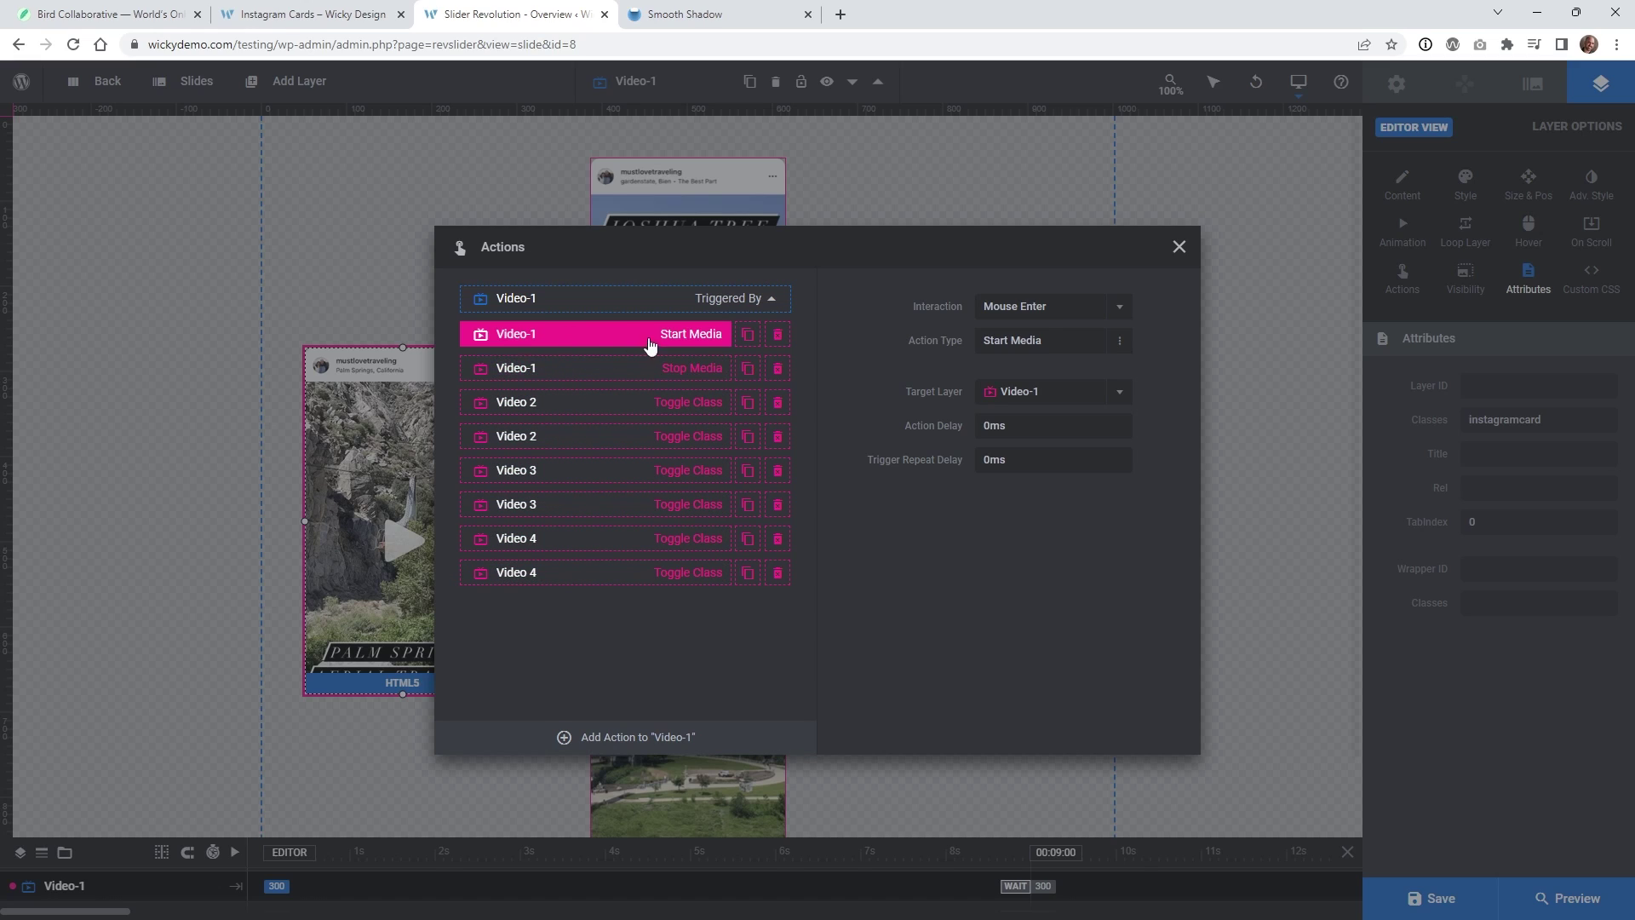
{"action": "left_click", "coordinate": [1048, 316]}
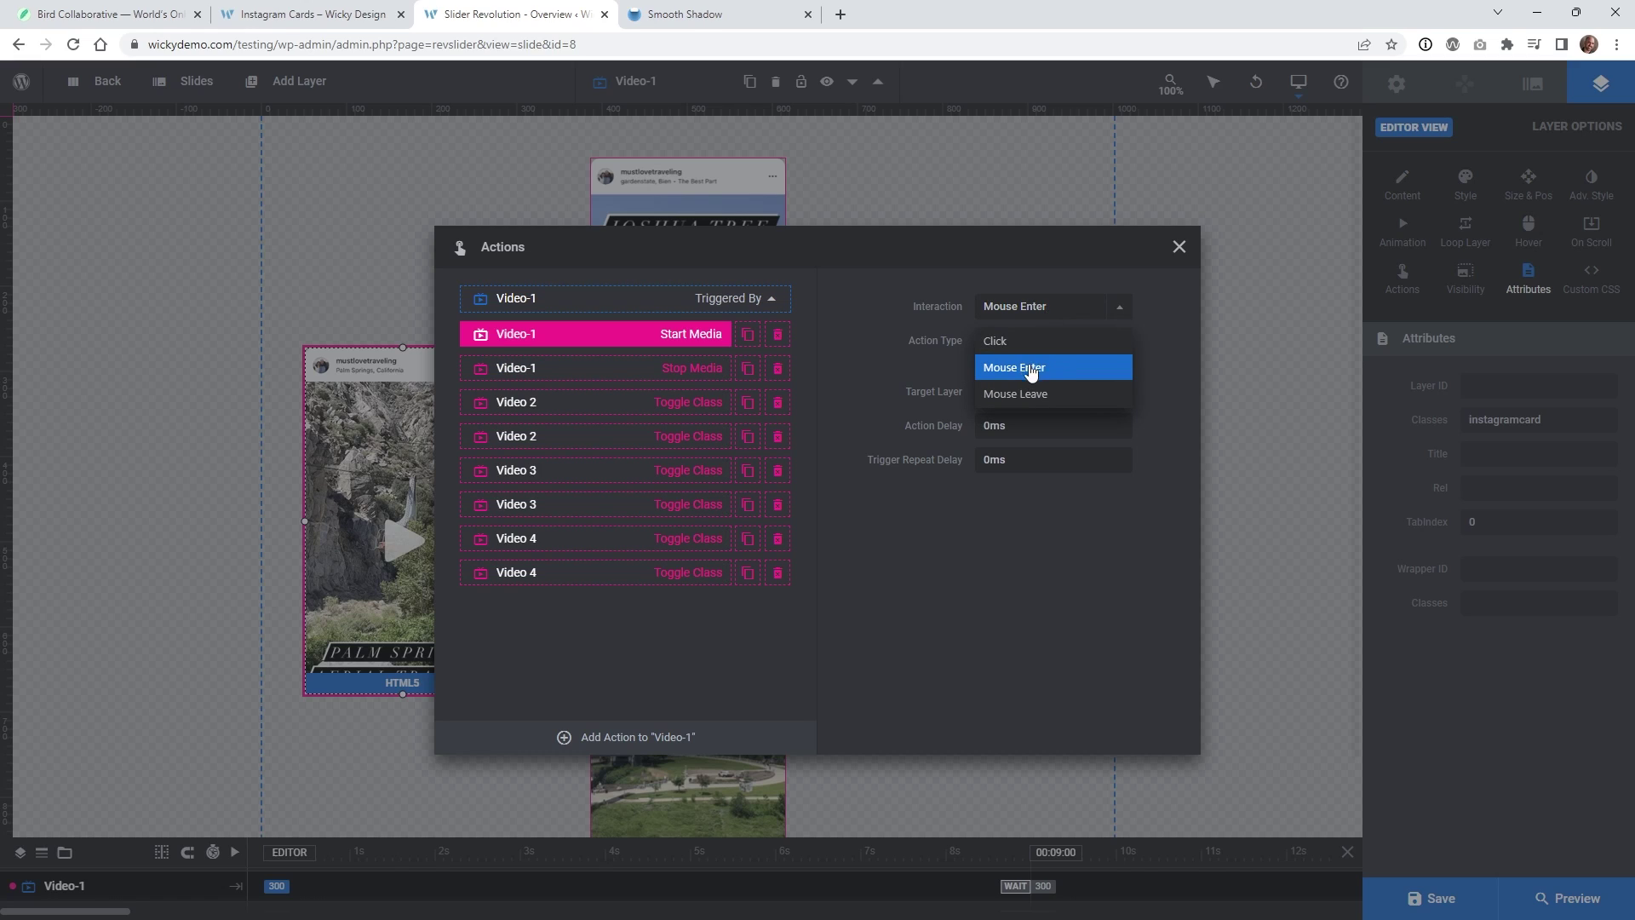
{"action": "left_click", "coordinate": [890, 359]}
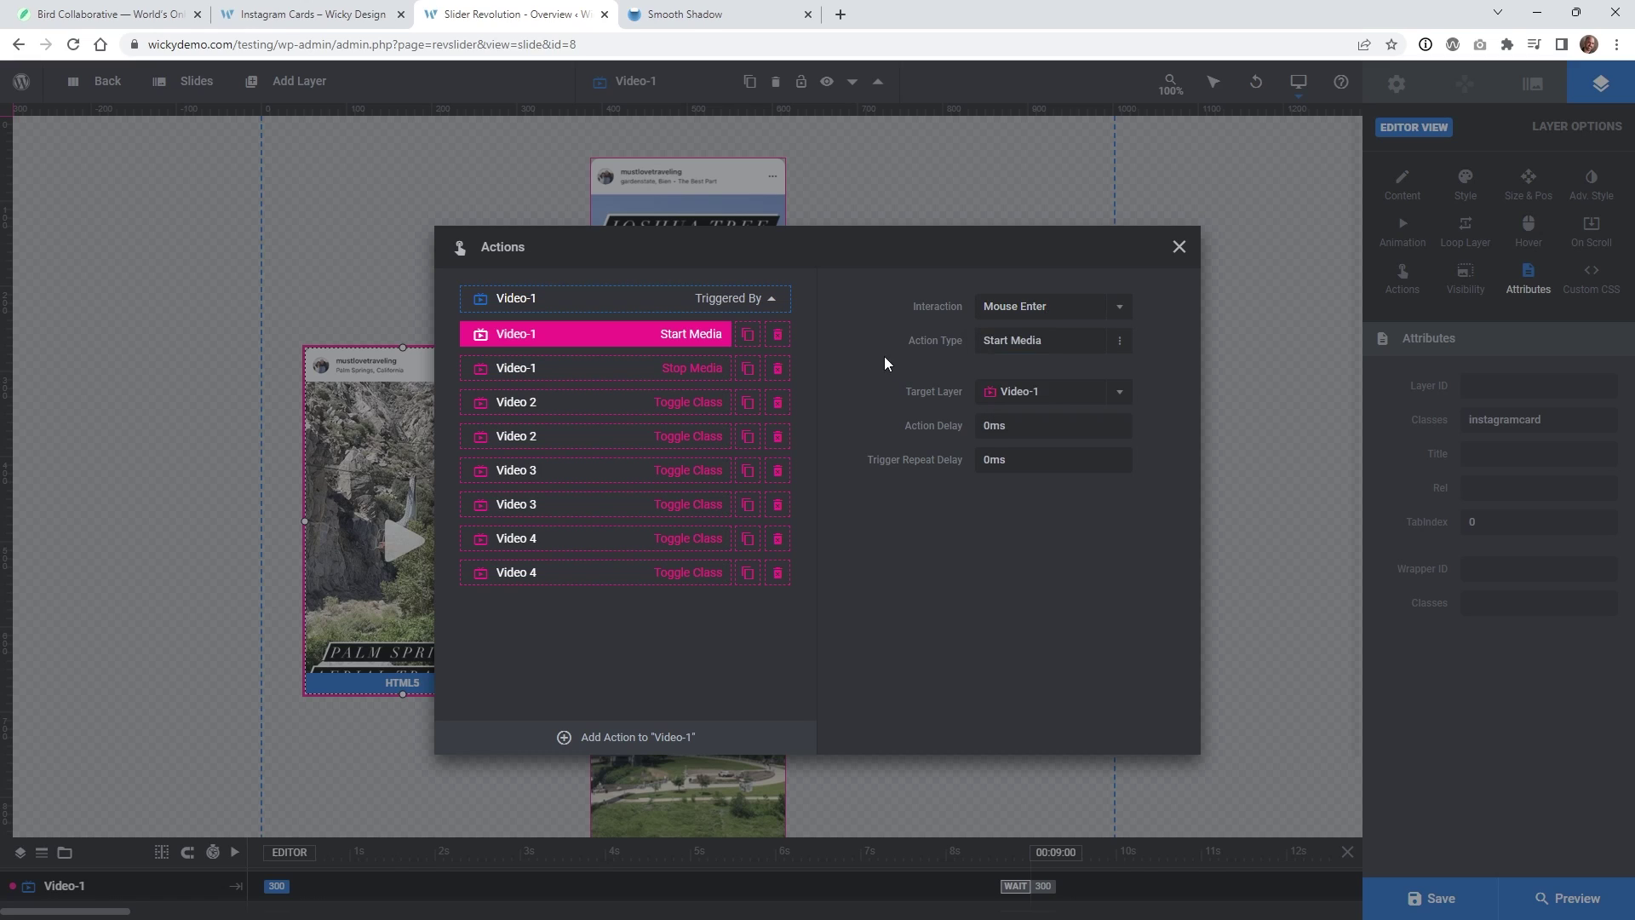
{"action": "left_click", "coordinate": [1032, 343]}
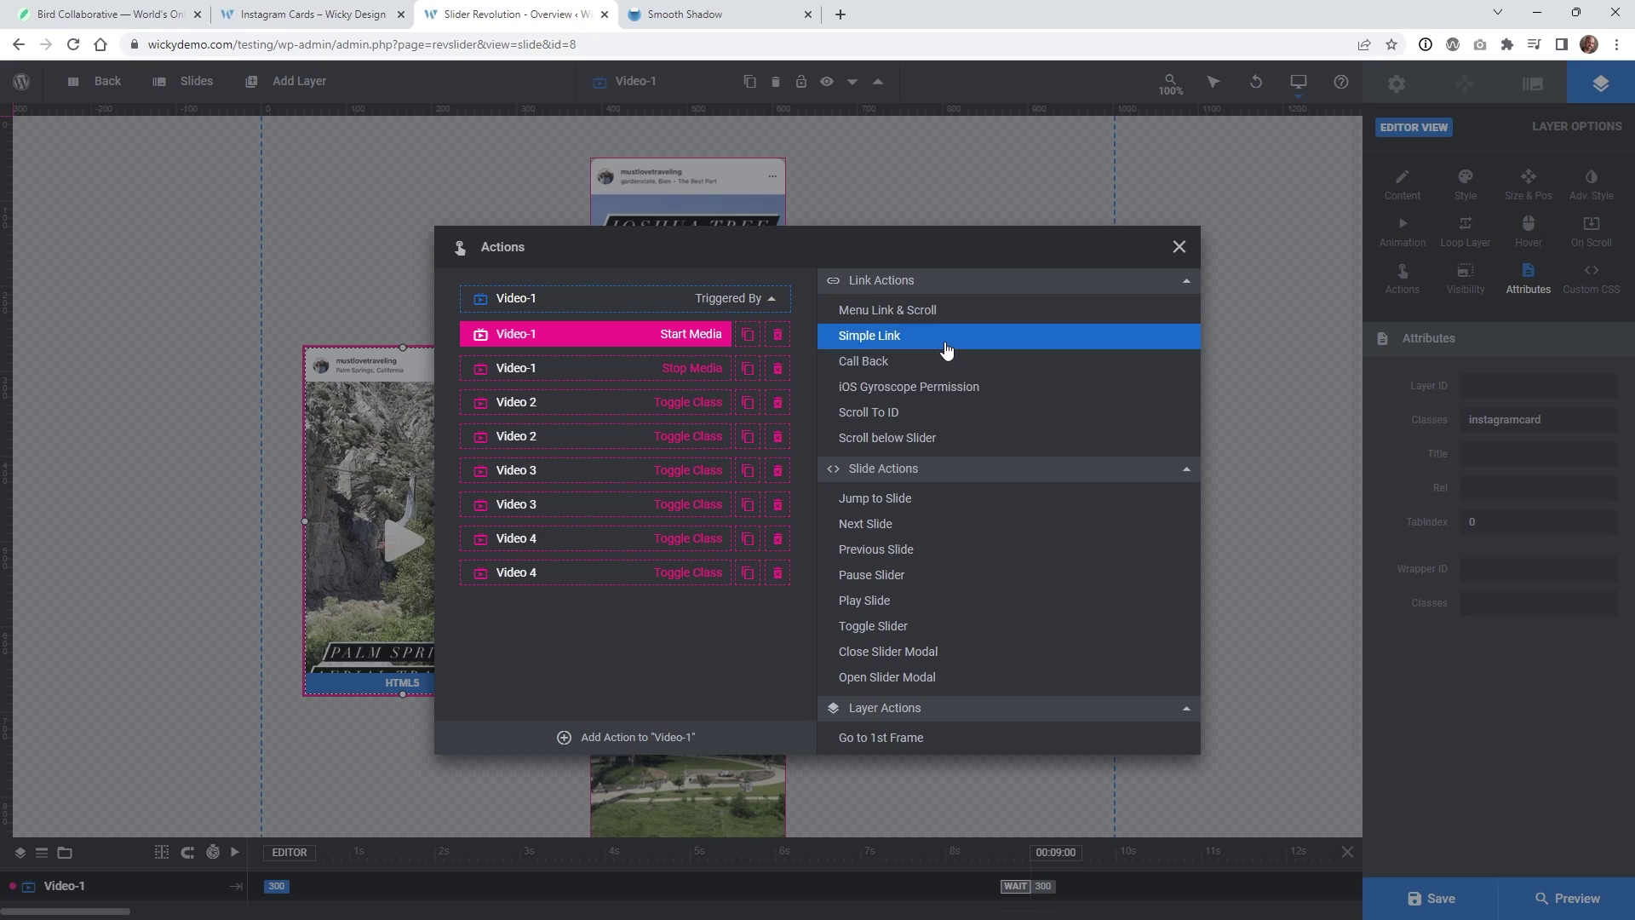
{"action": "scroll", "coordinate": [1017, 467], "scroll_direction": "down", "scroll_amount": 2}
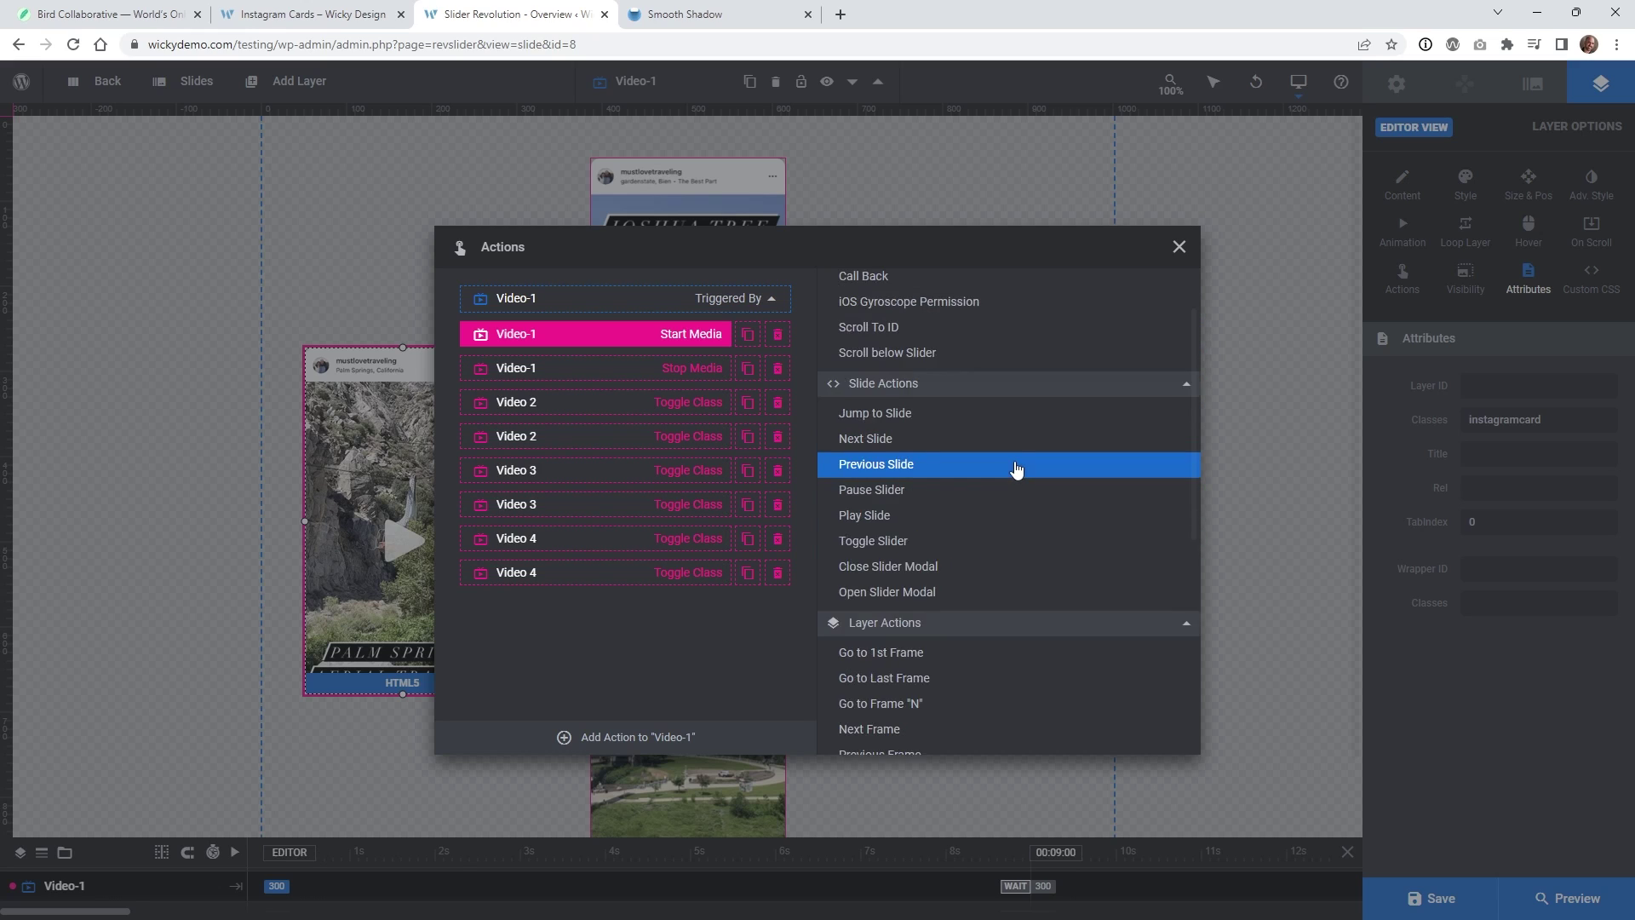
{"action": "scroll", "coordinate": [1015, 468], "scroll_direction": "down", "scroll_amount": 5}
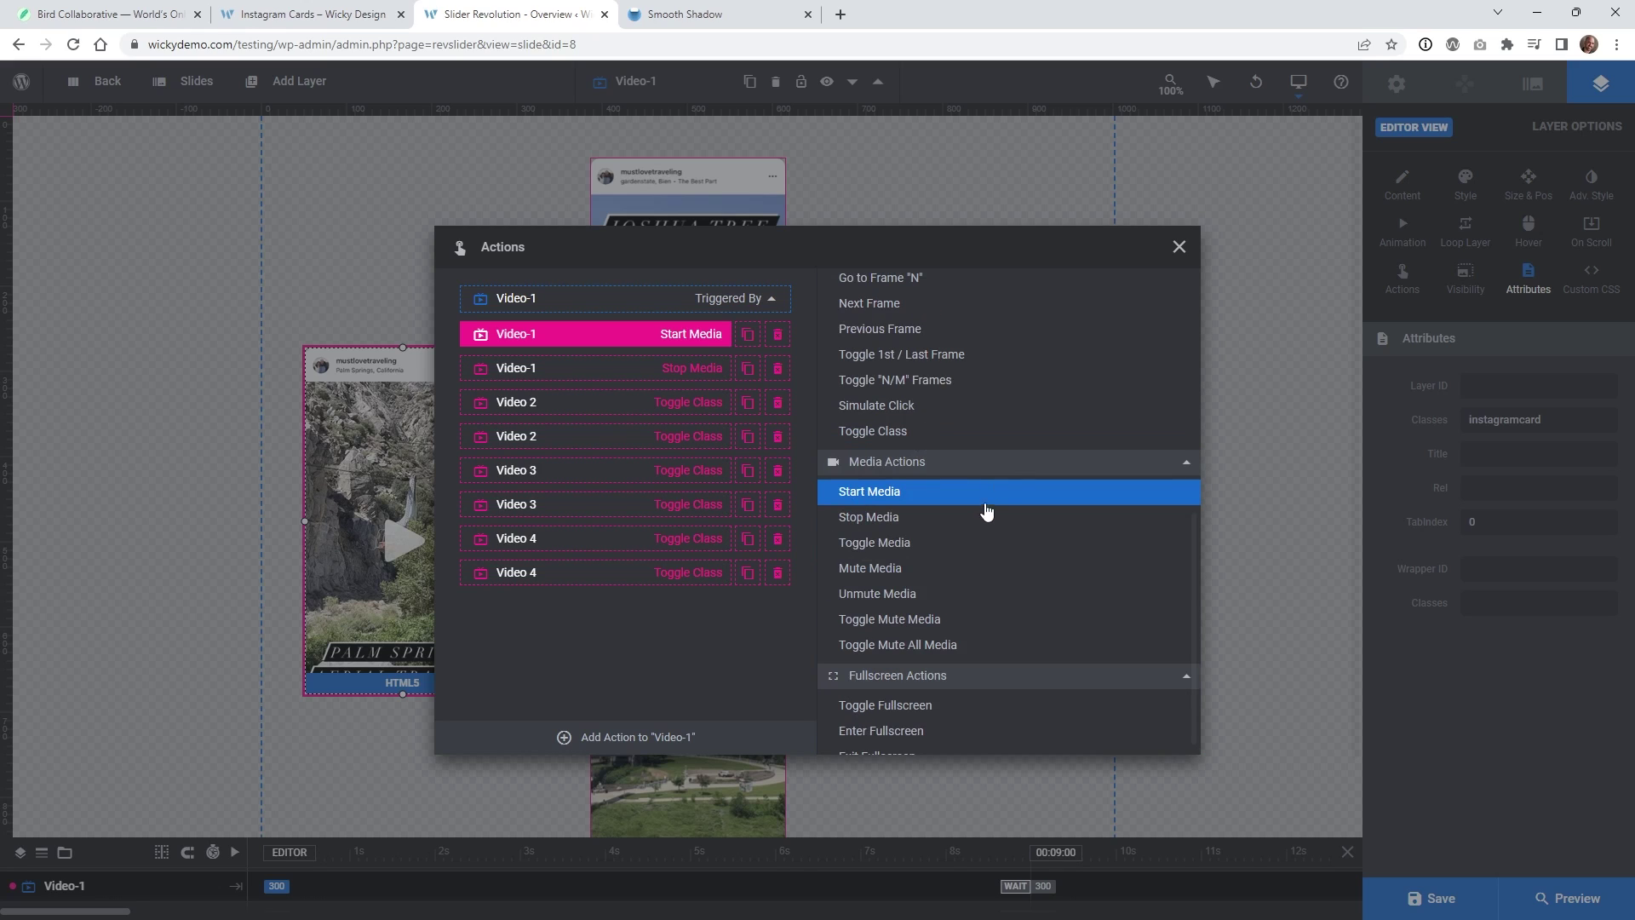
{"action": "left_click", "coordinate": [890, 502]}
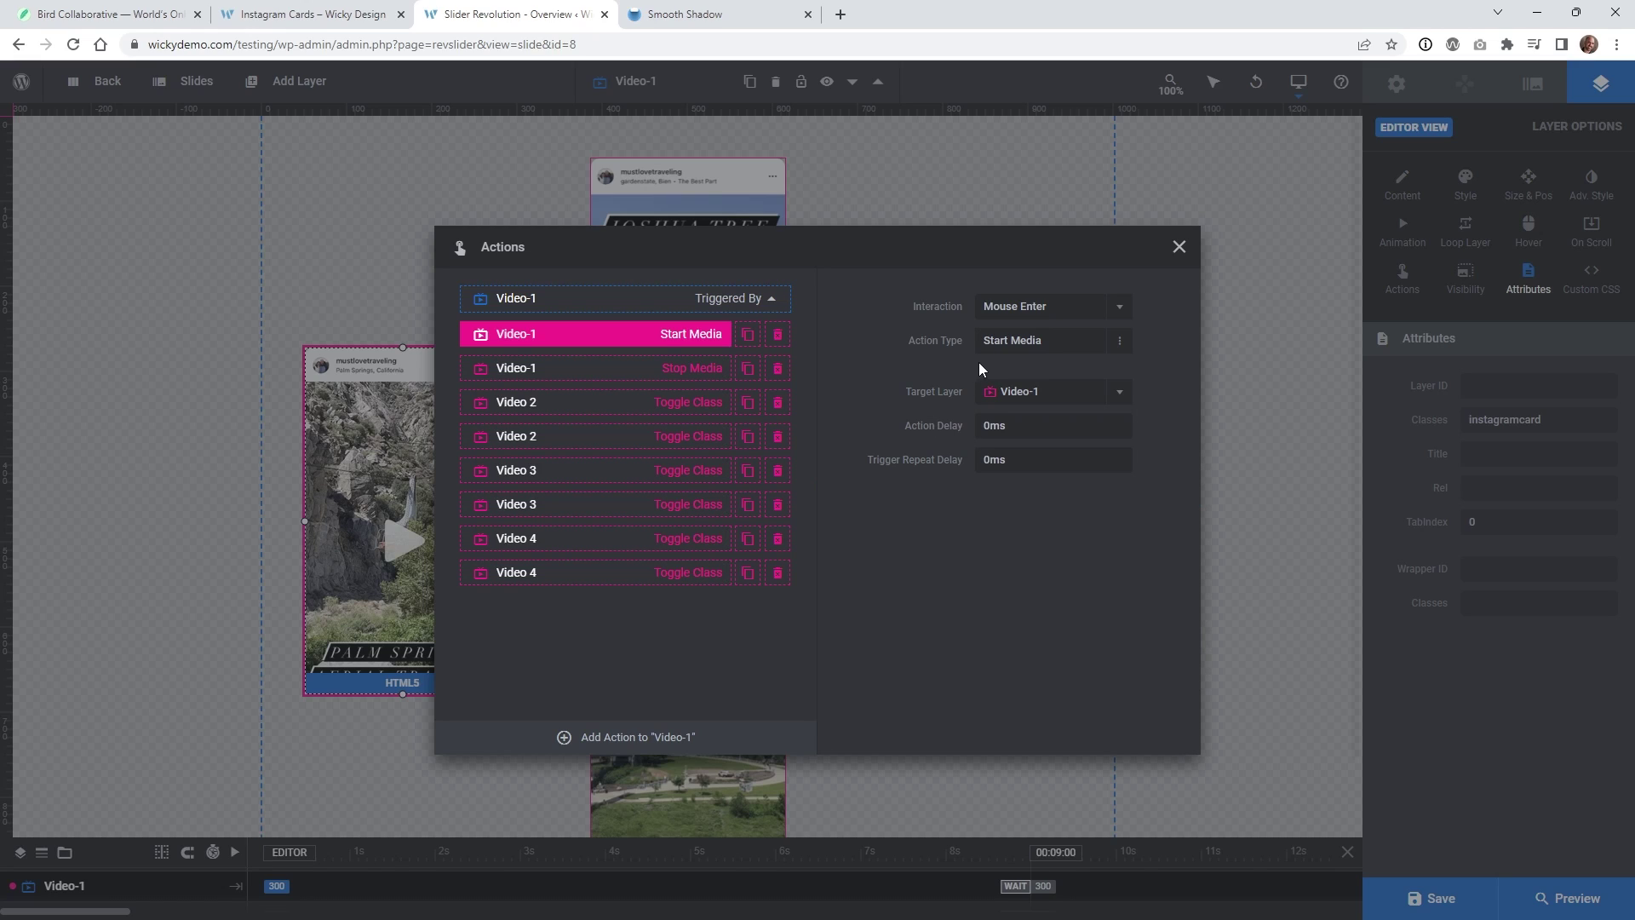
{"action": "left_click", "coordinate": [1011, 400]}
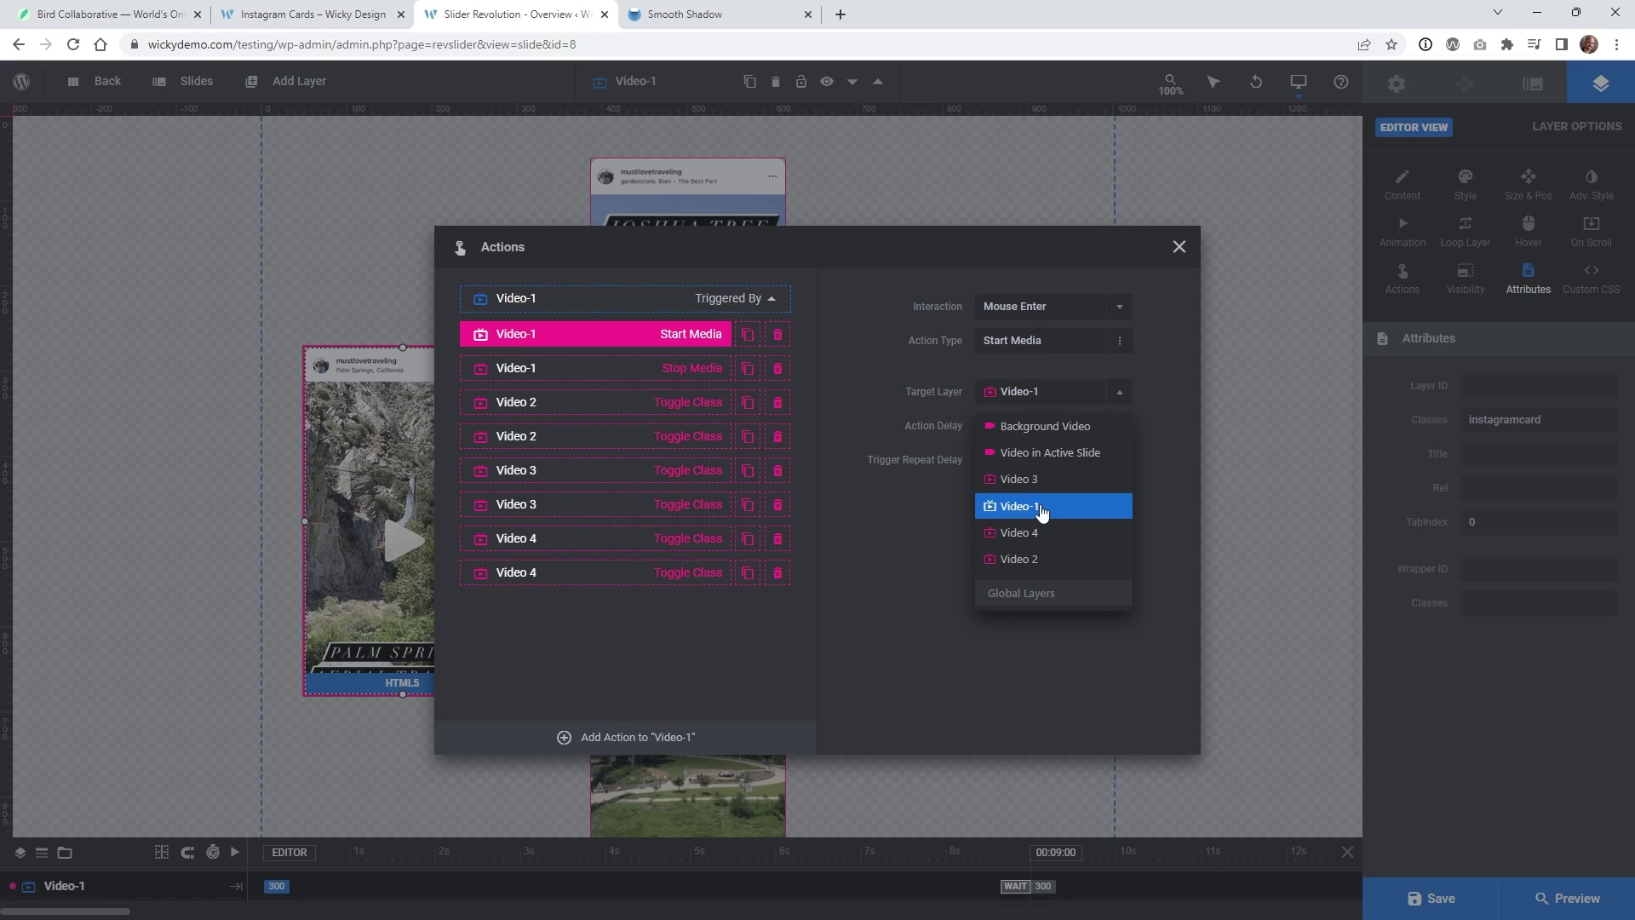
{"action": "left_click", "coordinate": [943, 555]}
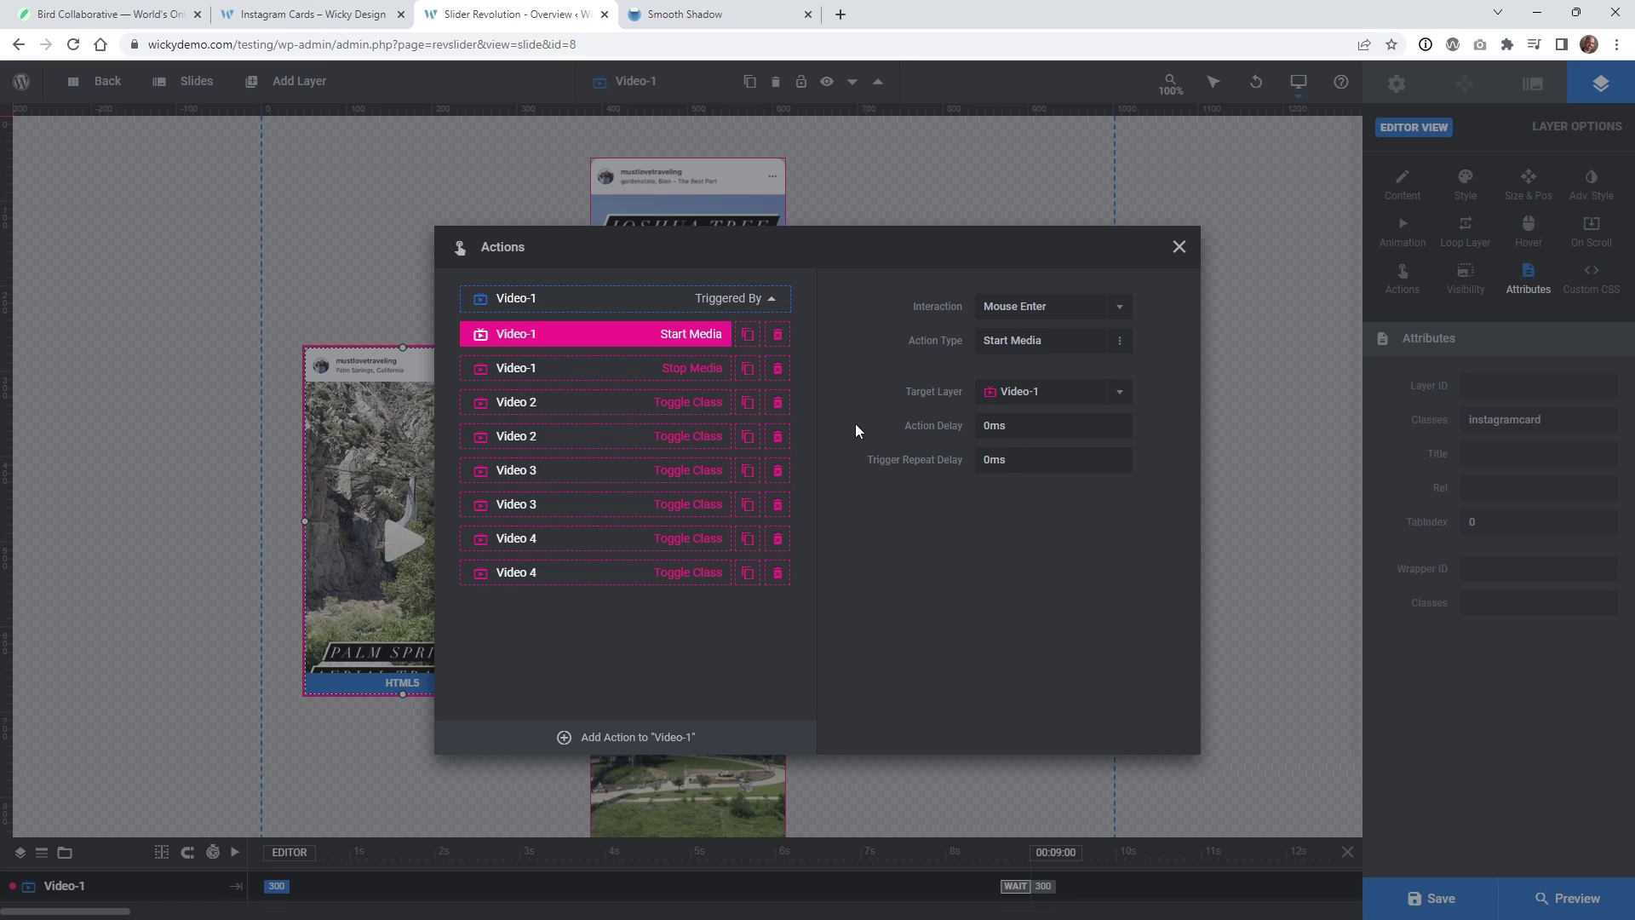
Set Video-1's second action to the Mouse Leave interaction with the Stop Media action type
{"action": "left_click", "coordinate": [643, 376]}
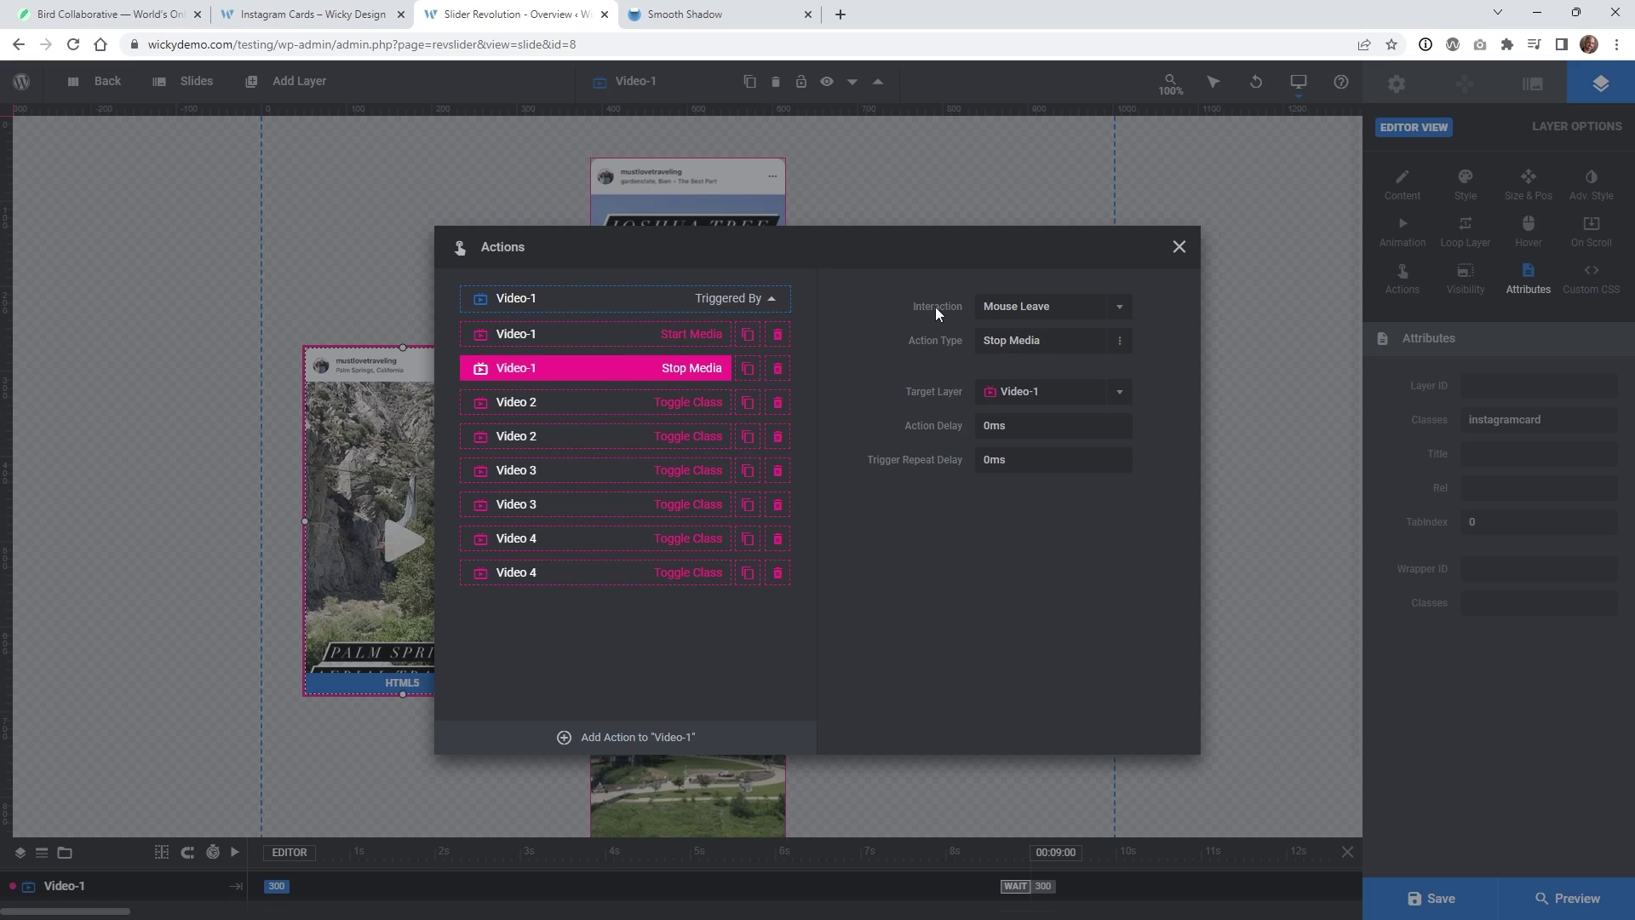
{"action": "left_click", "coordinate": [1029, 318]}
{"action": "left_click", "coordinate": [1014, 398]}
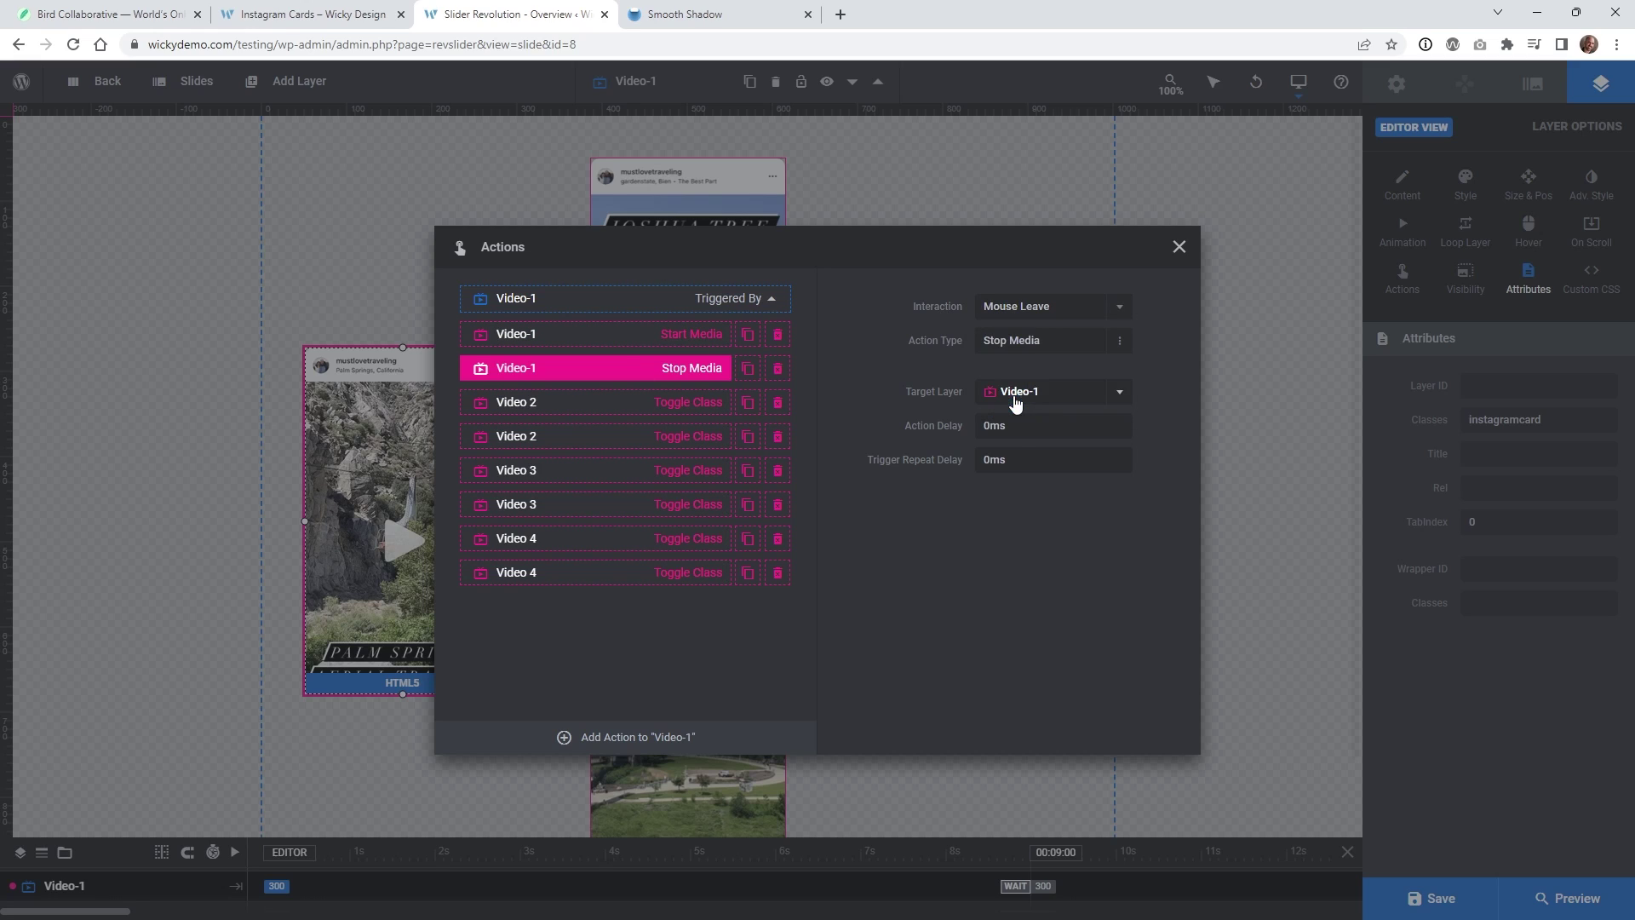
{"action": "left_click", "coordinate": [1016, 344]}
{"action": "left_click", "coordinate": [883, 521]}
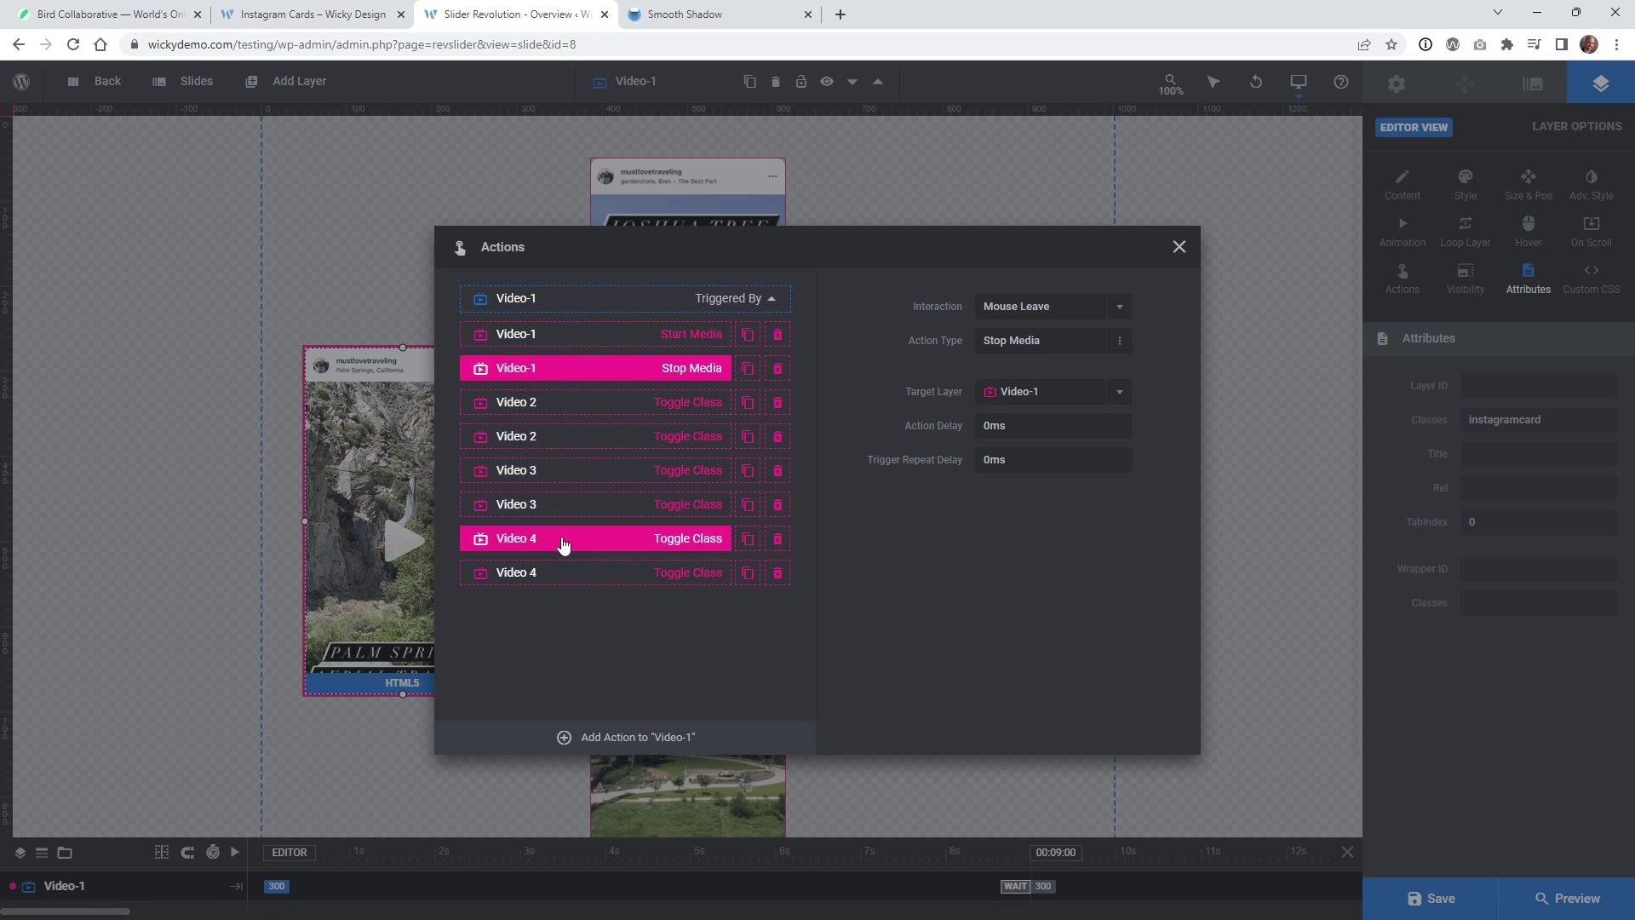
Review the first Video 2 action's interaction options and choose Toggle Class among the layer actions as its type
{"action": "left_click", "coordinate": [570, 415]}
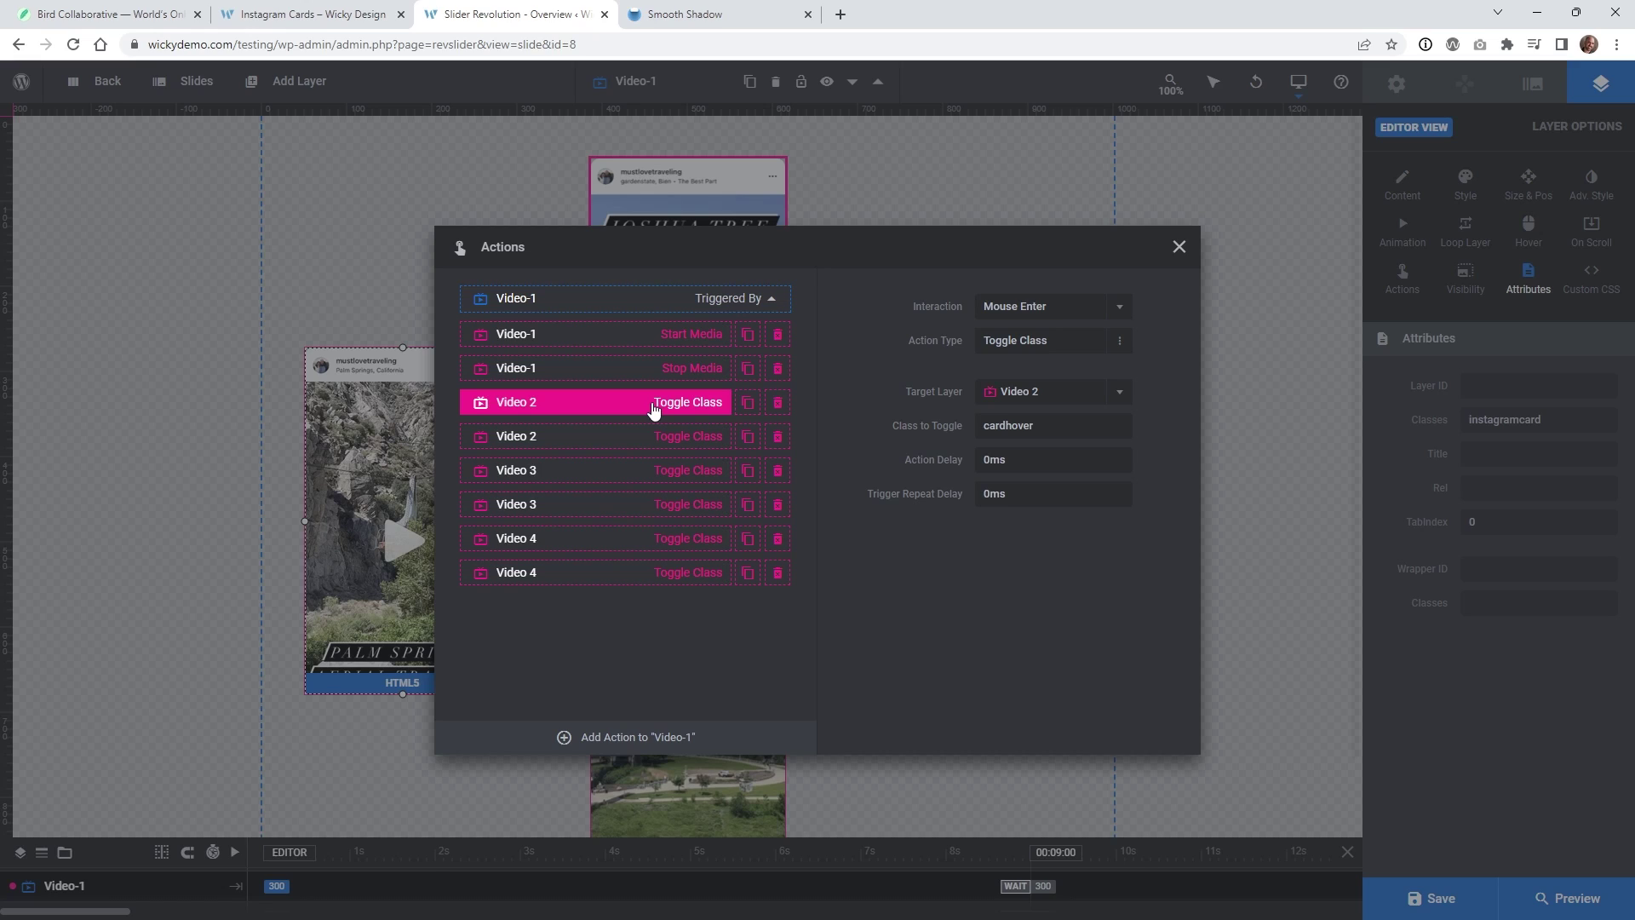
{"action": "left_click", "coordinate": [1028, 314]}
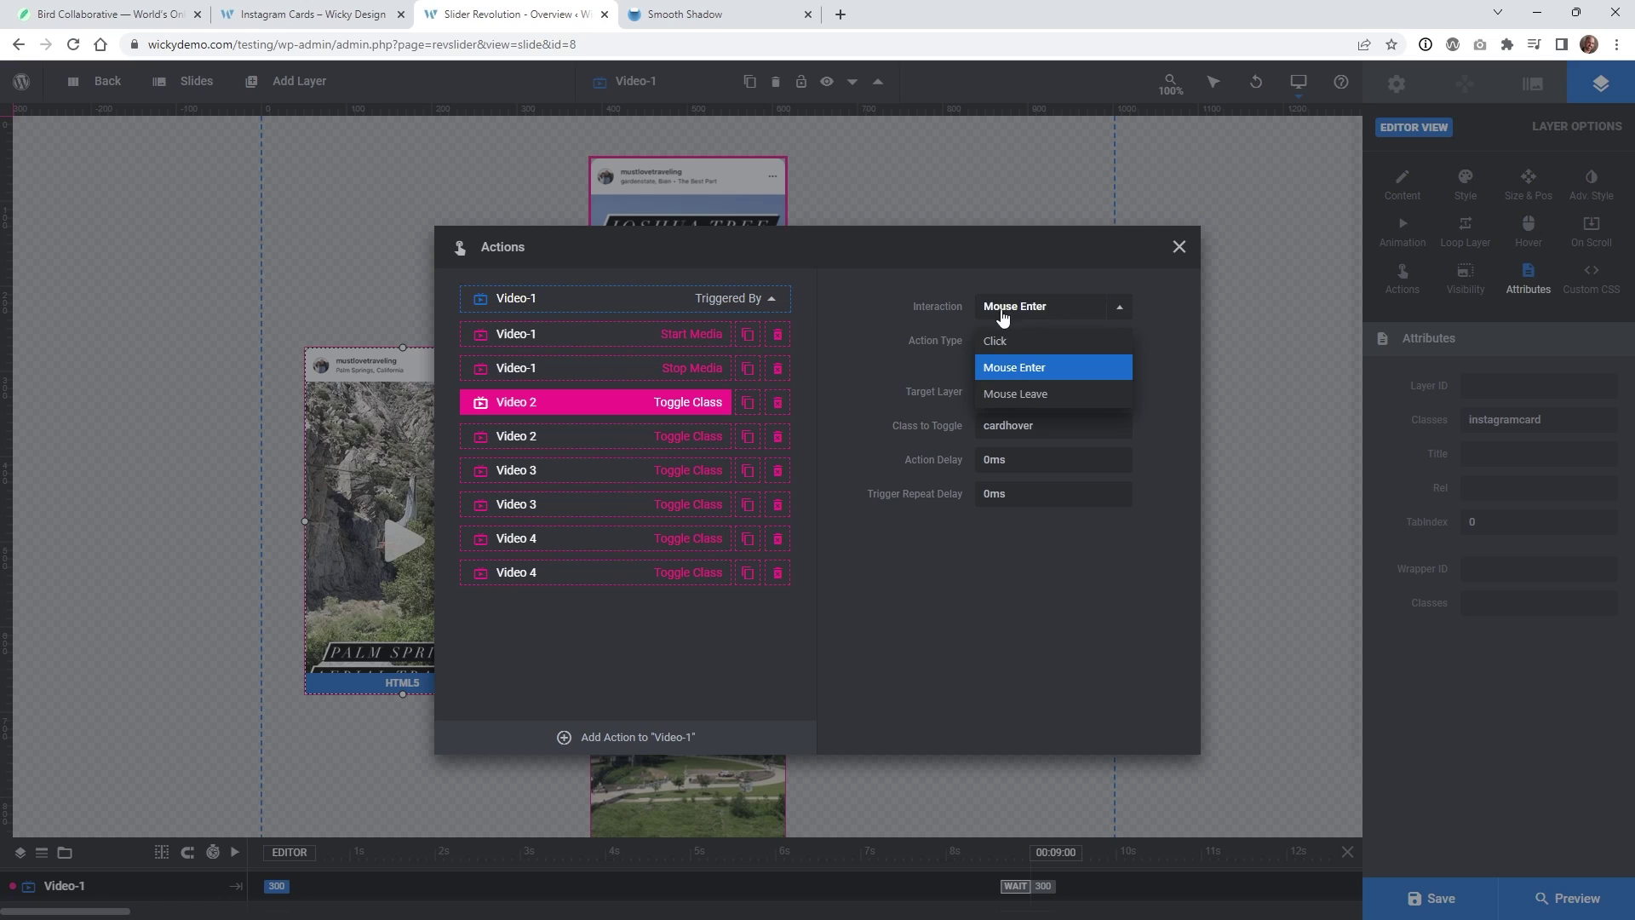
{"action": "left_click", "coordinate": [849, 380]}
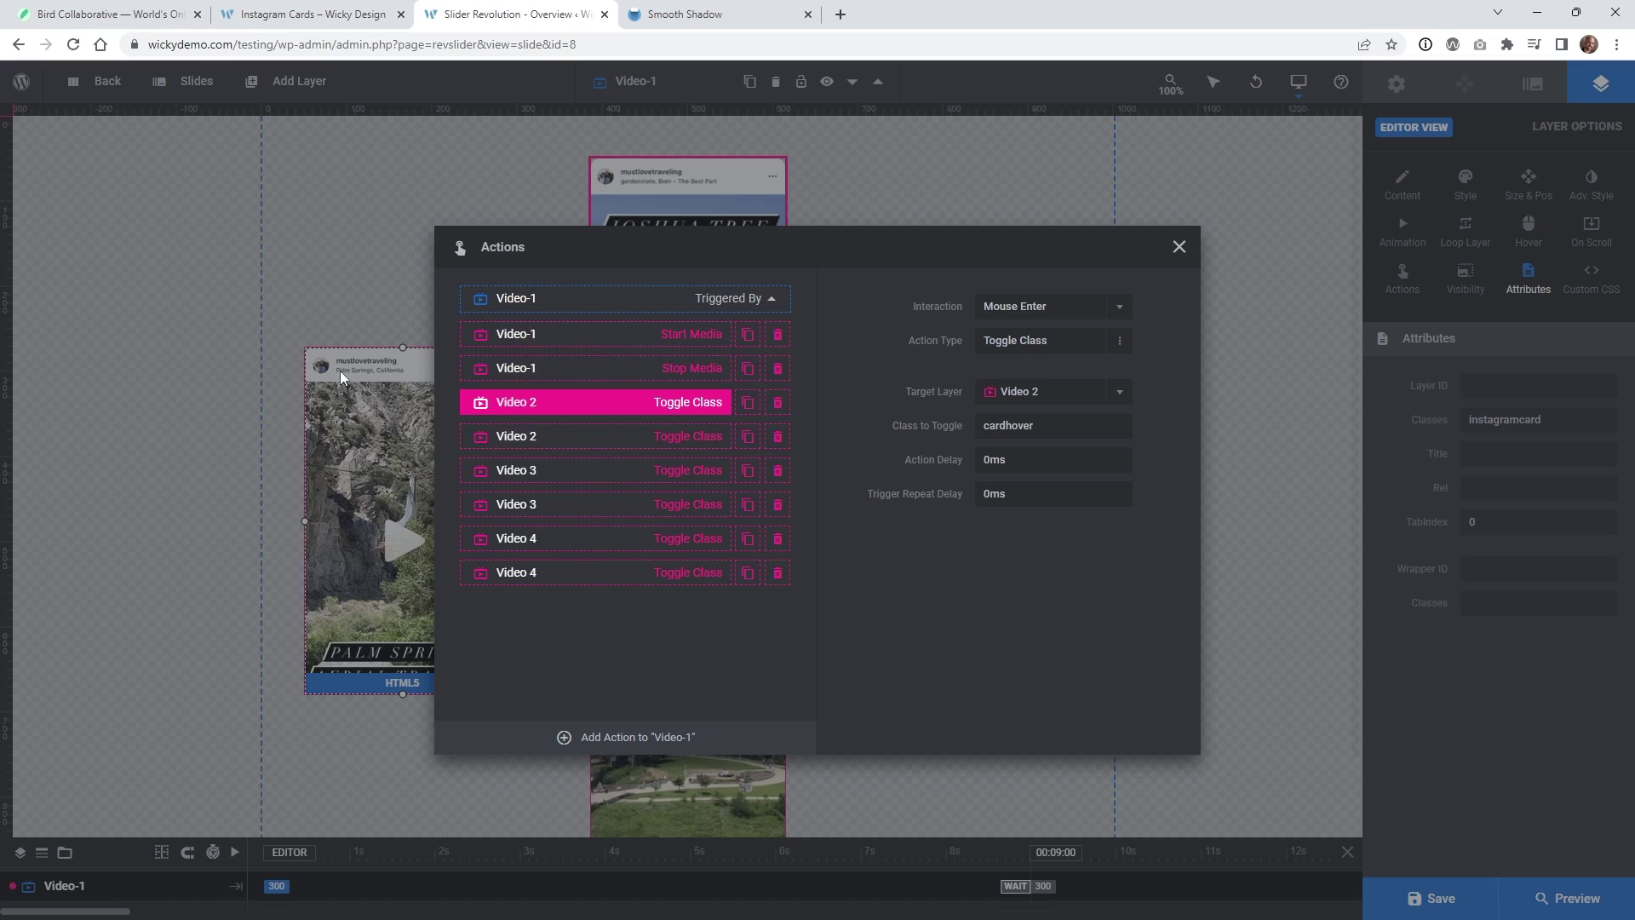
{"action": "left_click", "coordinate": [1052, 344]}
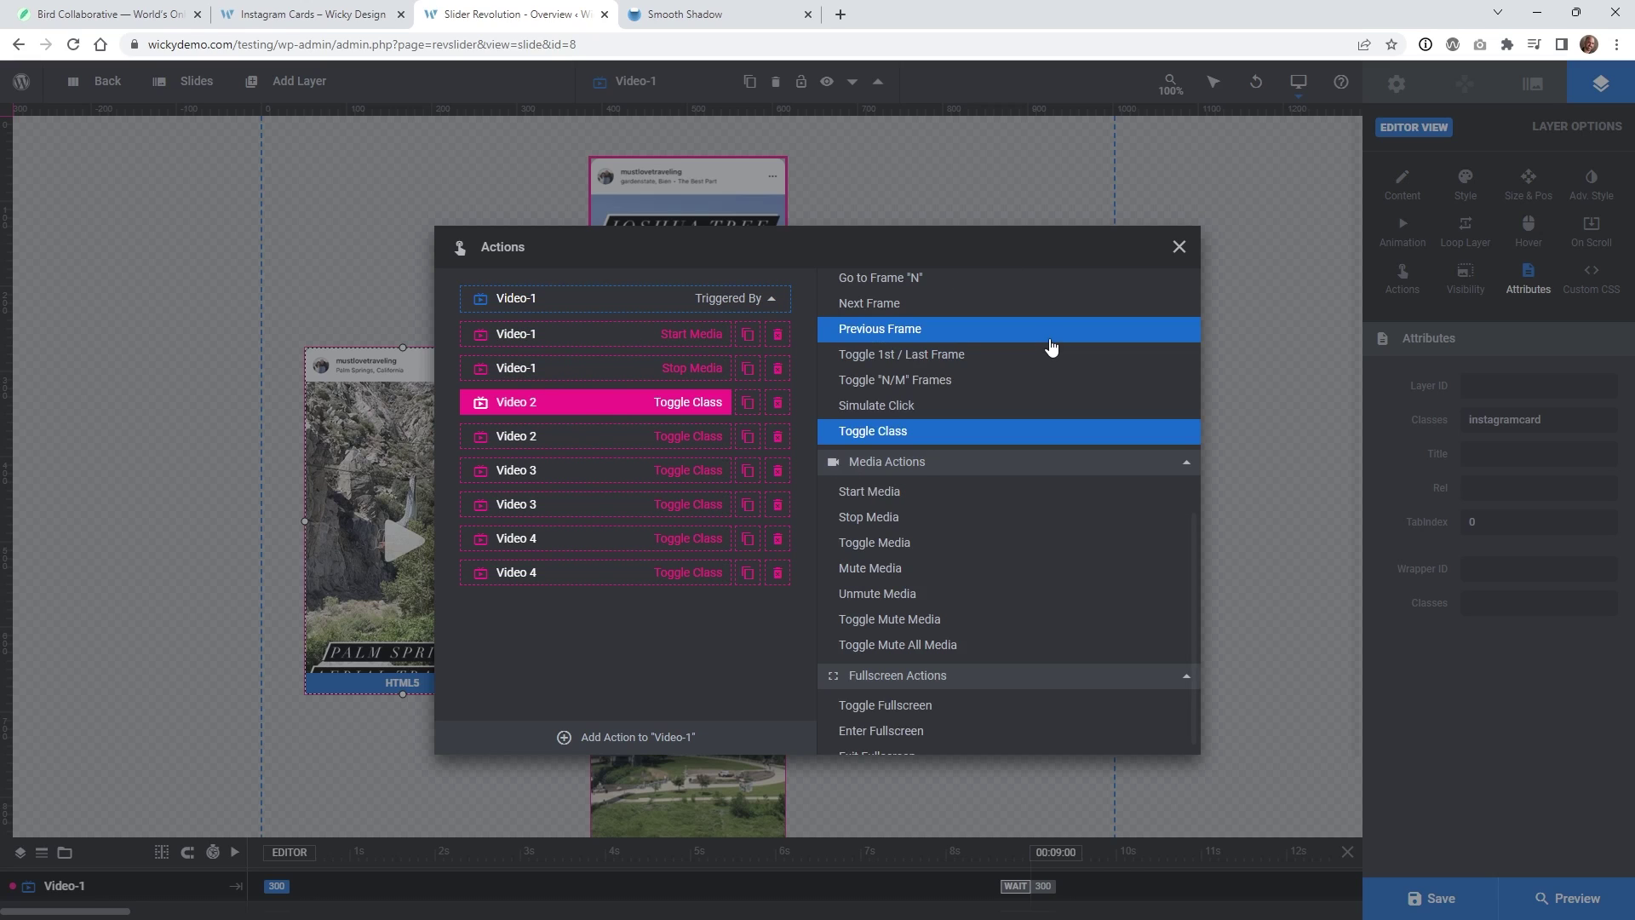
{"action": "scroll", "coordinate": [904, 438], "scroll_direction": "up", "scroll_amount": 2}
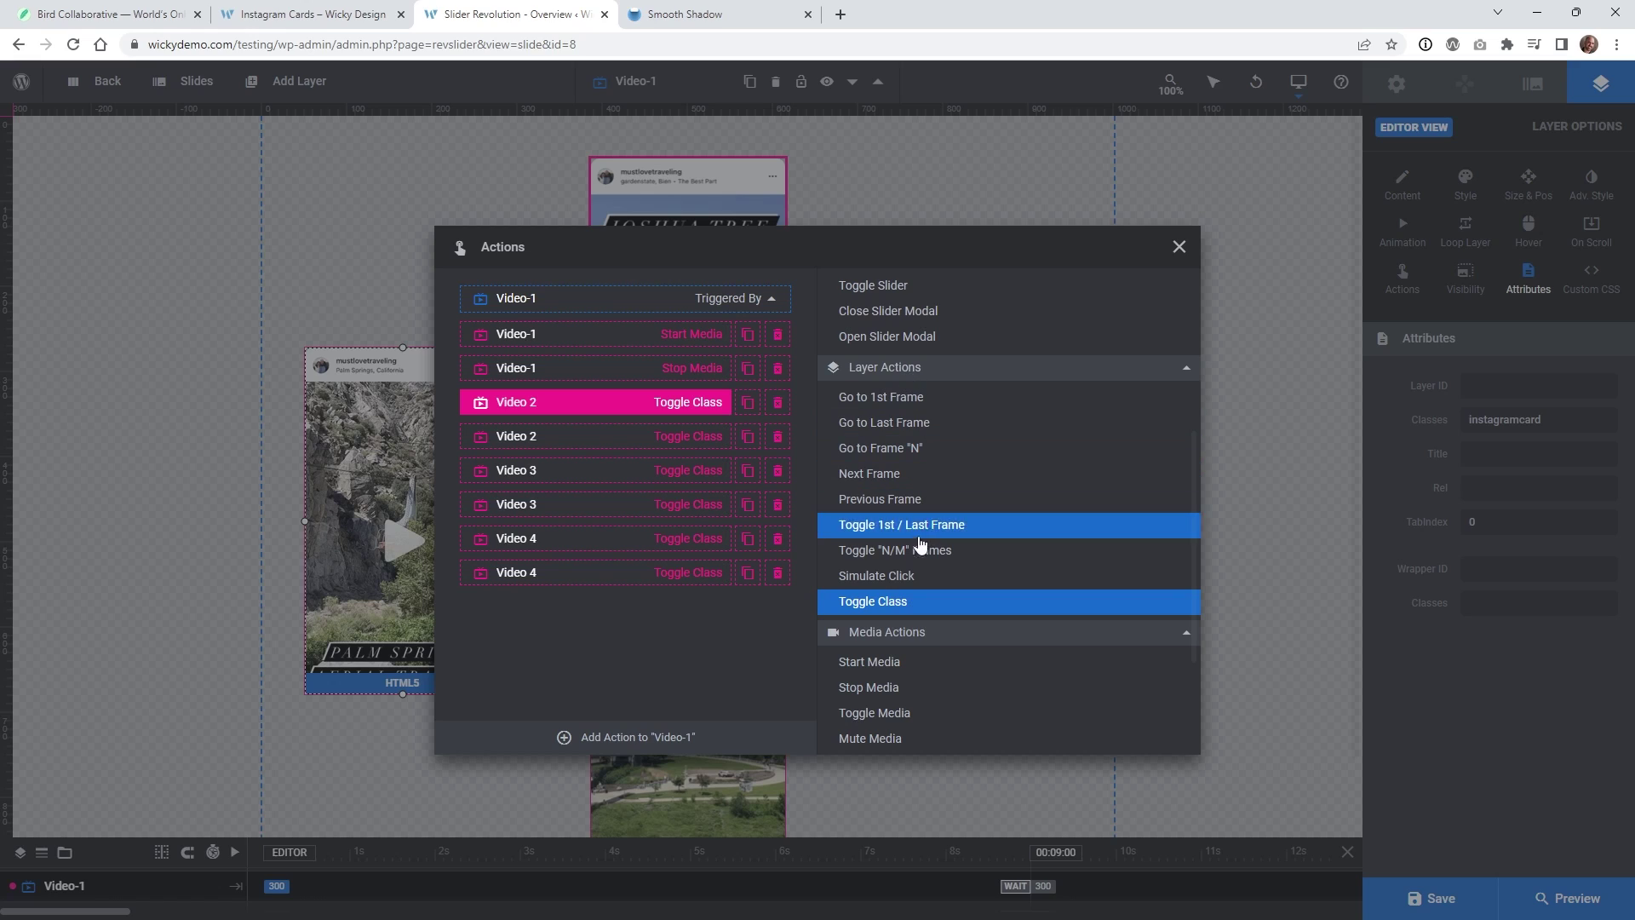
{"action": "left_click", "coordinate": [910, 603]}
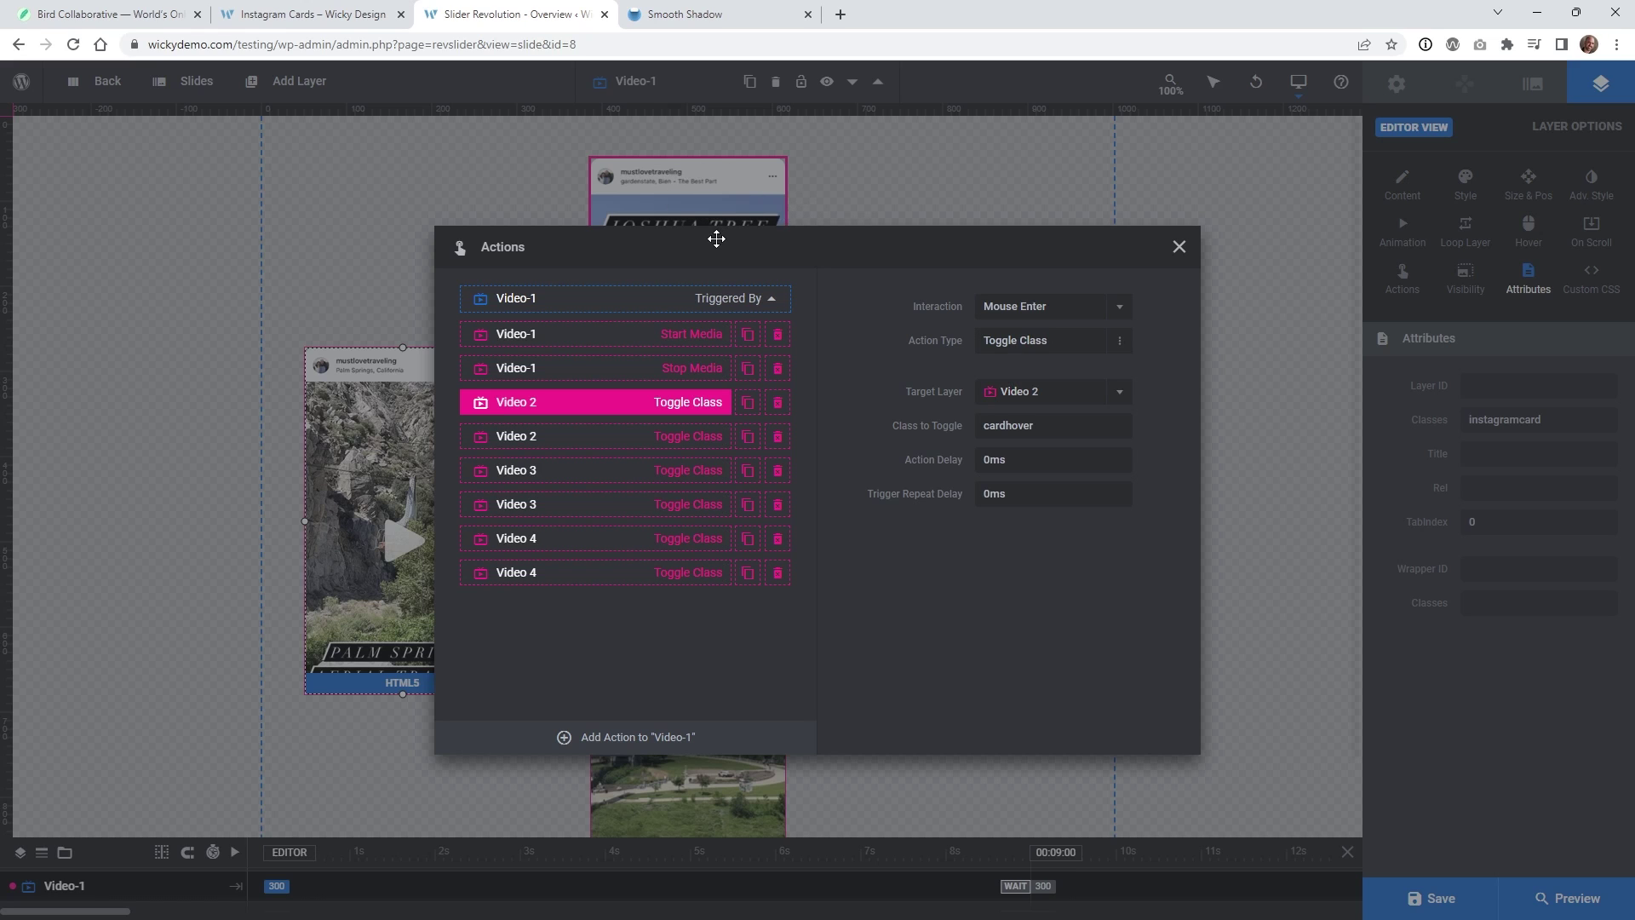
Move the Actions dialog aside to view the targeted cards, inspect the class to toggle and close the dialog
{"action": "left_click_drag", "start_coordinate": [716, 238], "coordinate": [1237, 201]}
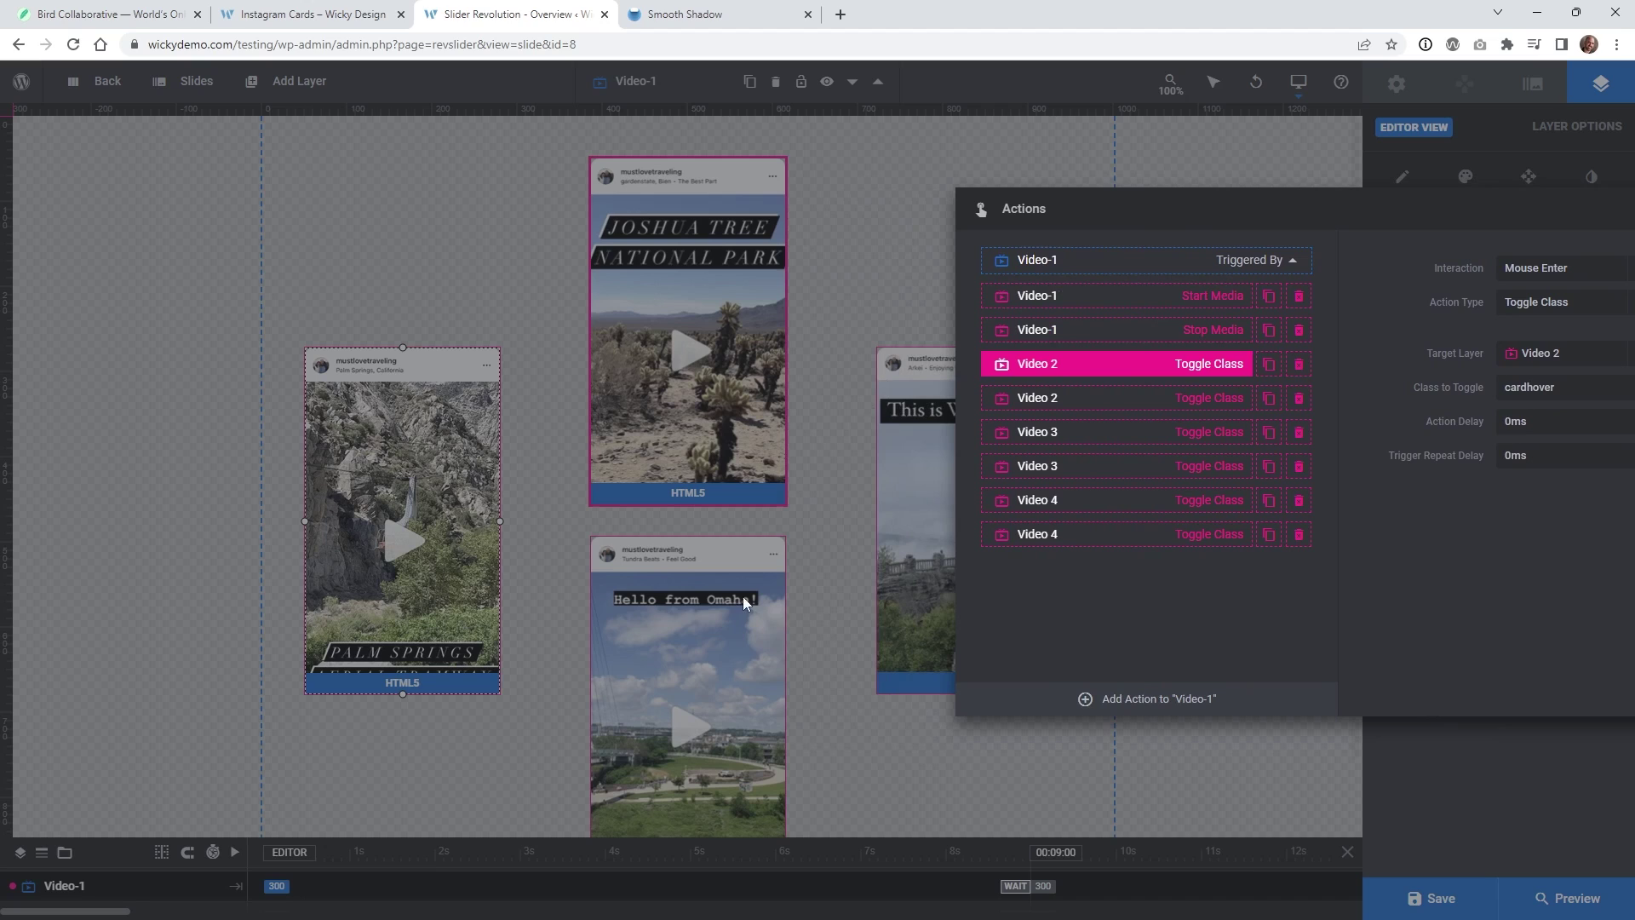
{"action": "left_click_drag", "start_coordinate": [1085, 232], "coordinate": [715, 274]}
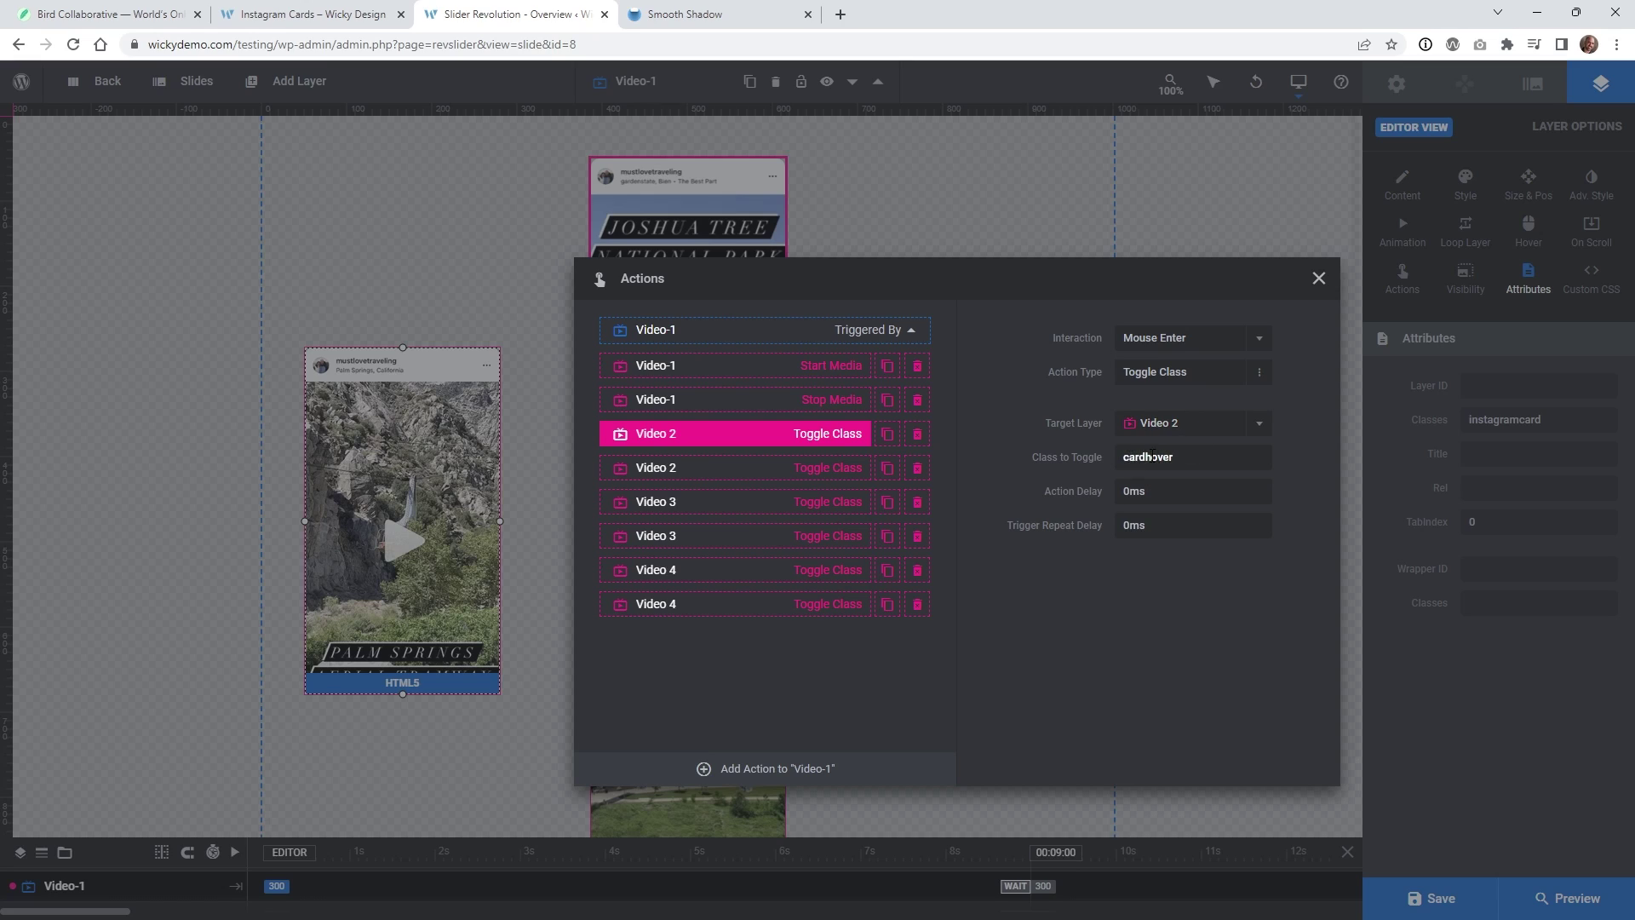
{"action": "left_click", "coordinate": [1318, 281]}
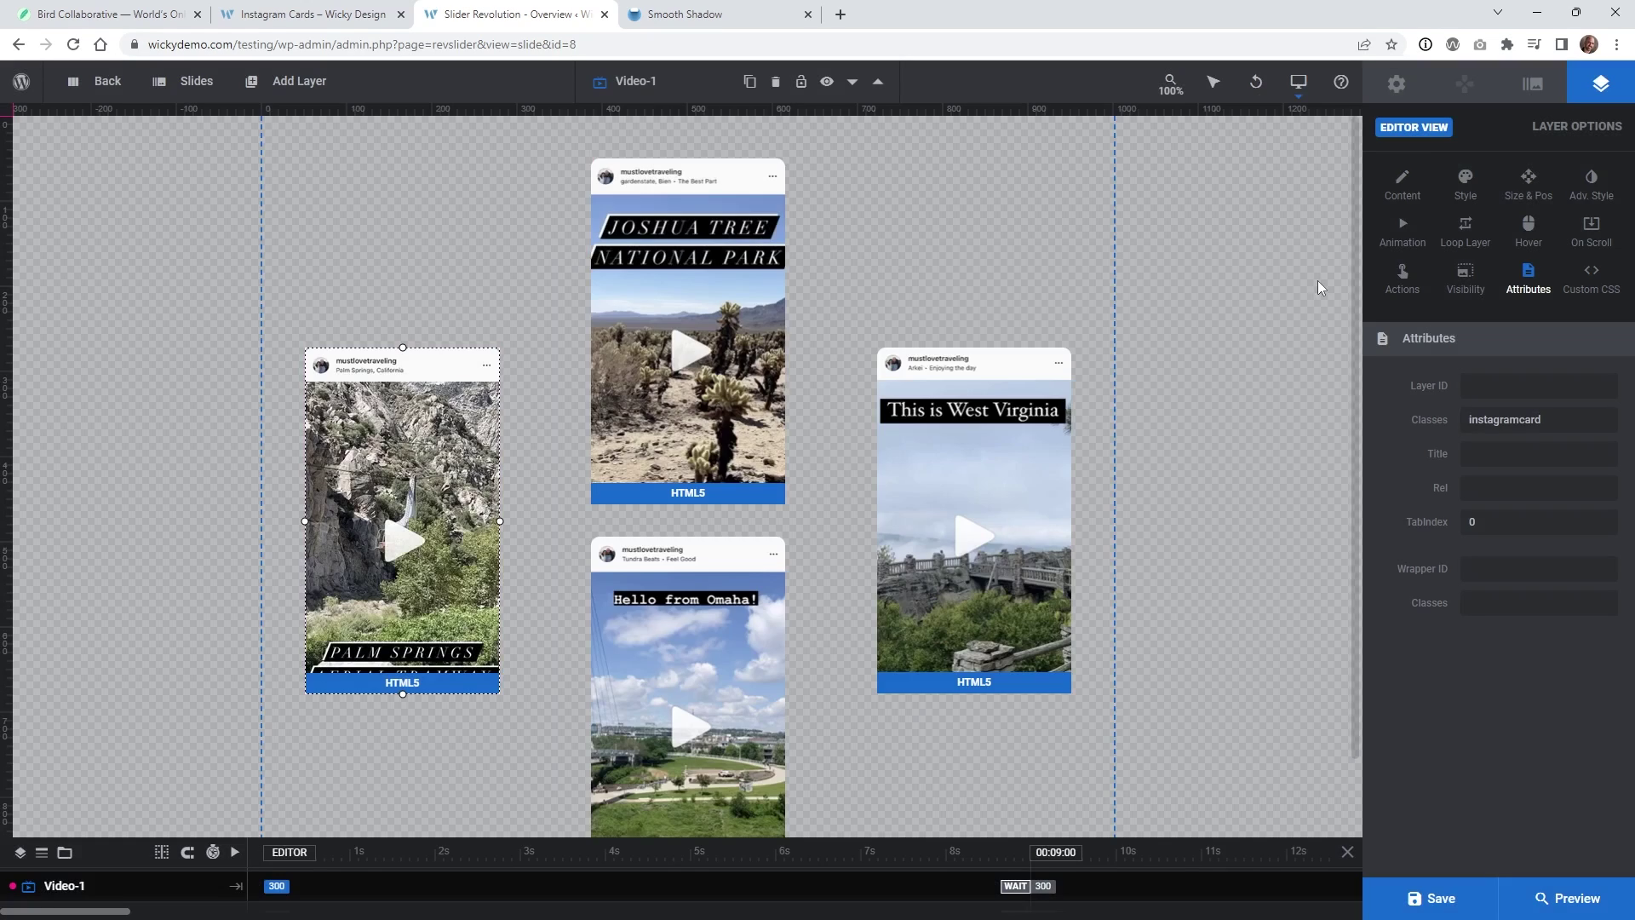
Open the module's custom CSS editor and examine the .instagramcard:hover and .instagramcard.cardhover rules
{"action": "left_click", "coordinate": [1396, 82]}
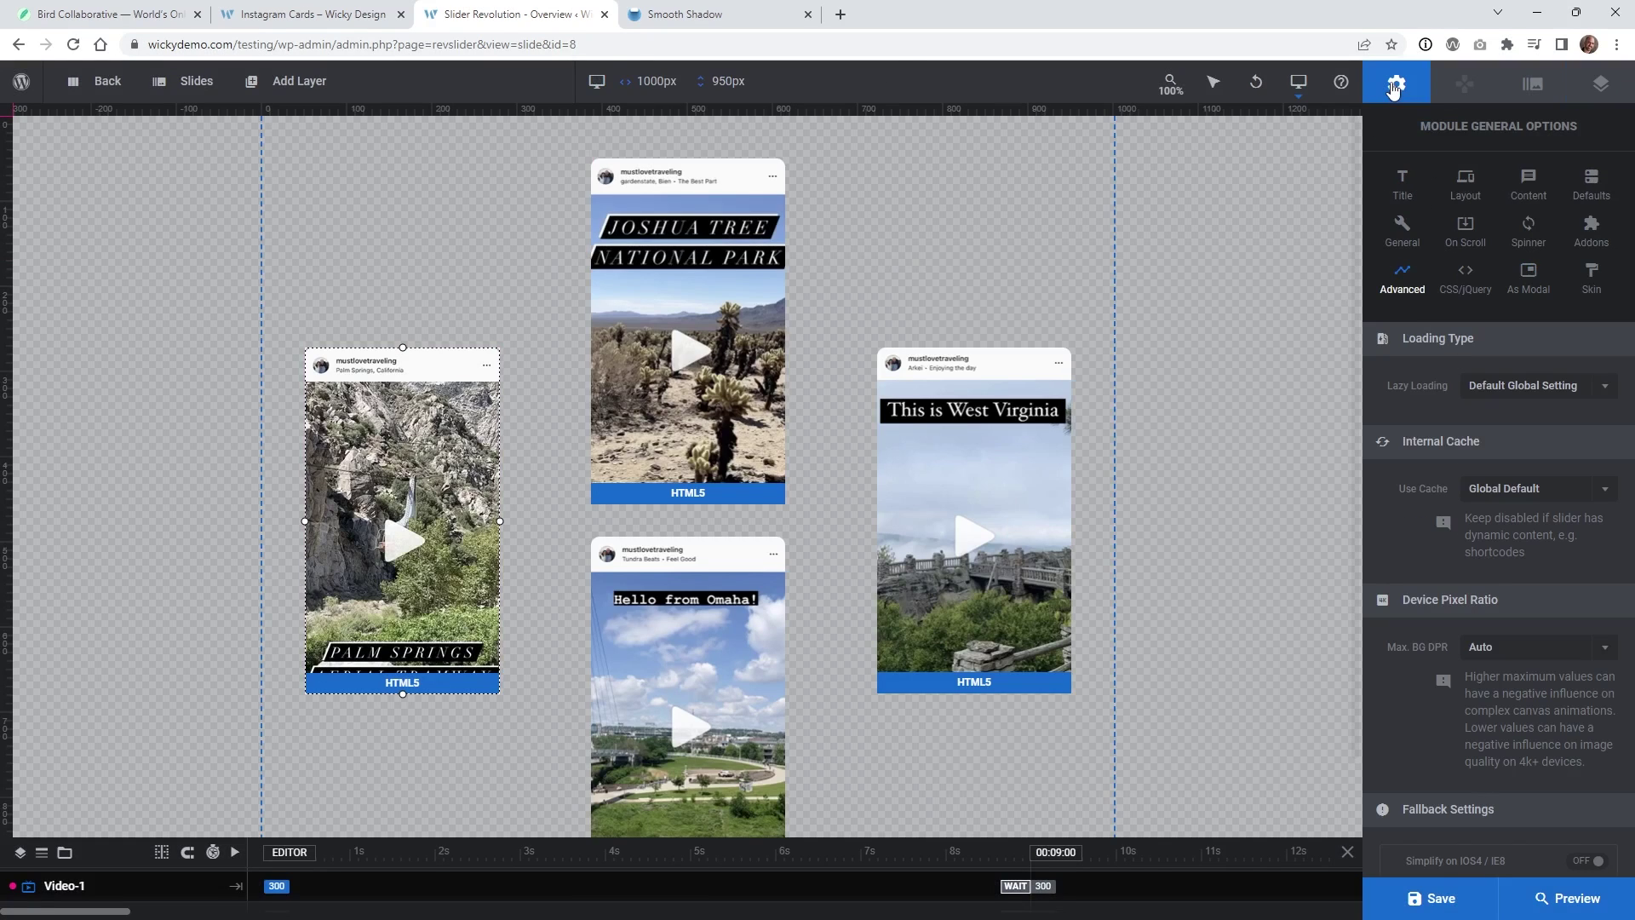
{"action": "left_click", "coordinate": [1465, 285]}
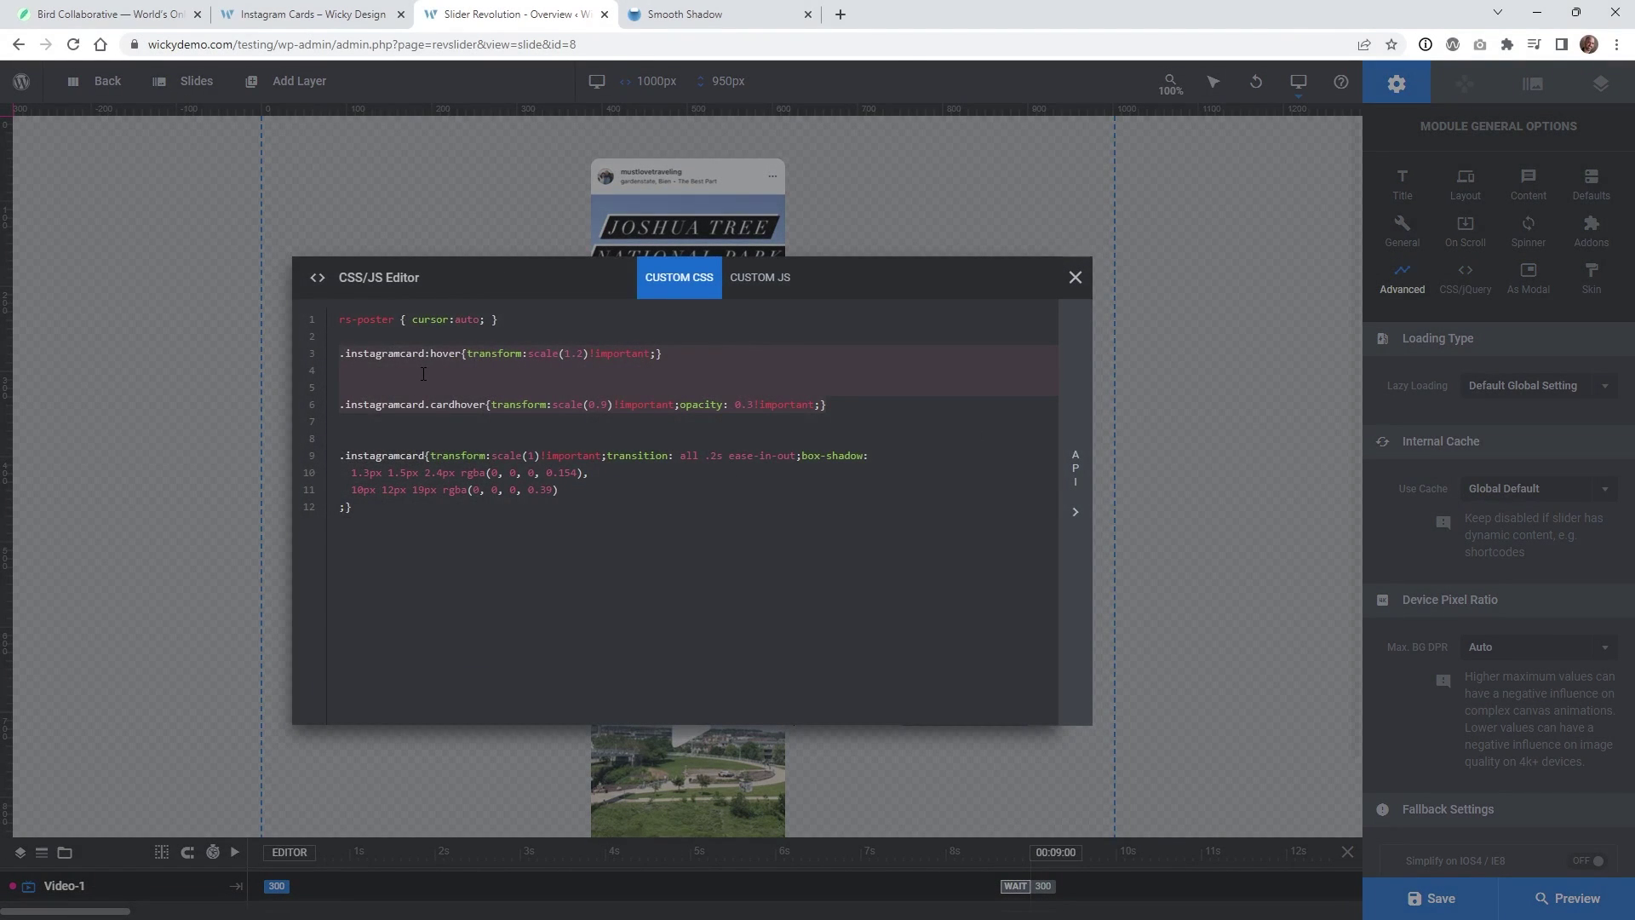
{"action": "left_click", "coordinate": [424, 374]}
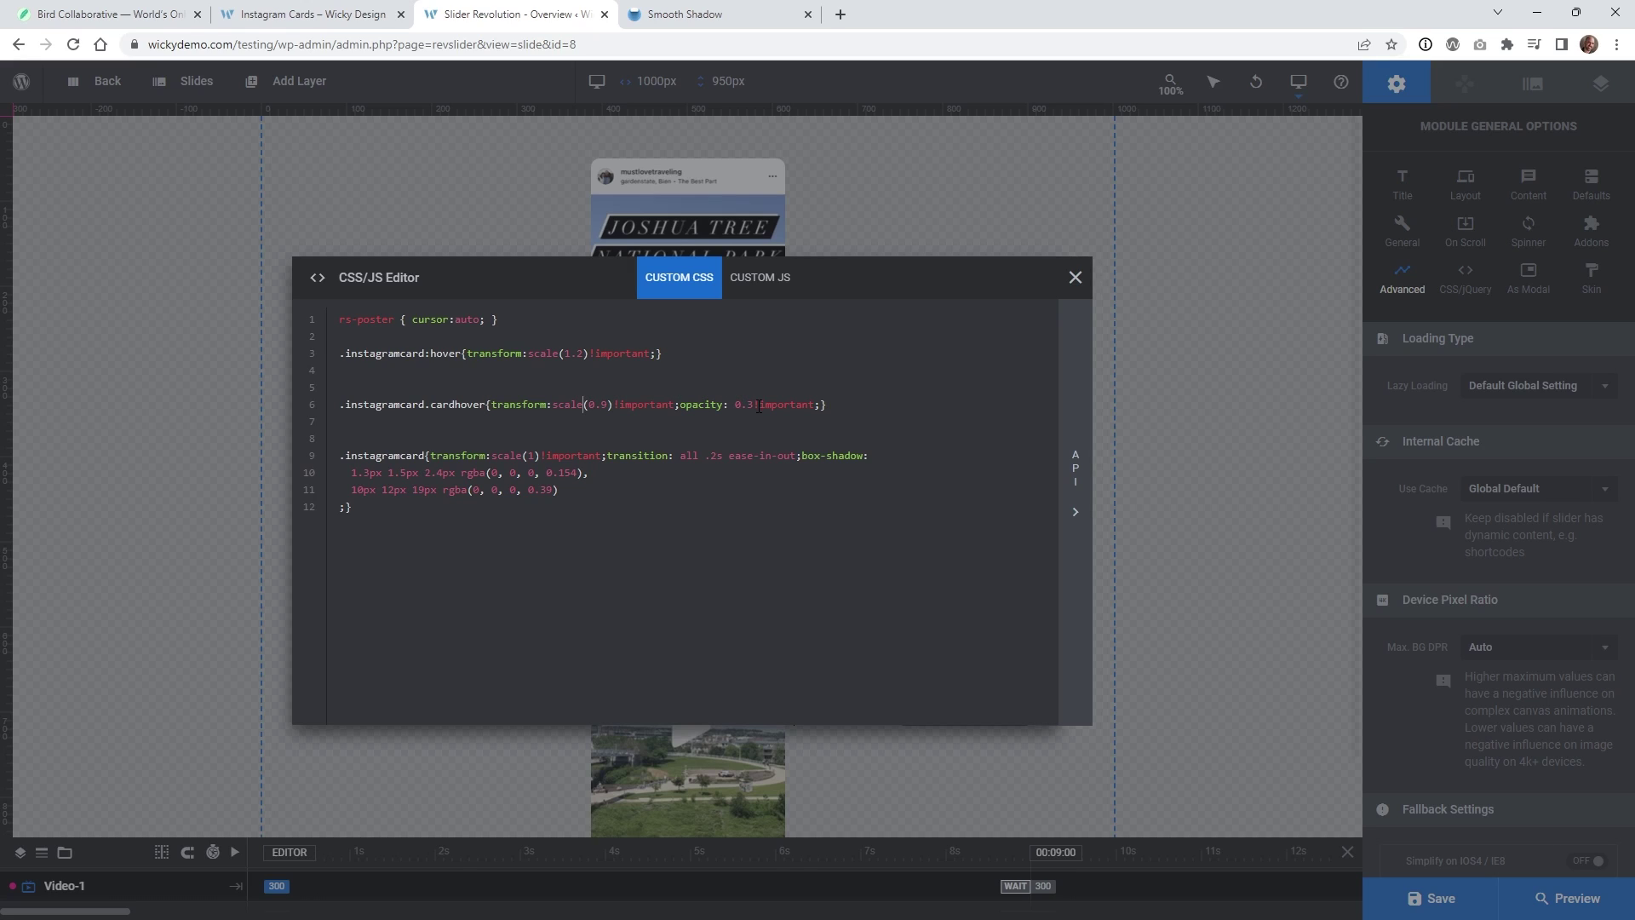
Check the cardhover scaling and fading of the other cards on the published page, and return to the CSS editor
{"action": "left_click", "coordinate": [357, 15]}
{"action": "mouse_move", "coordinate": [528, 342]}
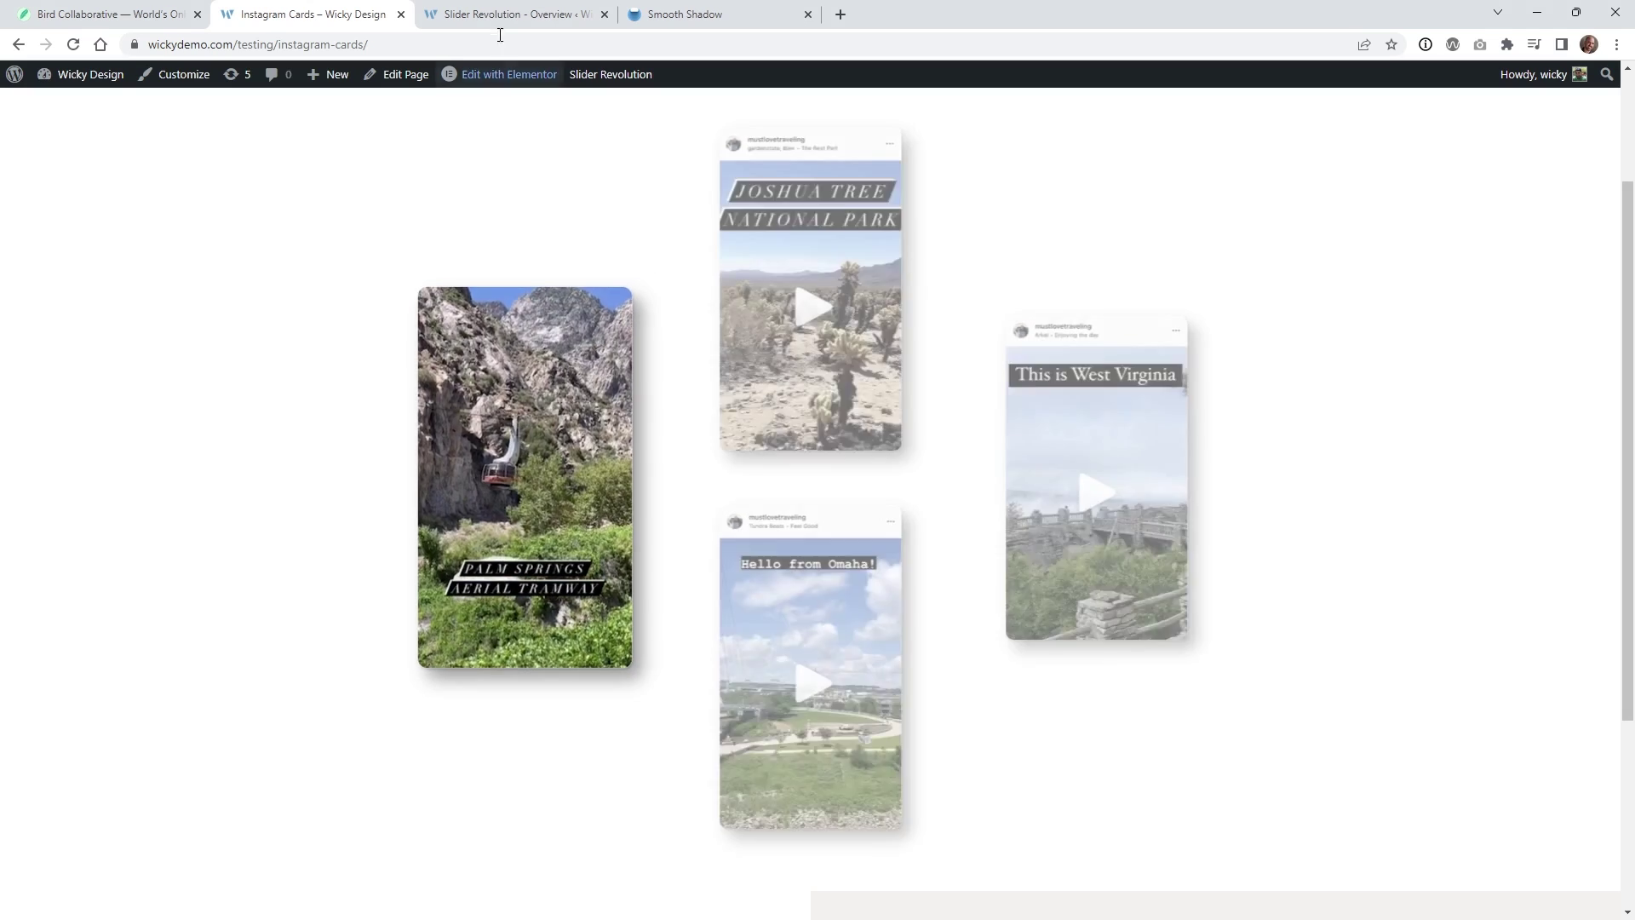
{"action": "left_click", "coordinate": [521, 11]}
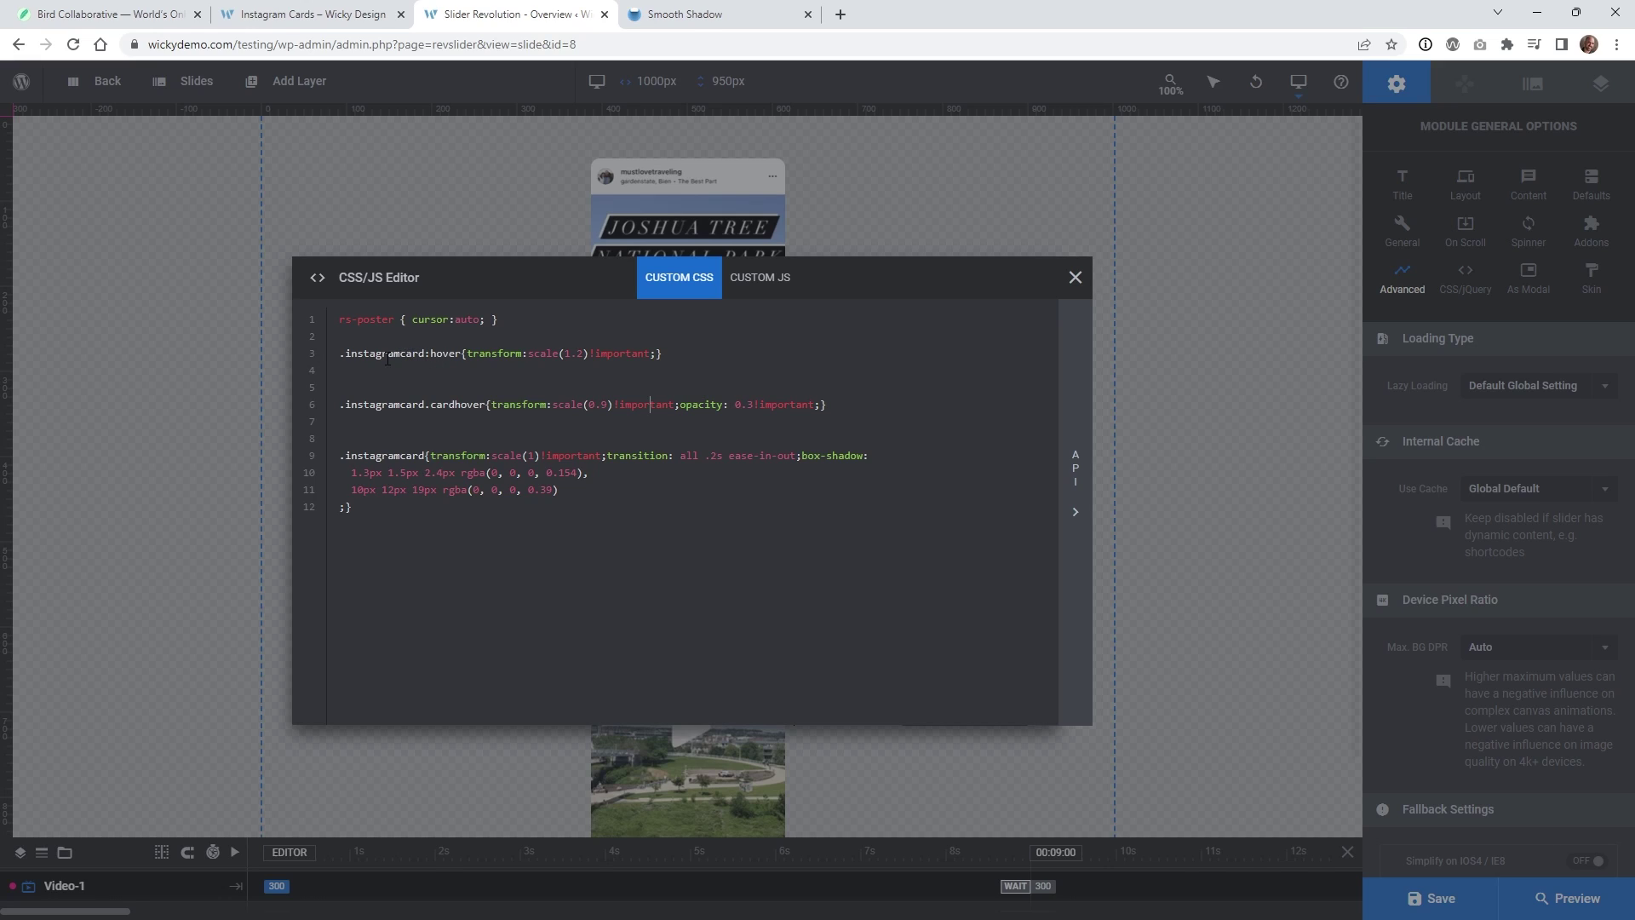
Examine the .instagramcard:hover rule and compare it with the hovered card's enlargement on the published page
{"action": "left_click_drag", "start_coordinate": [367, 353], "coordinate": [418, 358]}
{"action": "left_click", "coordinate": [542, 352]}
{"action": "left_click", "coordinate": [334, 15]}
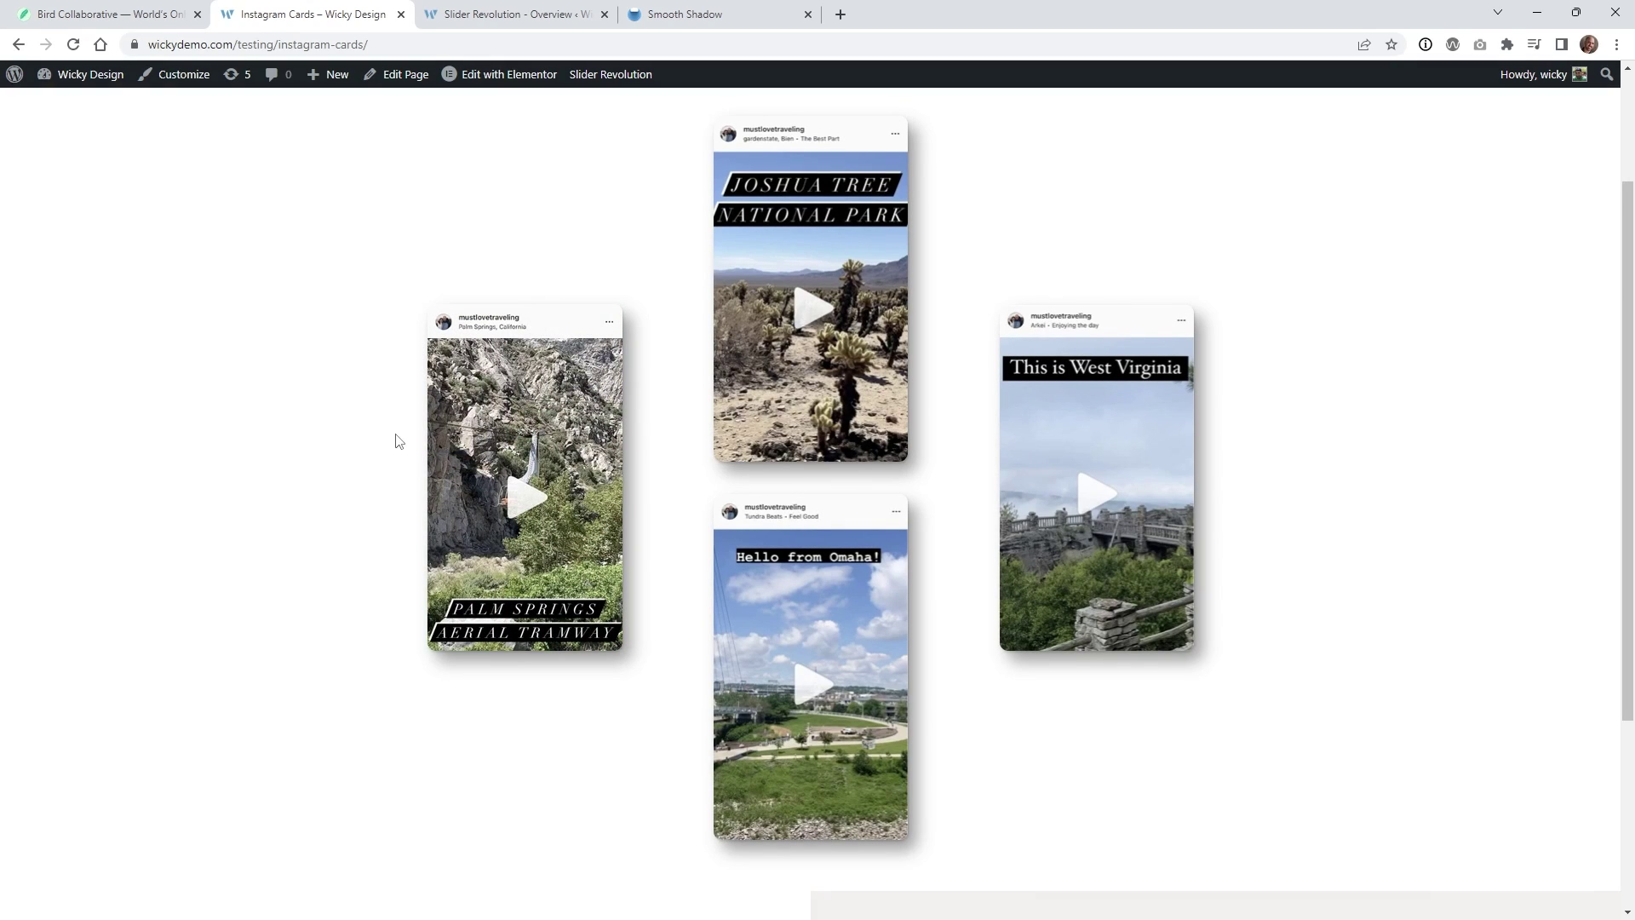
{"action": "mouse_move", "coordinate": [445, 417]}
{"action": "left_click", "coordinate": [481, 13]}
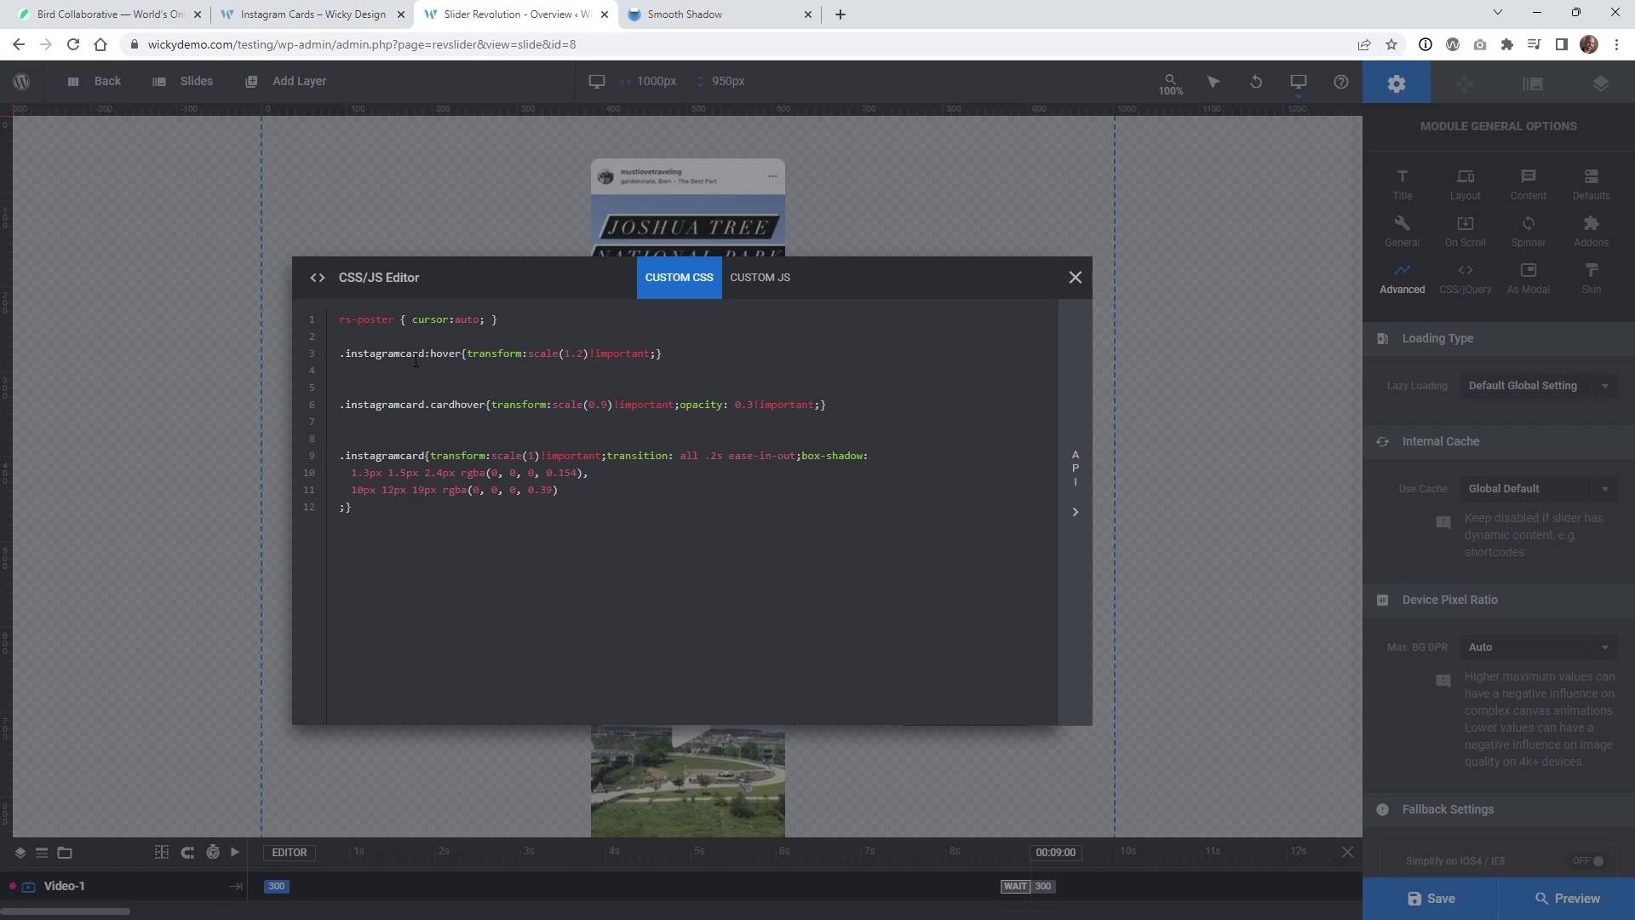
Compare the scale values in the hover, cardhover and base .instagramcard rules, and close the CSS editor
{"action": "left_click", "coordinate": [583, 354]}
{"action": "left_click_drag", "start_coordinate": [568, 403], "coordinate": [603, 411]}
{"action": "left_click_drag", "start_coordinate": [474, 454], "coordinate": [521, 454]}
{"action": "left_click", "coordinate": [521, 458]}
{"action": "left_click_drag", "start_coordinate": [497, 455], "coordinate": [537, 457]}
{"action": "left_click", "coordinate": [1076, 278]}
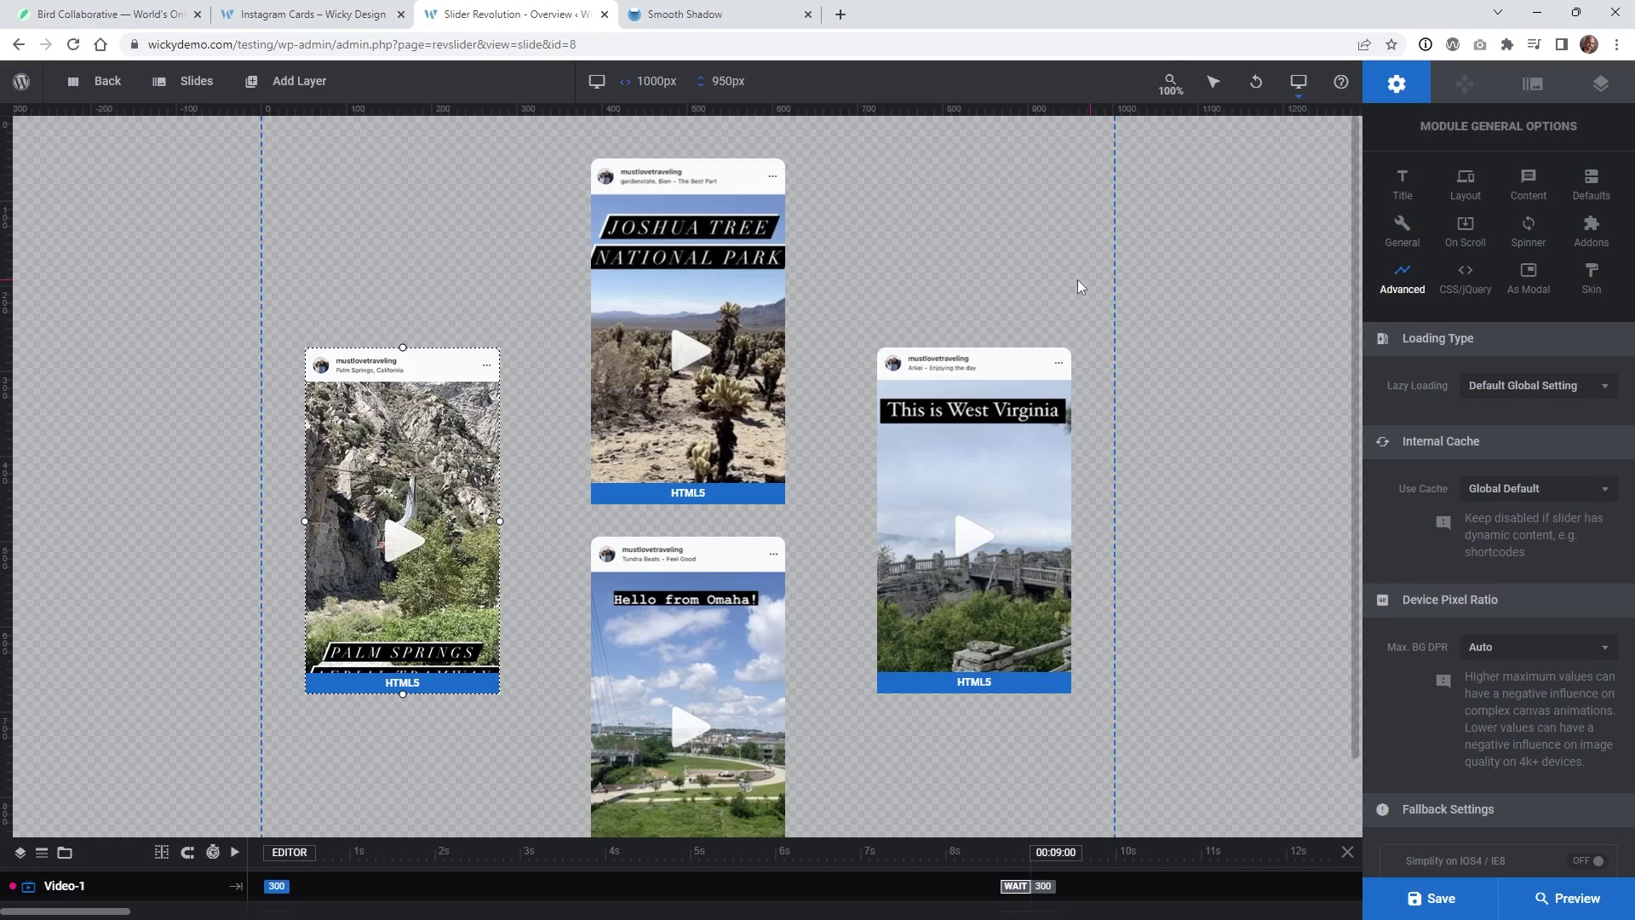
Reopen the actions of the Palm Springs video layer and inspect its second Toggle Class action for Video 2
{"action": "left_click", "coordinate": [469, 443]}
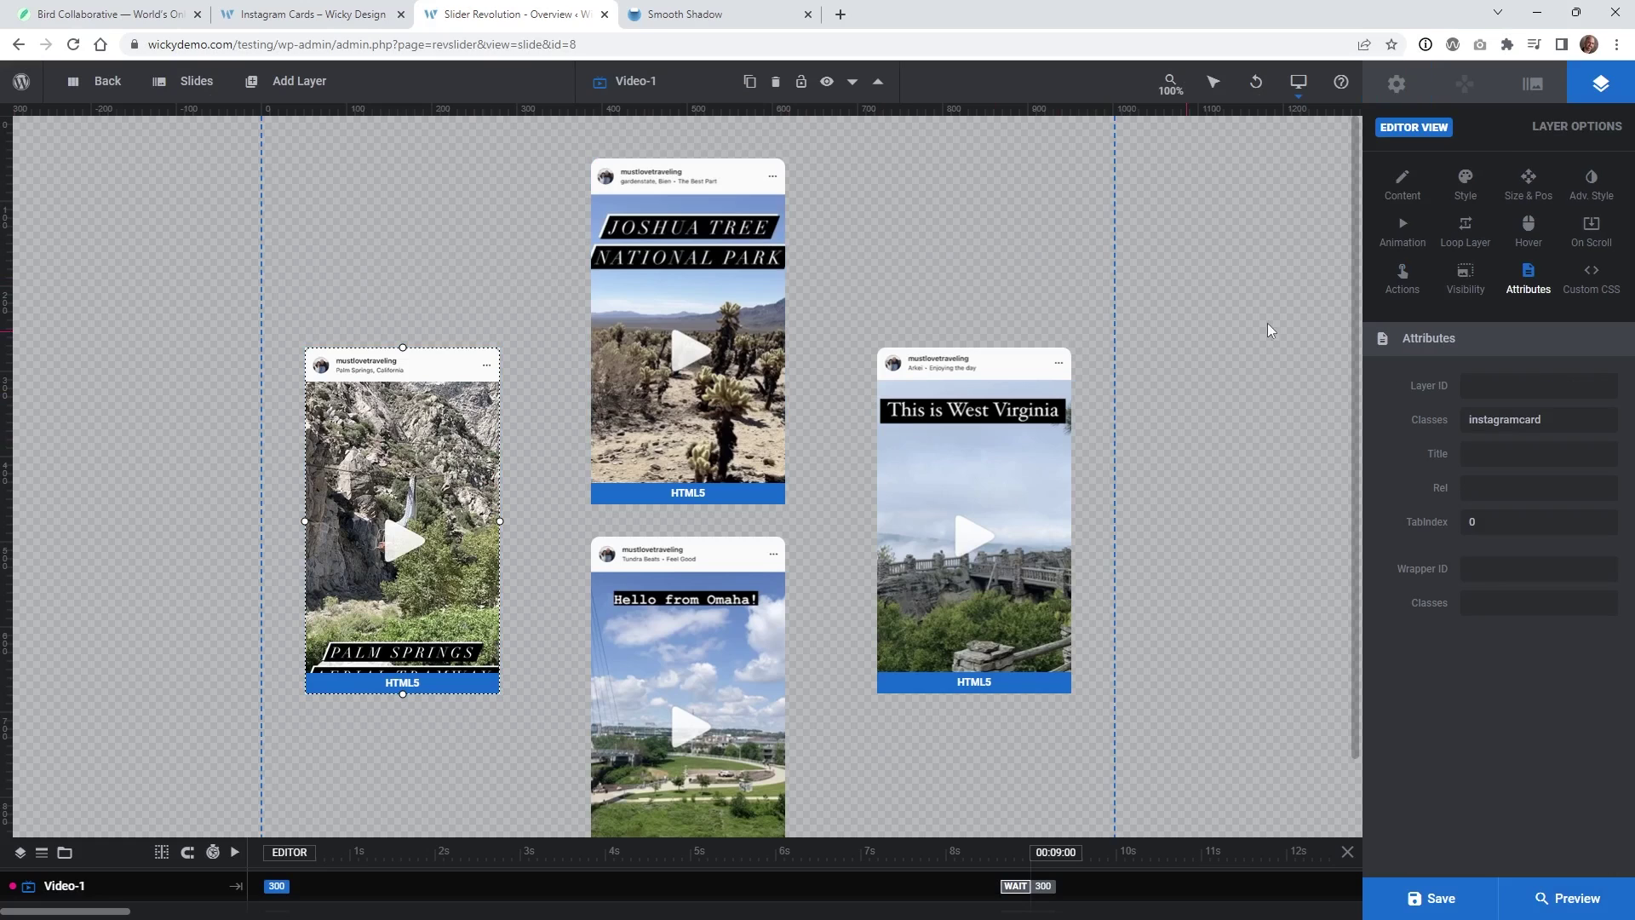
{"action": "left_click", "coordinate": [1405, 273]}
{"action": "left_click", "coordinate": [665, 436]}
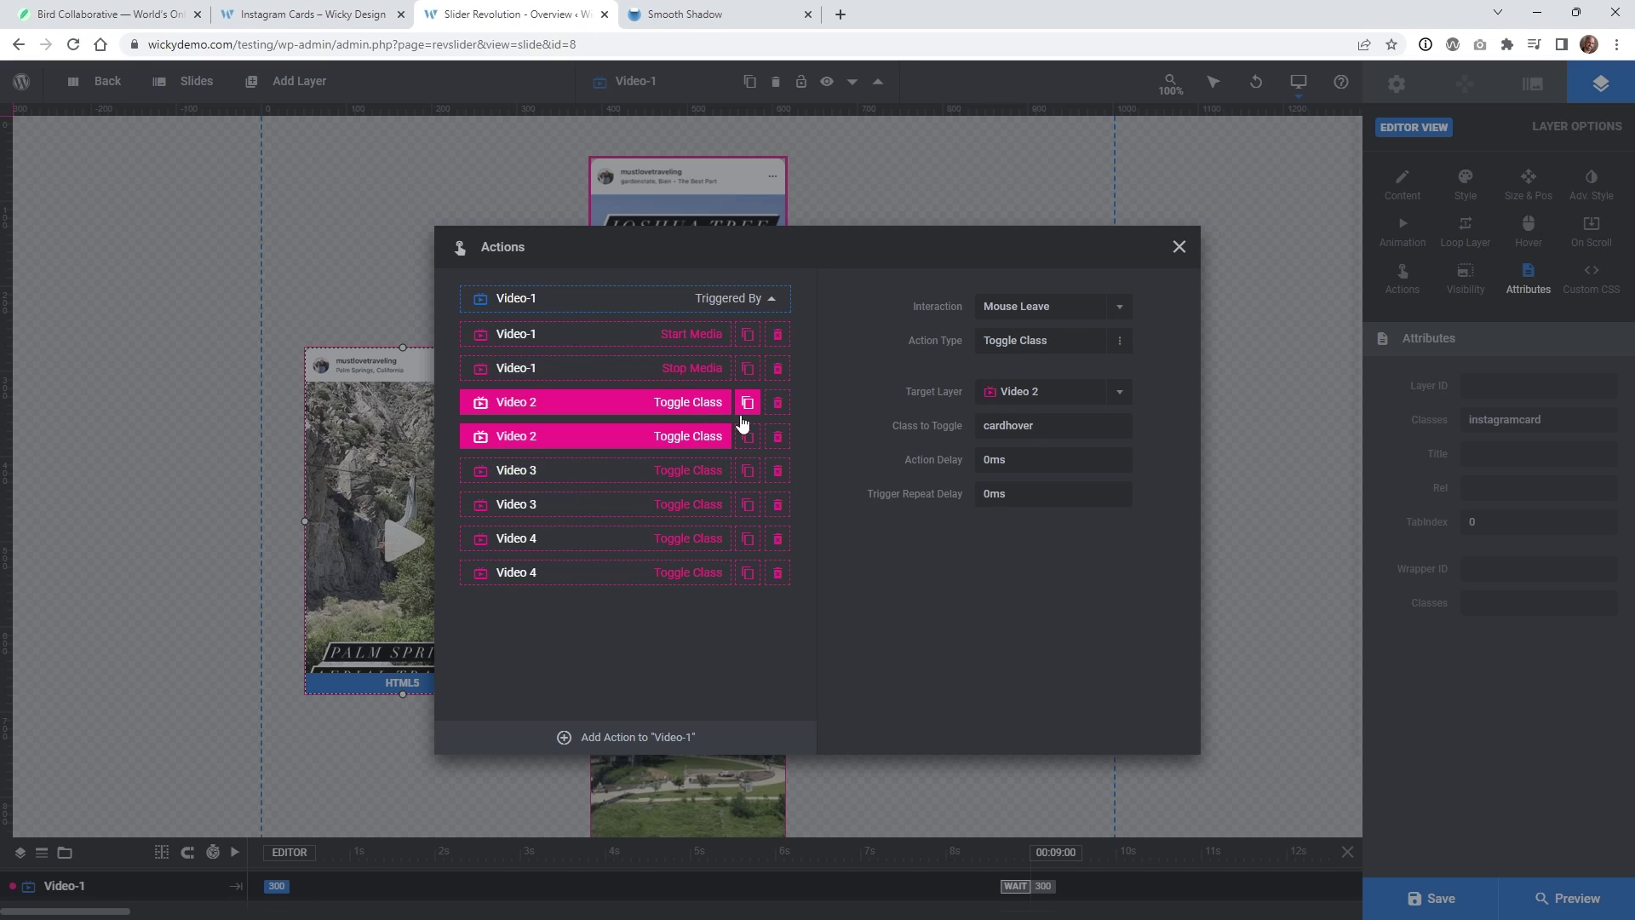
Inspect the first Toggle Class action for Video 3, moving the Actions dialog aside to reveal the highlighted target card
{"action": "left_click", "coordinate": [594, 473]}
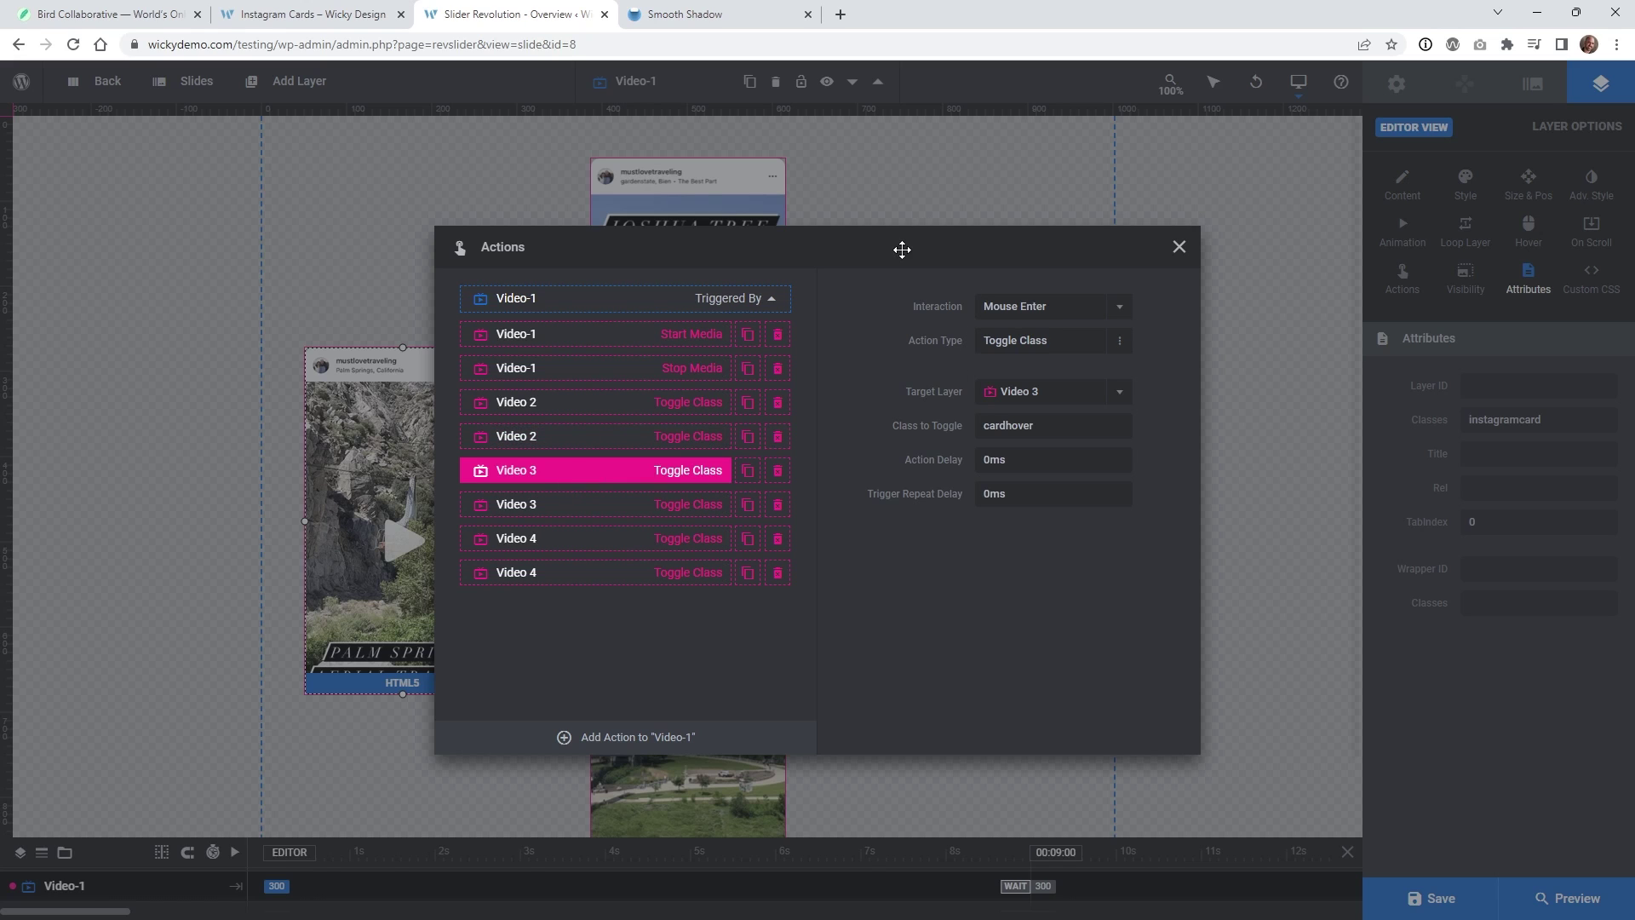
{"action": "left_click_drag", "start_coordinate": [906, 248], "coordinate": [1402, 201]}
{"action": "left_click_drag", "start_coordinate": [1105, 204], "coordinate": [254, 243]}
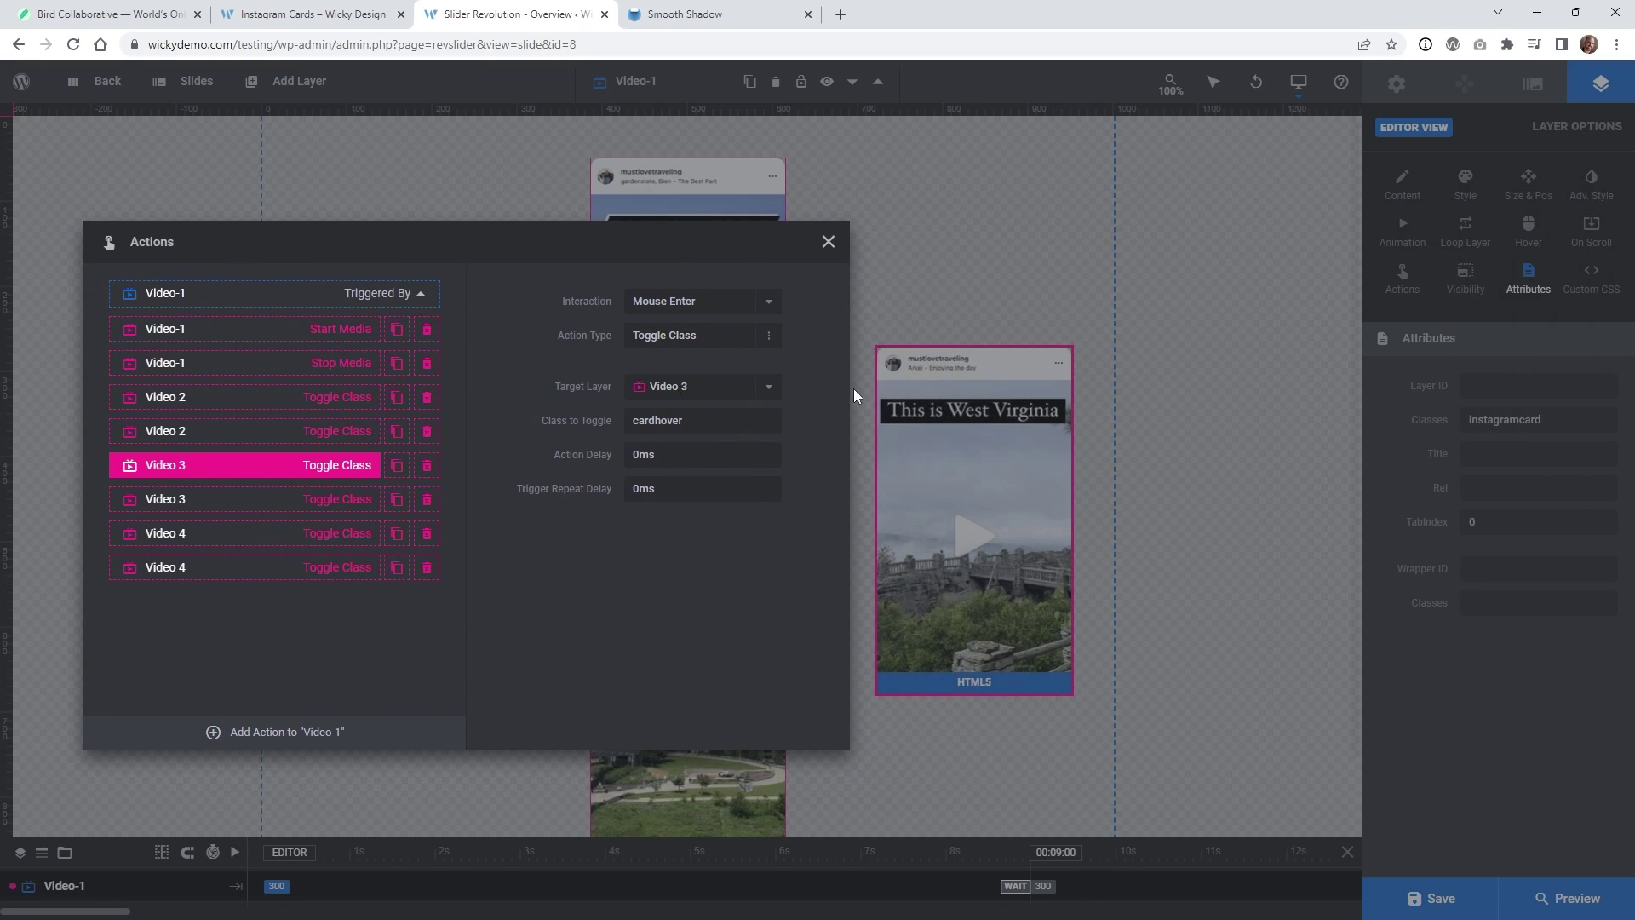
{"action": "left_click_drag", "start_coordinate": [679, 246], "coordinate": [647, 218]}
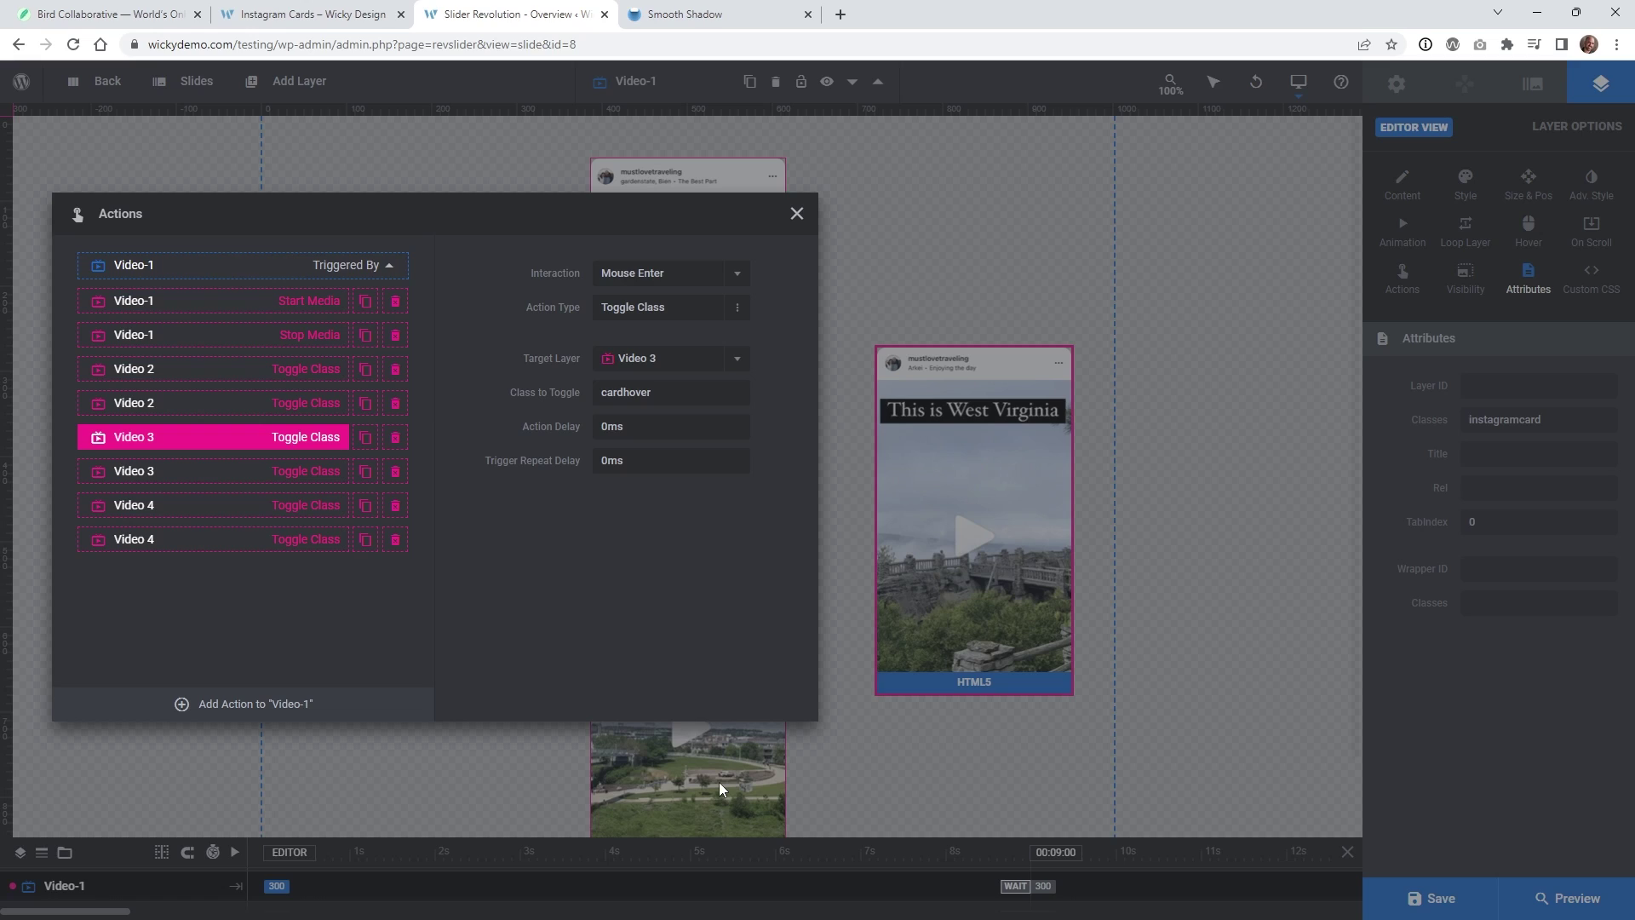
Inspect the remaining Toggle Class actions for Video 3 and Video 4, moving the Actions dialog aside to reveal the target cards, and close it
{"action": "left_click", "coordinate": [179, 484]}
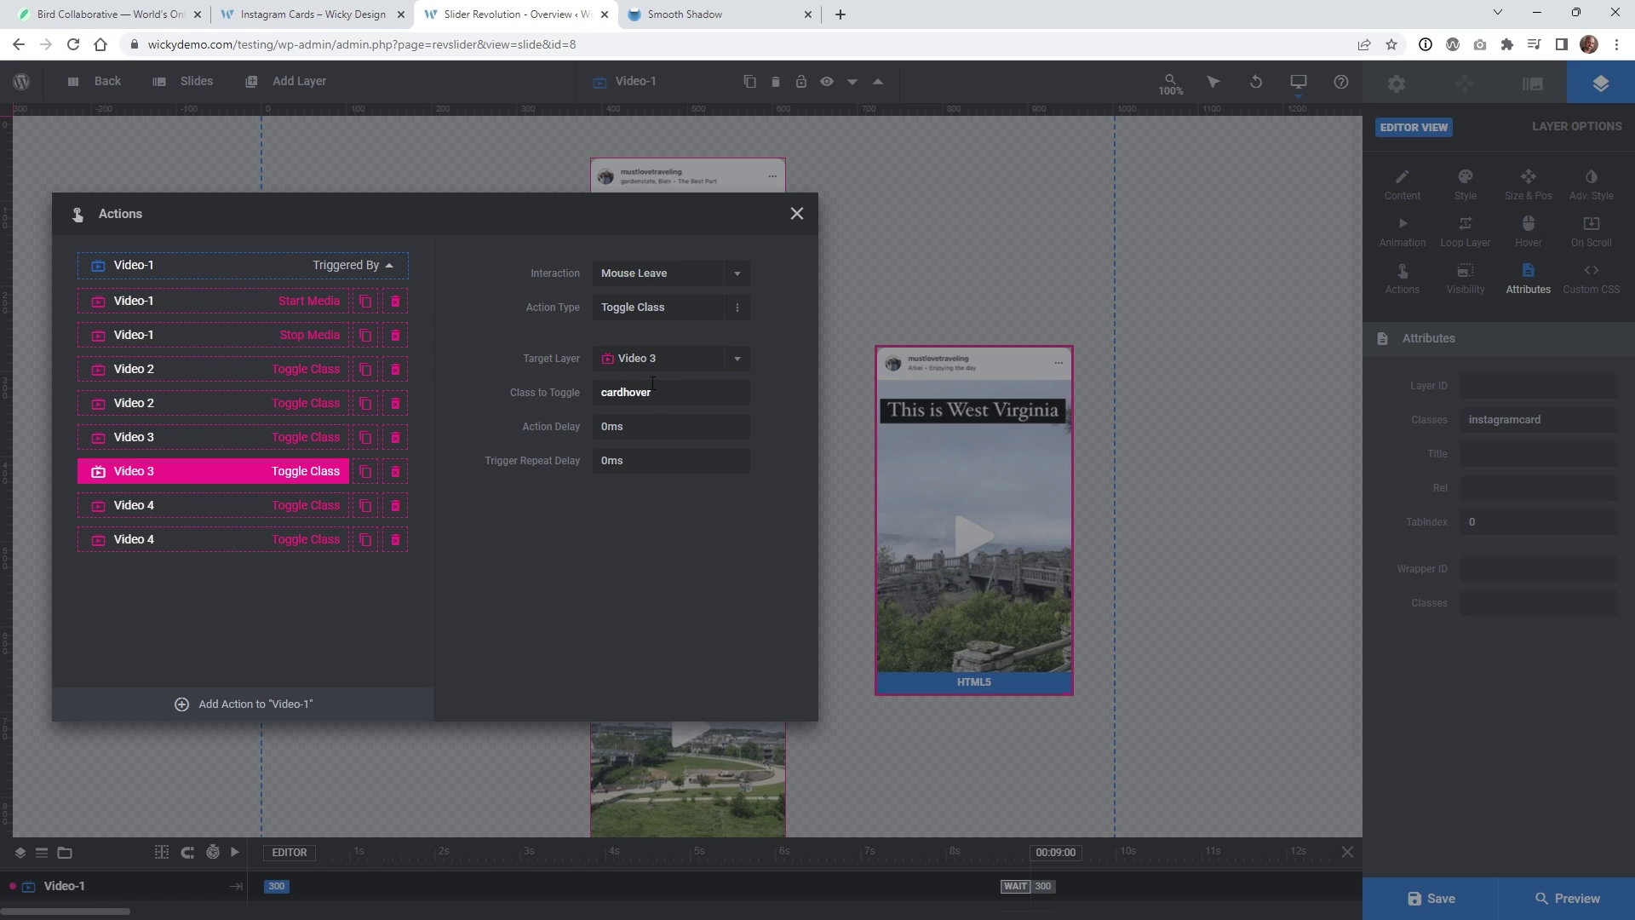
{"action": "left_click", "coordinate": [219, 505]}
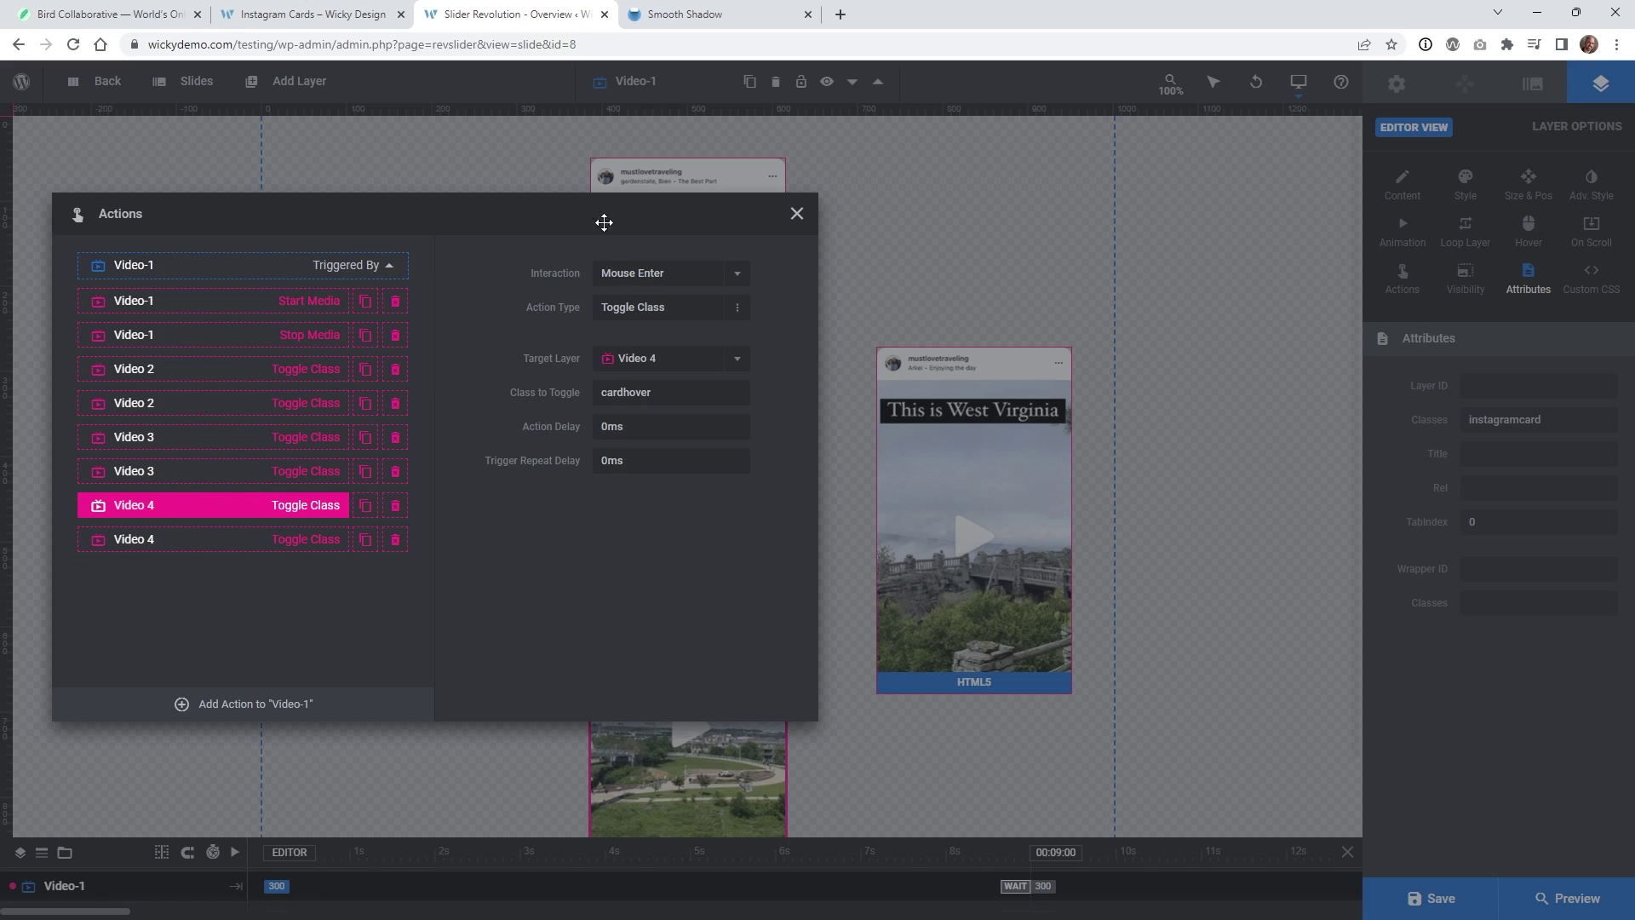
{"action": "left_click_drag", "start_coordinate": [602, 222], "coordinate": [1326, 184]}
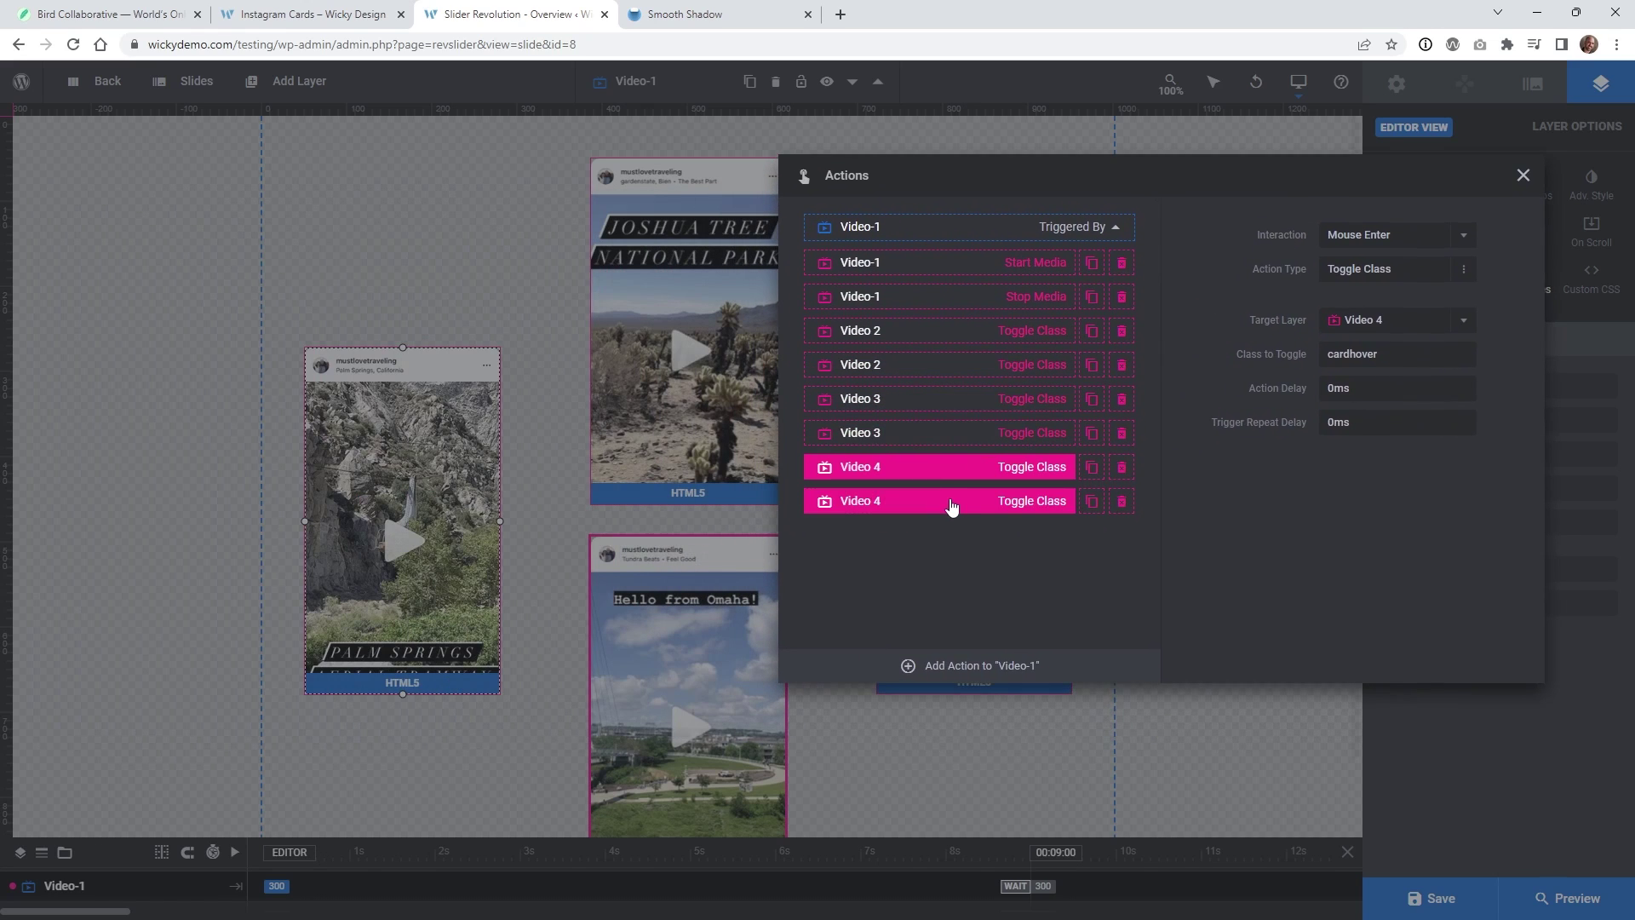
{"action": "left_click", "coordinate": [916, 438]}
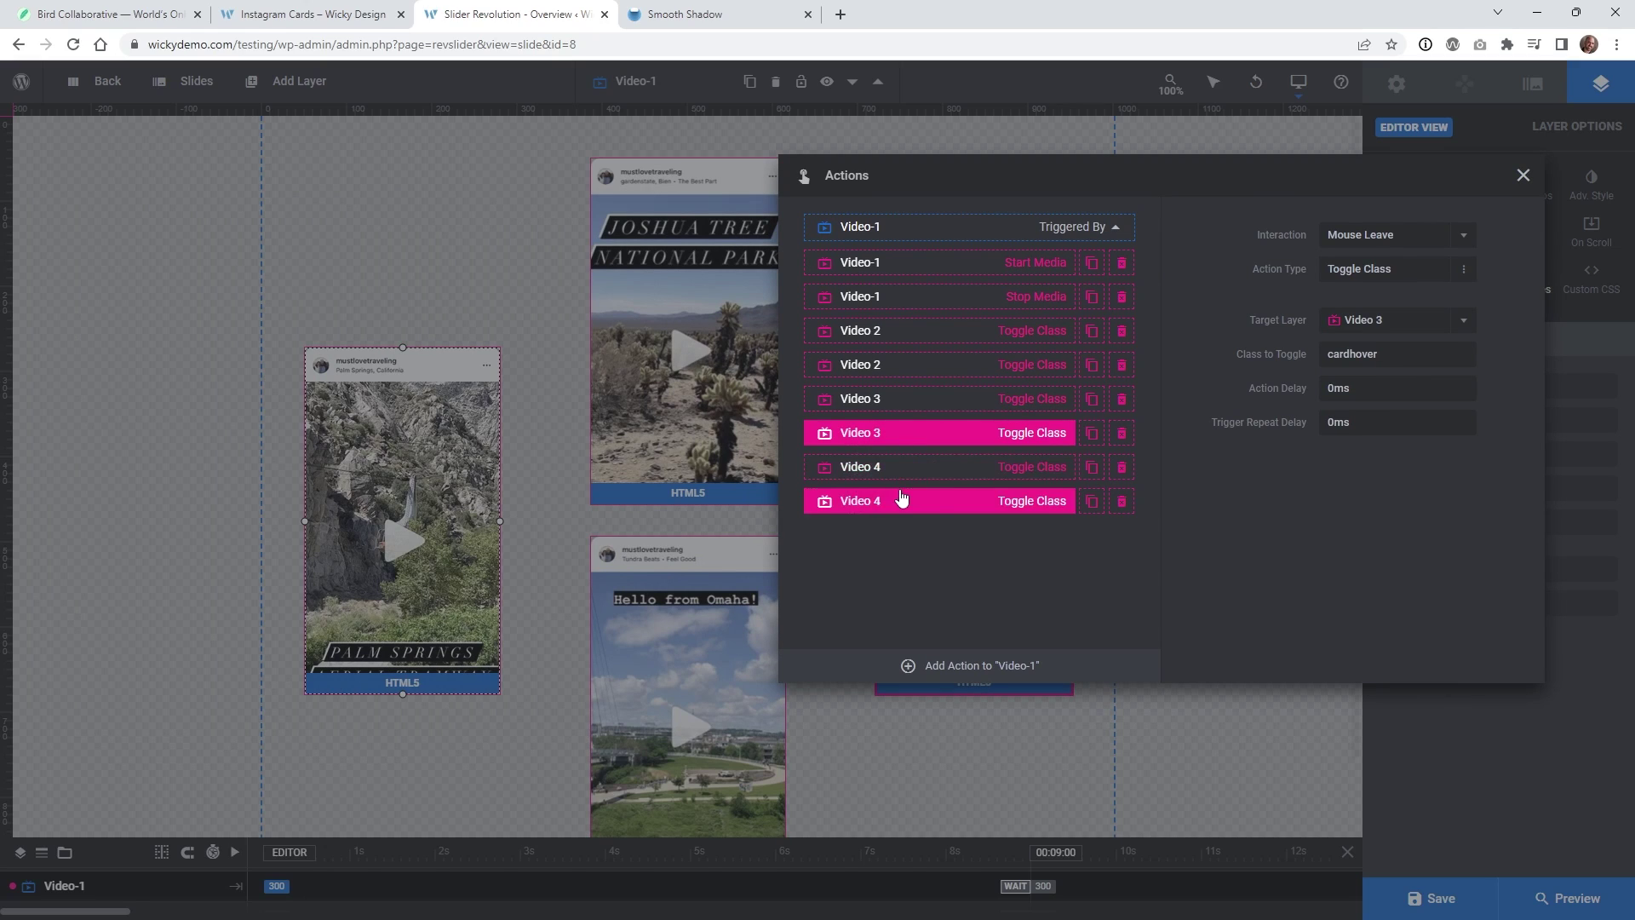
{"action": "left_click", "coordinate": [903, 467]}
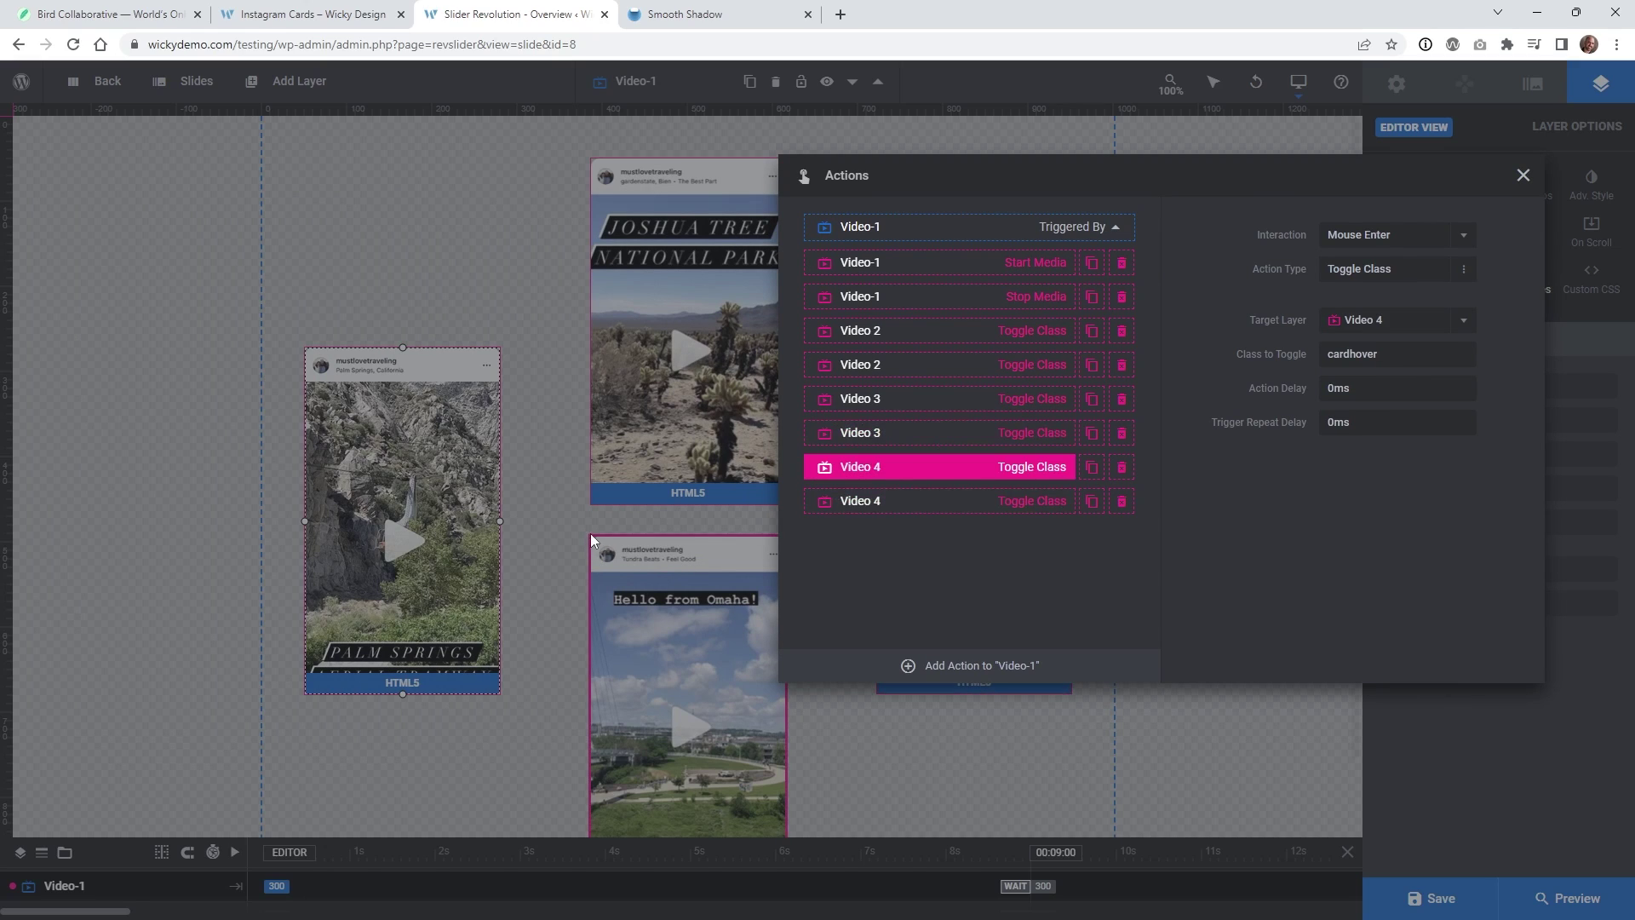
{"action": "left_click", "coordinate": [894, 502]}
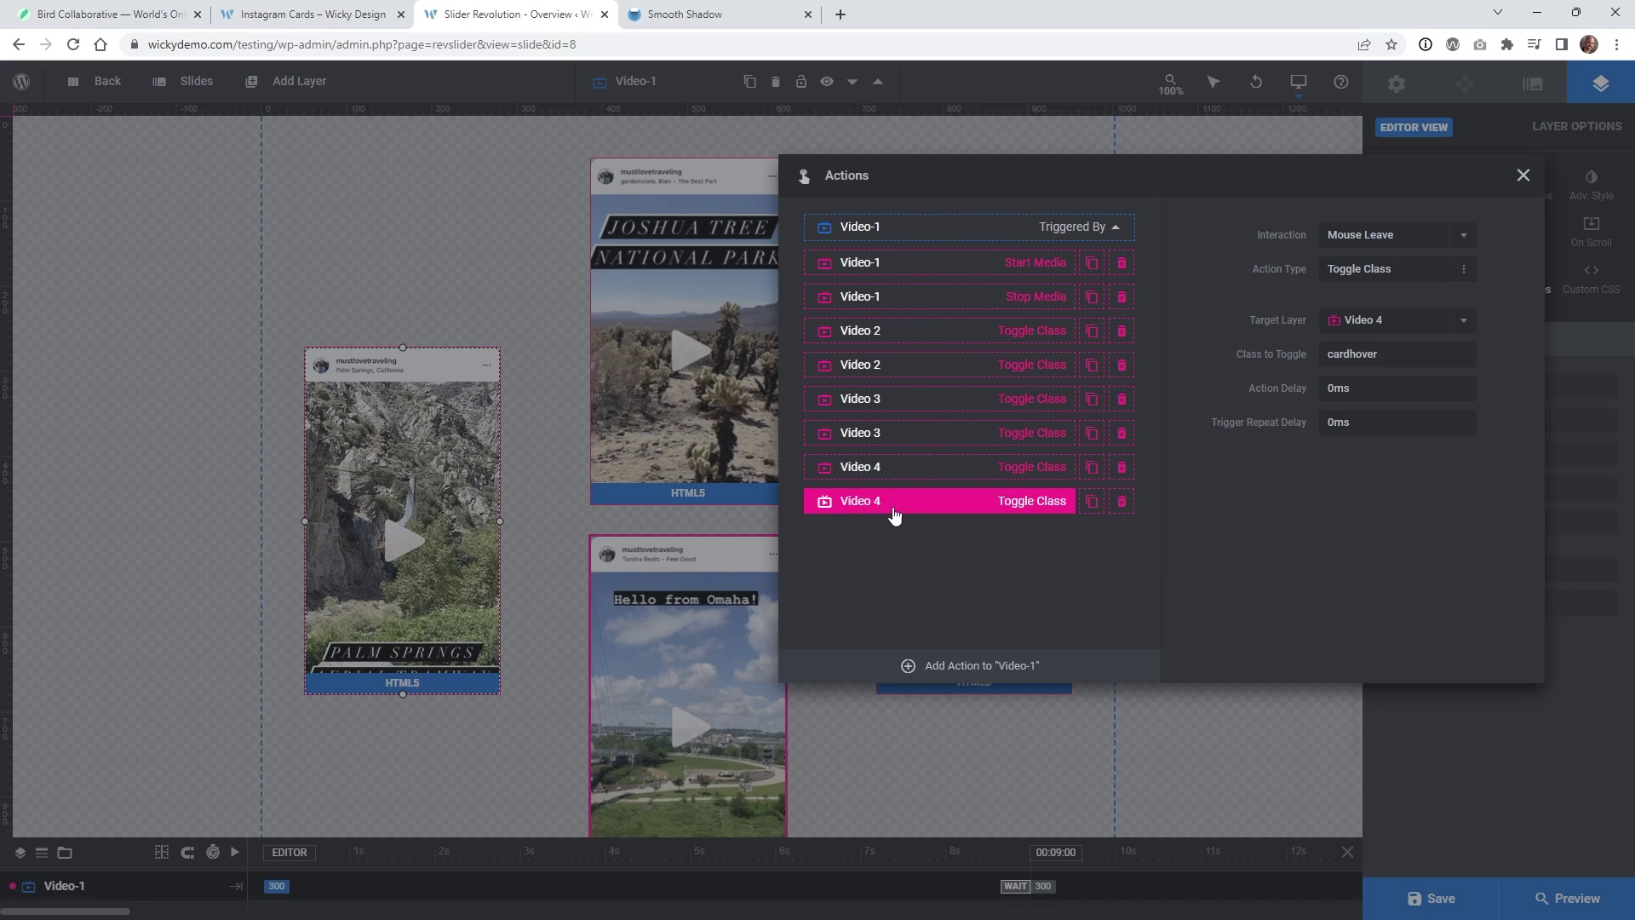
{"action": "left_click", "coordinate": [903, 466]}
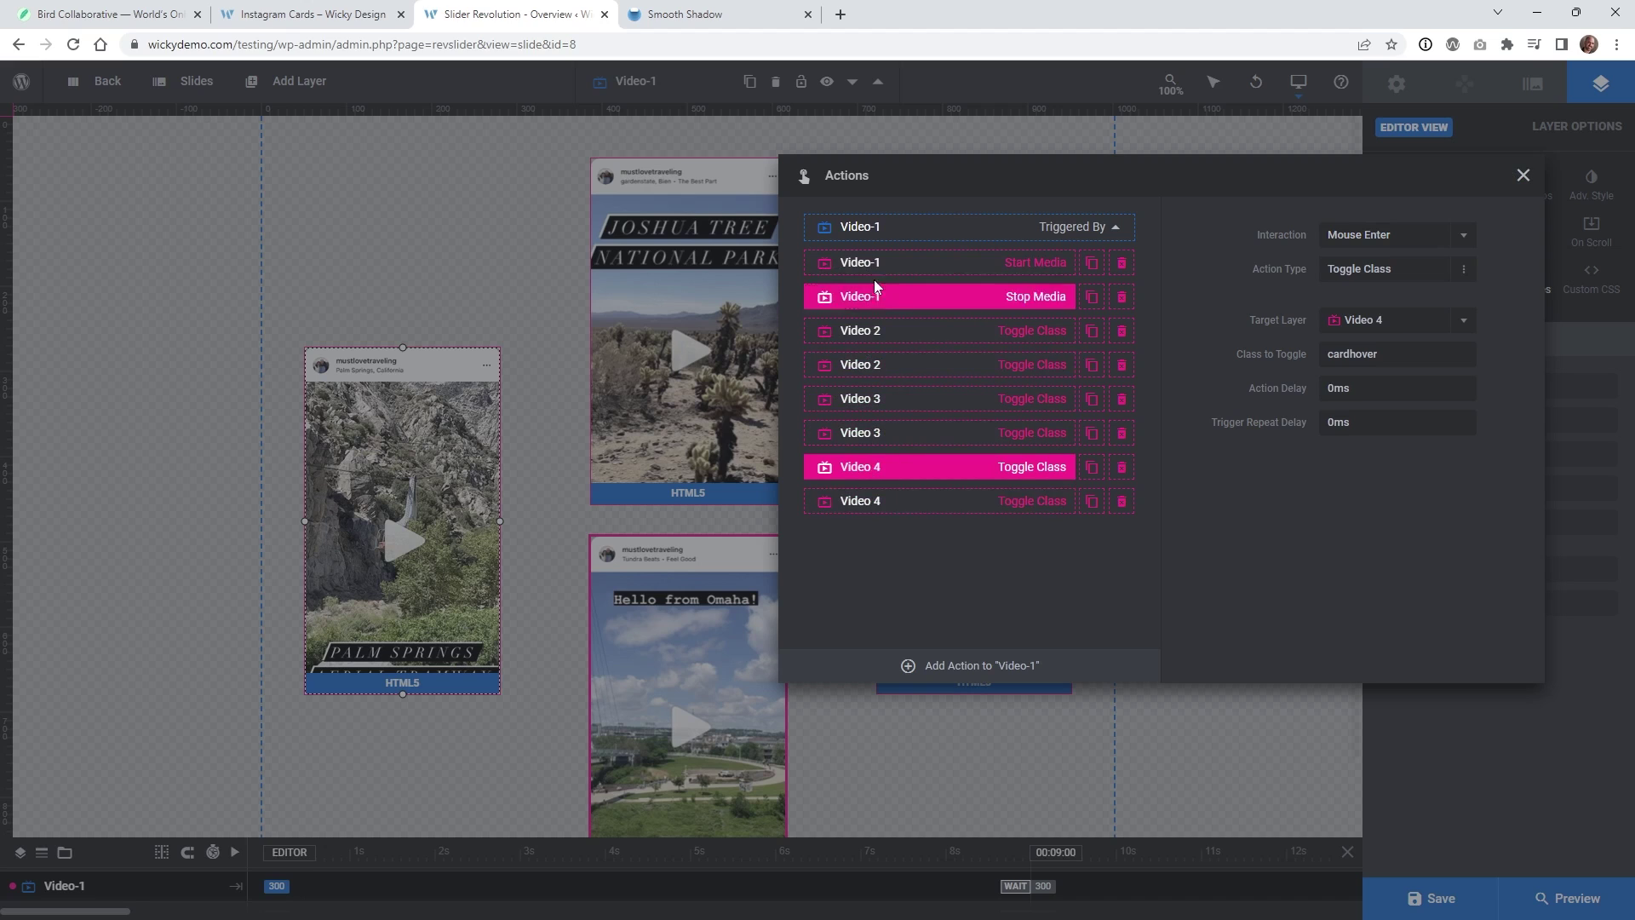
{"action": "left_click", "coordinate": [1523, 176]}
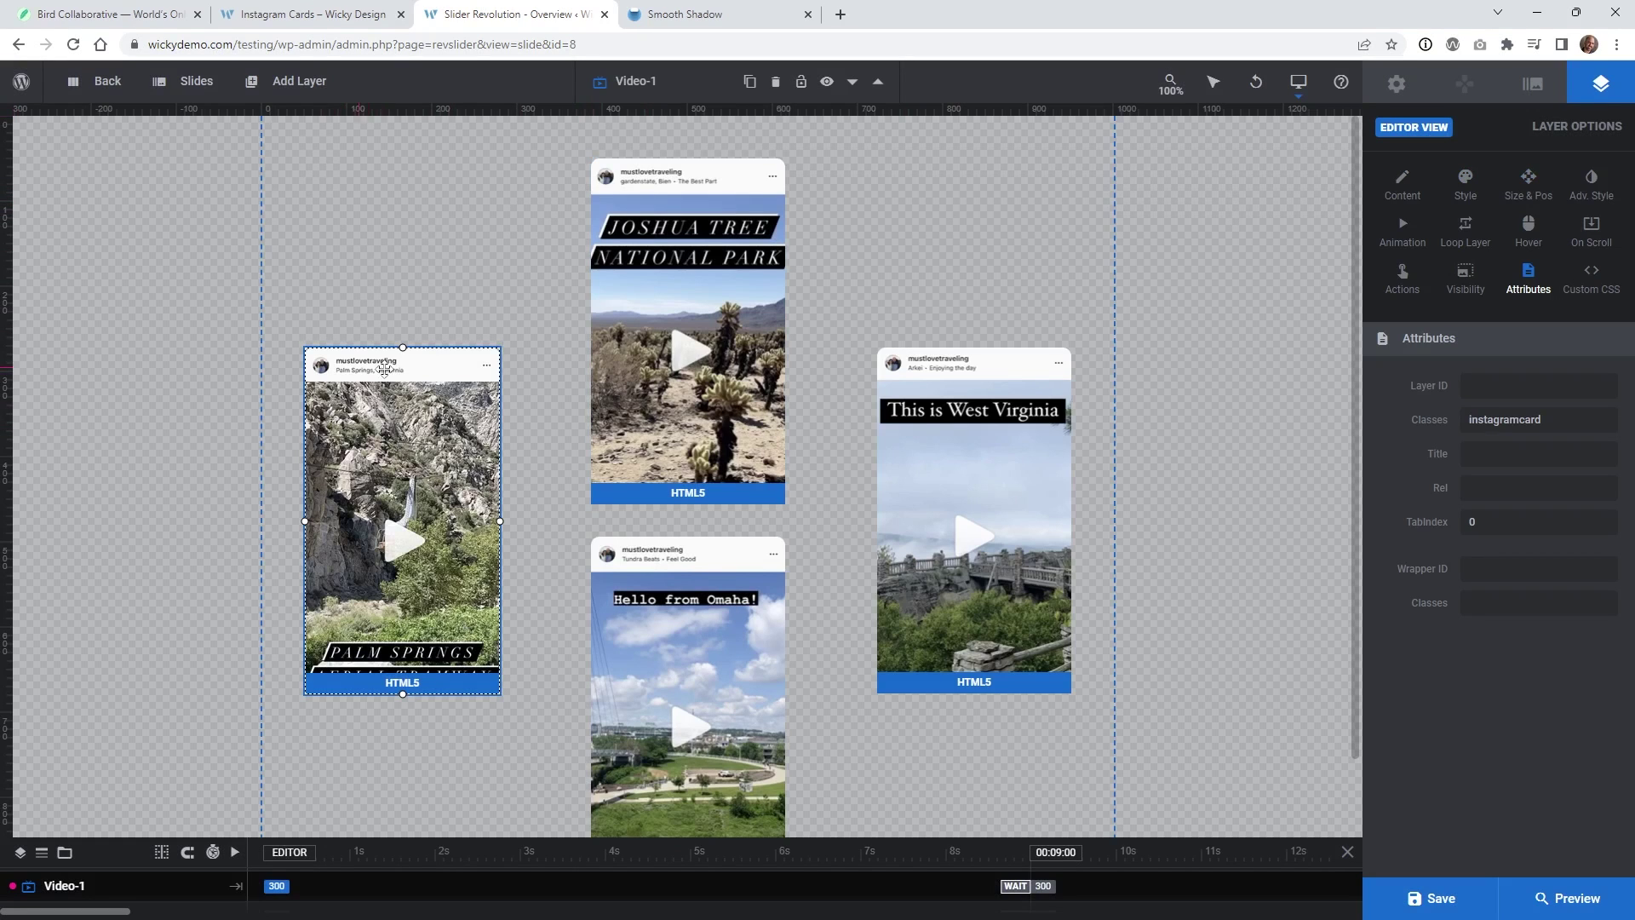
Select each of the four video cards in turn to check its layer name, ending on the Palm Springs card
{"action": "left_click", "coordinate": [635, 80]}
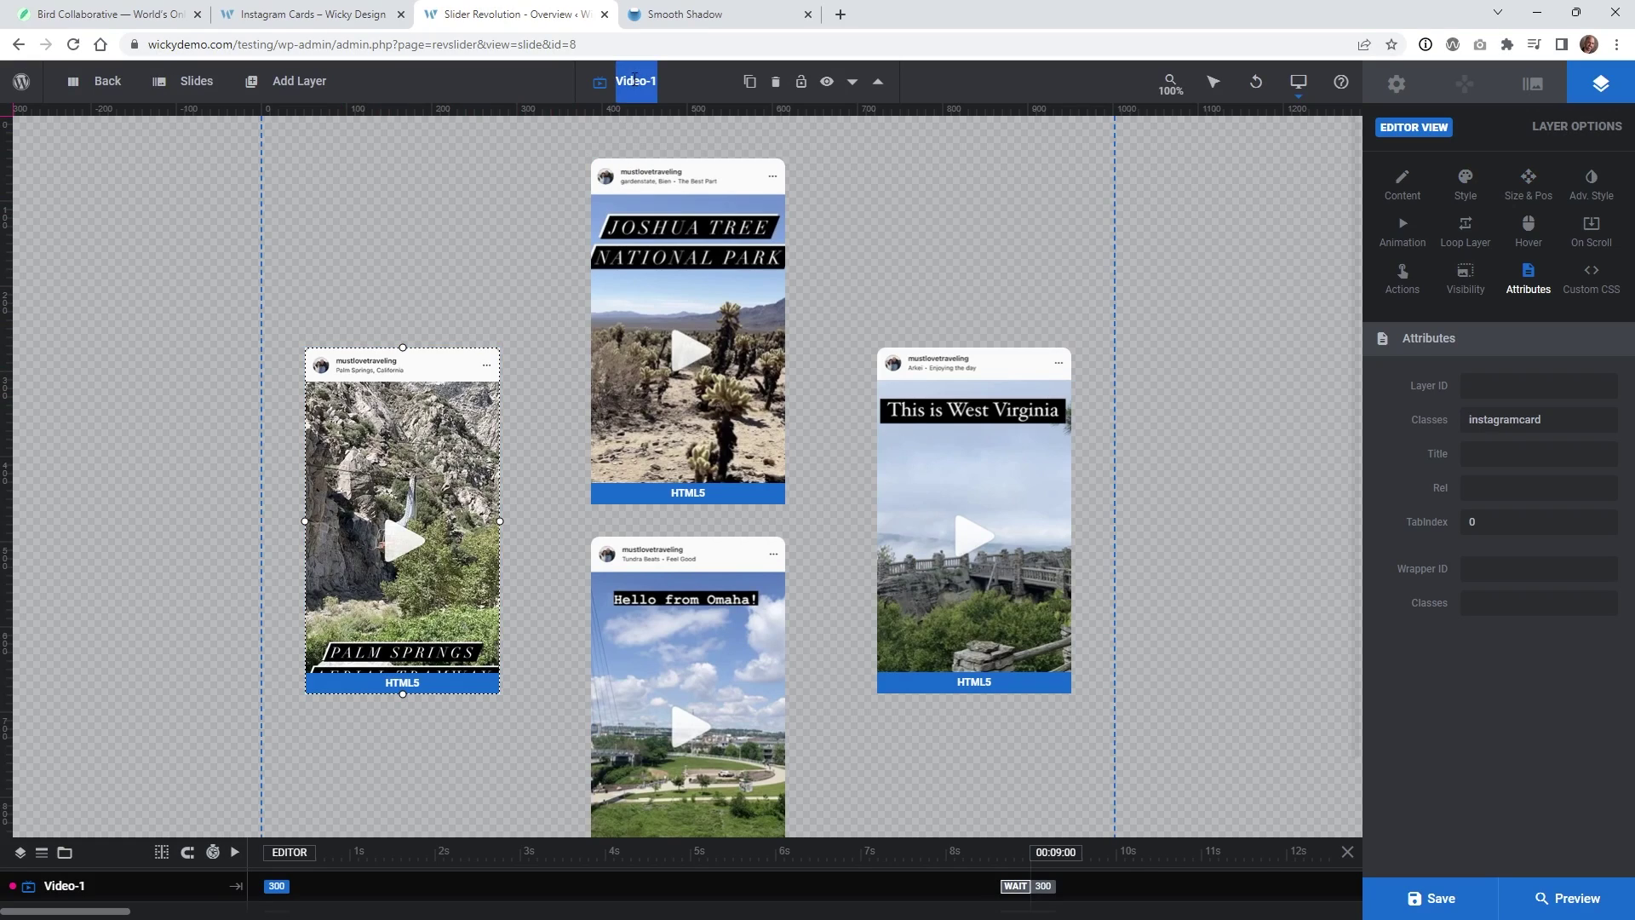
{"action": "left_click", "coordinate": [642, 249]}
{"action": "left_click", "coordinate": [915, 387]}
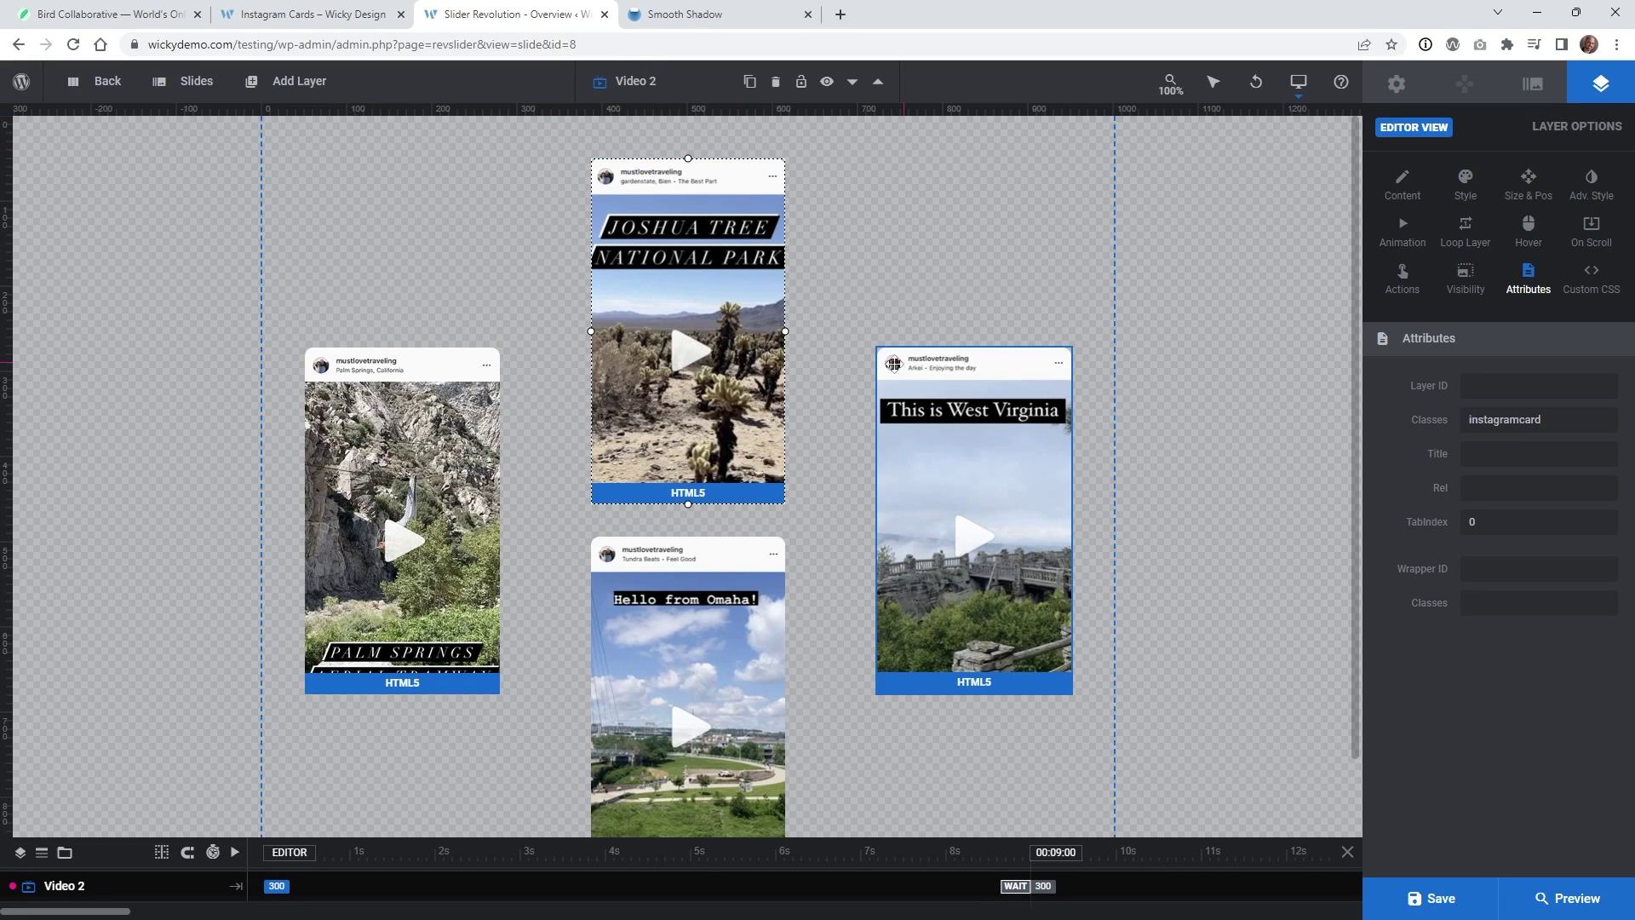
{"action": "left_click", "coordinate": [737, 571]}
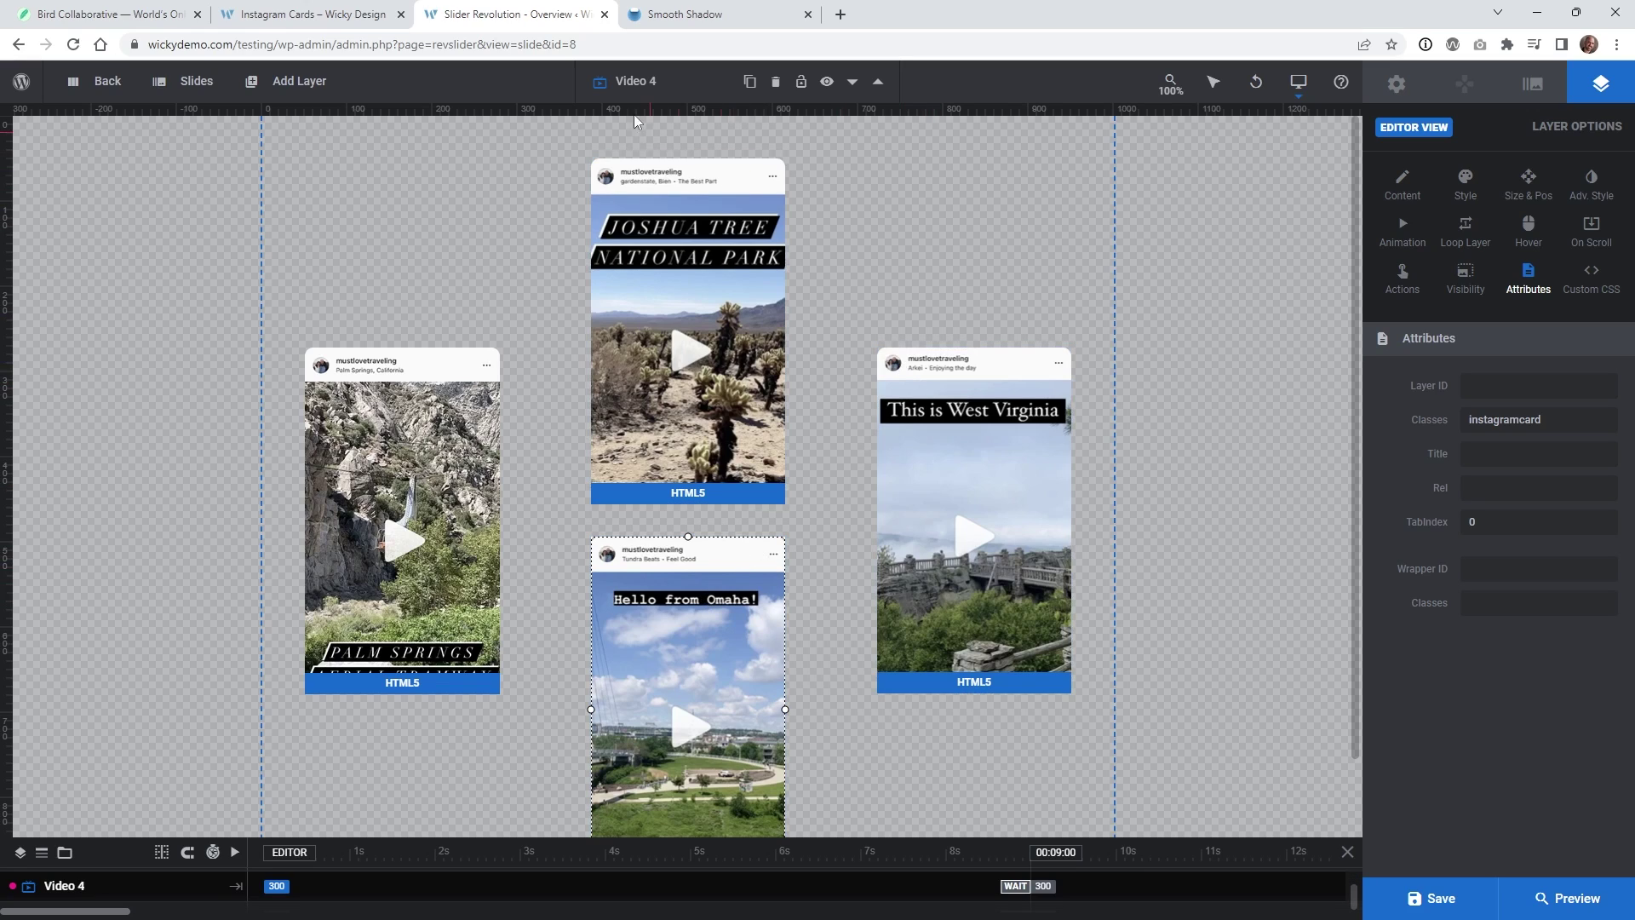
{"action": "left_click", "coordinate": [423, 418]}
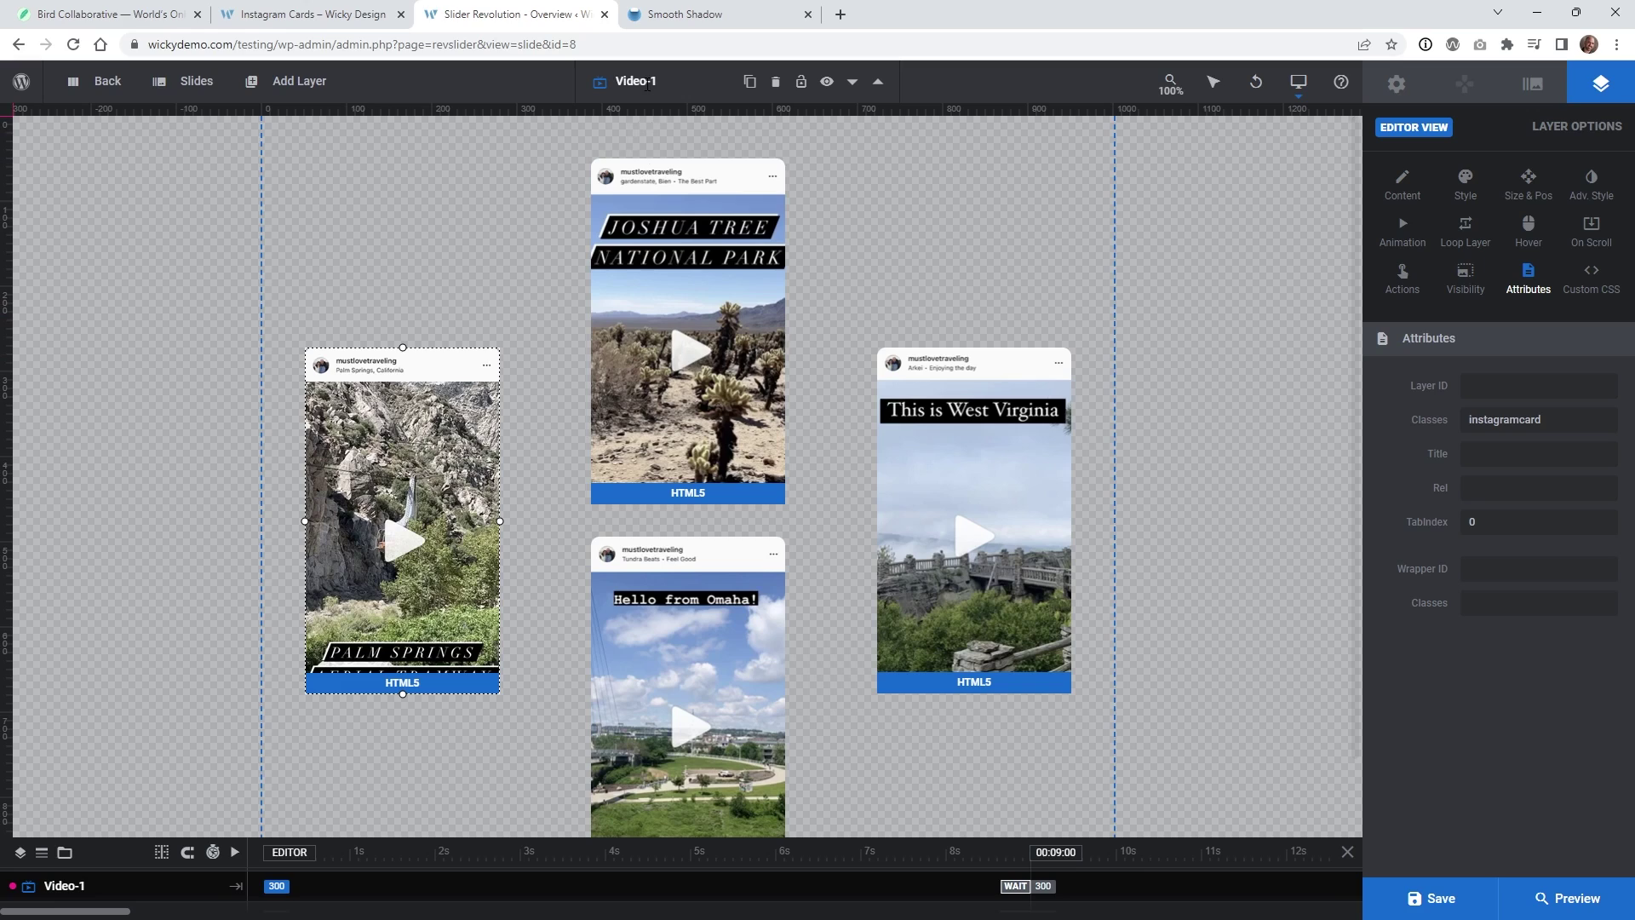
Open the actions of the Joshua Tree video layer and inspect its Start Media and Stop Media actions
{"action": "left_click", "coordinate": [707, 273]}
{"action": "left_click", "coordinate": [1402, 180]}
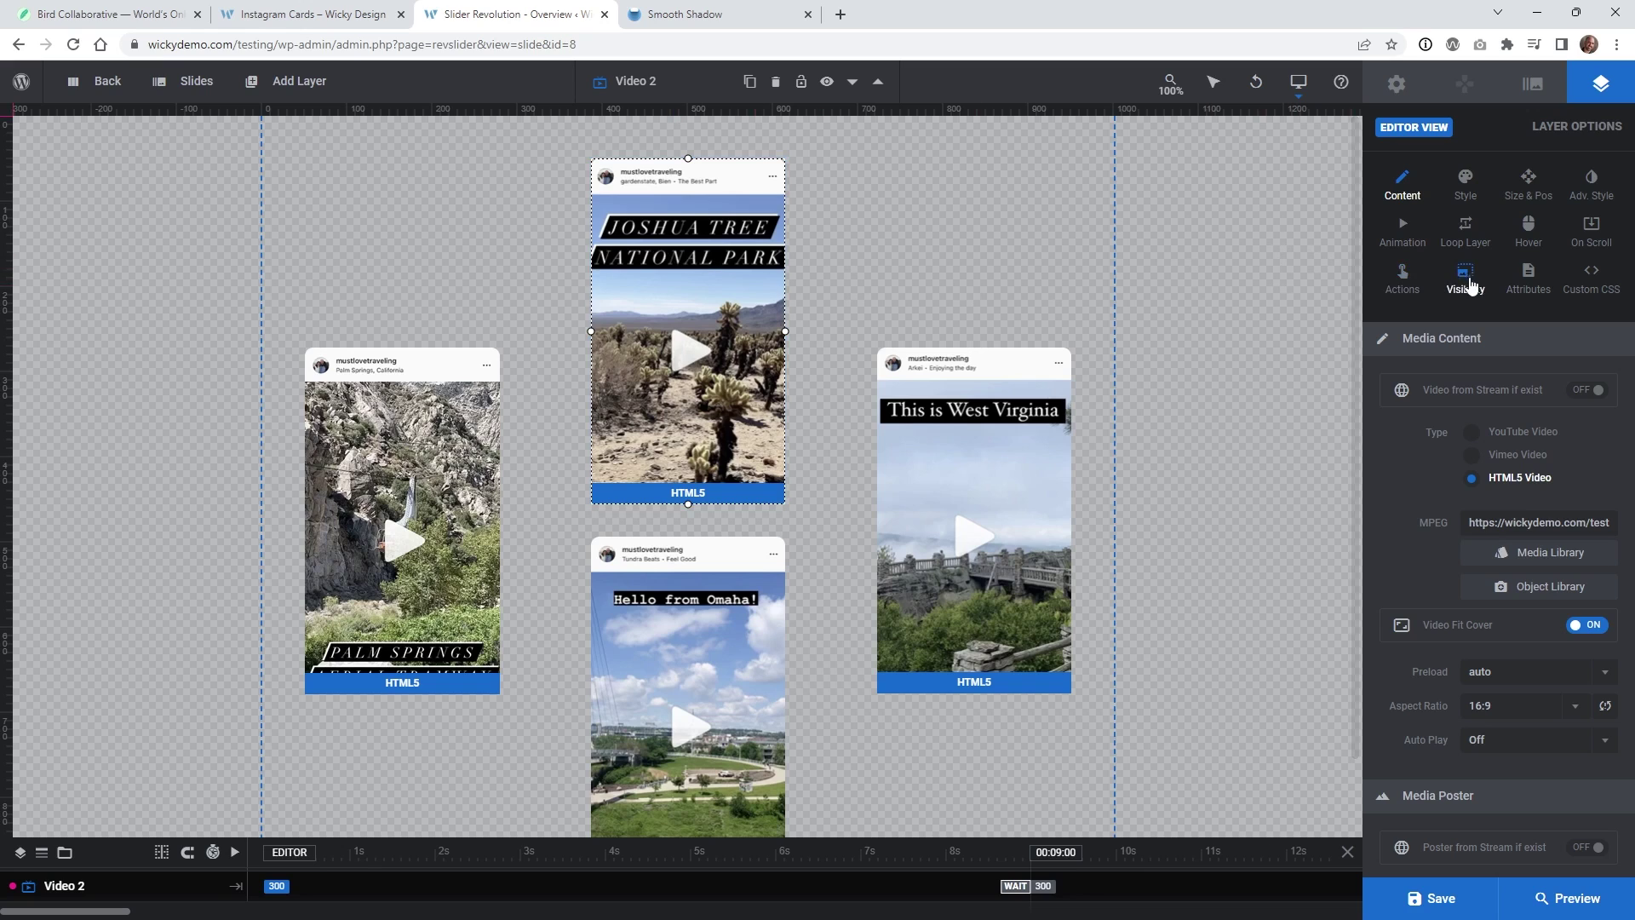
{"action": "left_click", "coordinate": [1407, 281]}
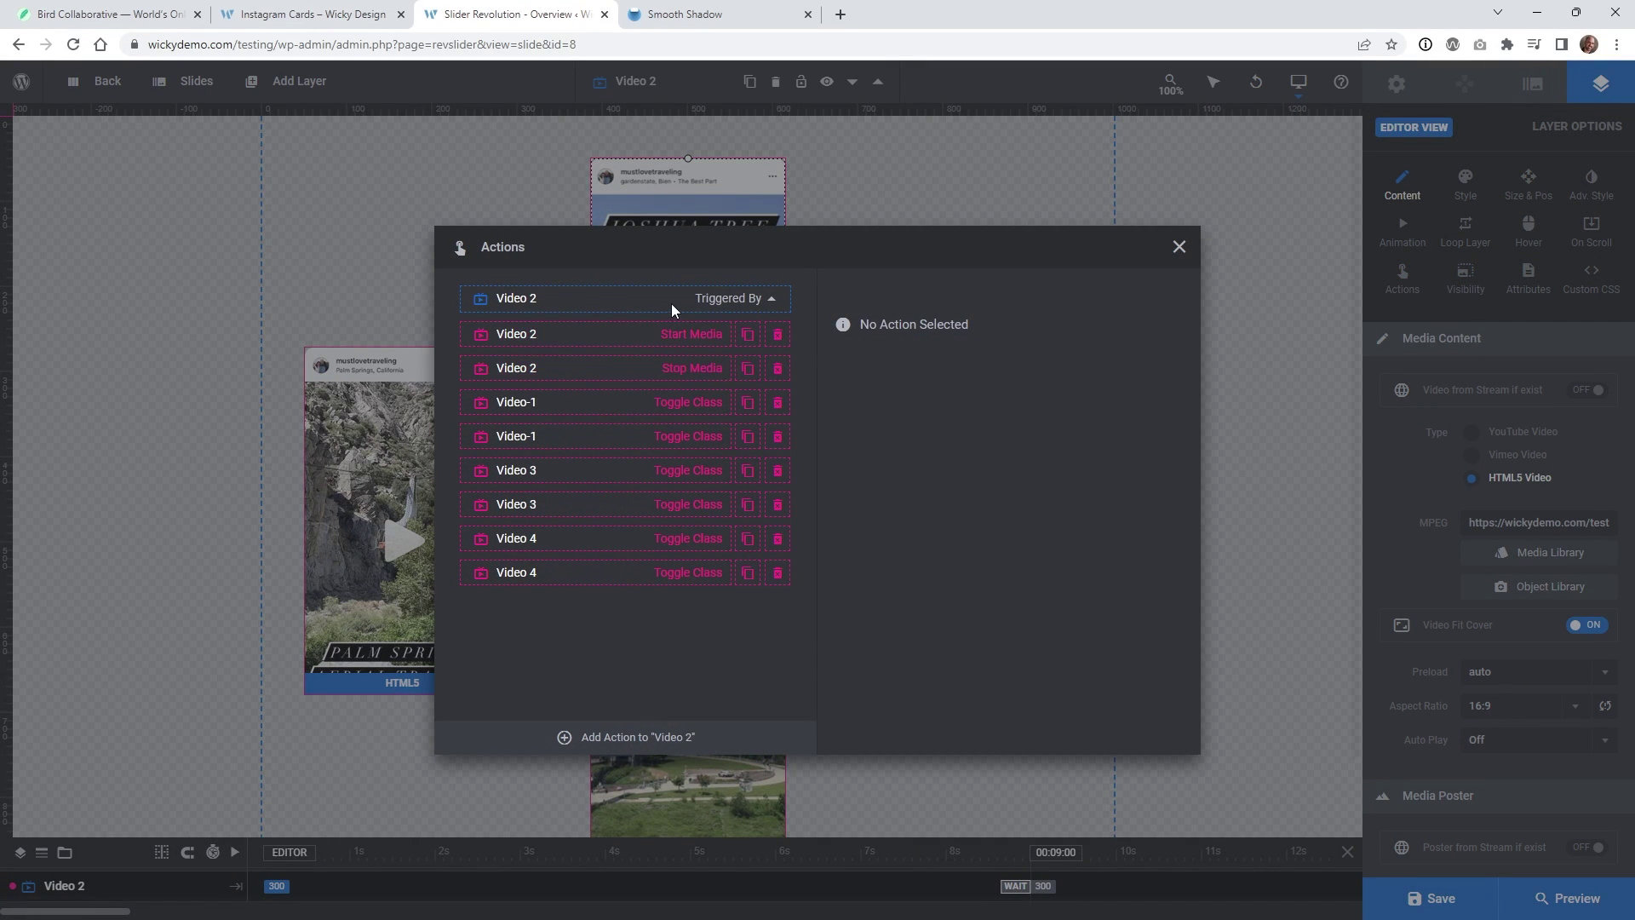
{"action": "left_click", "coordinate": [613, 336]}
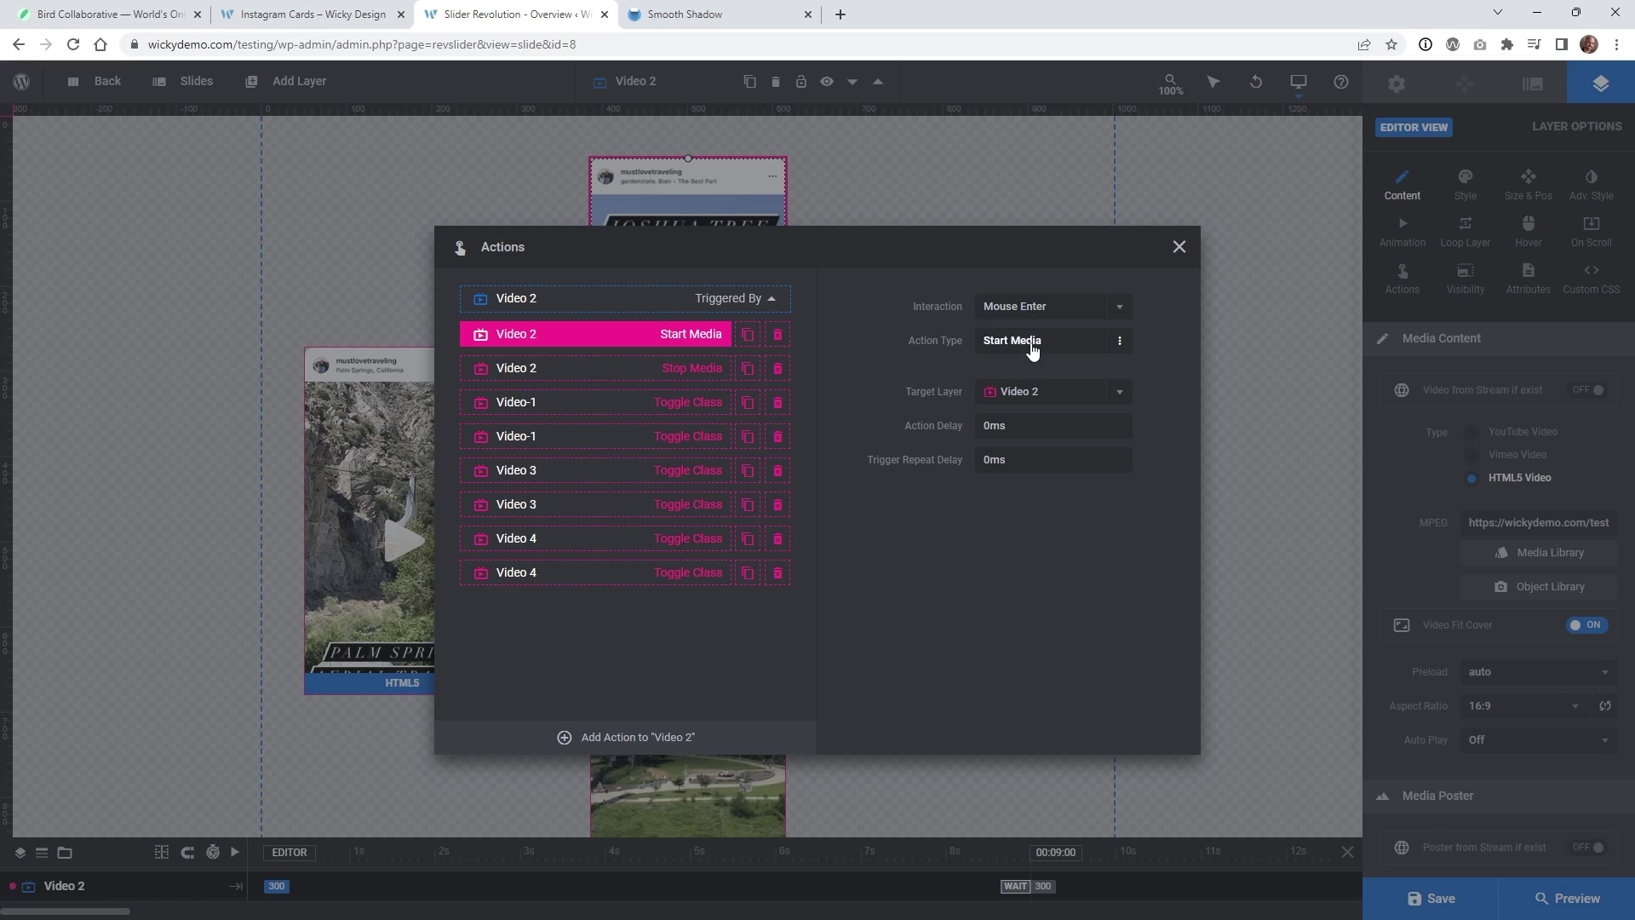
{"action": "left_click", "coordinate": [584, 368]}
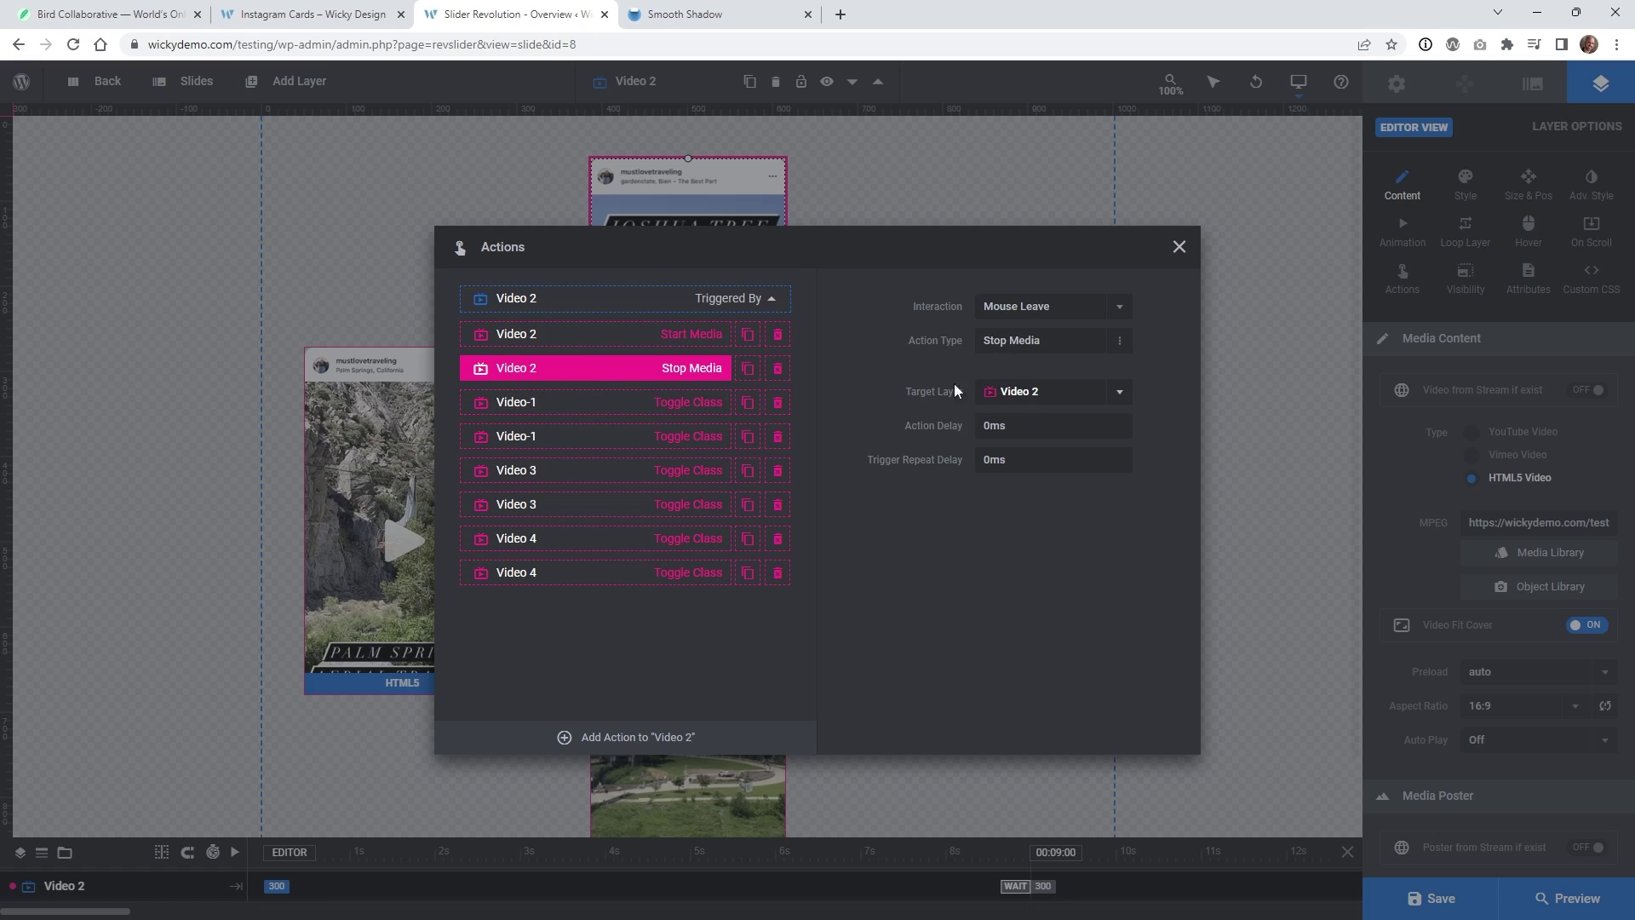
Inspect the Joshua Tree layer's Toggle Class actions for Video-1, Video 3 and Video 4, and close the Actions dialog
{"action": "left_click", "coordinate": [522, 410]}
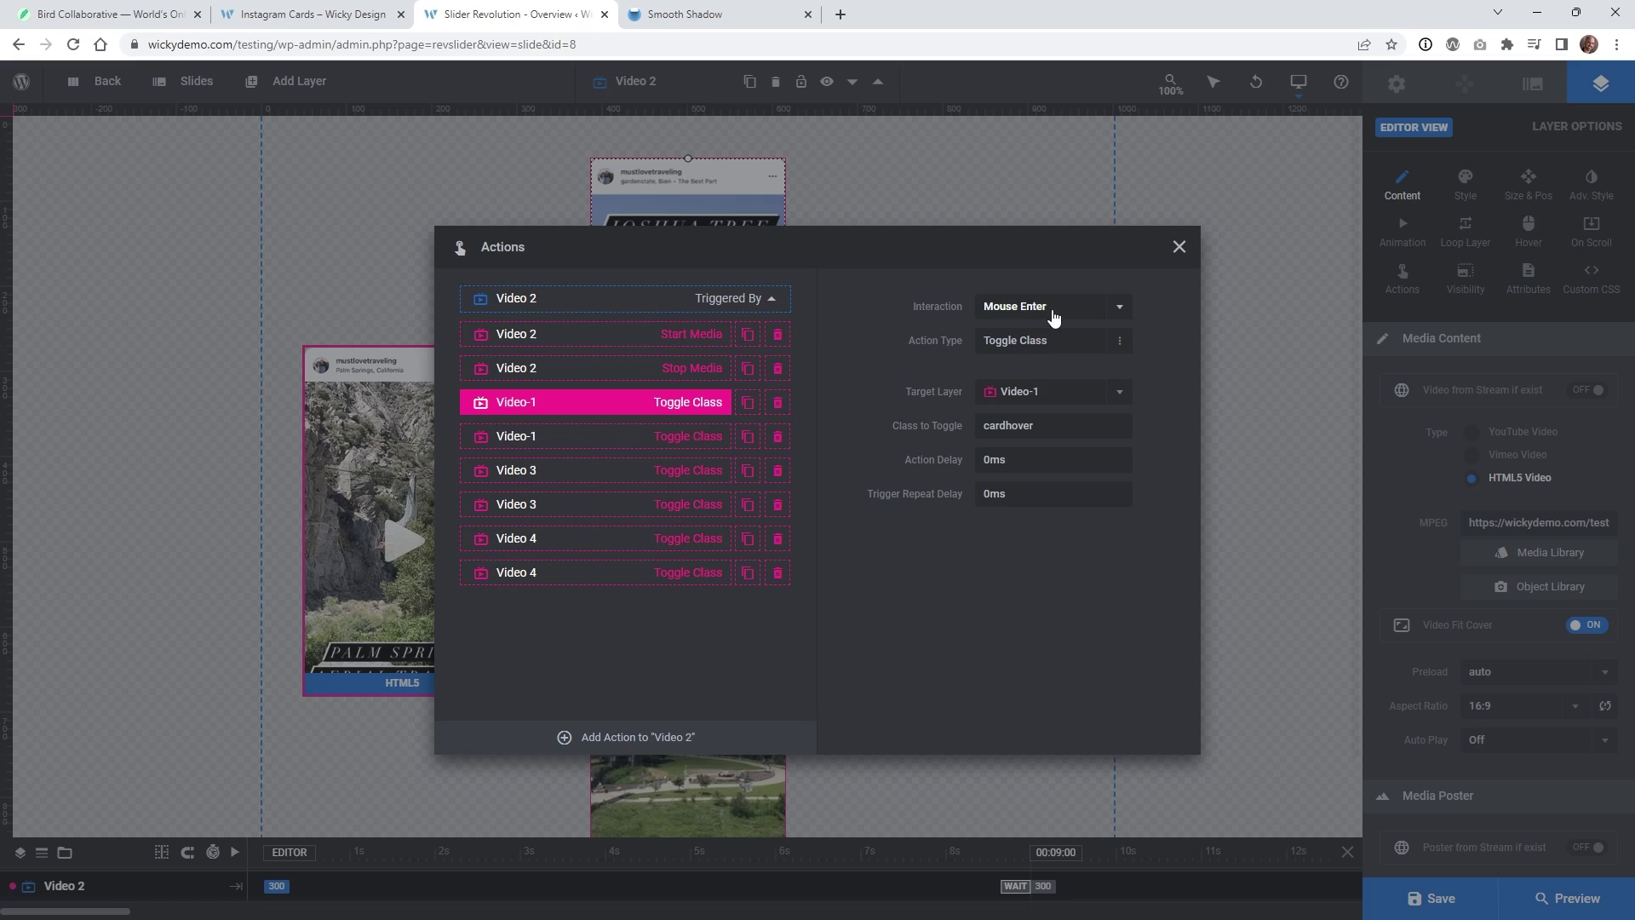
{"action": "left_click", "coordinate": [609, 439]}
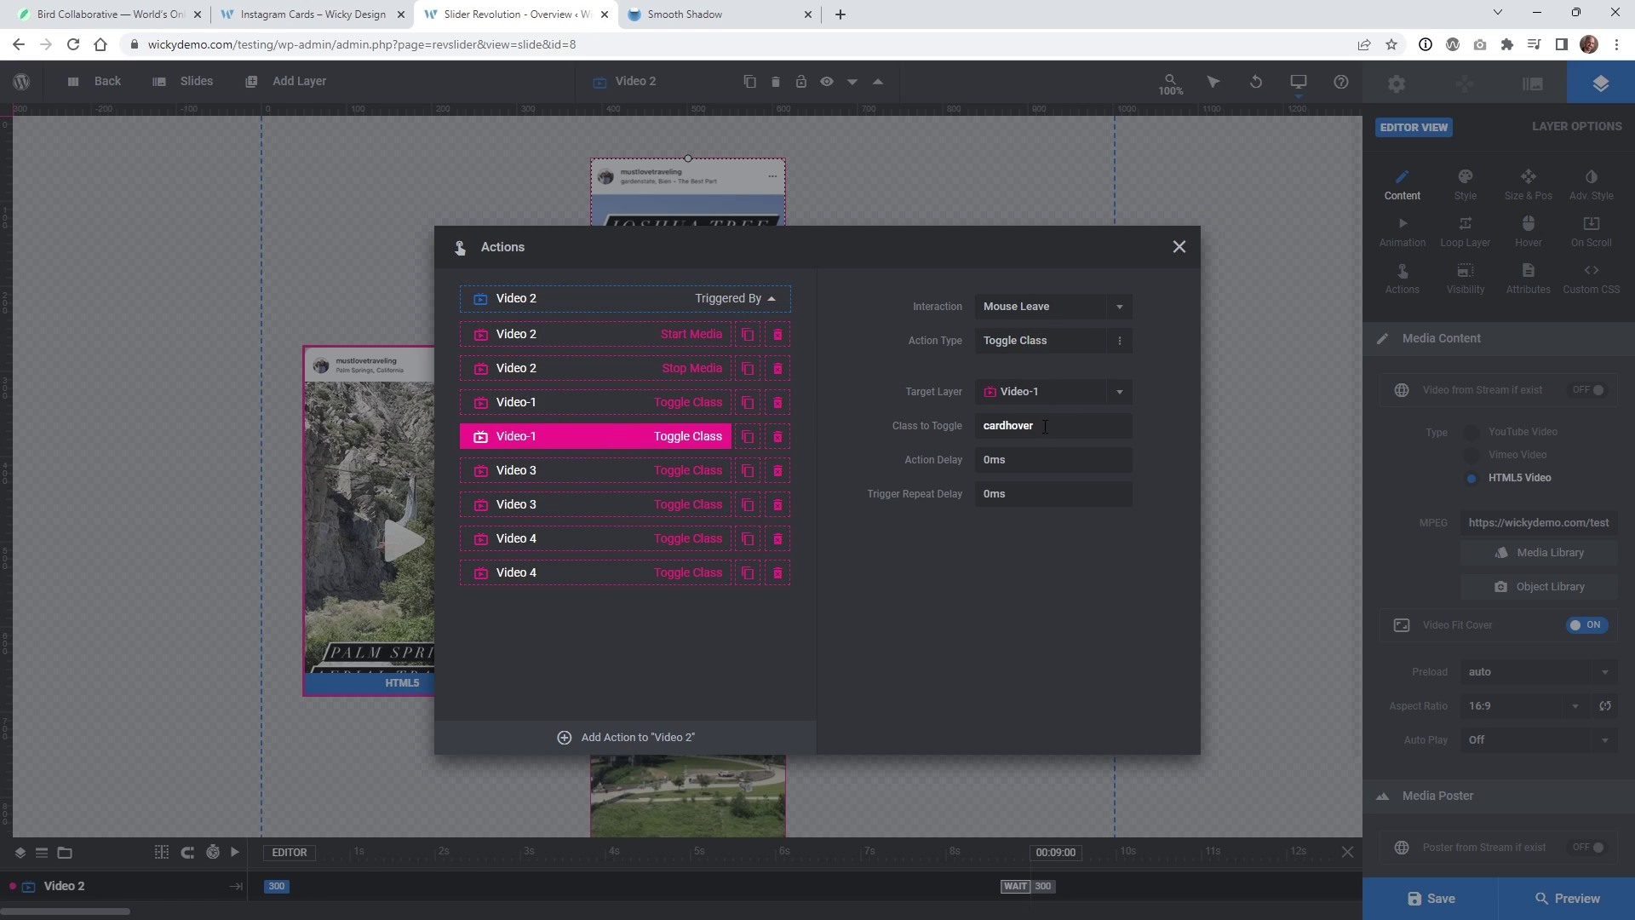
{"action": "left_click", "coordinate": [549, 483]}
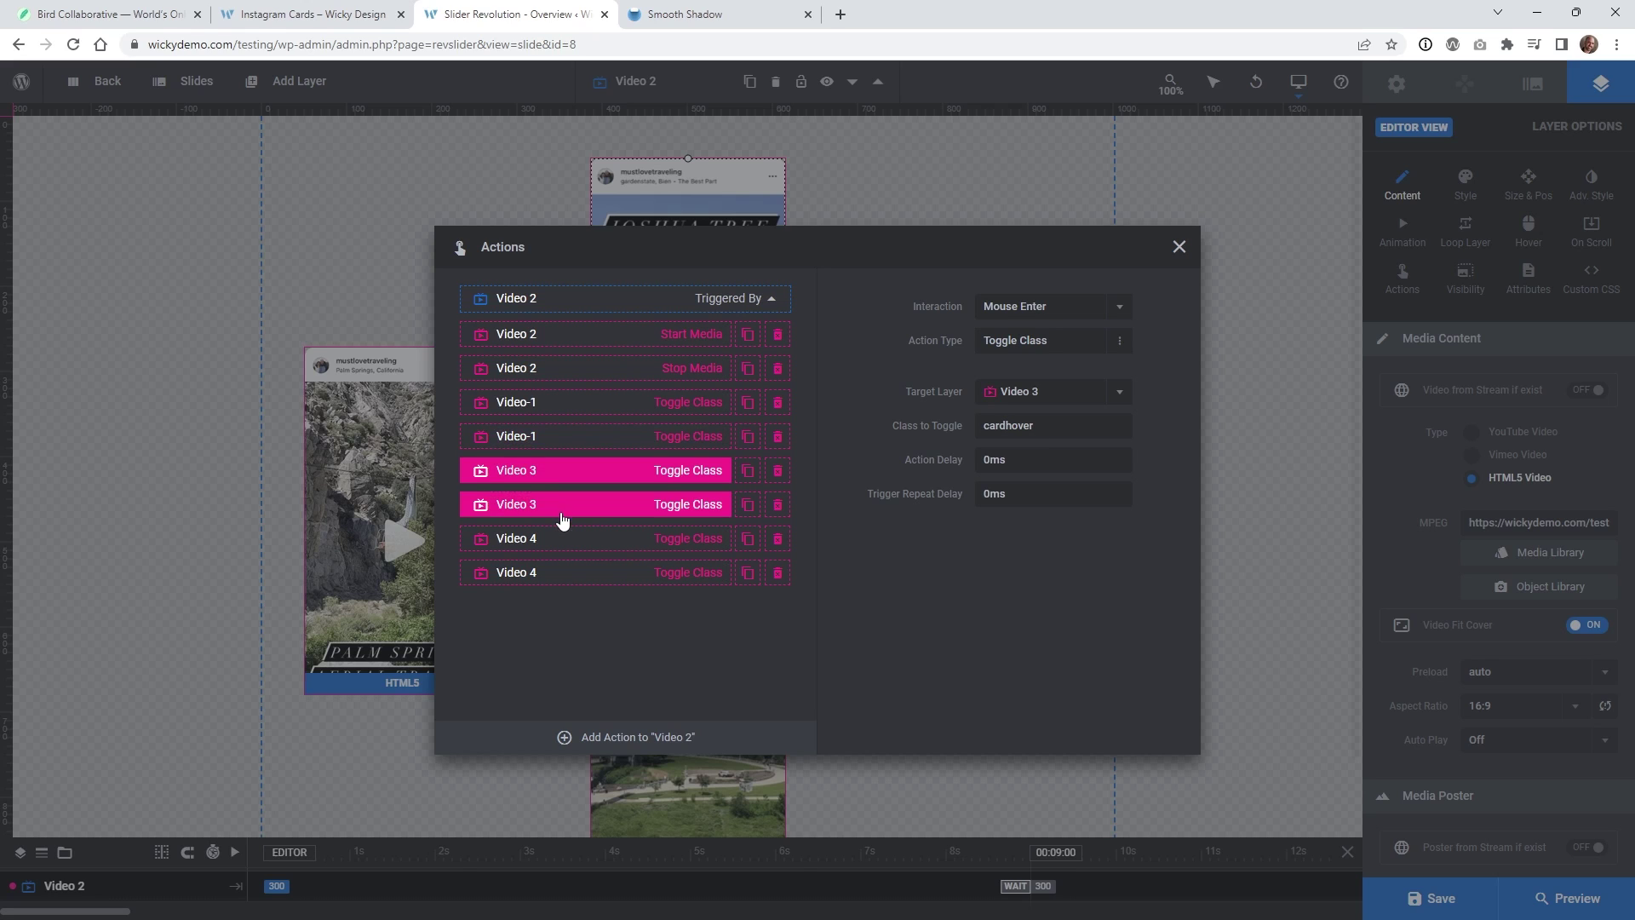
{"action": "left_click", "coordinate": [554, 506]}
{"action": "left_click", "coordinate": [557, 541]}
{"action": "left_click", "coordinate": [561, 570]}
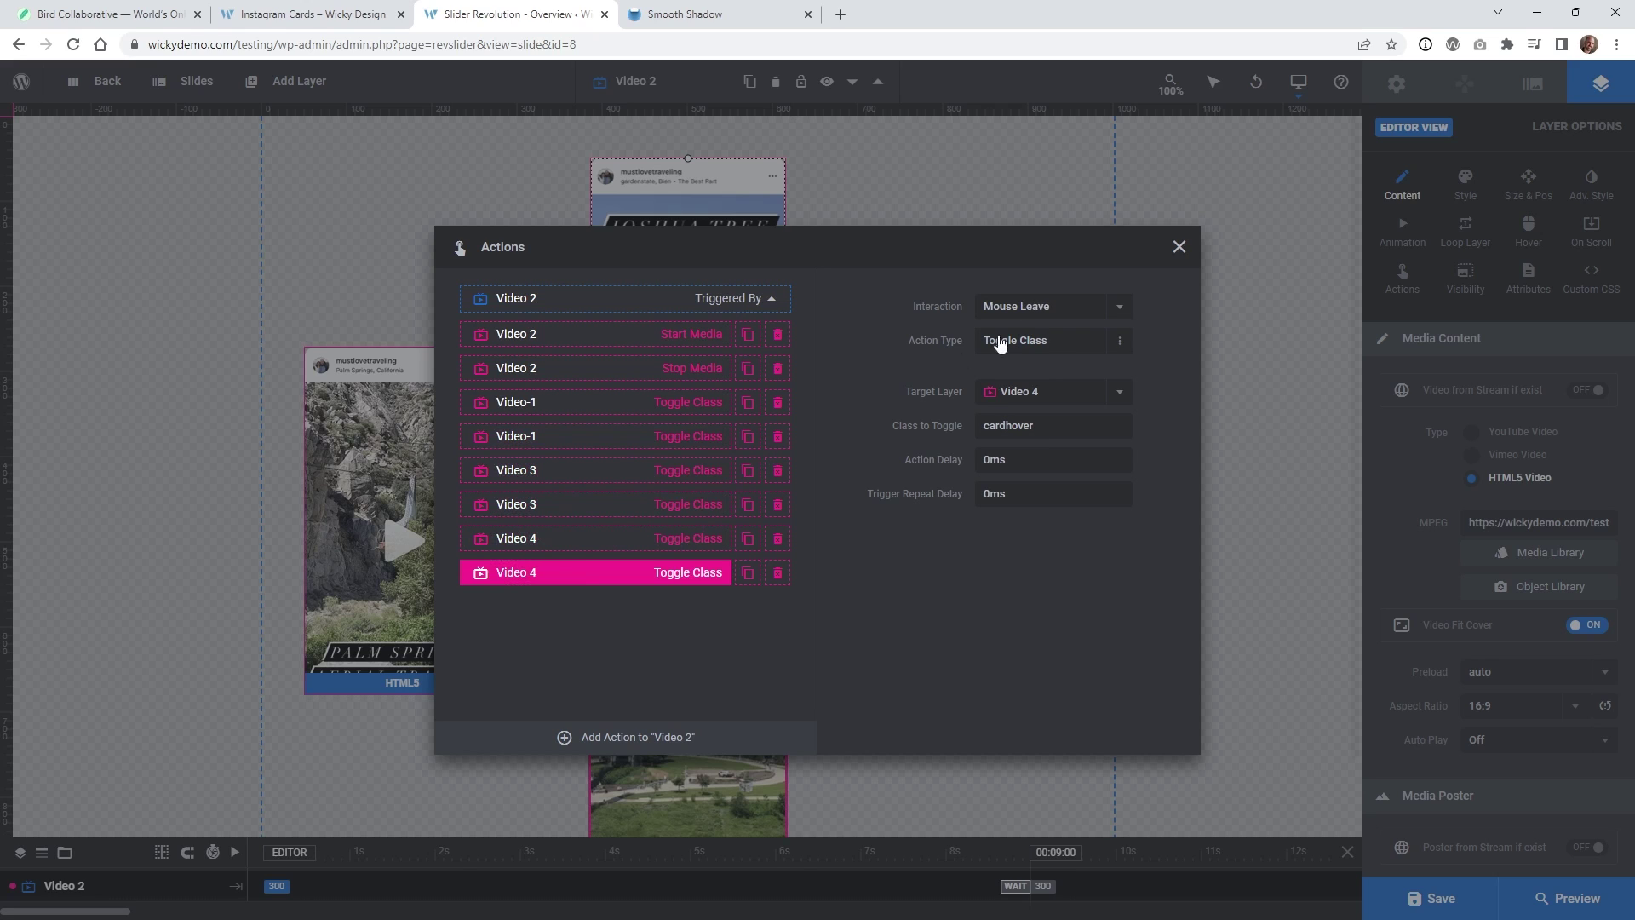
{"action": "left_click", "coordinate": [1179, 246]}
Review the action lists of the West Virginia and Omaha video layers, closing the dialog after each
{"action": "left_click", "coordinate": [957, 430]}
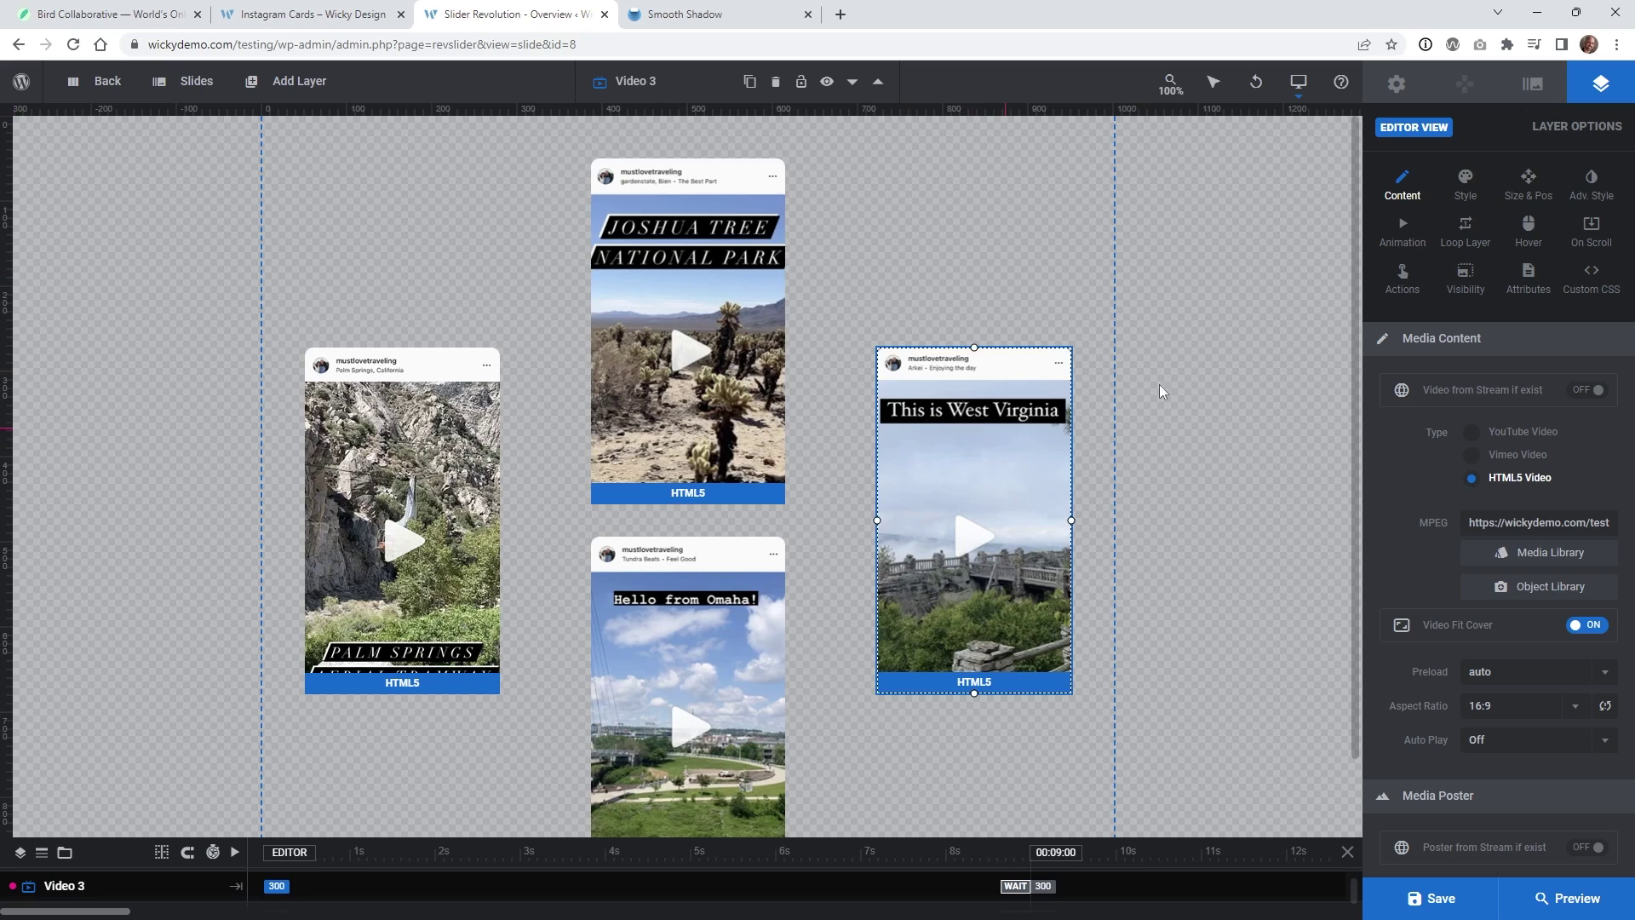
{"action": "left_click", "coordinate": [1402, 285]}
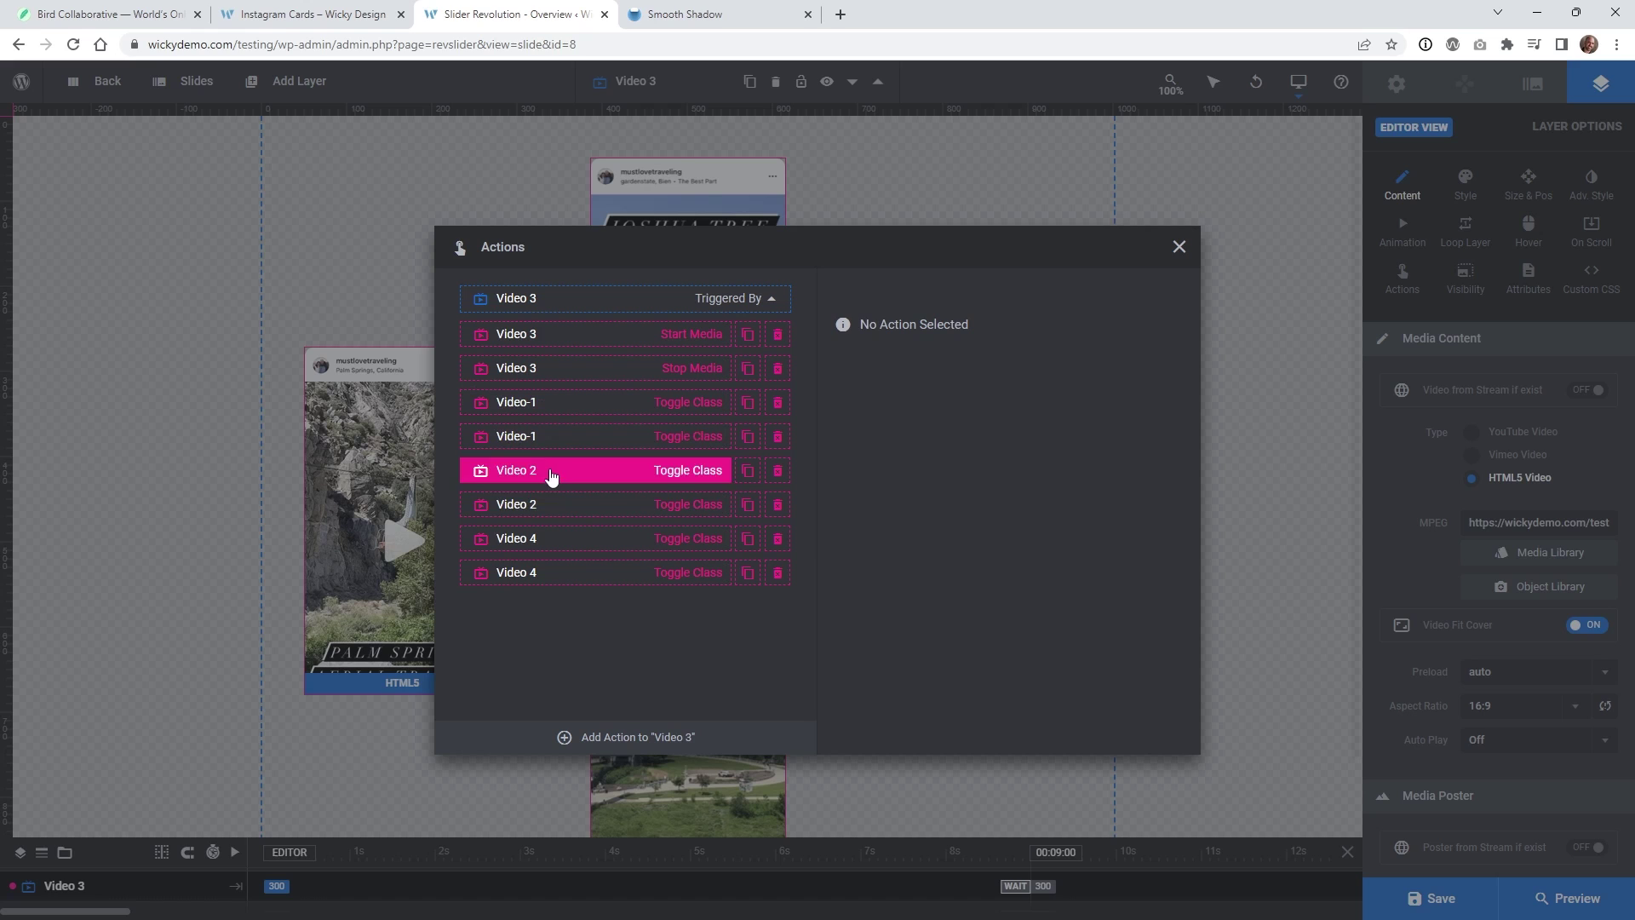
{"action": "left_click", "coordinate": [1176, 247]}
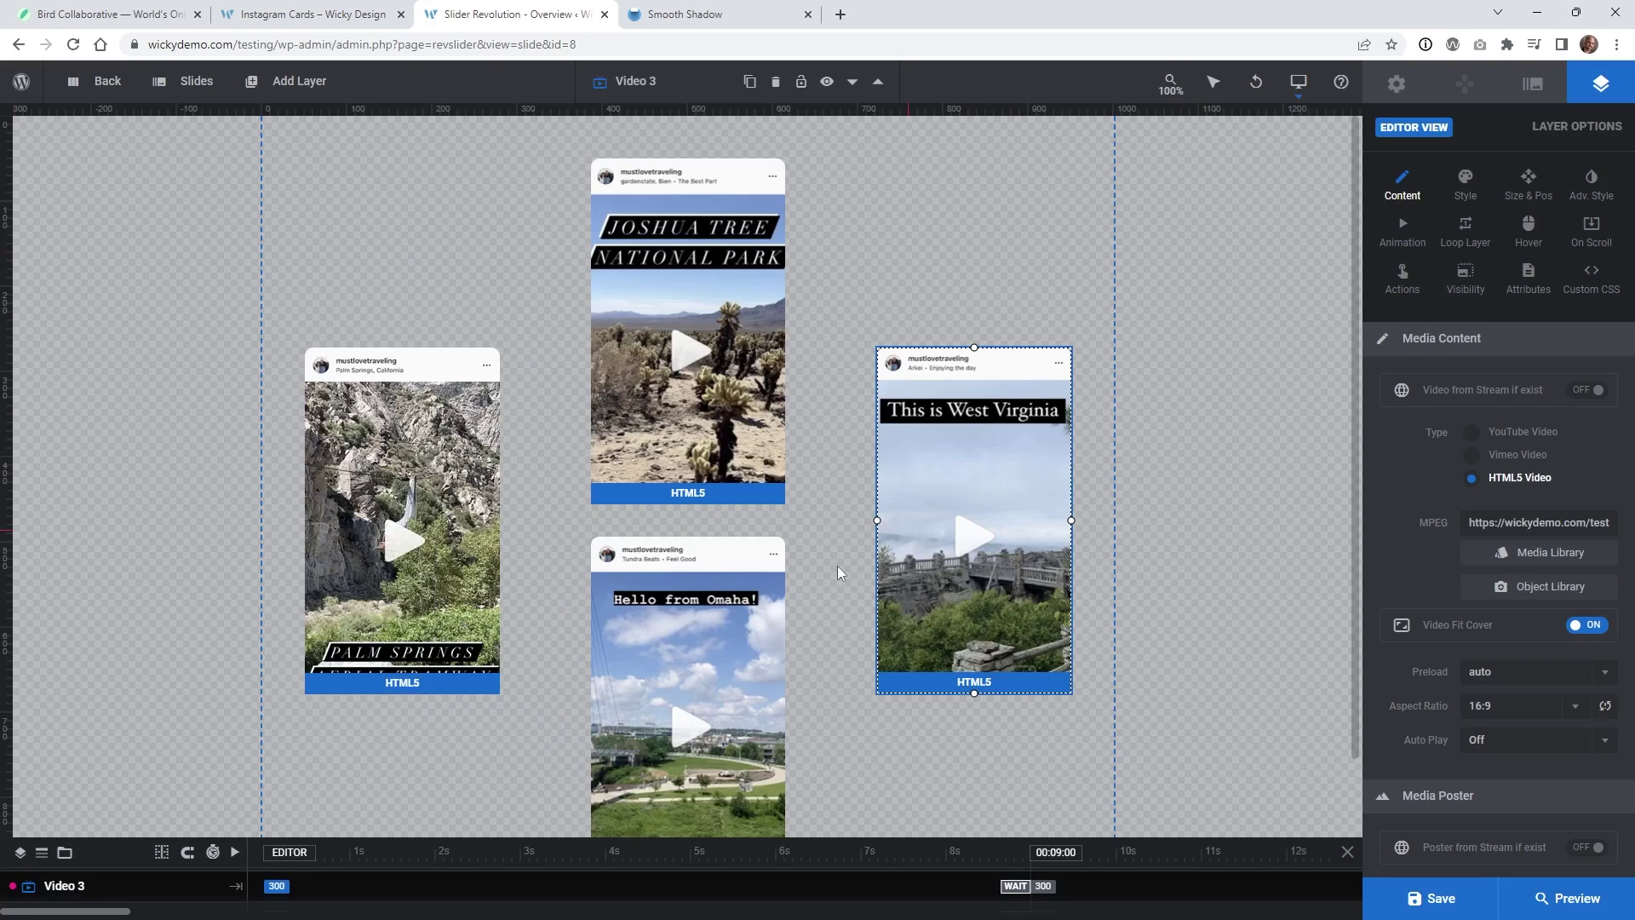
{"action": "left_click", "coordinate": [687, 574]}
{"action": "left_click", "coordinate": [1401, 280]}
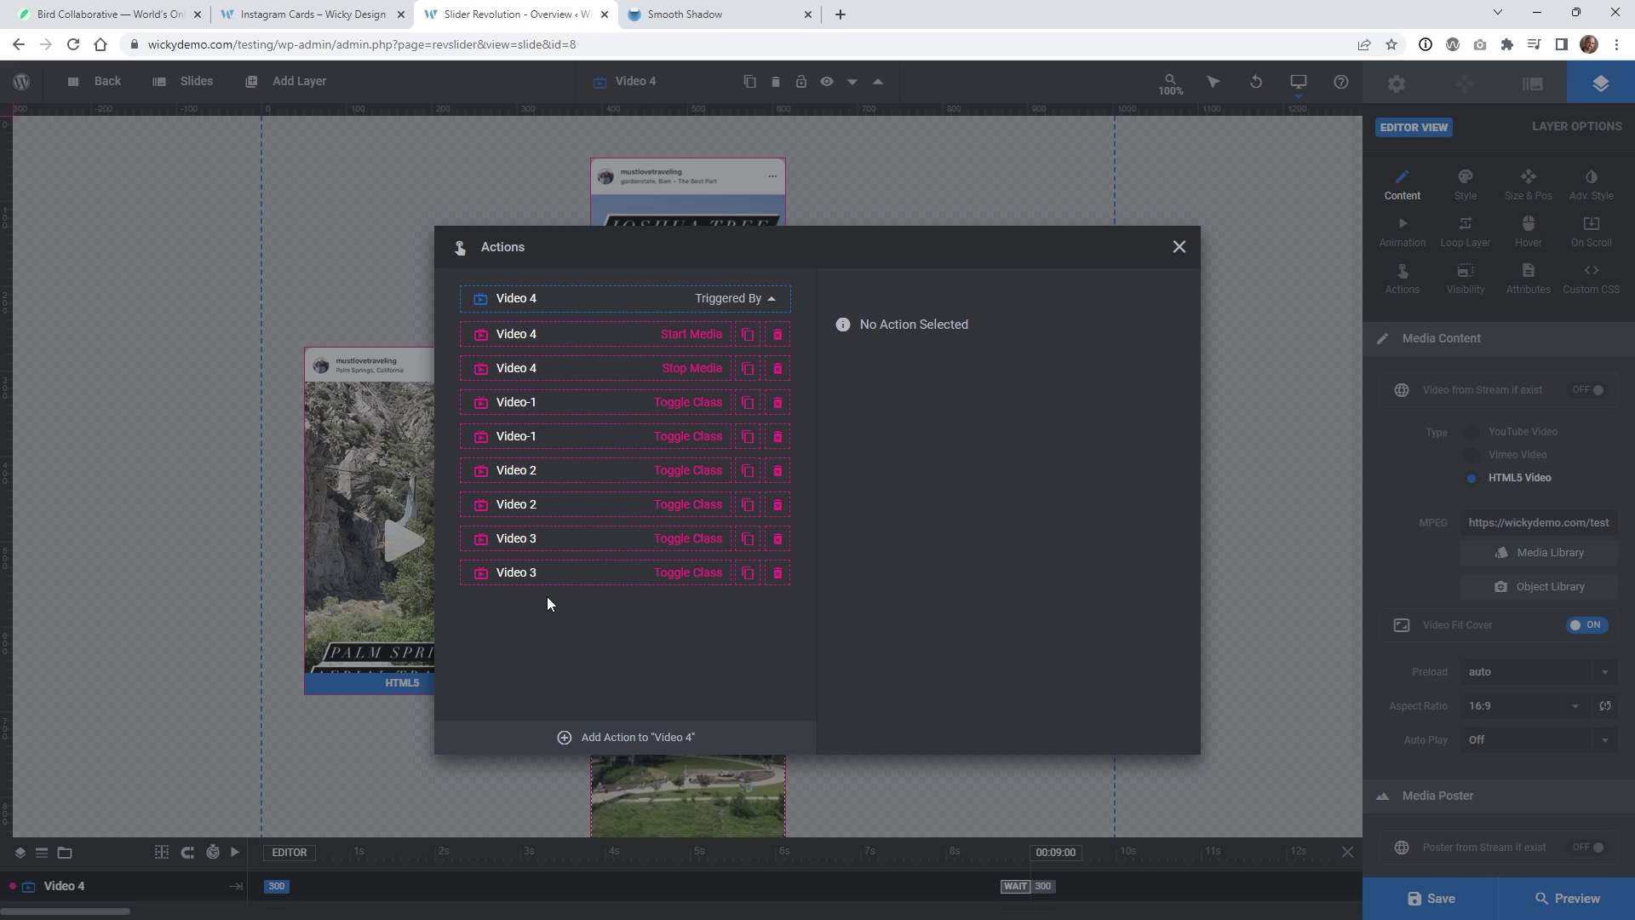
{"action": "left_click", "coordinate": [1179, 247]}
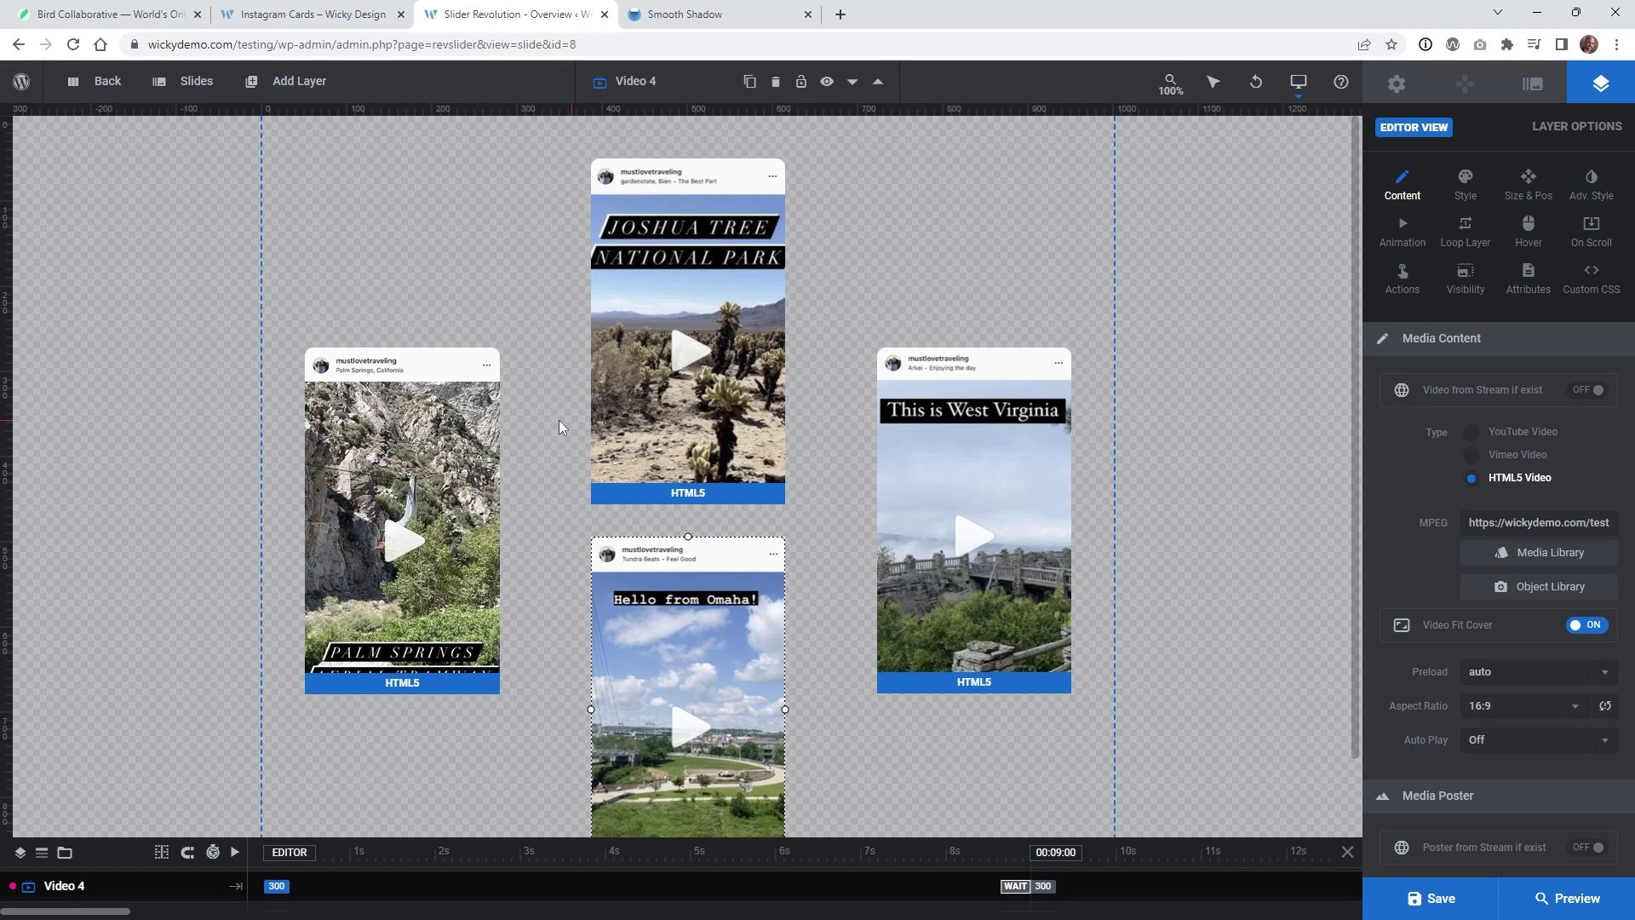
Reopen the module's custom CSS to review the .instagramcard rules, and close the editor
{"action": "left_click", "coordinate": [413, 451]}
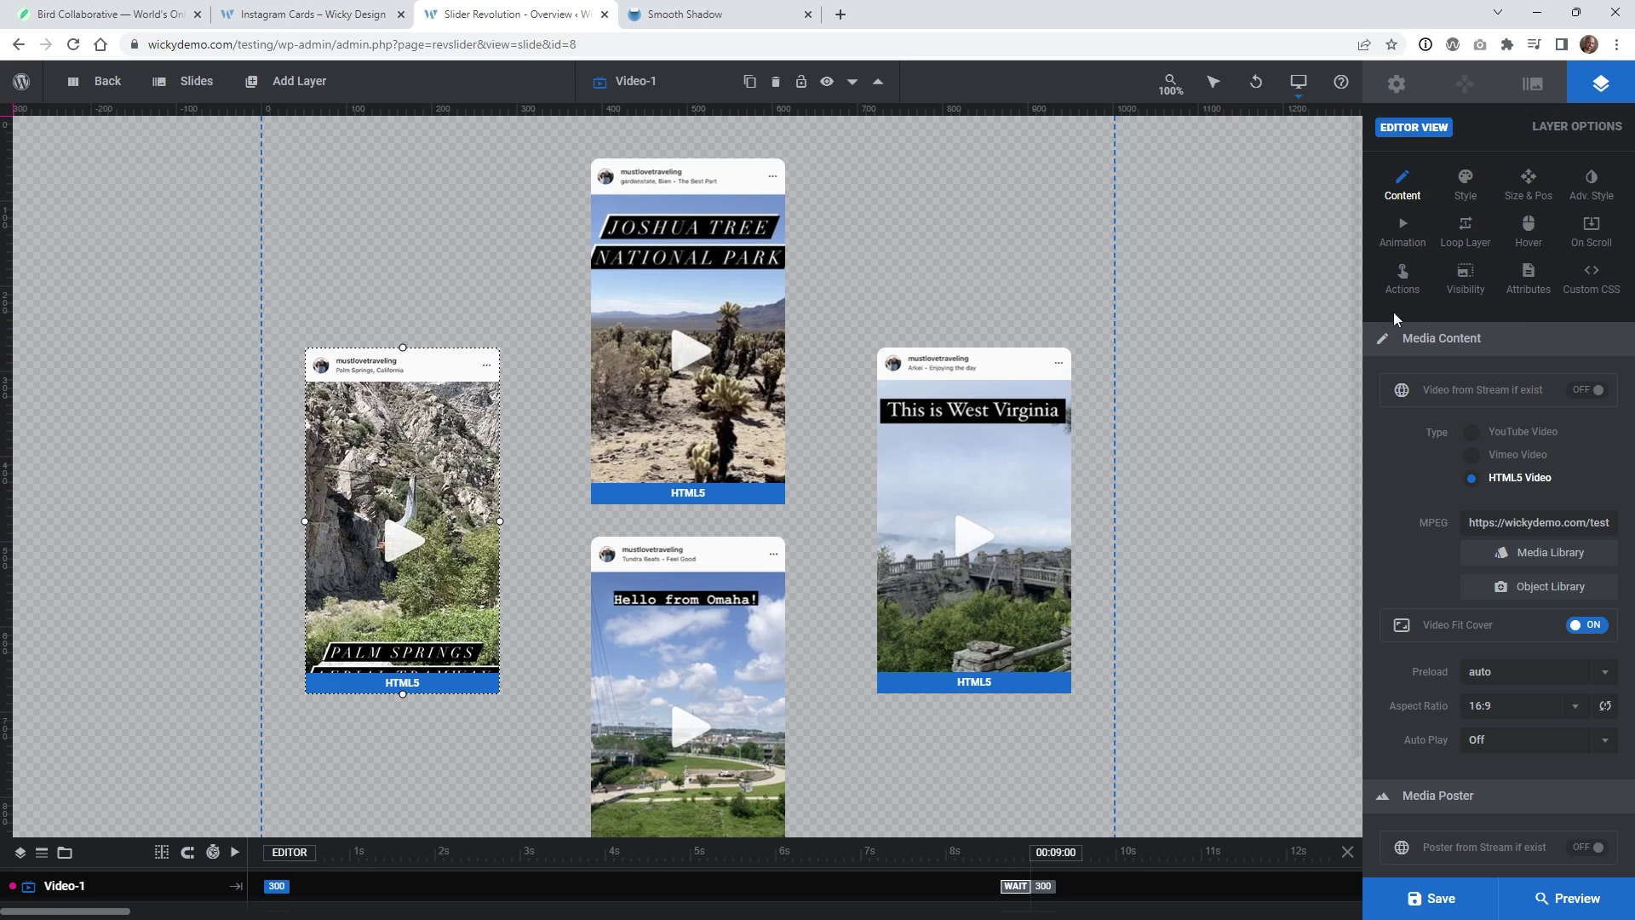
{"action": "left_click", "coordinate": [1397, 83]}
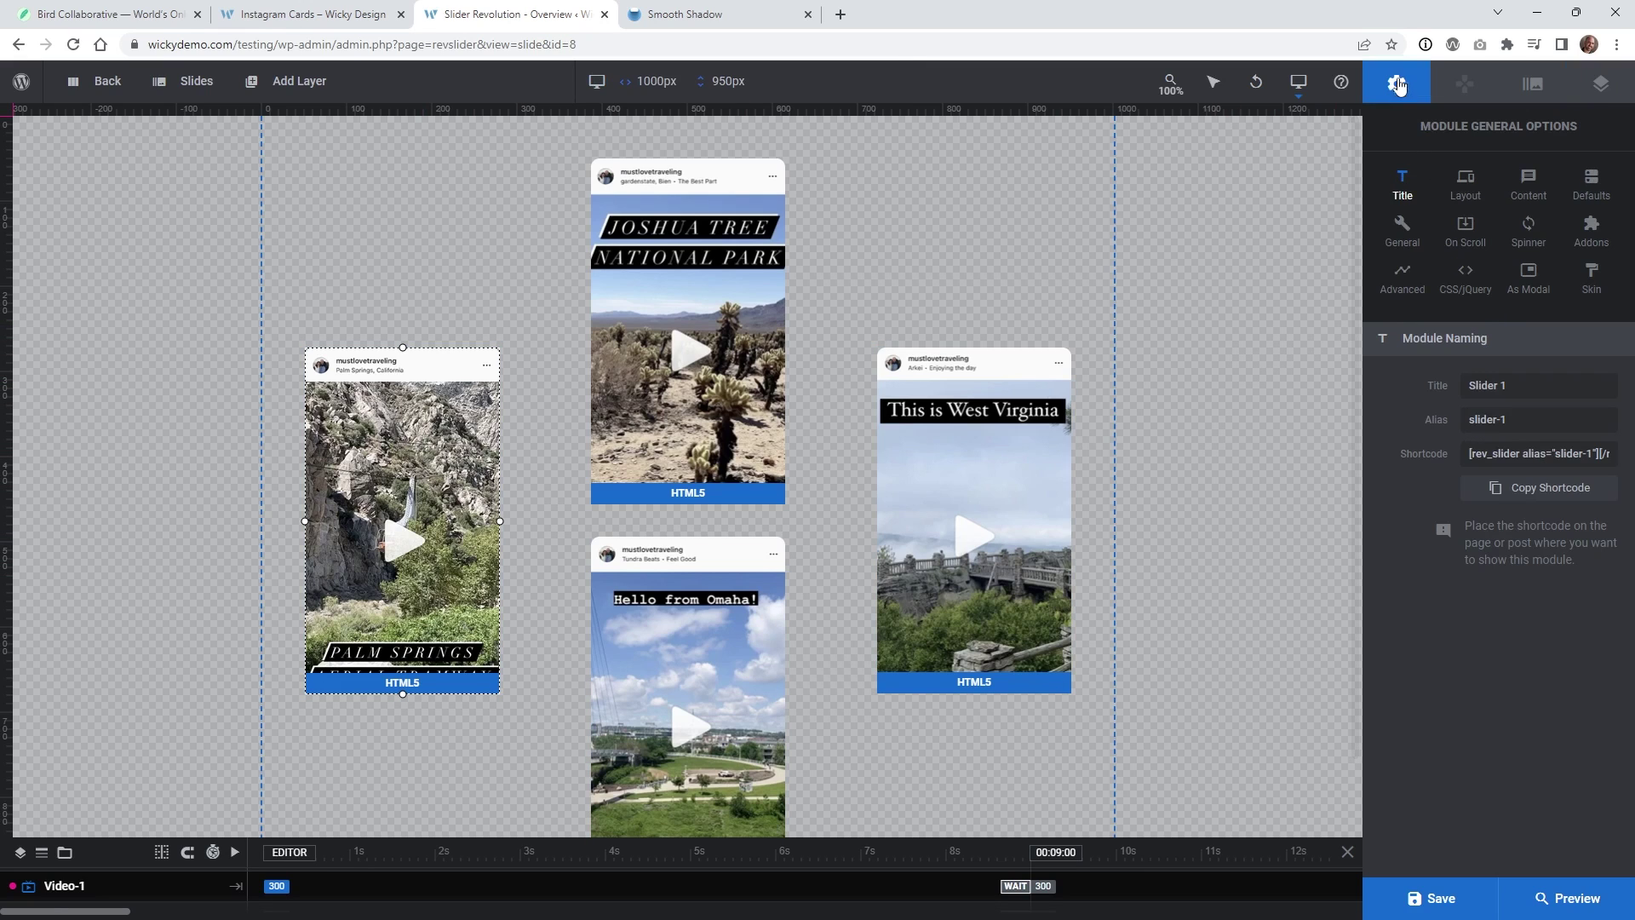
{"action": "left_click", "coordinate": [1464, 278]}
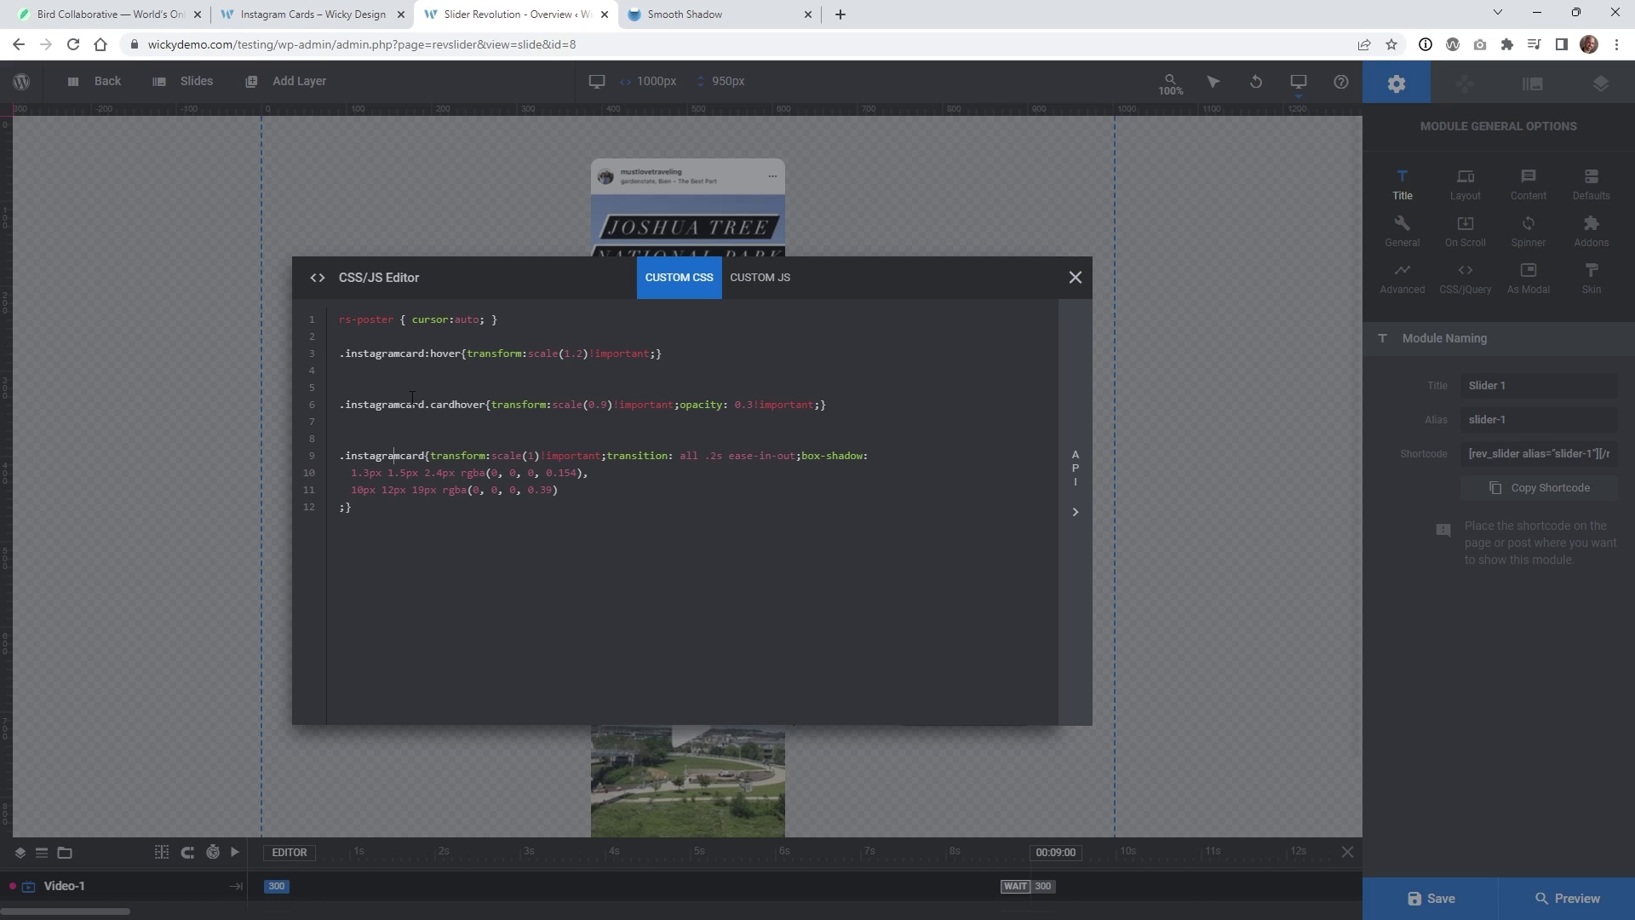
{"action": "left_click", "coordinate": [1075, 277]}
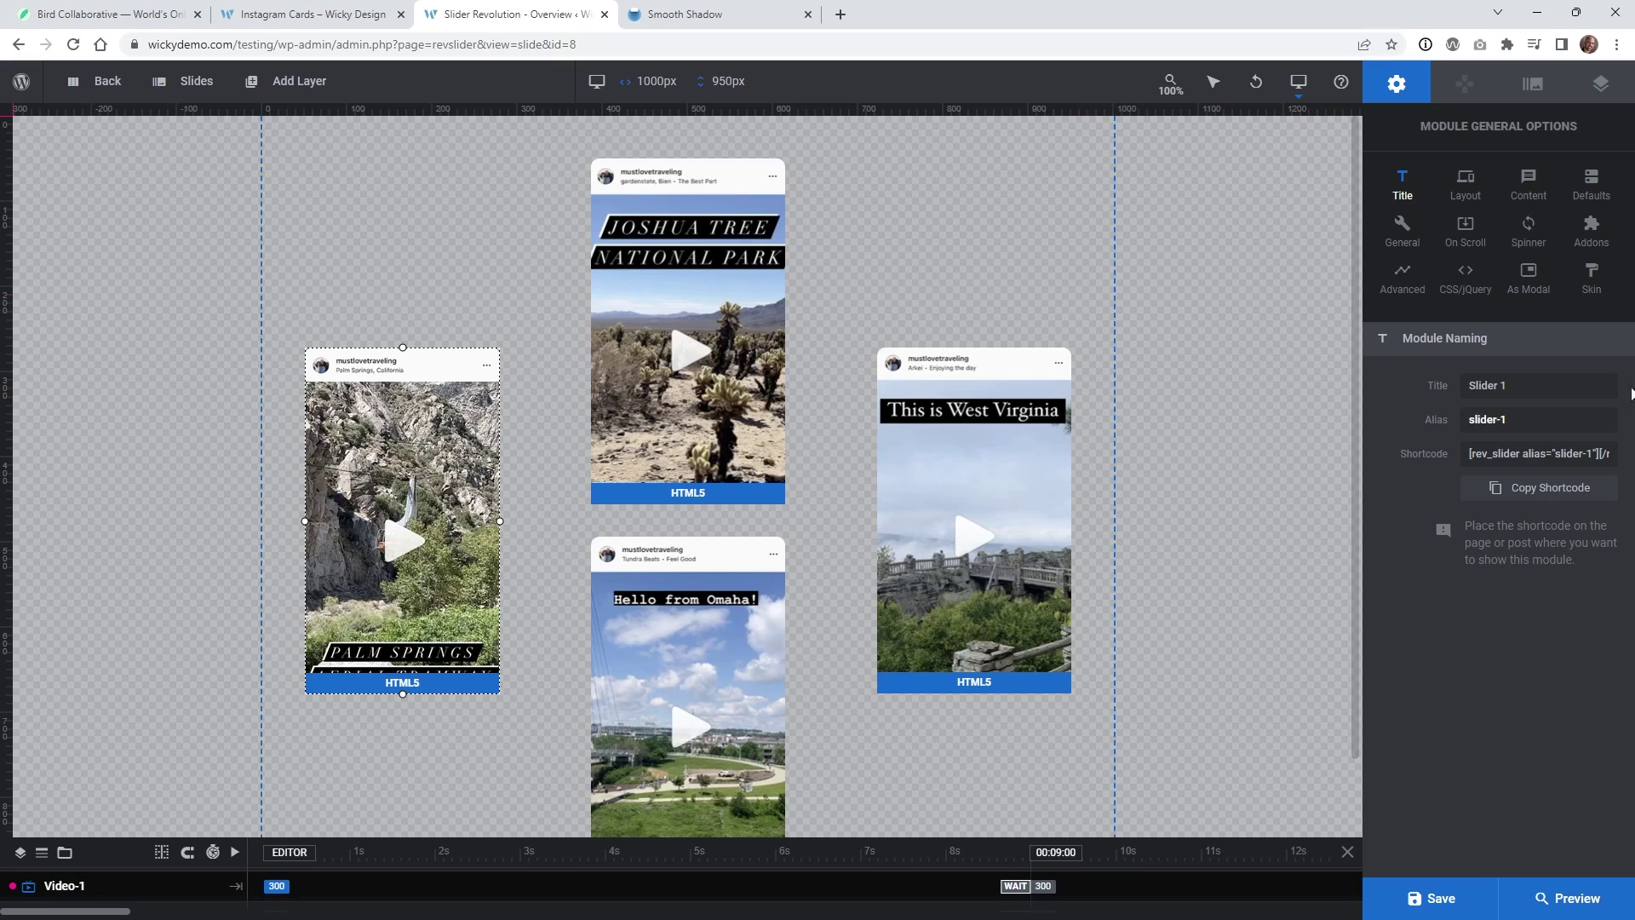
Highlight the module's shortcode and look at the slider embedded in the published Instagram Cards page
{"action": "left_click", "coordinate": [1530, 454]}
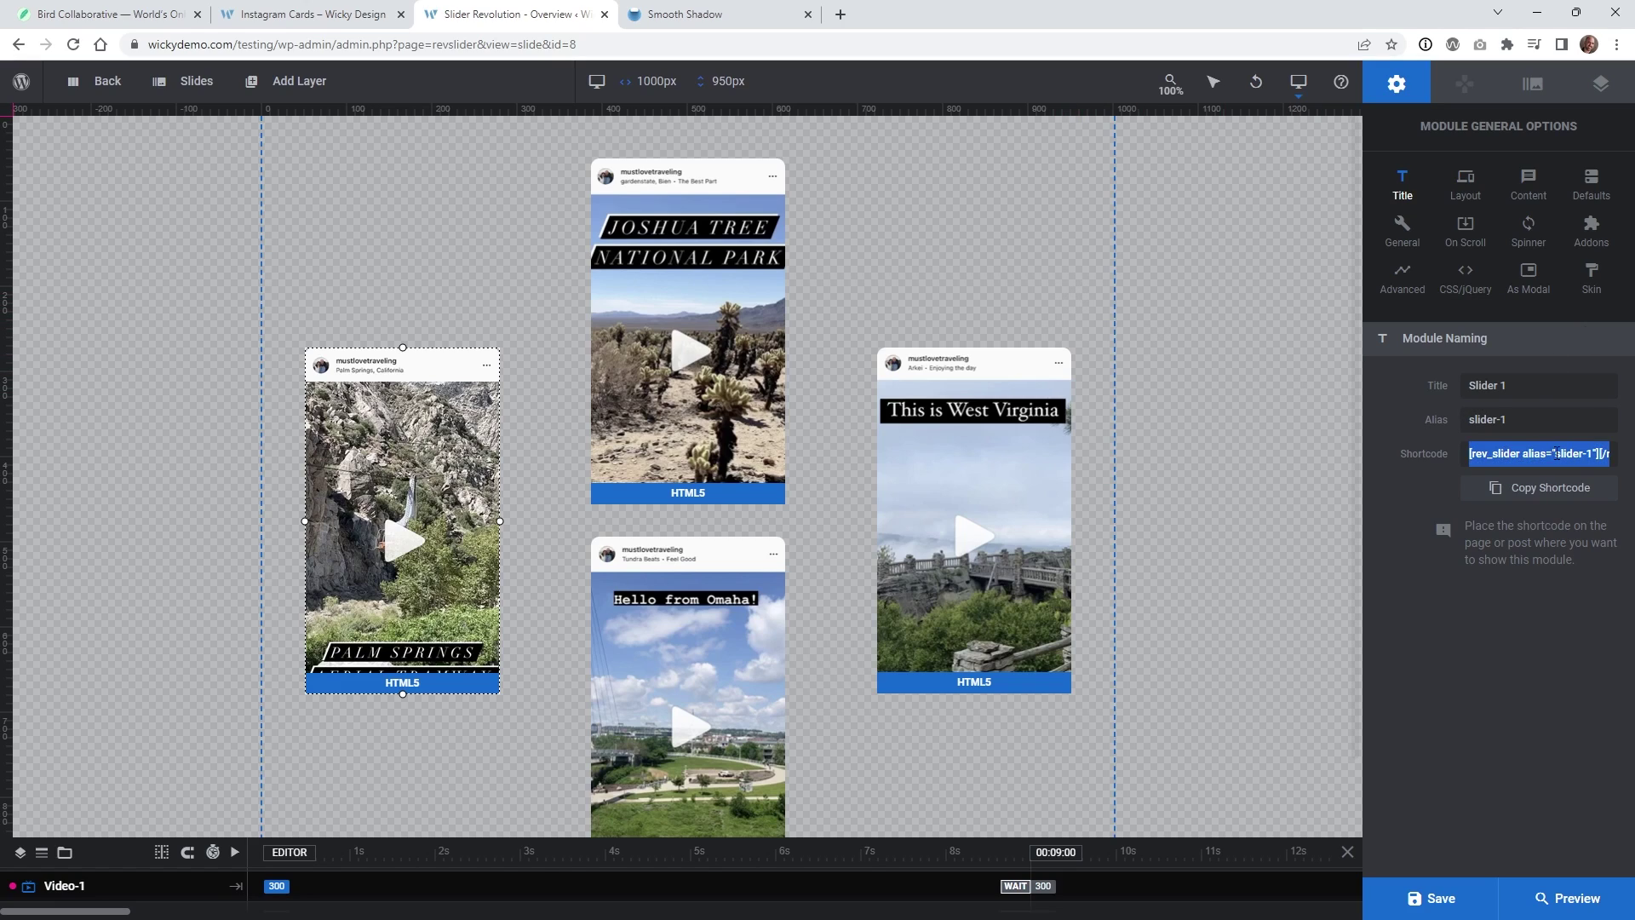
{"action": "left_click", "coordinate": [331, 7]}
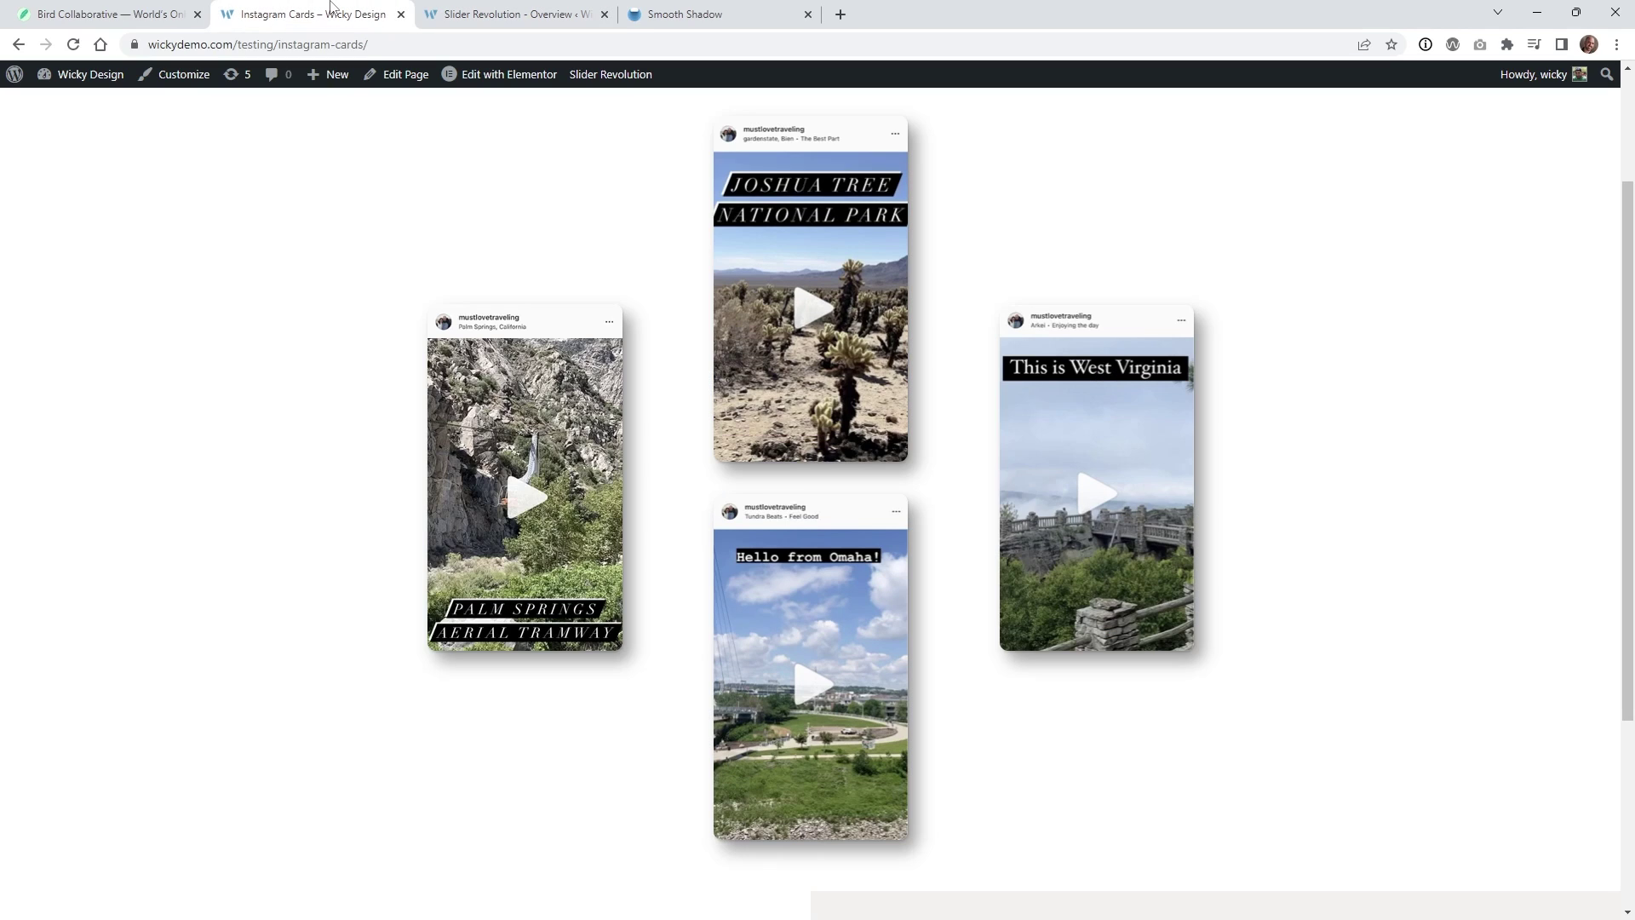
{"action": "scroll", "coordinate": [306, 219], "scroll_direction": "up", "scroll_amount": 1}
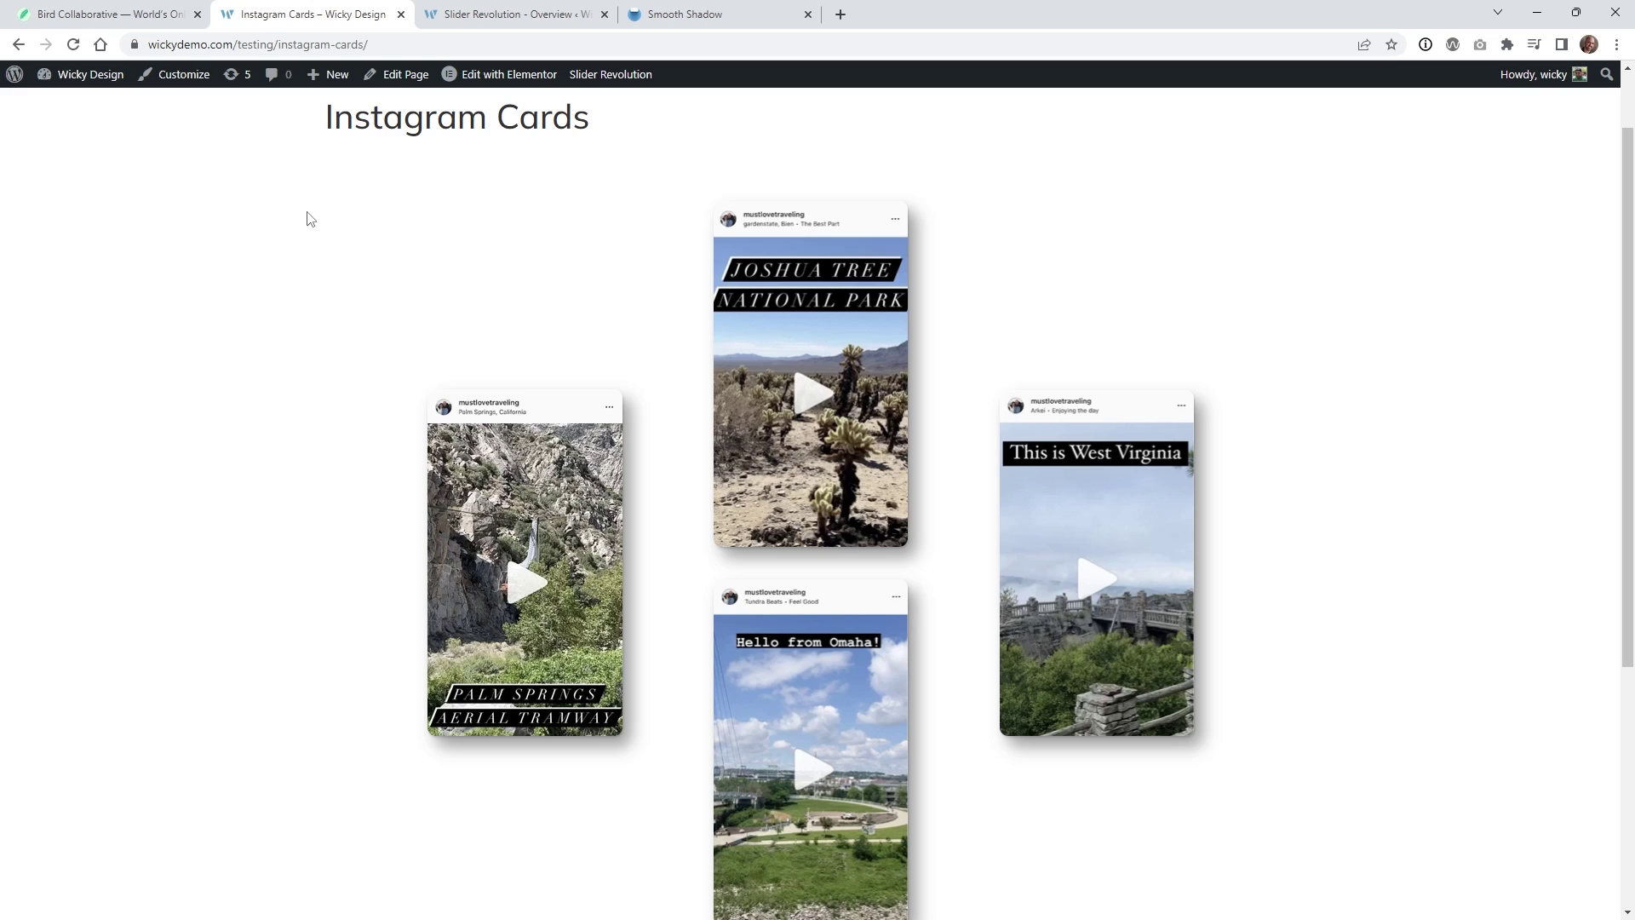
{"action": "scroll", "coordinate": [329, 368], "scroll_direction": "down", "scroll_amount": 1}
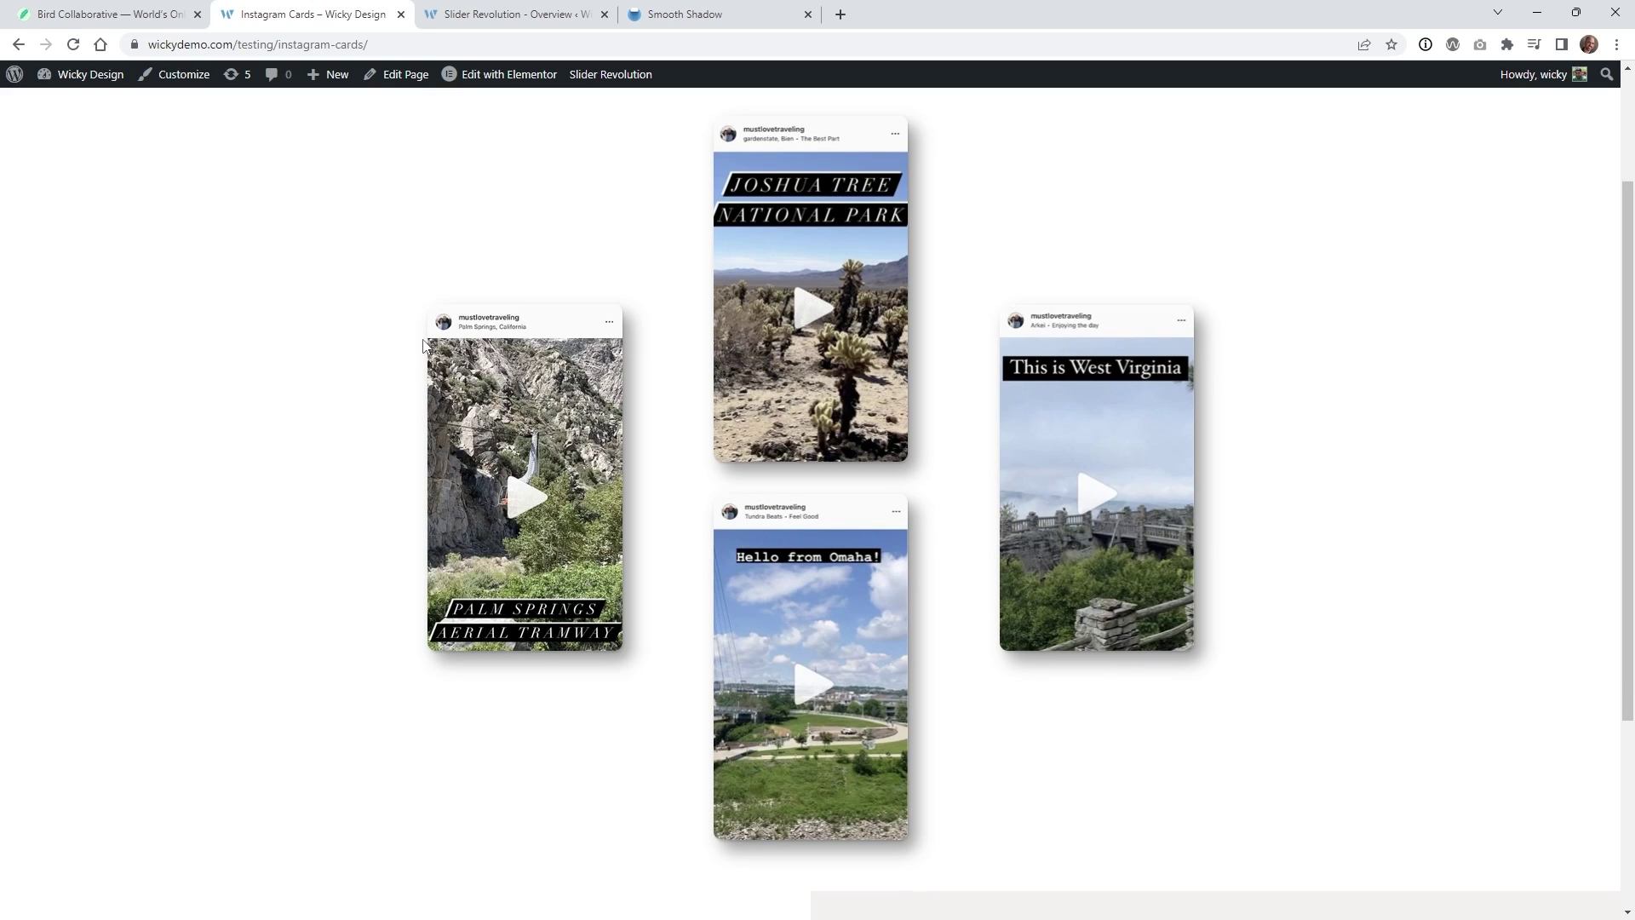
Return to the slider editor, review the layer area sizes in the module's layout options, and switch the canvas to the Mobile view
{"action": "left_click", "coordinate": [543, 7]}
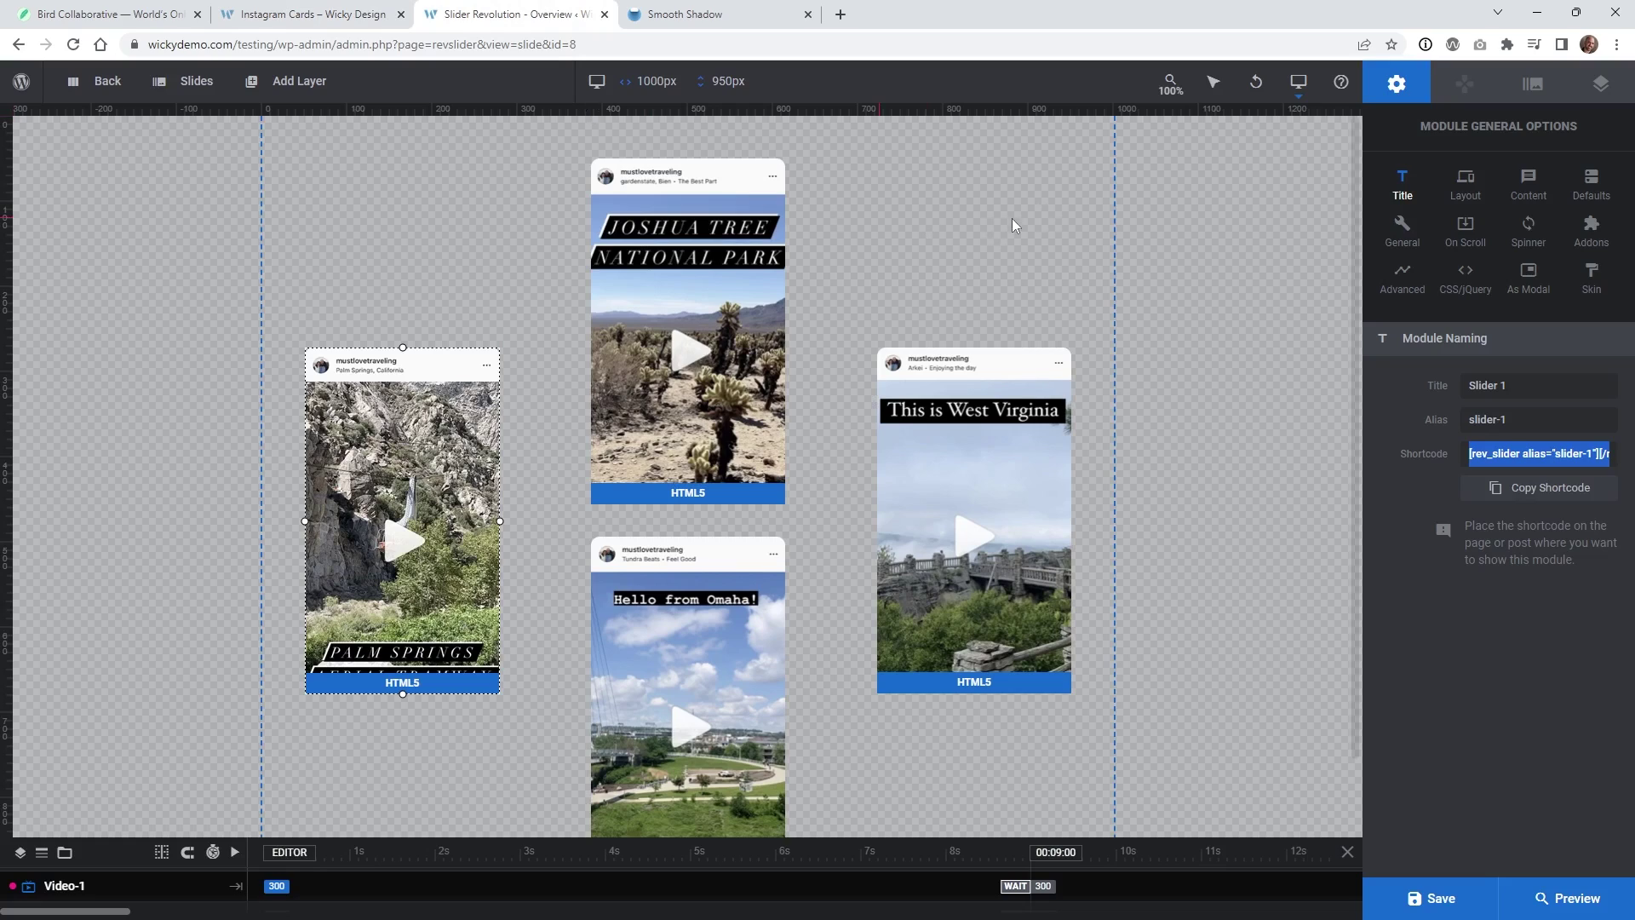
{"action": "mouse_move", "coordinate": [1302, 84]}
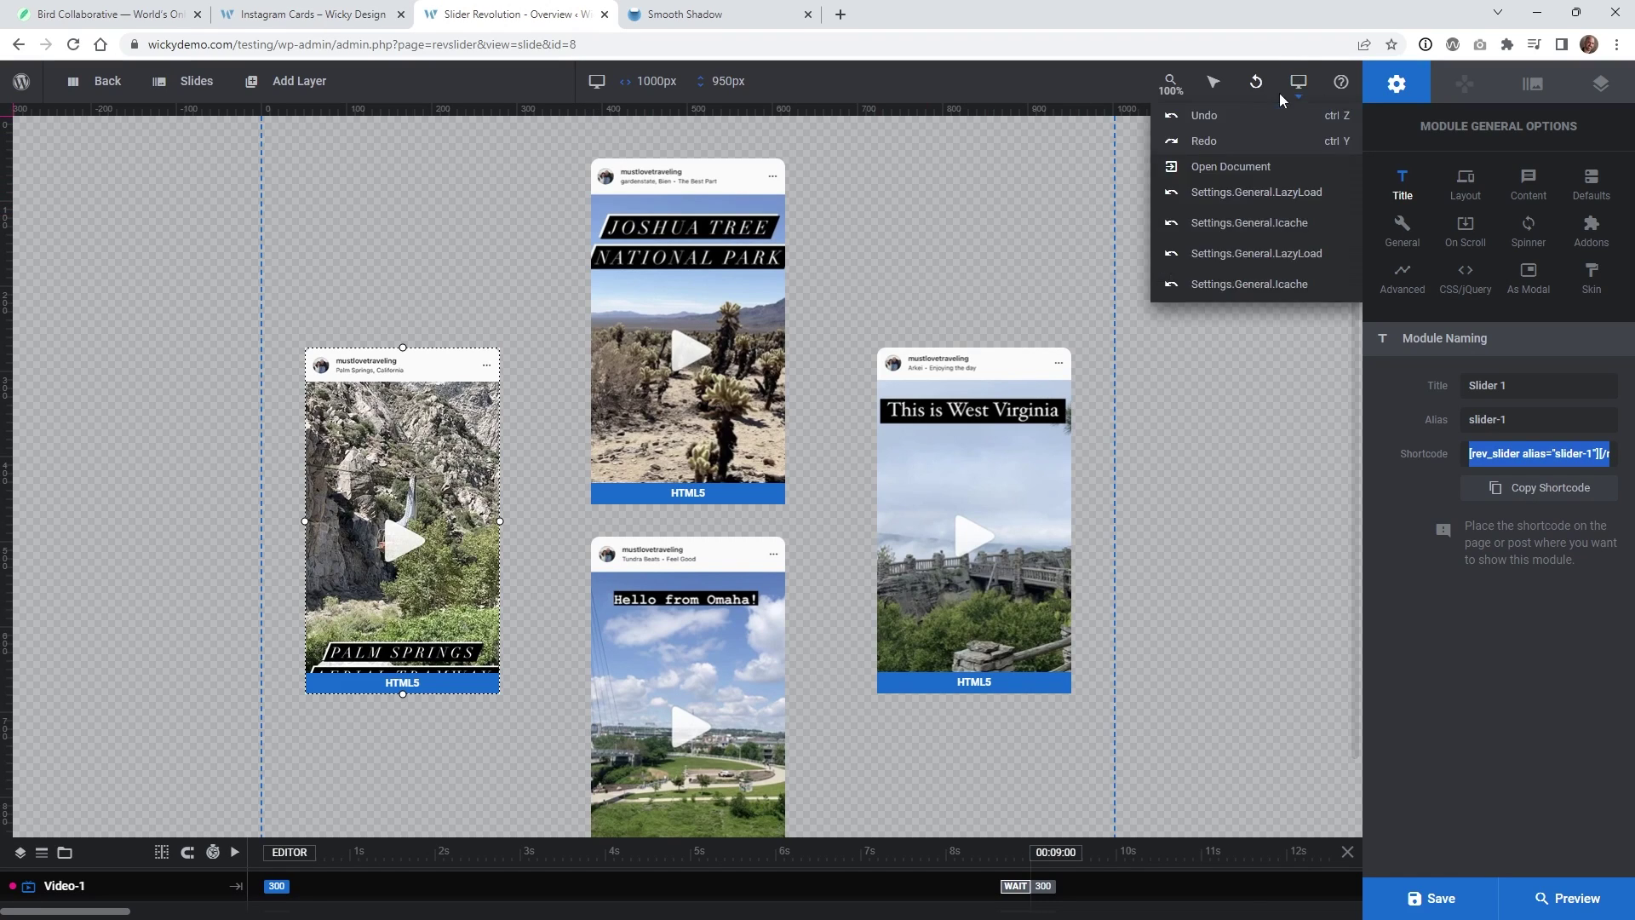
{"action": "left_click", "coordinate": [1445, 192]}
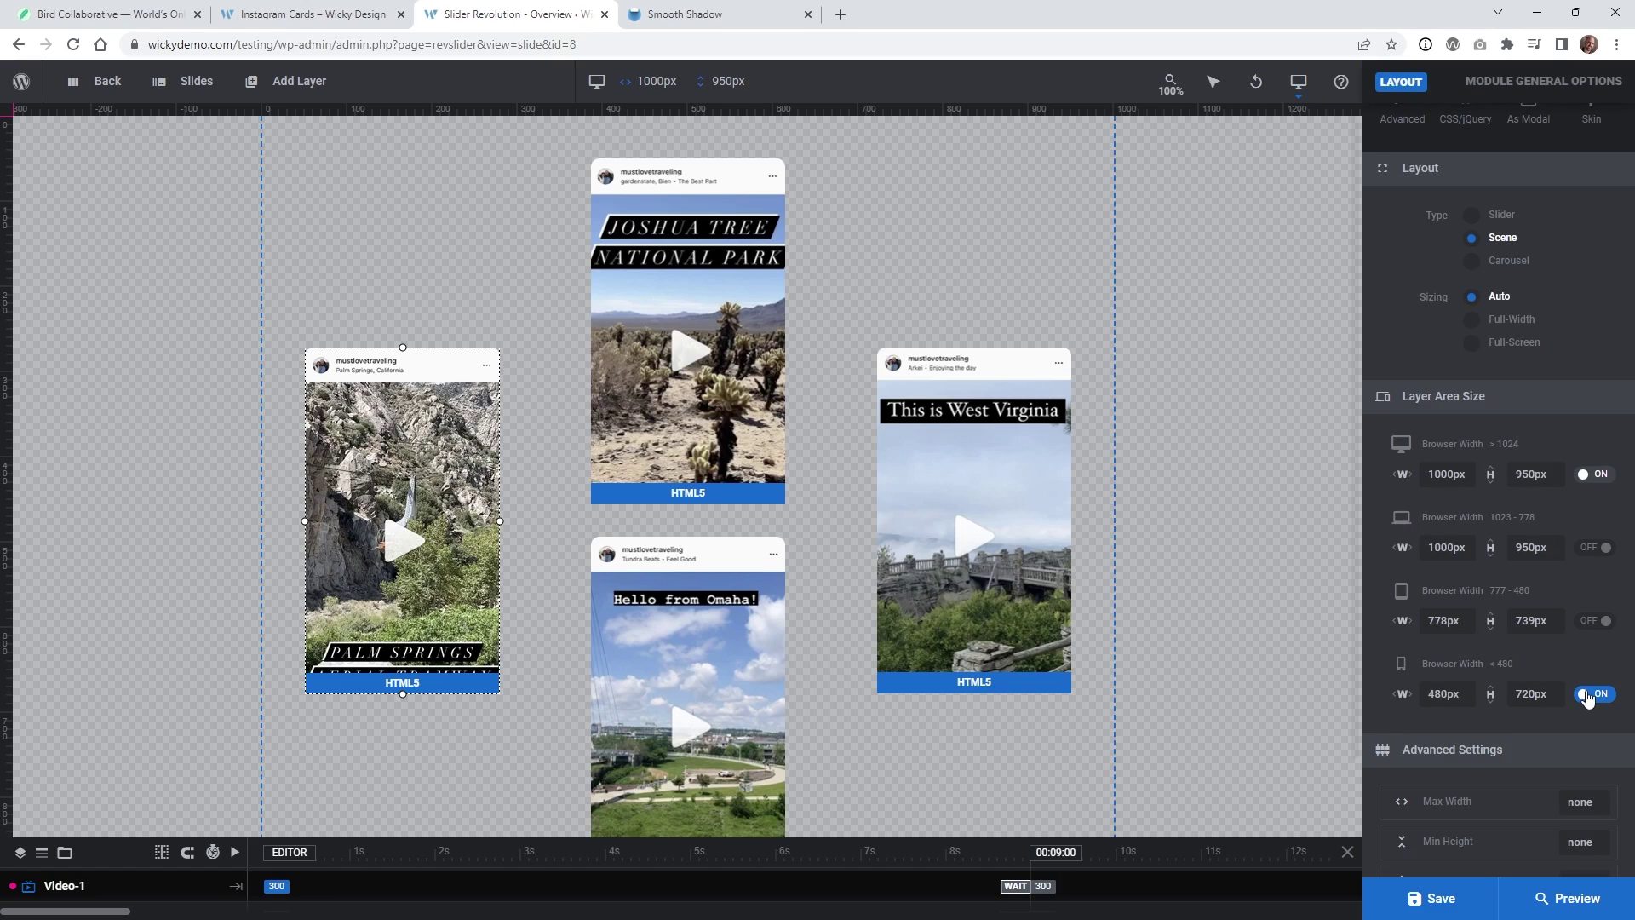
{"action": "mouse_move", "coordinate": [1298, 89]}
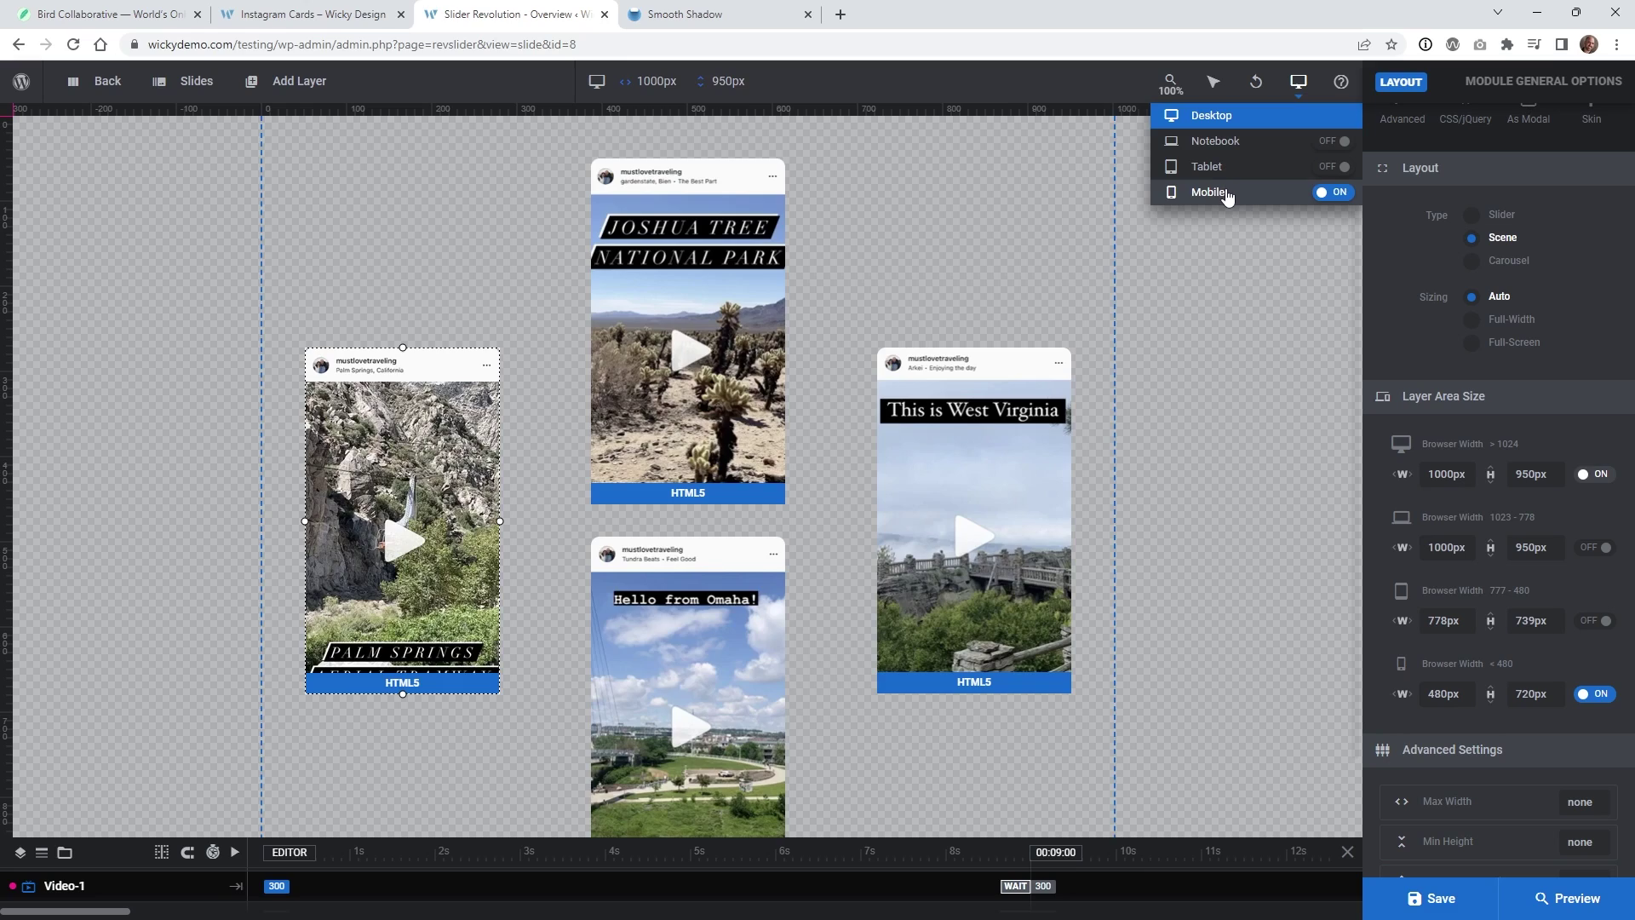
{"action": "left_click", "coordinate": [1225, 189]}
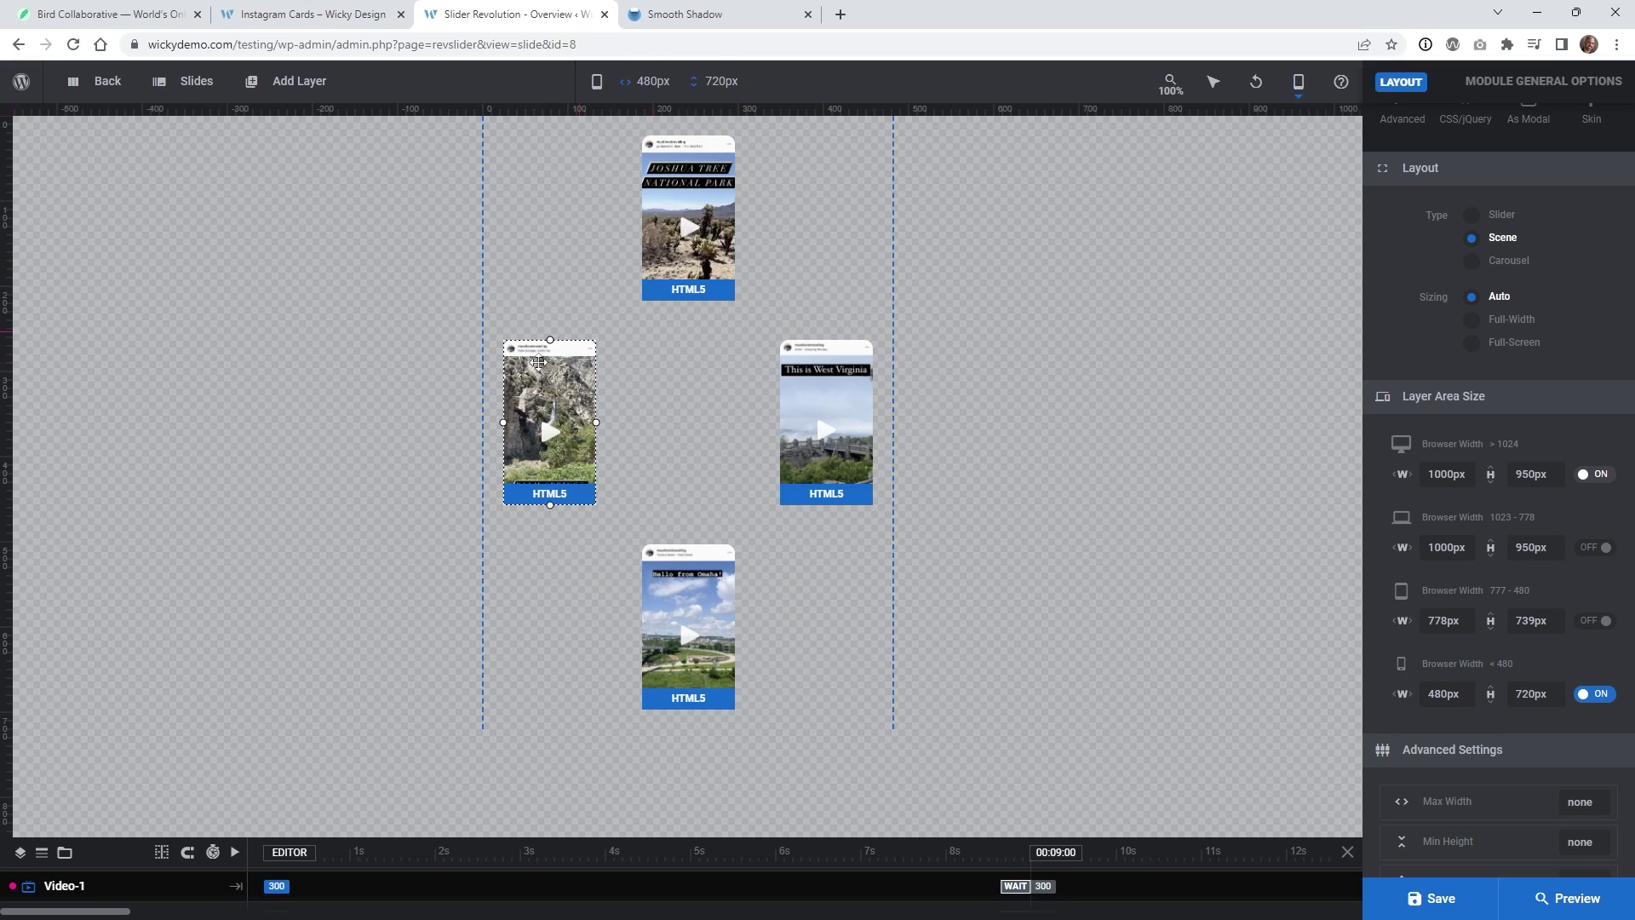